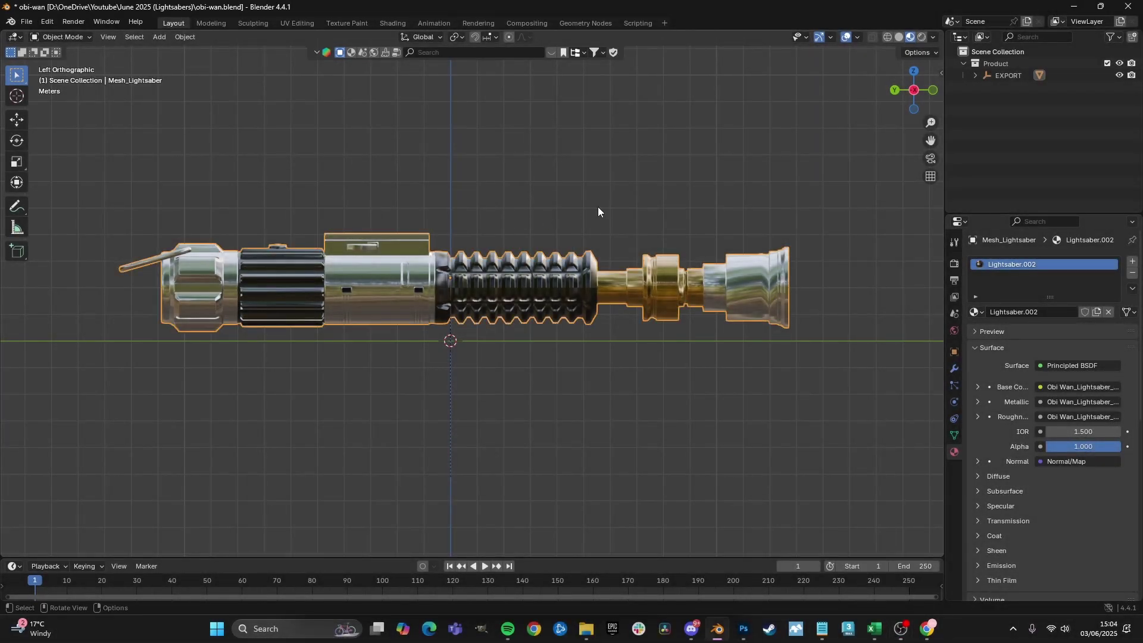
- Select the lightsaber mesh and examine its image texture and normal map nodes in the shading workspace
{"action": "middle_click_drag", "start_coordinate": [581, 231], "coordinate": [594, 296]}
{"action": "left_click", "coordinate": [478, 235]}
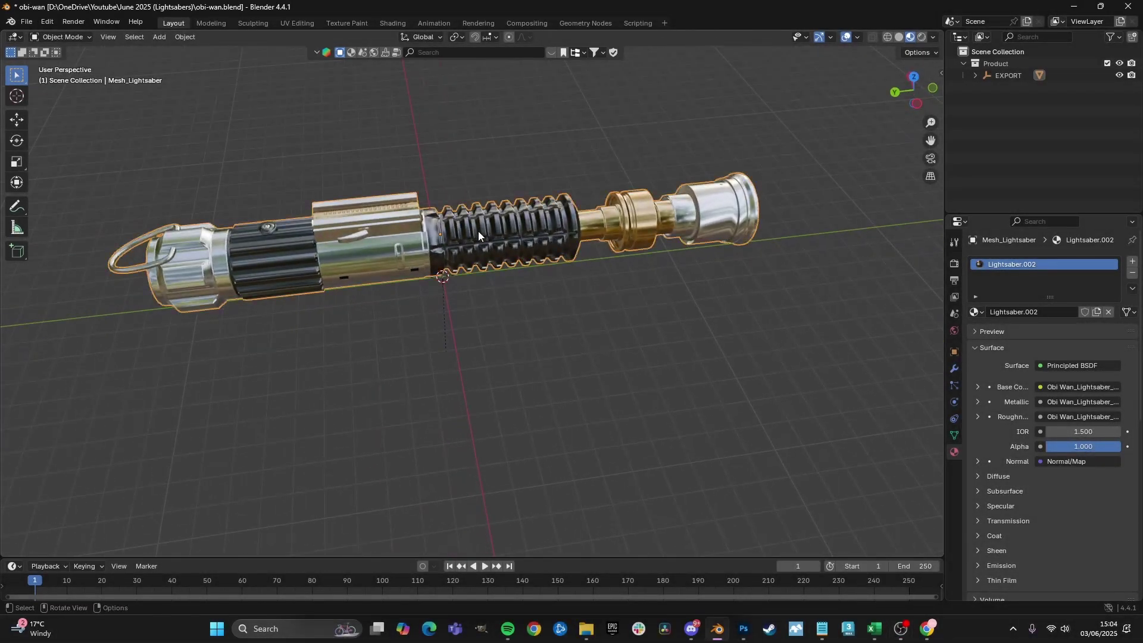
{"action": "left_click", "coordinate": [392, 23]}
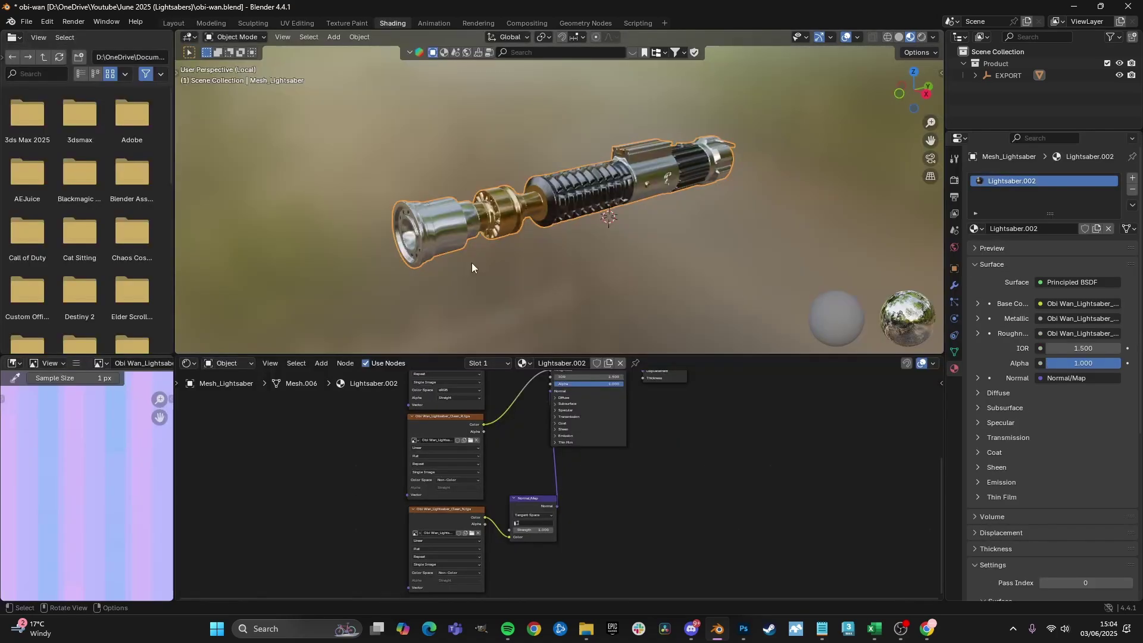
{"action": "mouse_move", "coordinate": [531, 398]}
{"action": "middle_mouse_down"}
{"action": "mouse_move", "coordinate": [544, 493]}
{"action": "mouse_move", "coordinate": [539, 443]}
{"action": "middle_mouse_up"}
{"action": "scroll", "coordinate": [535, 424], "scroll_direction": "up", "scroll_amount": 3}
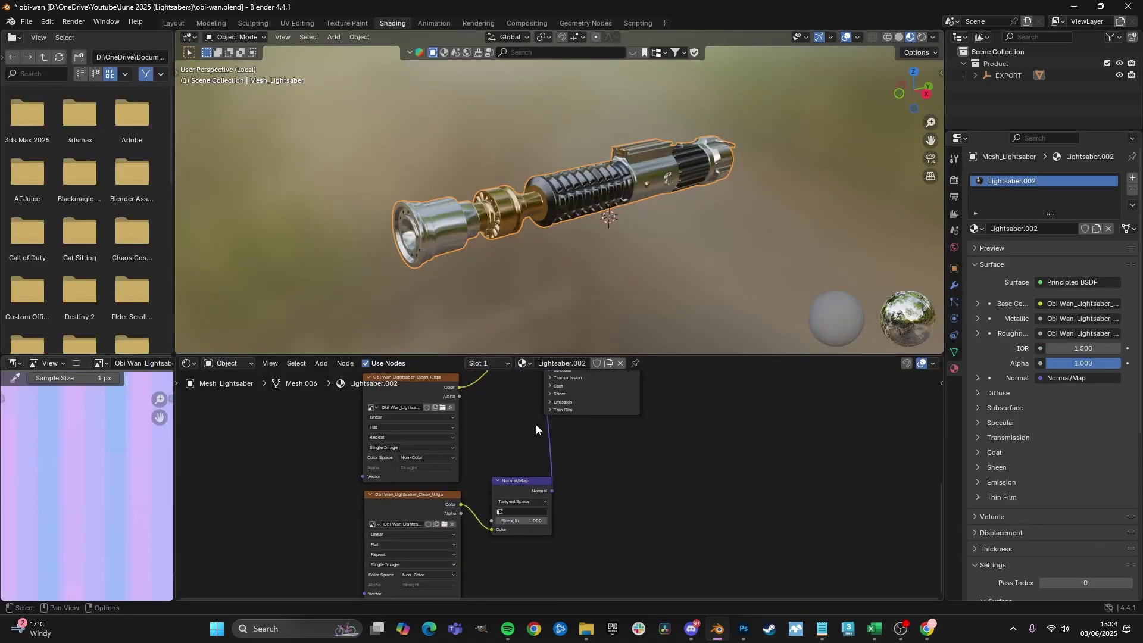
- Examine the lightsaber model from the side, along its ribbed grip and clamp, and around its emitter end
{"action": "scroll", "coordinate": [496, 278], "scroll_direction": "up", "scroll_amount": 8}
{"action": "middle_click_drag", "start_coordinate": [511, 276], "coordinate": [416, 306]}
{"action": "scroll", "coordinate": [417, 306], "scroll_direction": "down", "scroll_amount": 6}
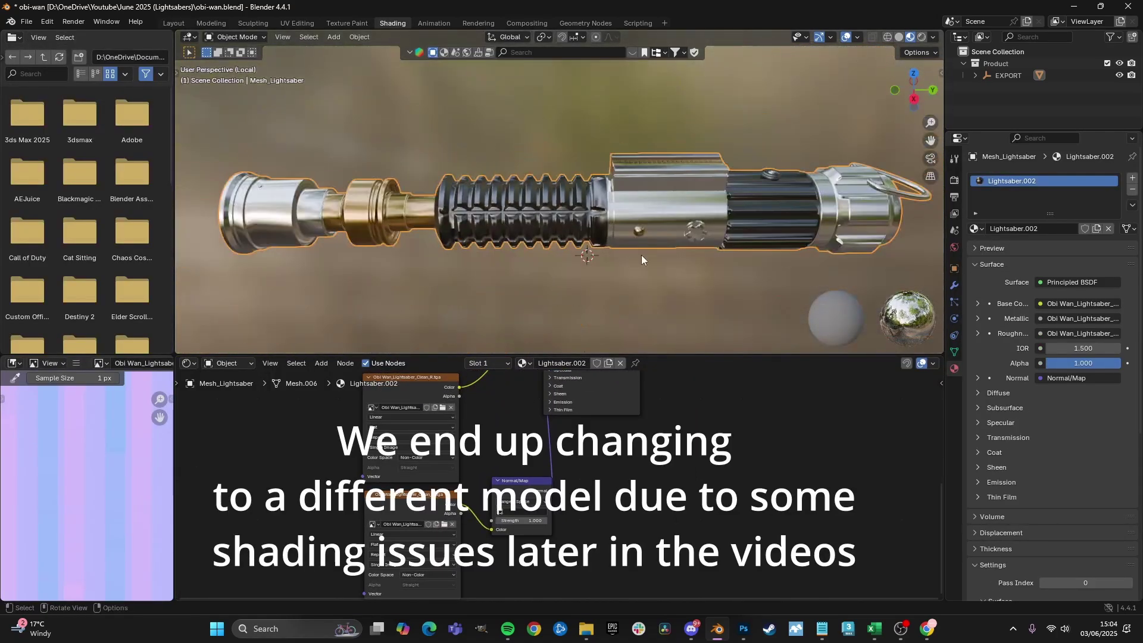
{"action": "middle_click_drag", "start_coordinate": [641, 254], "coordinate": [512, 240]}
{"action": "scroll", "coordinate": [526, 219], "scroll_direction": "up", "scroll_amount": 2}
{"action": "scroll", "coordinate": [512, 241], "scroll_direction": "up", "scroll_amount": 3}
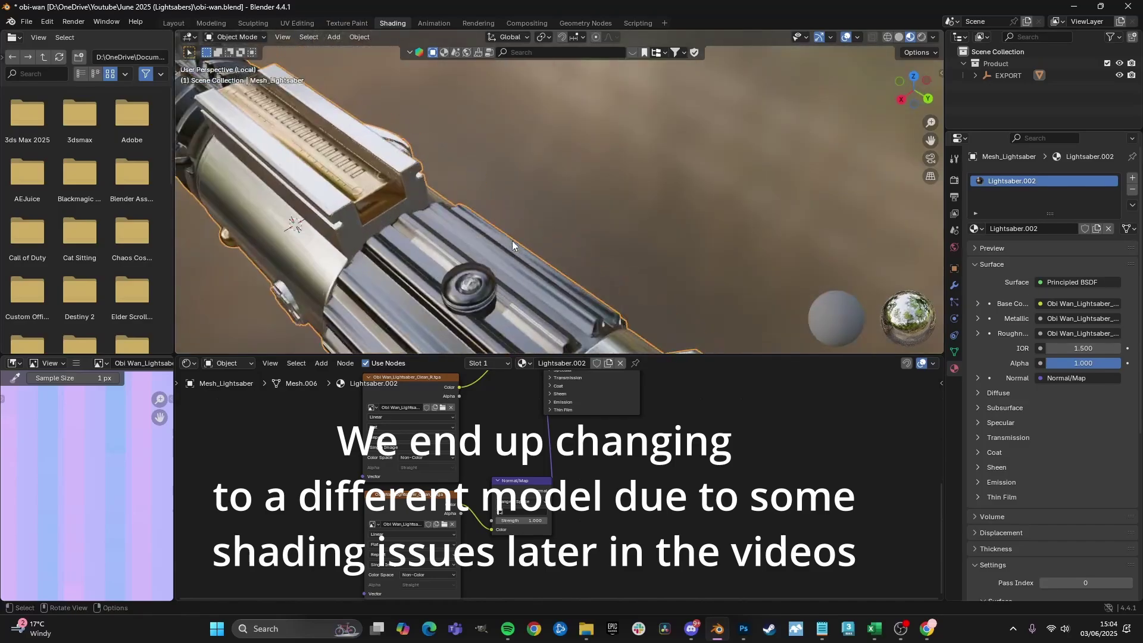
{"action": "scroll", "coordinate": [328, 213], "scroll_direction": "up", "scroll_amount": 2}
{"action": "scroll", "coordinate": [303, 209], "scroll_direction": "down", "scroll_amount": 5}
{"action": "scroll", "coordinate": [304, 213], "scroll_direction": "down", "scroll_amount": 5}
{"action": "middle_click_drag", "start_coordinate": [433, 189], "coordinate": [501, 217]}
{"action": "scroll", "coordinate": [501, 218], "scroll_direction": "up", "scroll_amount": 4}
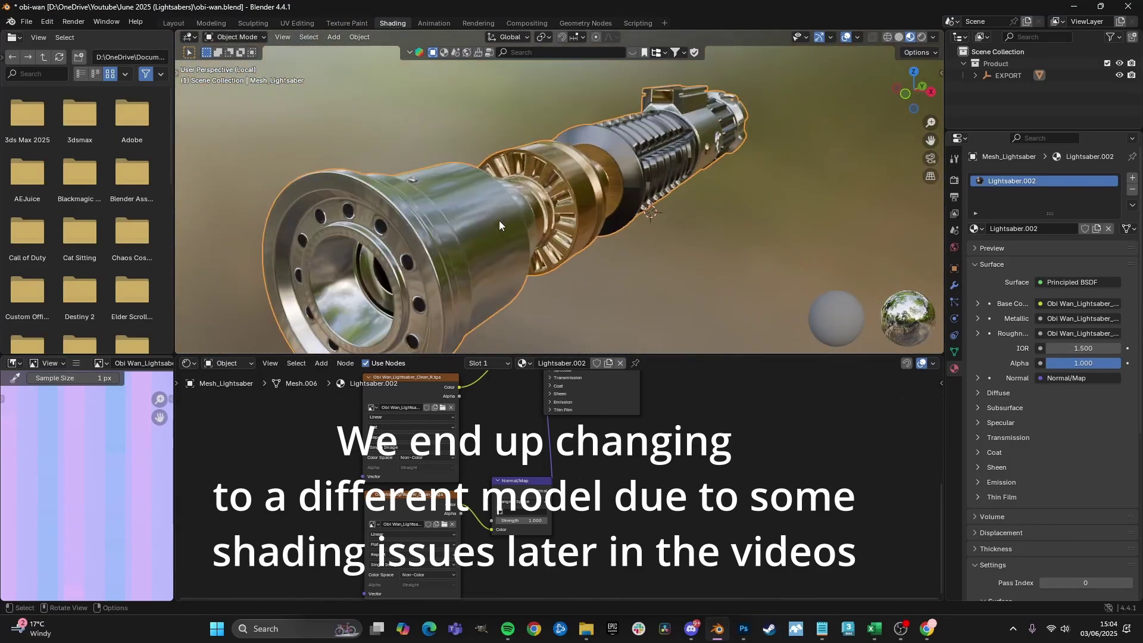
{"action": "right_click", "coordinate": [502, 215]}
{"action": "left_click", "coordinate": [449, 219]}
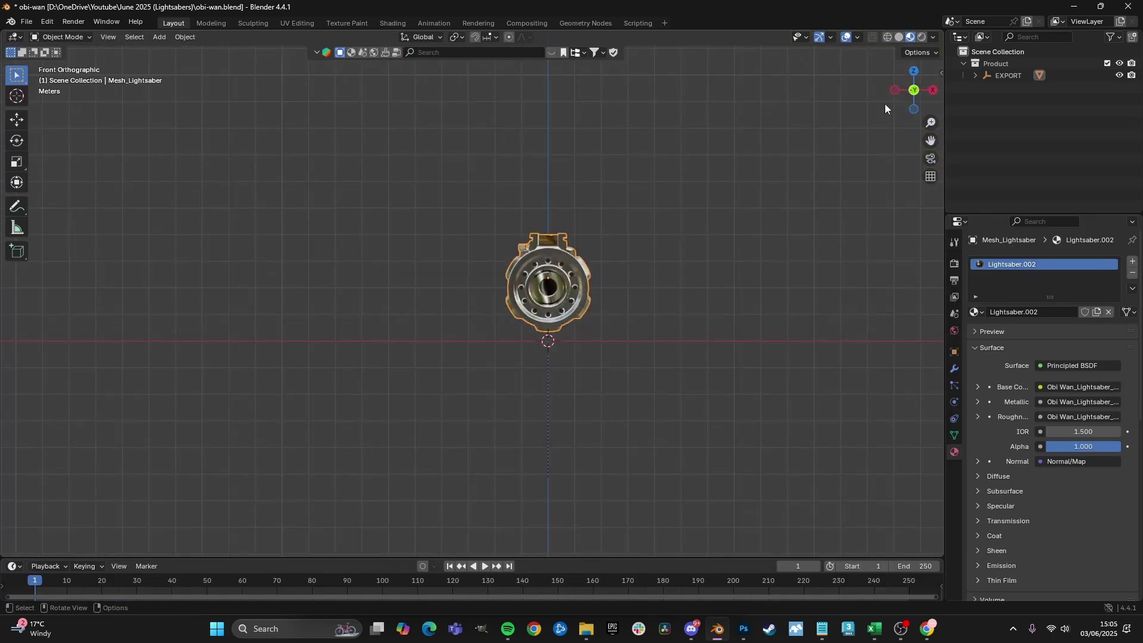
- Set the render engine to Cycles with GPU Compute as the device
{"action": "left_click", "coordinate": [895, 90]}
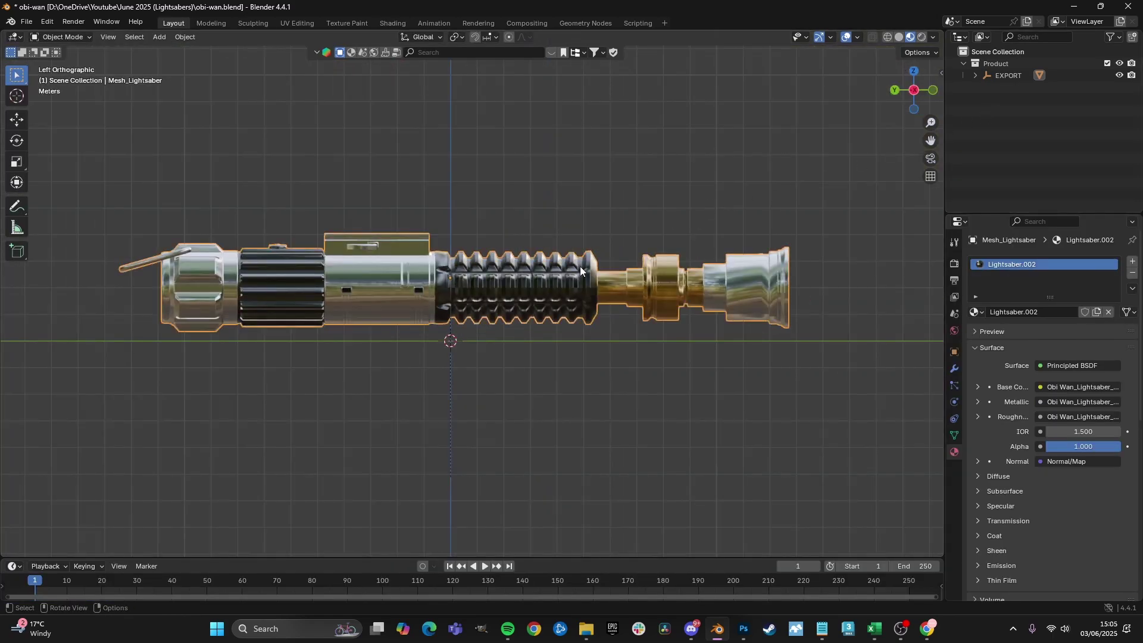
{"action": "left_click", "coordinate": [954, 263]}
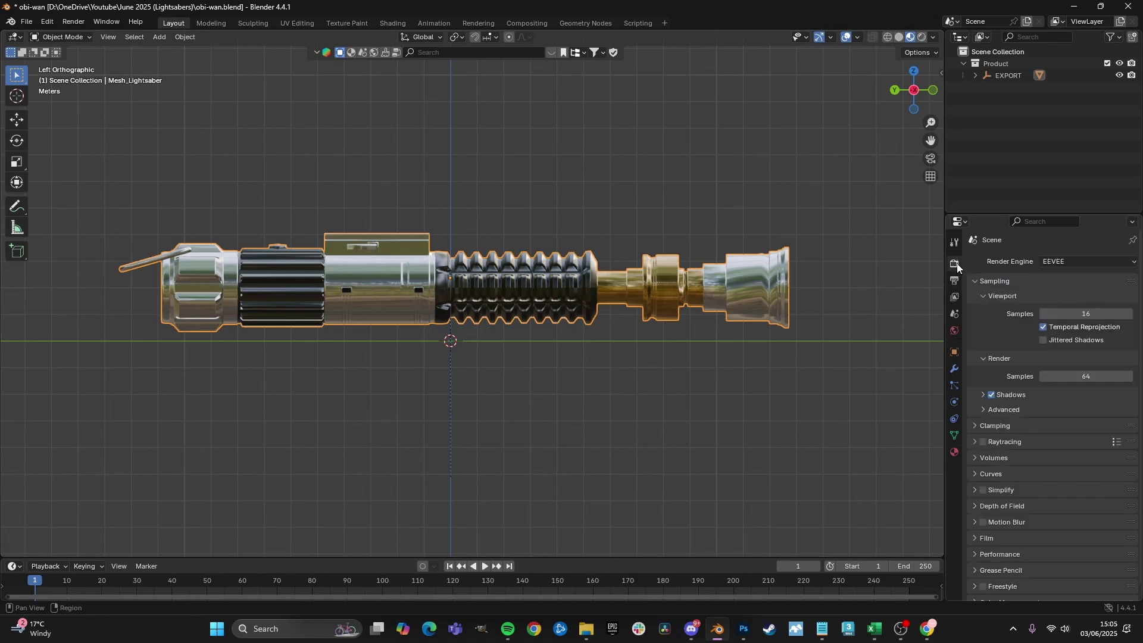
{"action": "left_click", "coordinate": [1065, 261]}
{"action": "left_click", "coordinate": [1054, 301]}
{"action": "left_click", "coordinate": [1053, 291]}
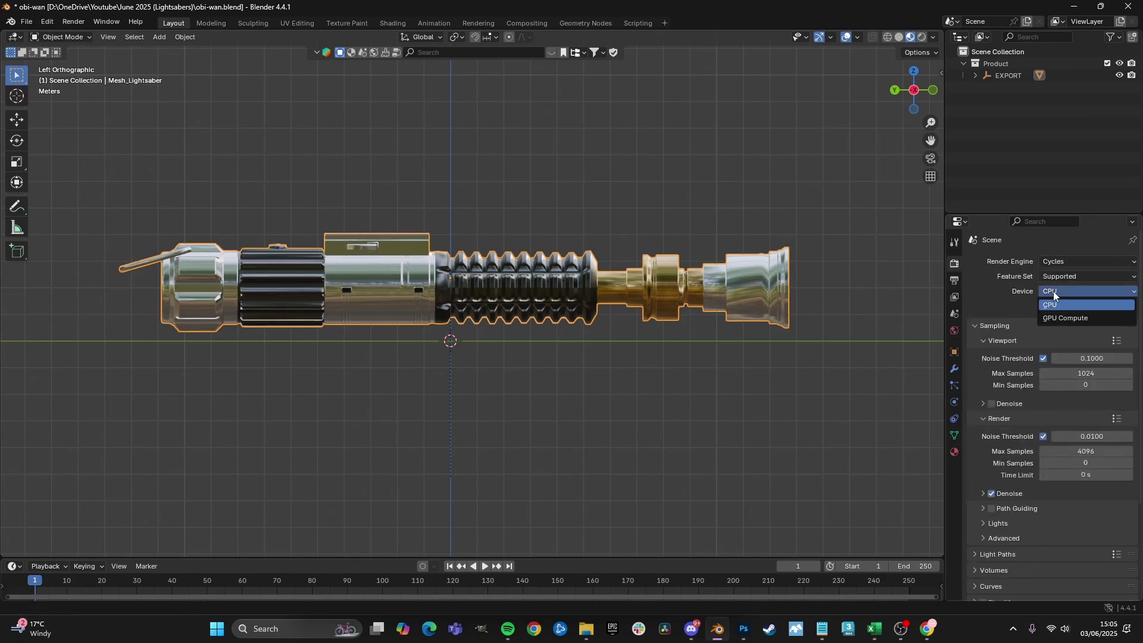
{"action": "left_click", "coordinate": [1049, 315]}
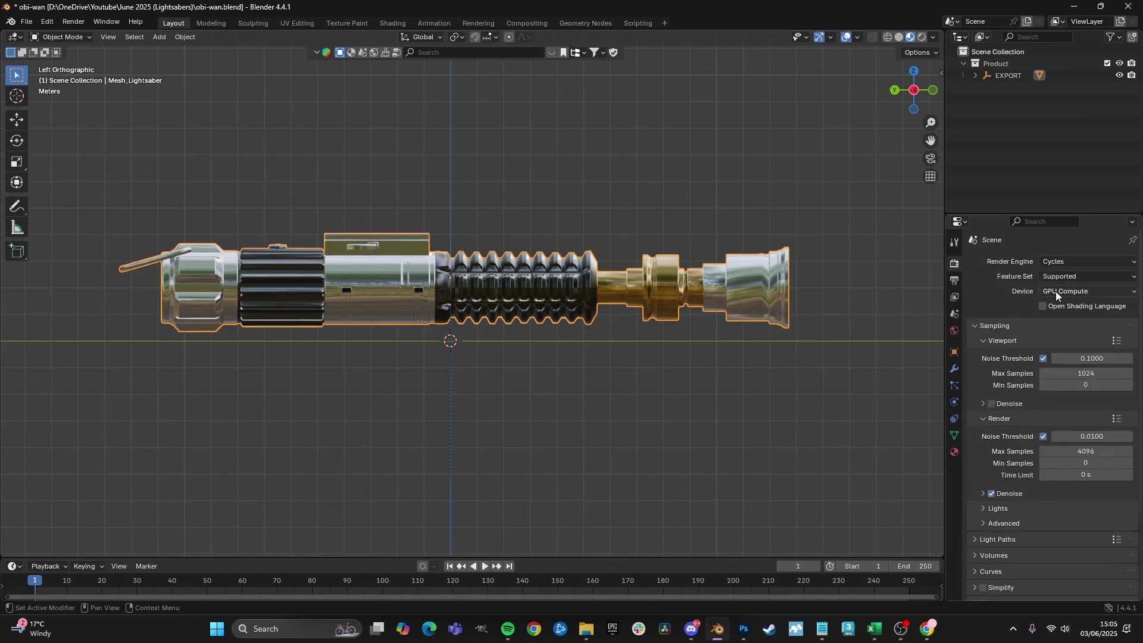
{"action": "left_click", "coordinate": [45, 23]}
{"action": "left_click", "coordinate": [69, 177]}
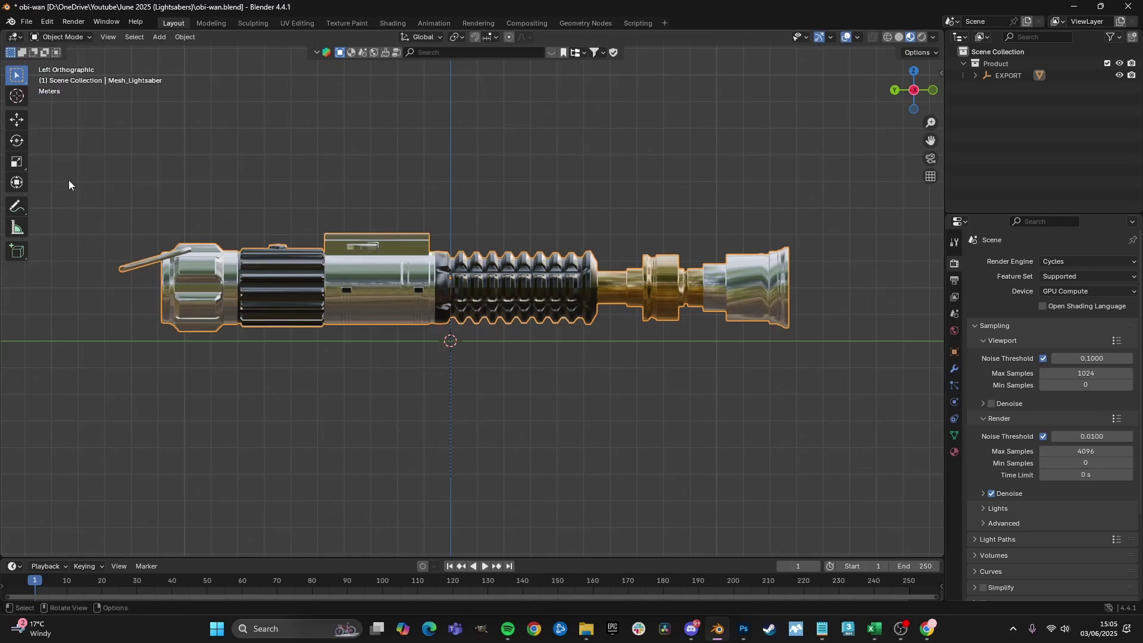
{"action": "left_click", "coordinate": [47, 23]}
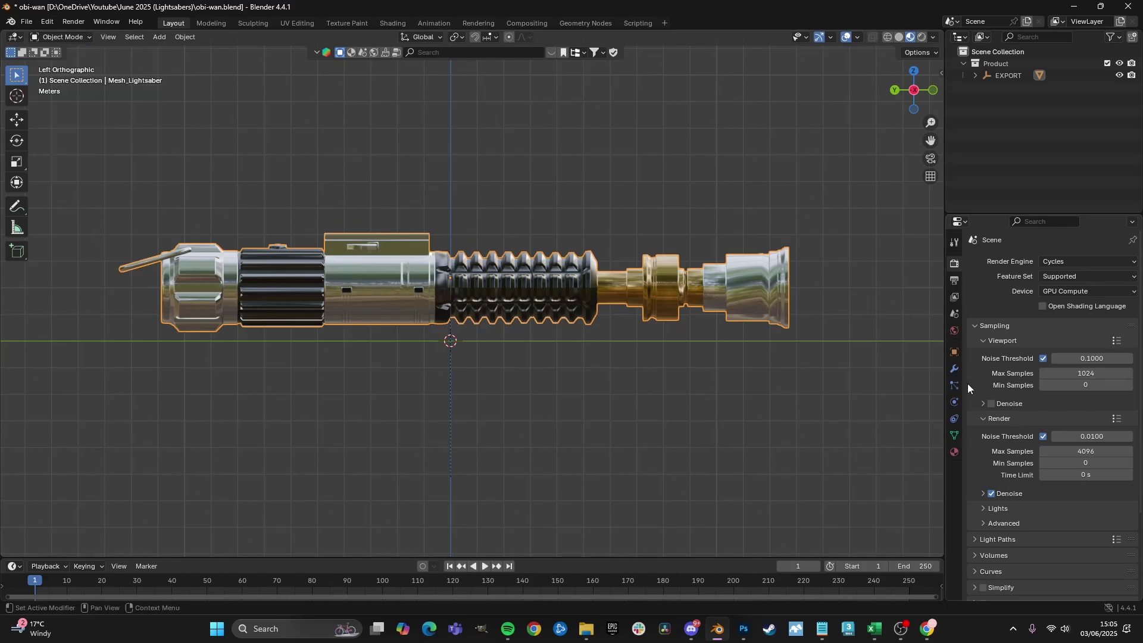
- Set the viewport max samples to 64 and enable viewport denoising with the OptiX denoiser
{"action": "left_click", "coordinate": [982, 404]}
{"action": "left_click", "coordinate": [1085, 373]}
{"action": "type", "text": "64"}
{"action": "key", "text": "Return"}
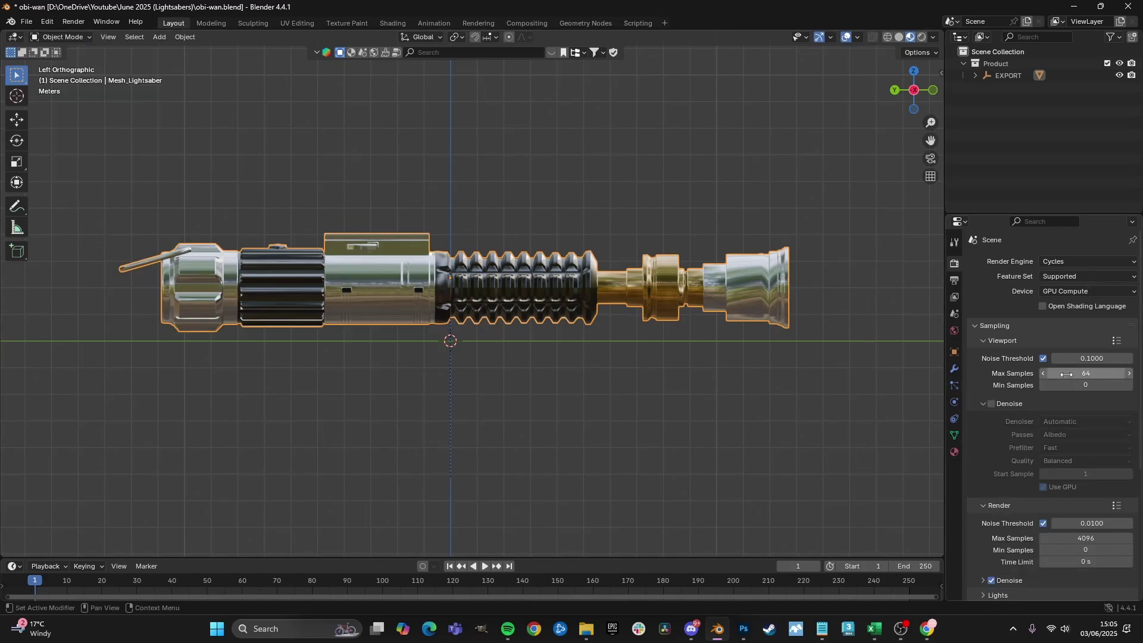
{"action": "left_click", "coordinate": [998, 404]}
{"action": "left_click", "coordinate": [1057, 420]}
{"action": "left_click", "coordinate": [1065, 450]}
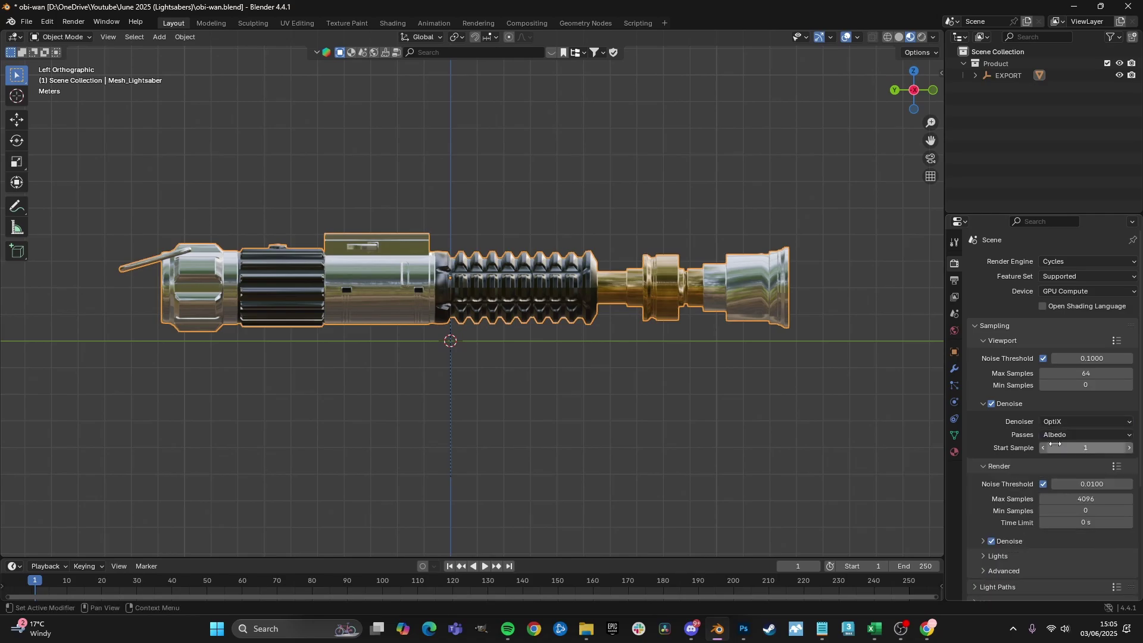
- Set the max samples for the final render to 256
{"action": "scroll", "coordinate": [1071, 466], "scroll_direction": "down", "scroll_amount": 1}
{"action": "left_click", "coordinate": [1045, 475]}
{"action": "middle_click_drag", "start_coordinate": [163, 473], "coordinate": [143, 456]}
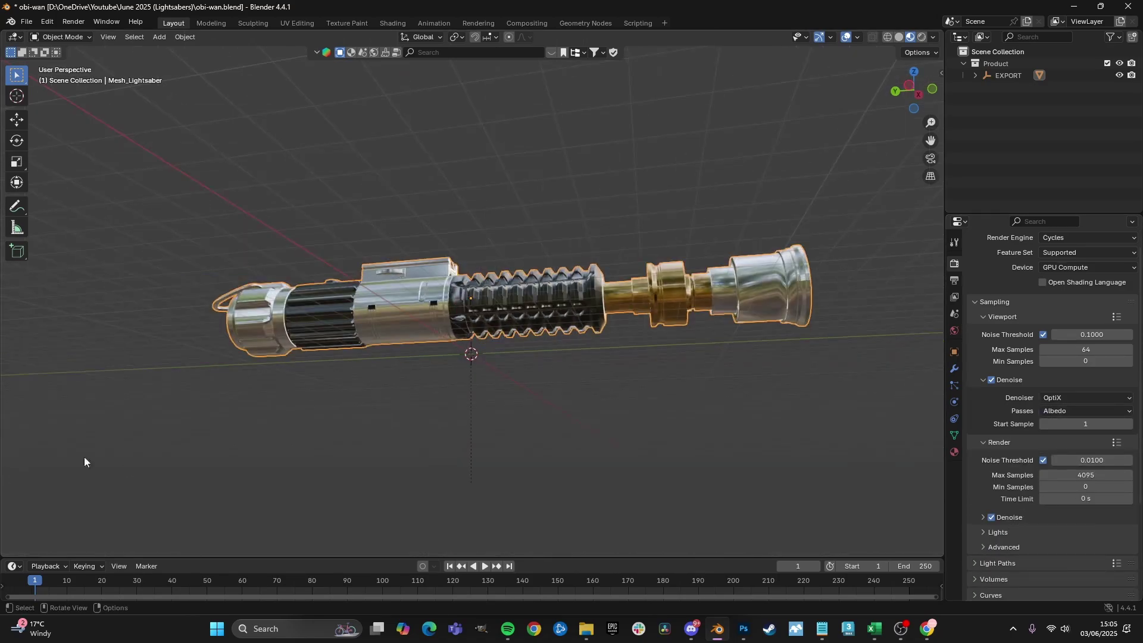
{"action": "left_click", "coordinate": [680, 450]}
{"action": "left_click", "coordinate": [1086, 475]}
{"action": "type", "text": "256"}
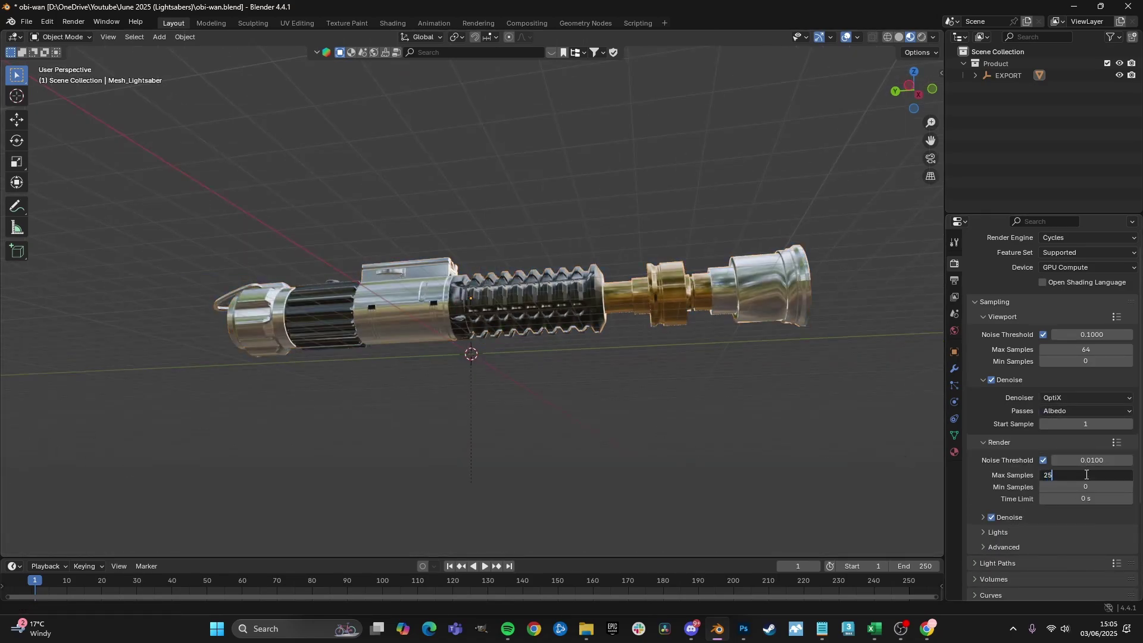
{"action": "key", "text": "Return"}
- Set the final render's denoiser to OpenImageDenoise and enable its Use GPU option
{"action": "left_click", "coordinate": [983, 518]}
{"action": "left_click", "coordinate": [1062, 548]}
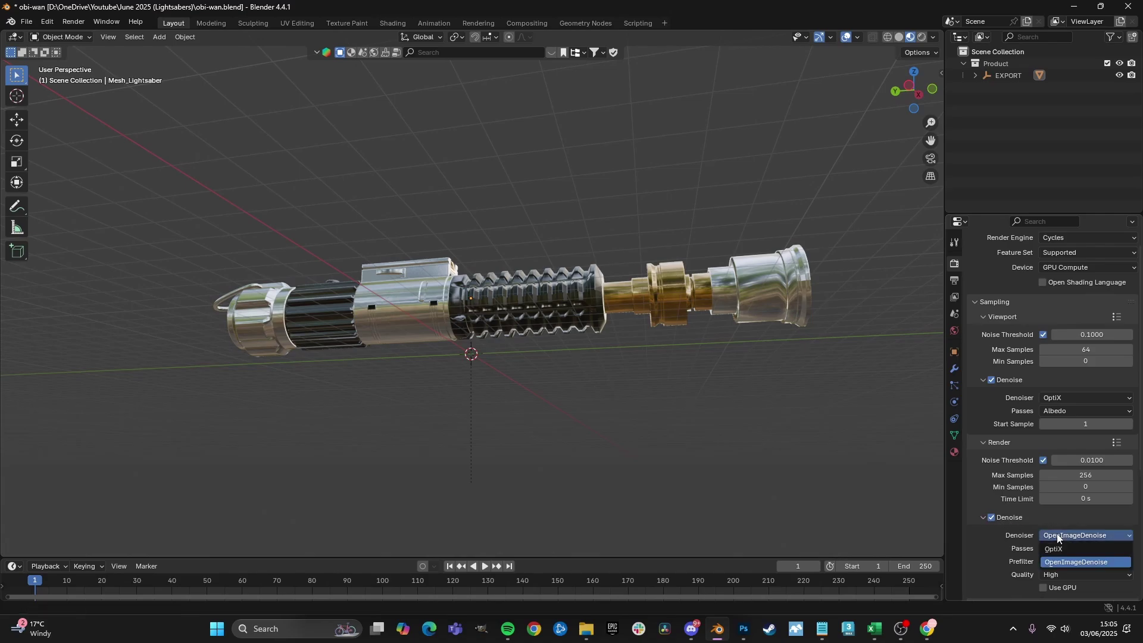
{"action": "left_click", "coordinate": [1057, 551]}
{"action": "scroll", "coordinate": [1056, 547], "scroll_direction": "down", "scroll_amount": 1}
{"action": "left_click", "coordinate": [1052, 511]}
{"action": "left_click", "coordinate": [1036, 524]}
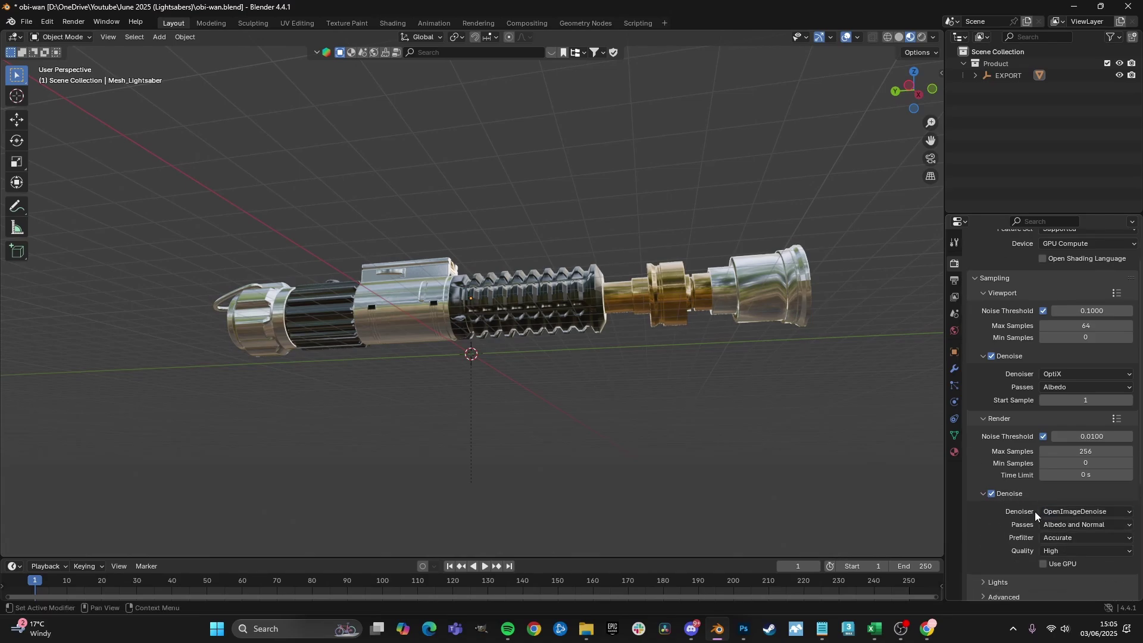
{"action": "scroll", "coordinate": [1035, 512], "scroll_direction": "down", "scroll_amount": 2}
{"action": "left_click", "coordinate": [1043, 517]}
- Change the color management view transform to Filmic
{"action": "scroll", "coordinate": [1021, 505], "scroll_direction": "down", "scroll_amount": 5}
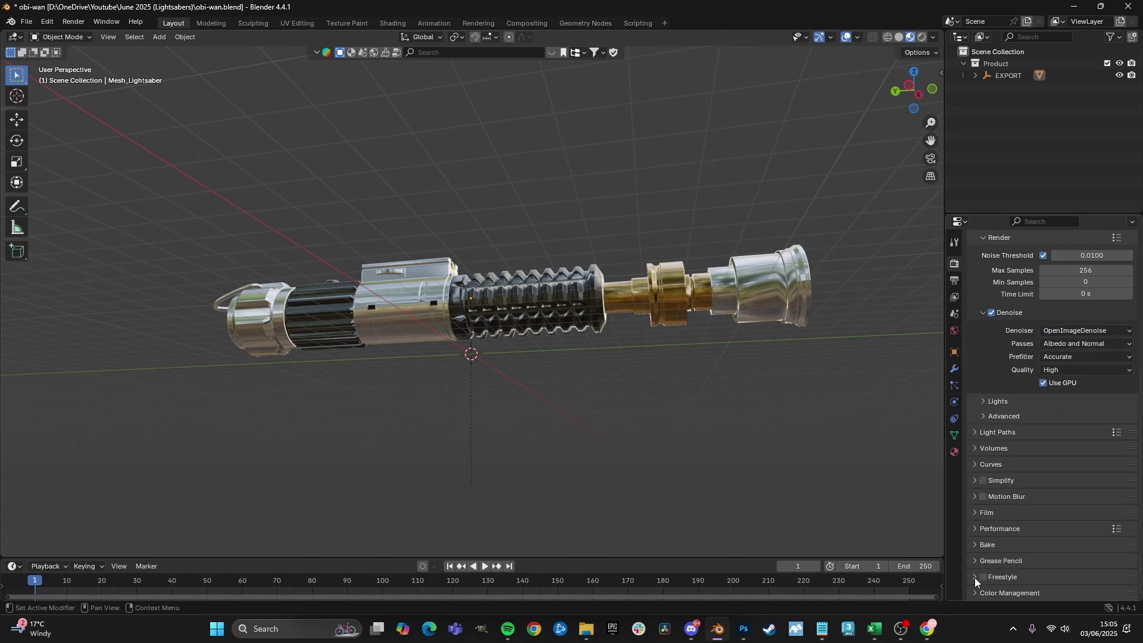
{"action": "left_click", "coordinate": [1006, 592]}
{"action": "scroll", "coordinate": [1023, 579], "scroll_direction": "down", "scroll_amount": 4}
{"action": "left_click", "coordinate": [1058, 510]}
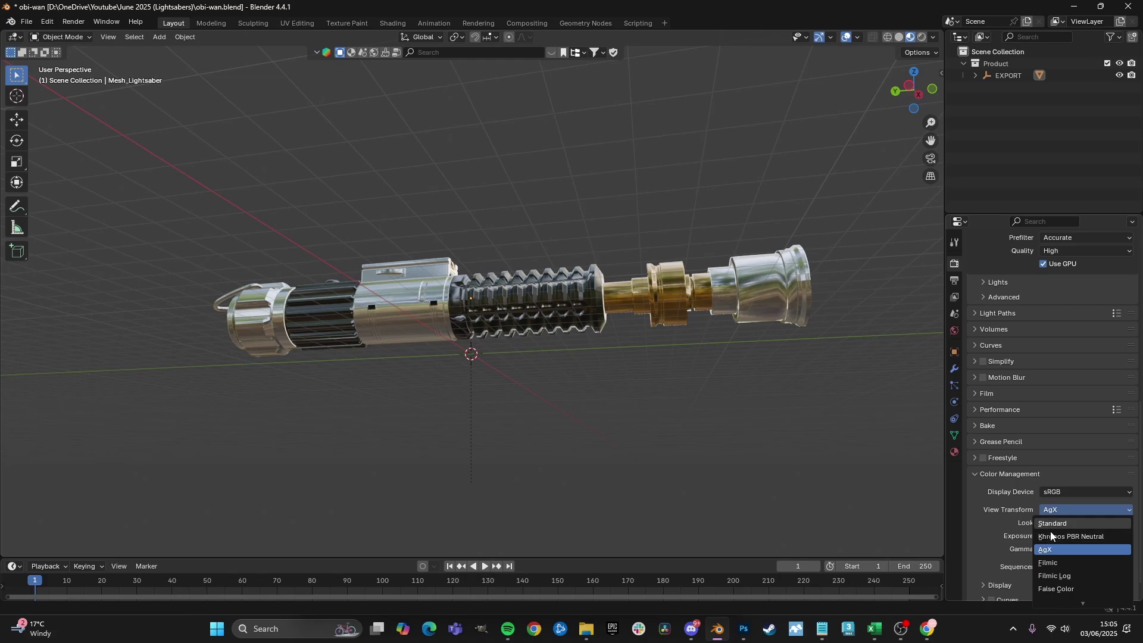
{"action": "left_click", "coordinate": [1049, 563]}
{"action": "left_click", "coordinate": [1055, 510]}
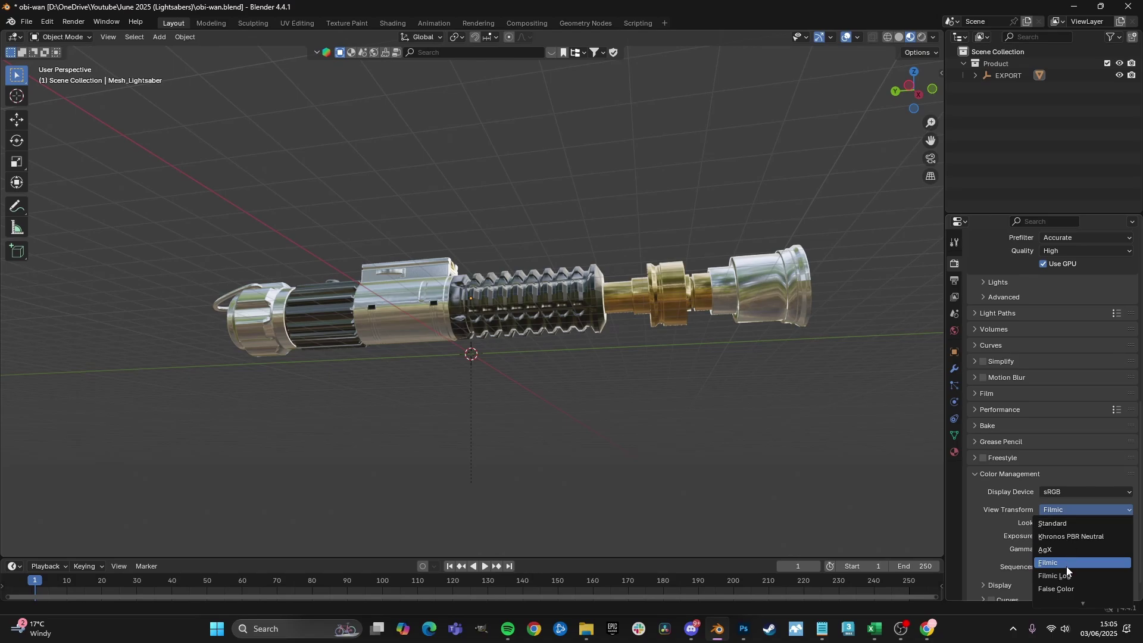
{"action": "left_click", "coordinate": [1054, 563]}
- Set the color management Look to Medium High Contrast, trying High Contrast for comparison
{"action": "left_click", "coordinate": [1057, 523]}
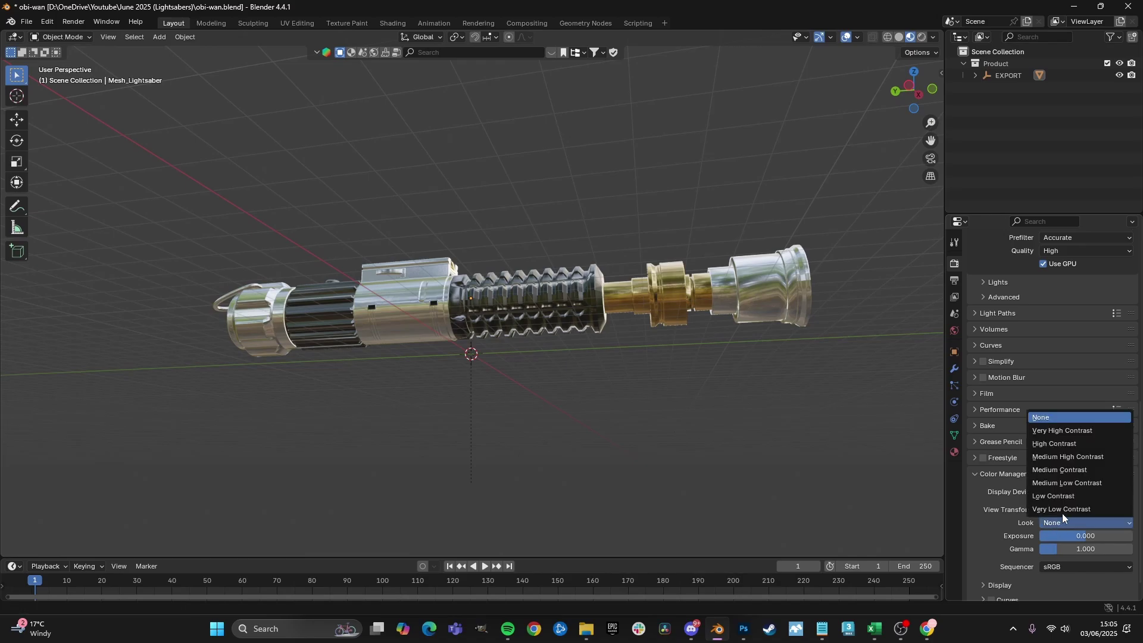
{"action": "left_click", "coordinate": [1062, 451]}
{"action": "left_click", "coordinate": [1081, 522]}
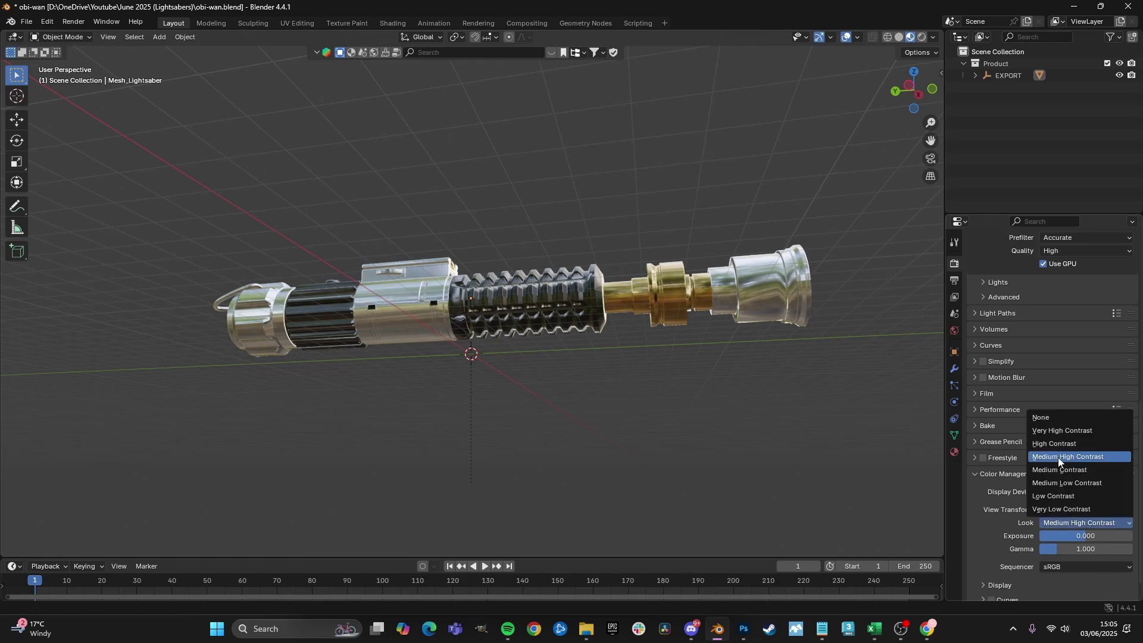
{"action": "left_click", "coordinate": [1056, 443]}
{"action": "left_click", "coordinate": [1066, 523]}
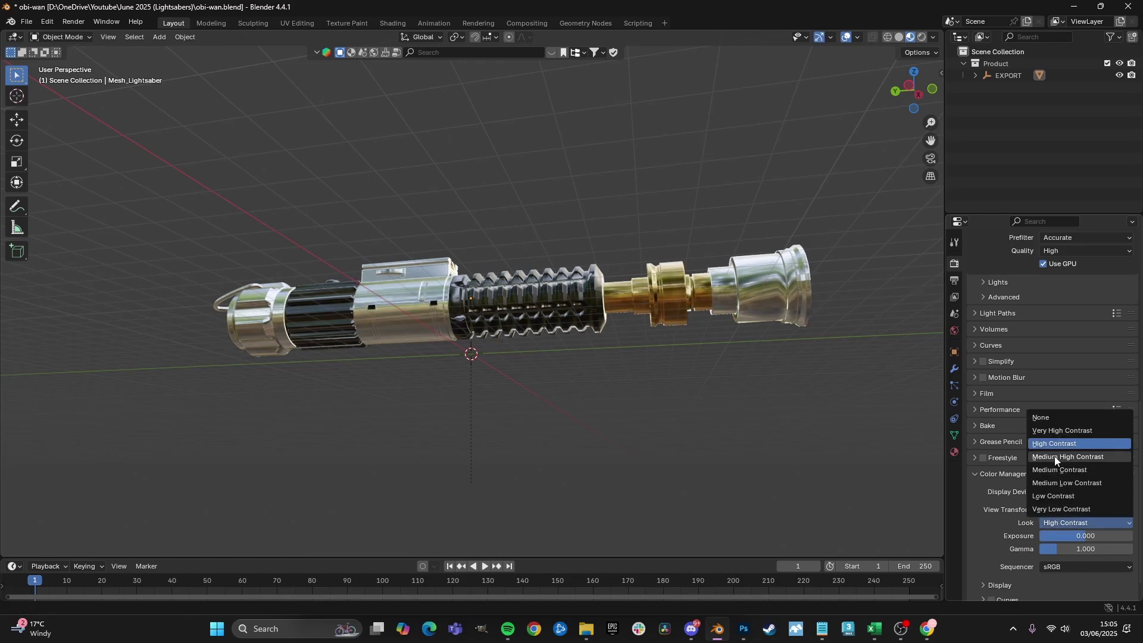
{"action": "left_click", "coordinate": [1055, 456]}
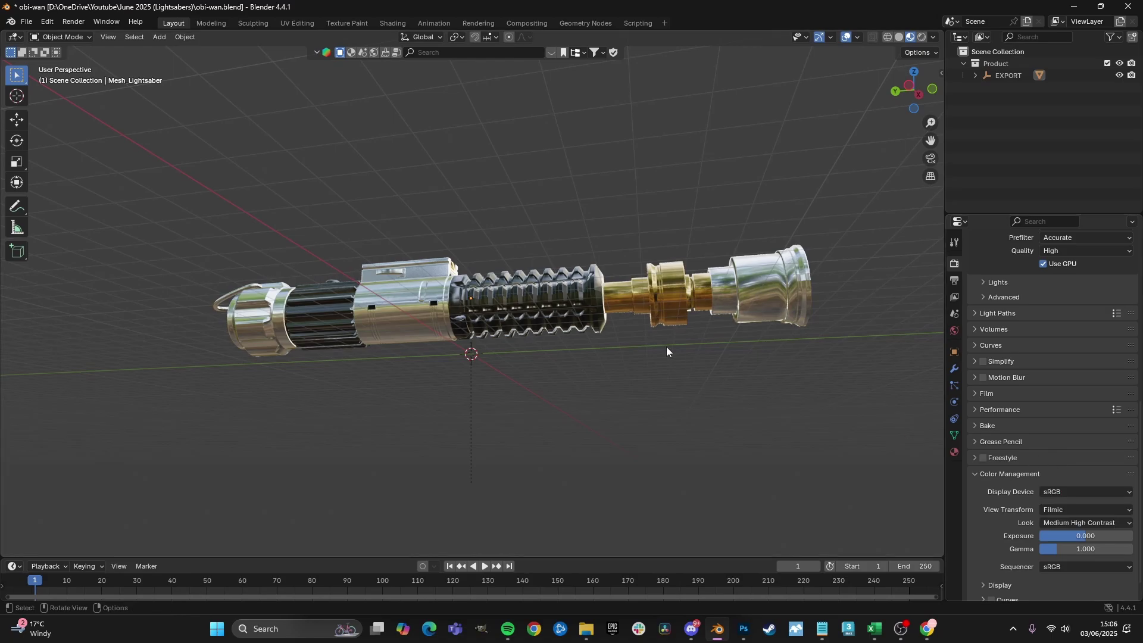
- Add a new collection named "scale" to the scene and save the file
{"action": "key", "text": "KP_1"}
{"action": "right_click", "coordinate": [988, 103]}
{"action": "left_click", "coordinate": [994, 98]}
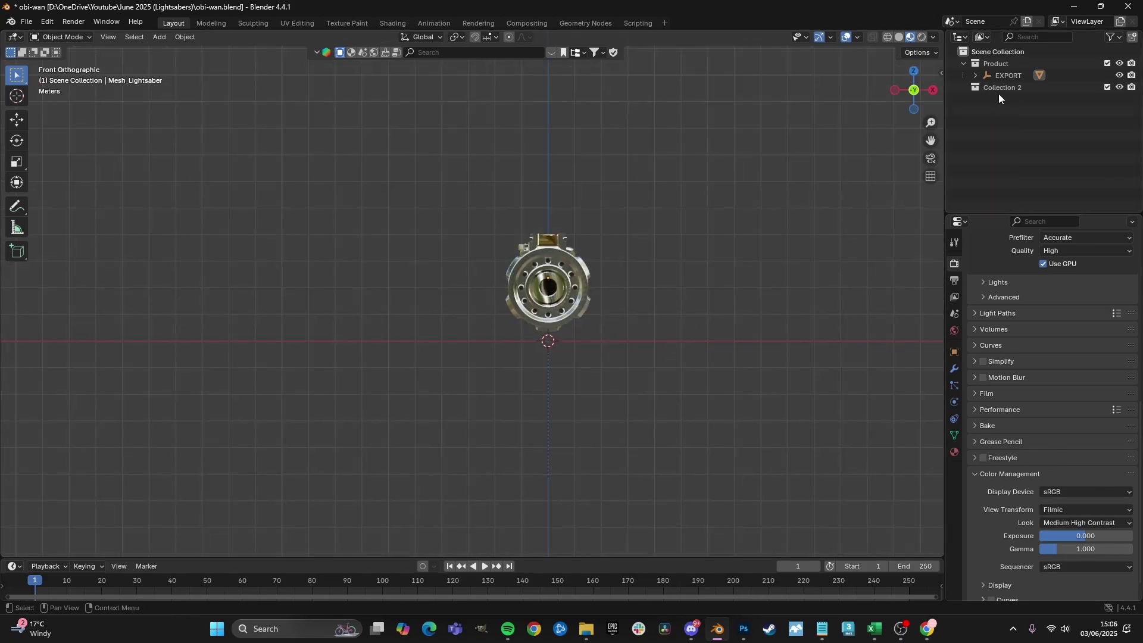
{"action": "double_click", "coordinate": [999, 89]}
{"action": "key", "text": "Return"}
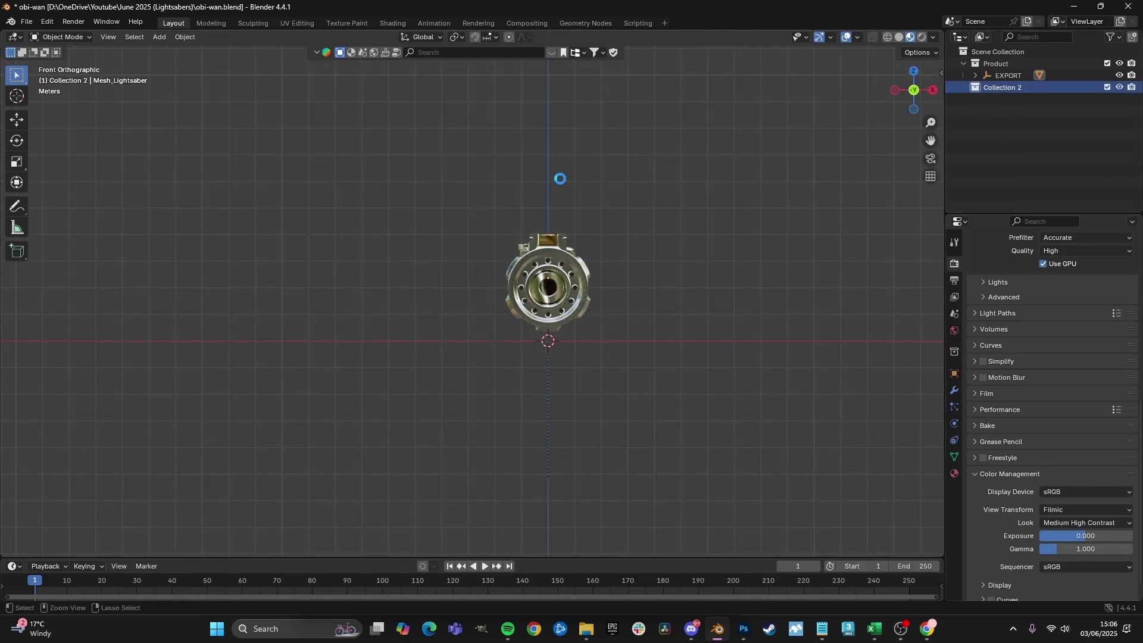
{"action": "key", "text": "ctrl+s"}
{"action": "double_click", "coordinate": [1010, 88]}
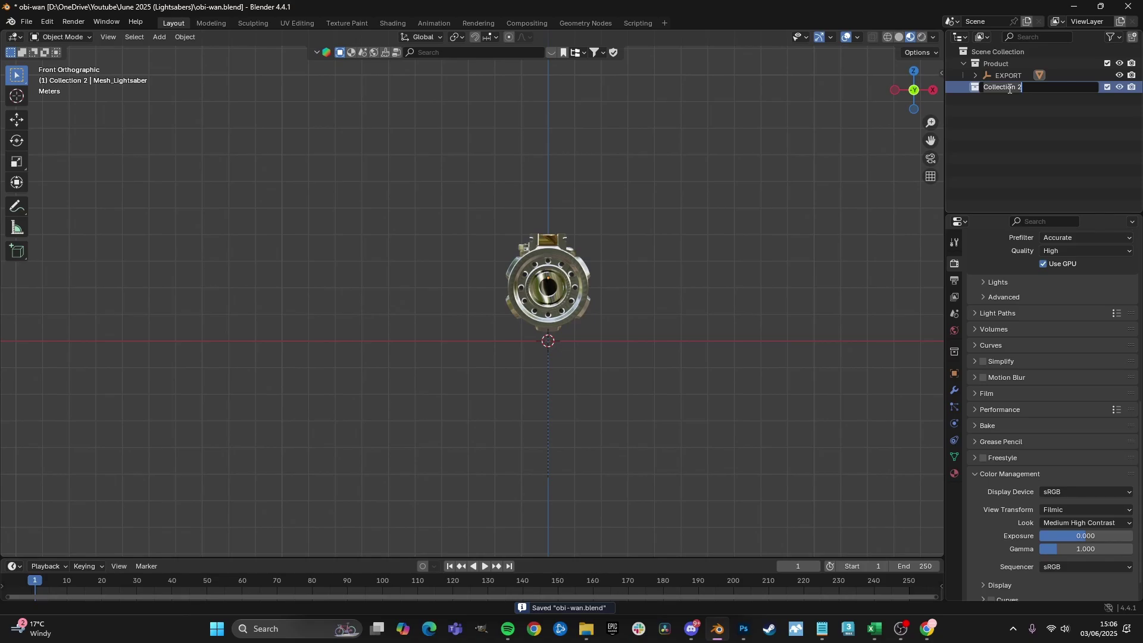
{"action": "type", "text": "scale"}
{"action": "key", "text": "Return"}
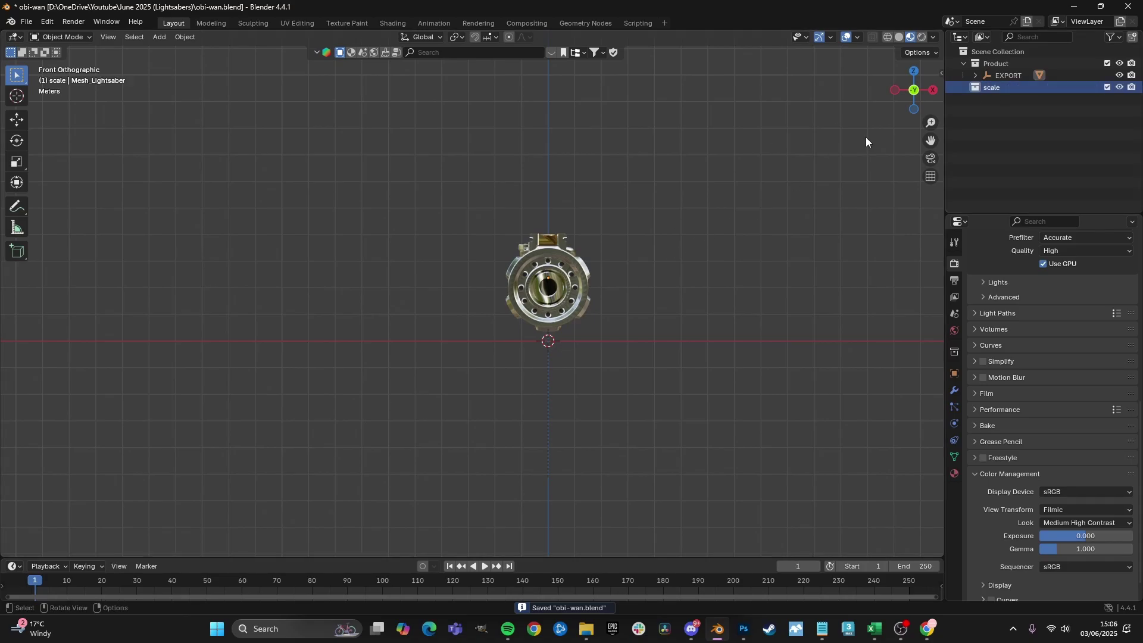
- Add a plane mesh to the scale collection and view it from the left
{"action": "middle_click_drag", "start_coordinate": [866, 137], "coordinate": [872, 99]}
{"action": "key", "text": "shift+a"}
{"action": "mouse_move", "coordinate": [525, 219]}
{"action": "left_click", "coordinate": [567, 232]}
{"action": "key", "text": "ctrl+KP_3"}
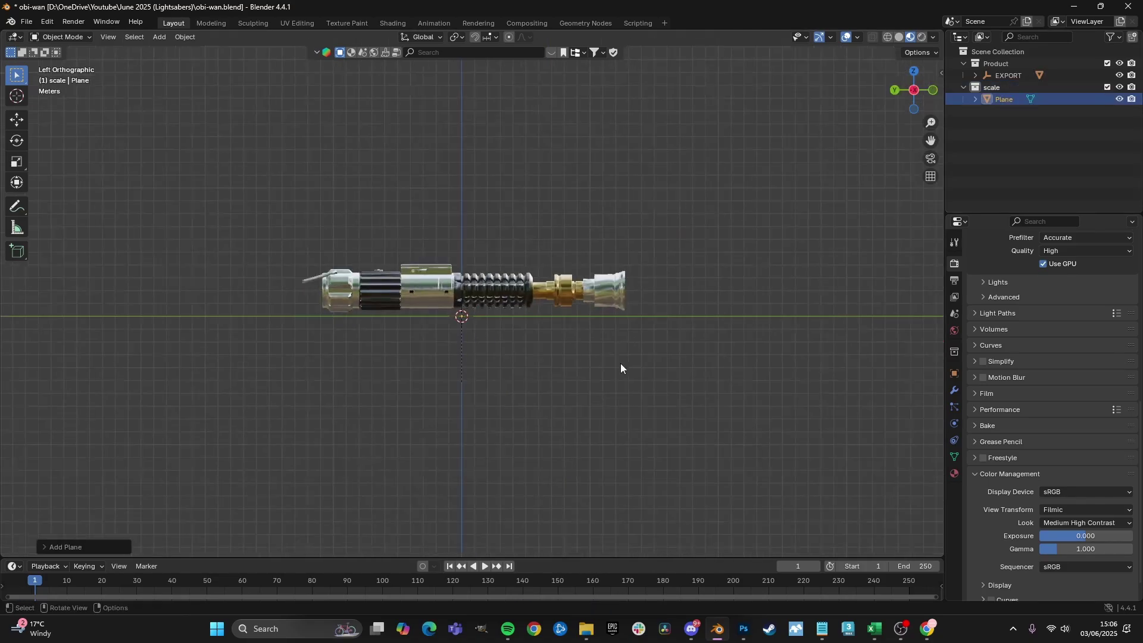
- Scale the plane down so it is much smaller than the lightsaber
{"action": "key", "text": "r"}
{"action": "key", "text": "s"}
{"action": "left_click", "coordinate": [621, 363]}
{"action": "scroll", "coordinate": [620, 363], "scroll_direction": "down", "scroll_amount": 6}
{"action": "key", "text": "s"}
{"action": "left_click", "coordinate": [658, 299]}
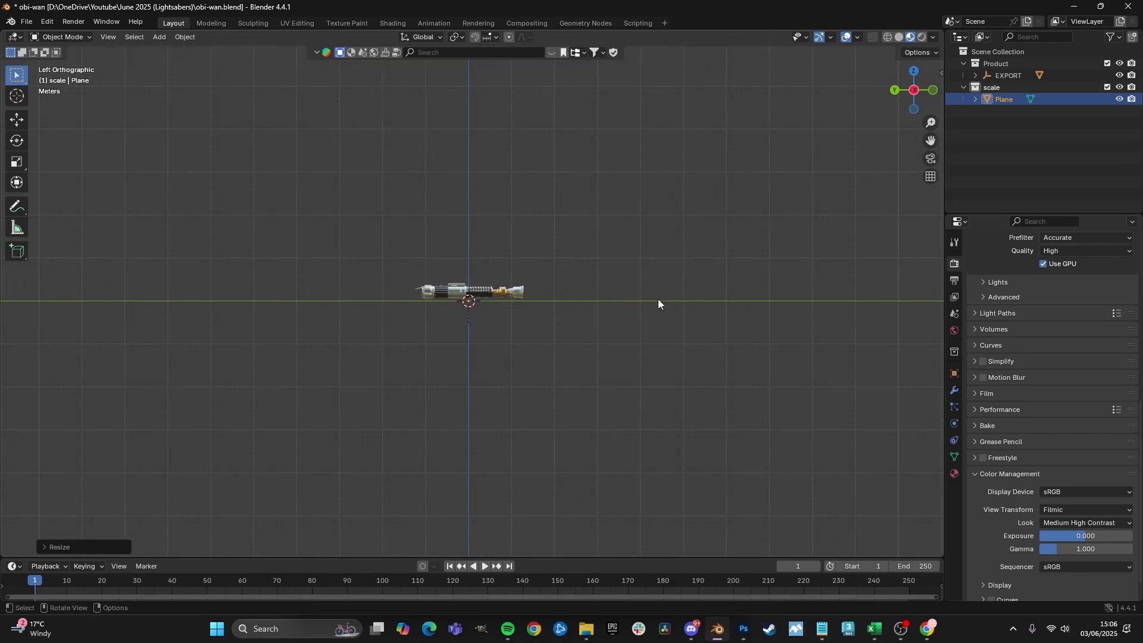
{"action": "key", "text": "s"}
{"action": "left_click", "coordinate": [641, 296]}
{"action": "scroll", "coordinate": [572, 298], "scroll_direction": "up", "scroll_amount": 3}
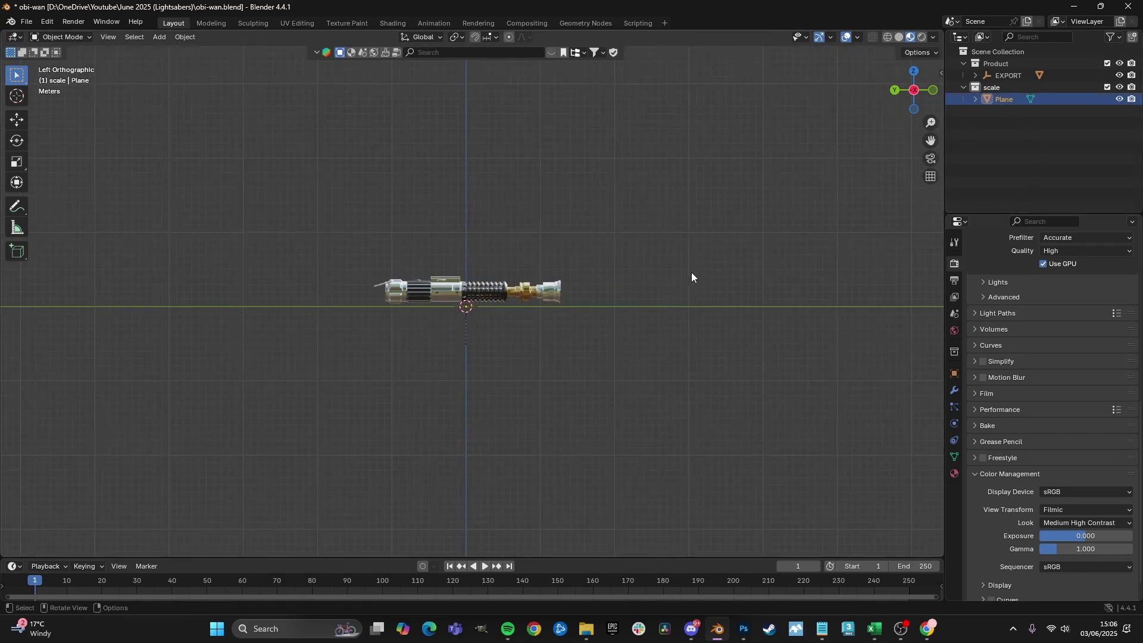
- Rotate the plane by 90° about the global Z axis
{"action": "key", "text": "KP_Decimal"}
{"action": "scroll", "coordinate": [690, 273], "scroll_direction": "down", "scroll_amount": 12}
{"action": "type", "text": "r90"}
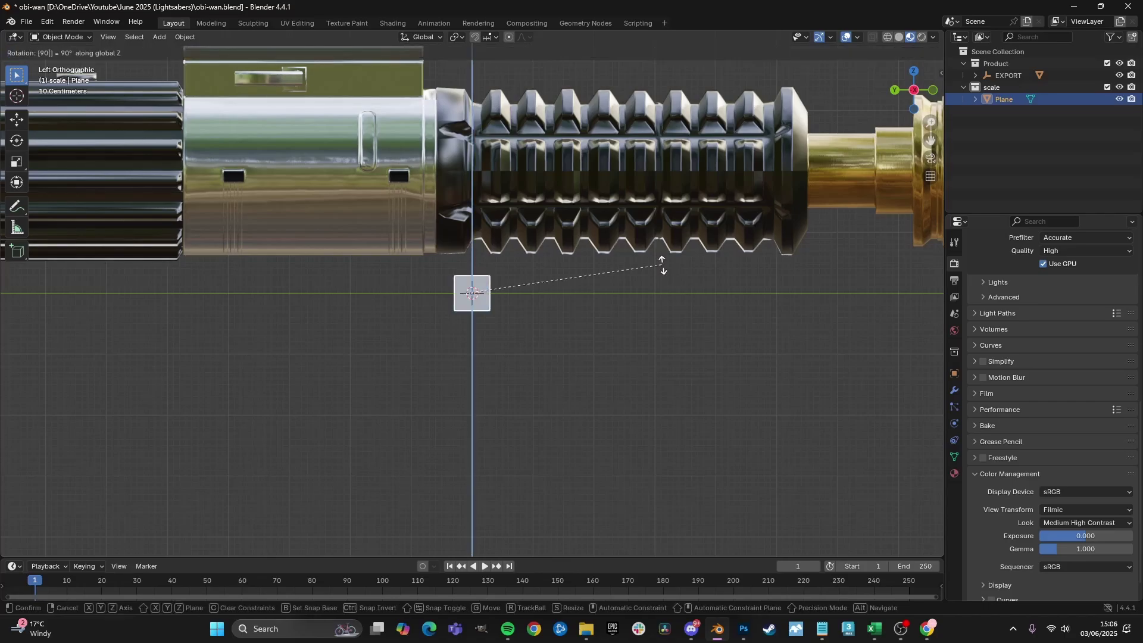
{"action": "key", "text": "Return"}
{"action": "scroll", "coordinate": [469, 309], "scroll_direction": "up", "scroll_amount": 6}
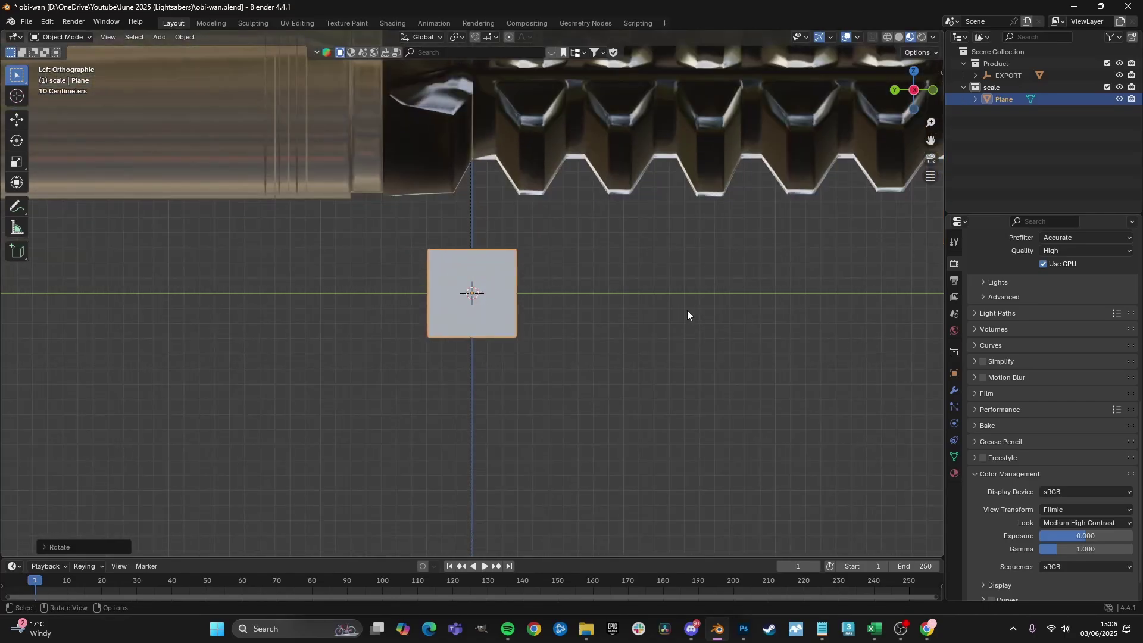
- Display the scale plane's edge lengths as a measurement overlay in Edit Mode
{"action": "scroll", "coordinate": [687, 315], "scroll_direction": "down", "scroll_amount": 6}
{"action": "left_click", "coordinate": [999, 132]}
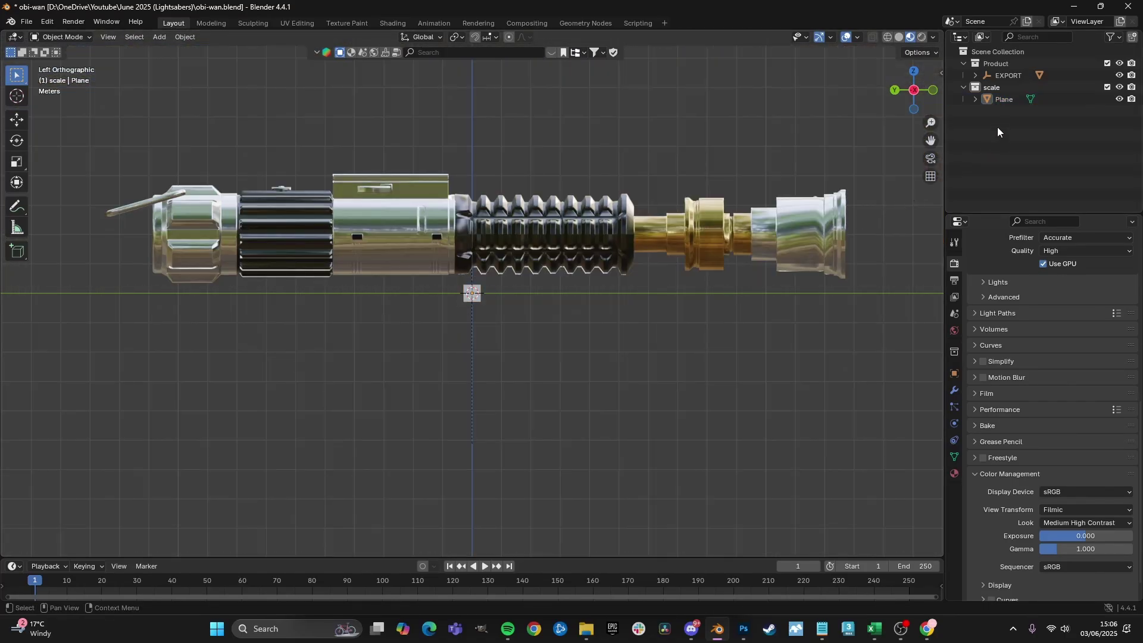
{"action": "left_click", "coordinate": [1004, 100]}
{"action": "scroll", "coordinate": [852, 87], "scroll_direction": "up", "scroll_amount": 1}
{"action": "key", "text": "Tab"}
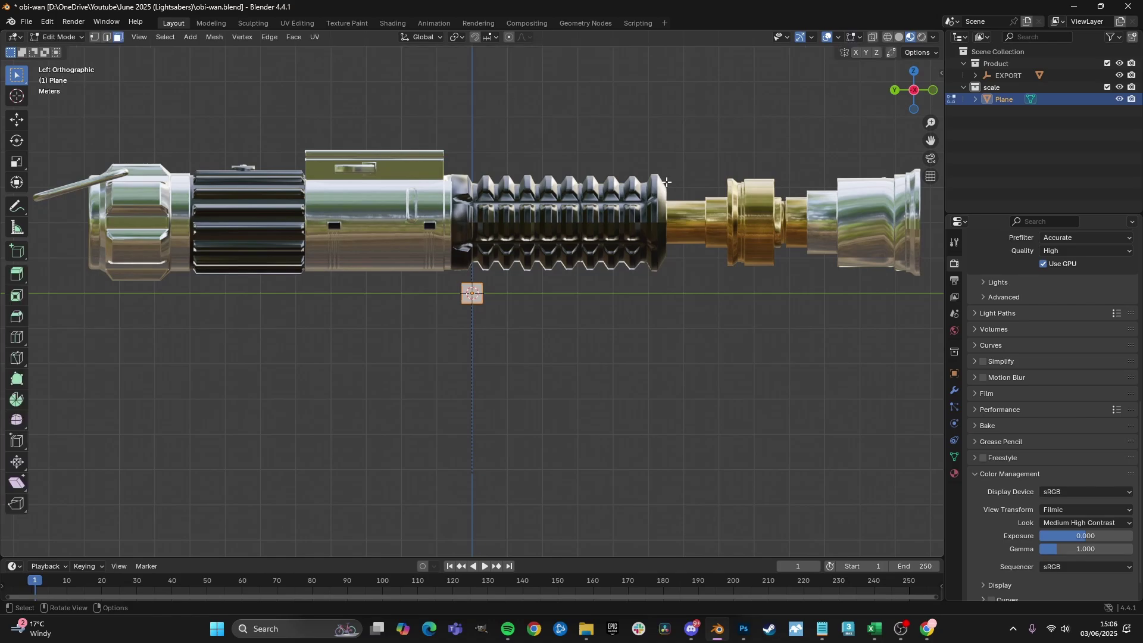
{"action": "left_click", "coordinate": [859, 37]}
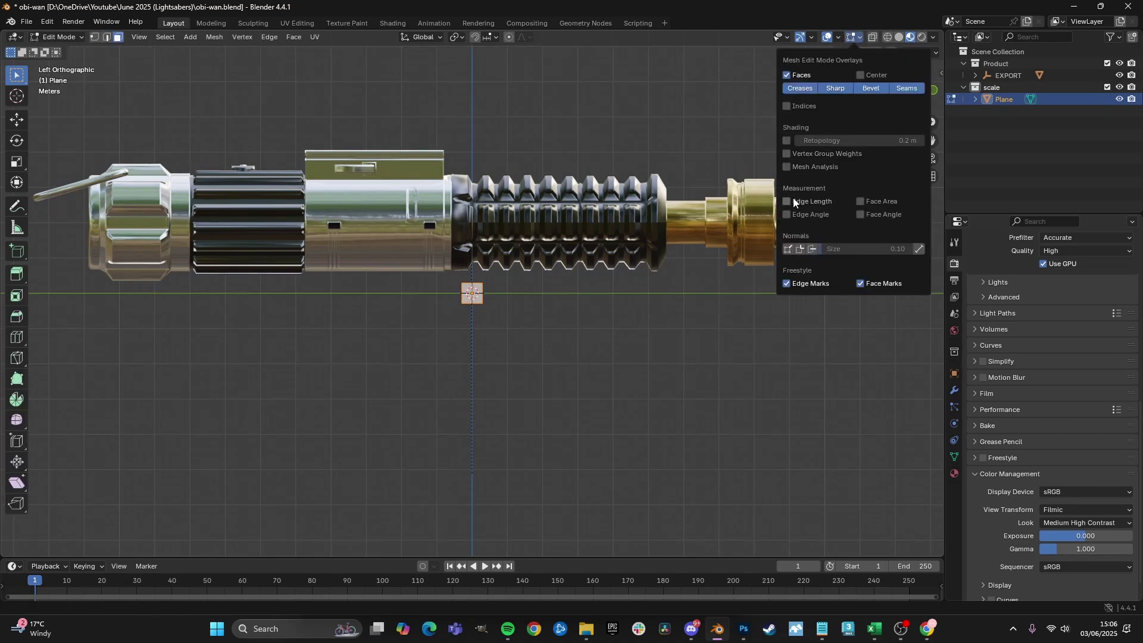
- Return to Object Mode and apply the plane's object transform
{"action": "scroll", "coordinate": [676, 248], "scroll_direction": "up", "scroll_amount": 3}
{"action": "key", "text": "Tab"}
{"action": "key", "text": "ctrl+a"}
{"action": "left_click", "coordinate": [559, 284]}
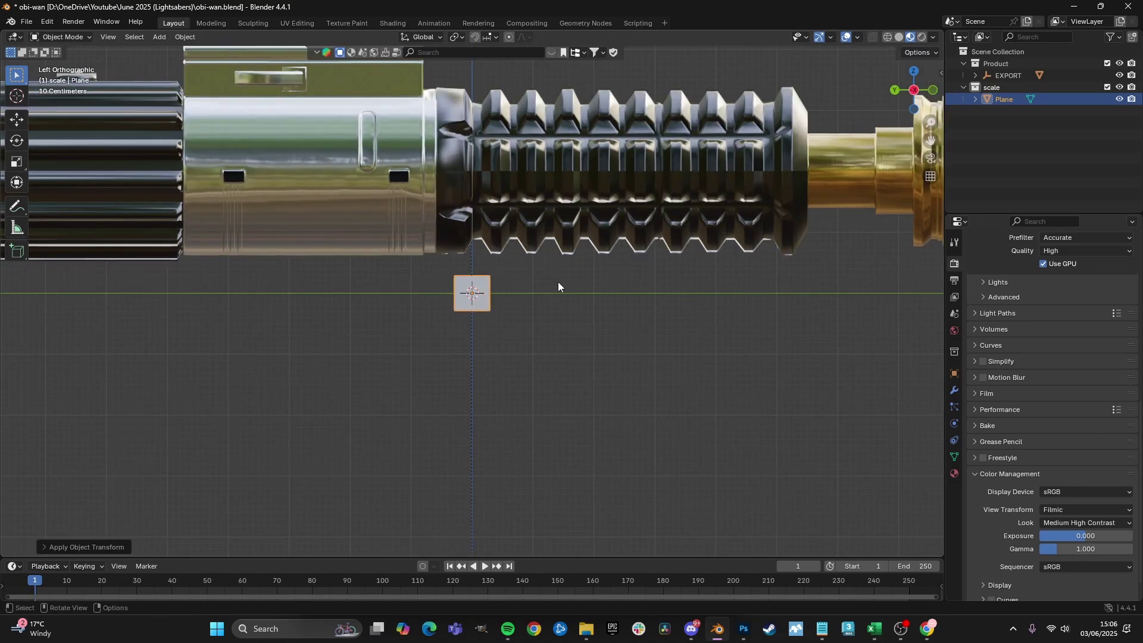
{"action": "scroll", "coordinate": [559, 286], "scroll_direction": "up", "scroll_amount": 10}
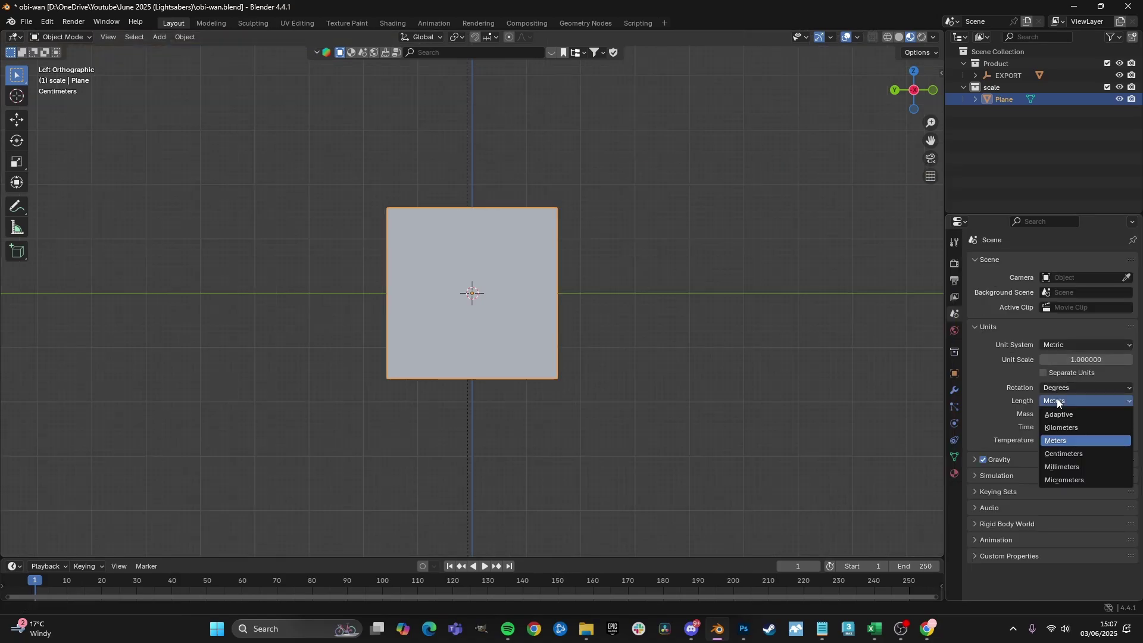
- Set the scene's length unit to centimeters and resize the plane in Edit Mode
{"action": "left_click", "coordinate": [1064, 453]}
{"action": "key", "text": "Tab"}
{"action": "scroll", "coordinate": [732, 332], "scroll_direction": "up", "scroll_amount": 3}
{"action": "key", "text": "s"}
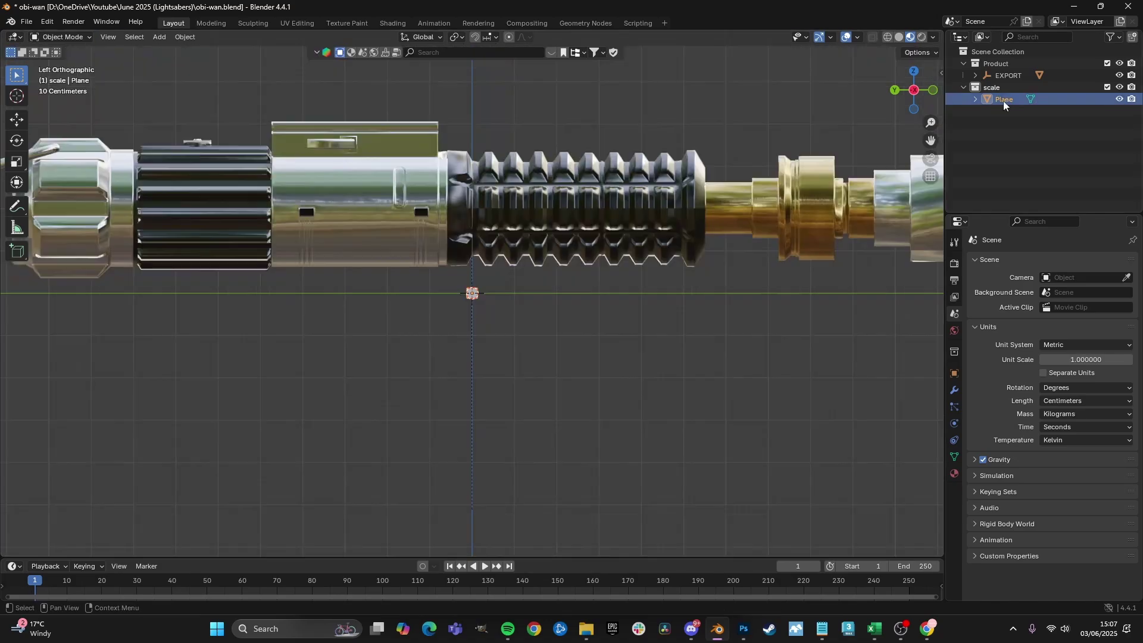
- Scale down the EXPORT lightsaber object towards the plane's size, resetting its origin between the two scalings
{"action": "left_click", "coordinate": [1006, 77]}
{"action": "key", "text": "s"}
{"action": "left_click", "coordinate": [587, 351]}
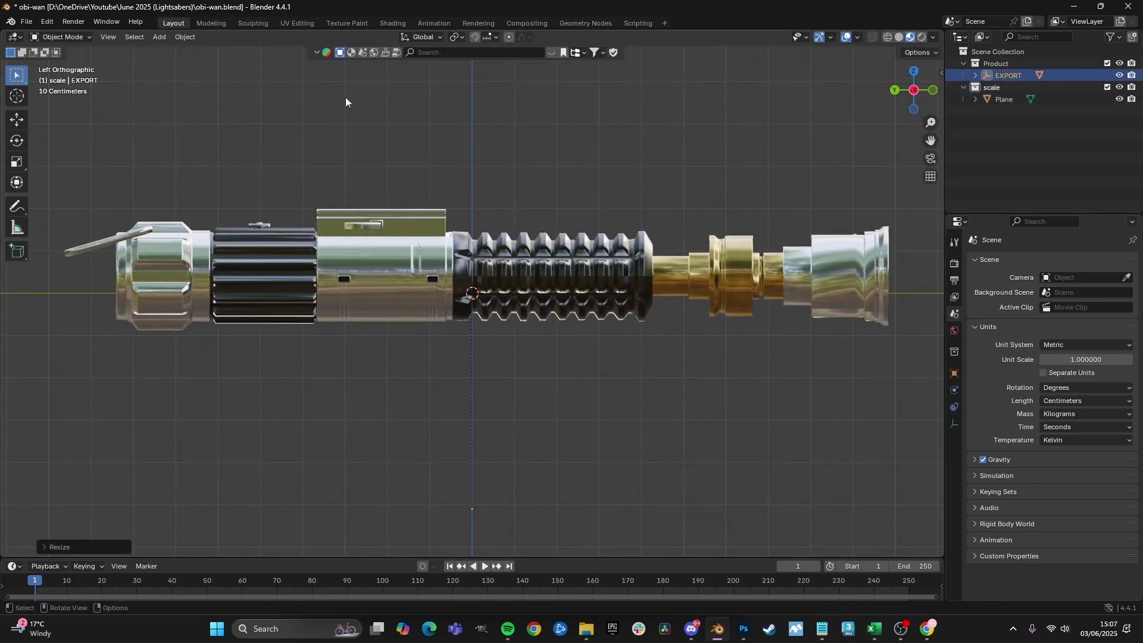
{"action": "left_click", "coordinate": [187, 39]}
{"action": "key", "text": "s"}
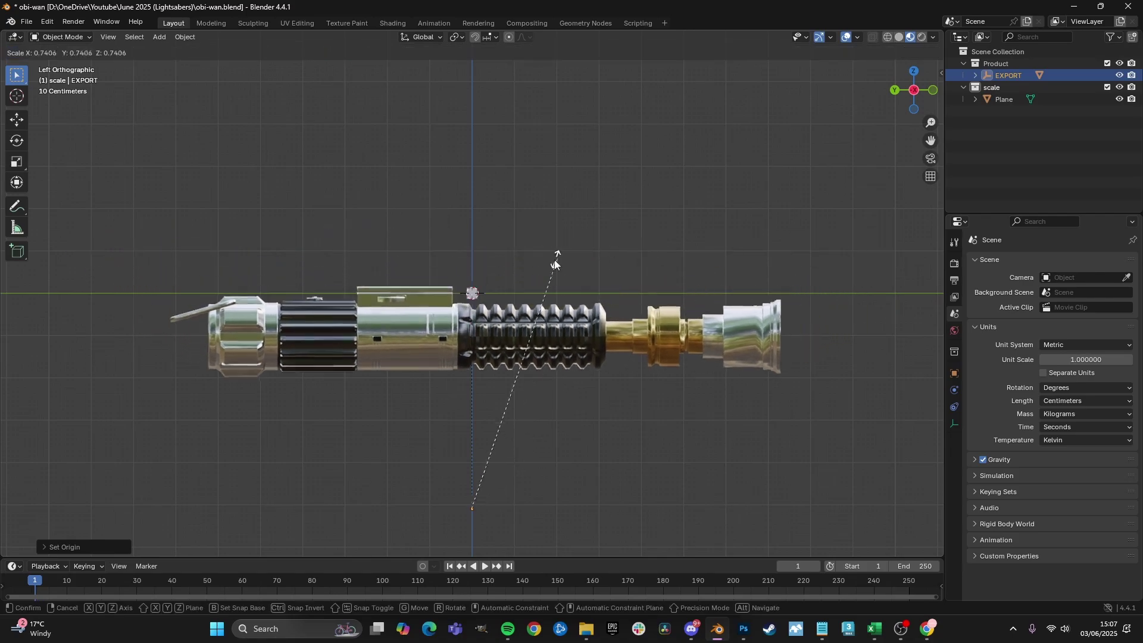
{"action": "left_click", "coordinate": [557, 329]}
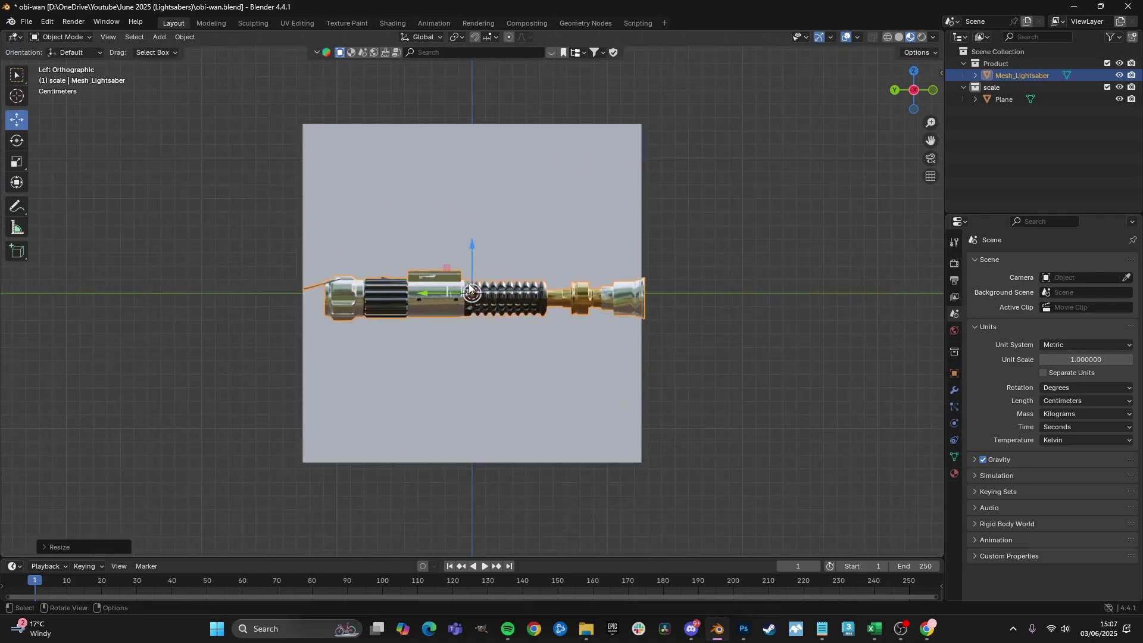
- Move the lightsaber along Y and scale it up slightly so its body spans the plane's width
{"action": "left_click_drag", "start_coordinate": [441, 296], "coordinate": [414, 296]}
{"action": "key", "text": "s"}
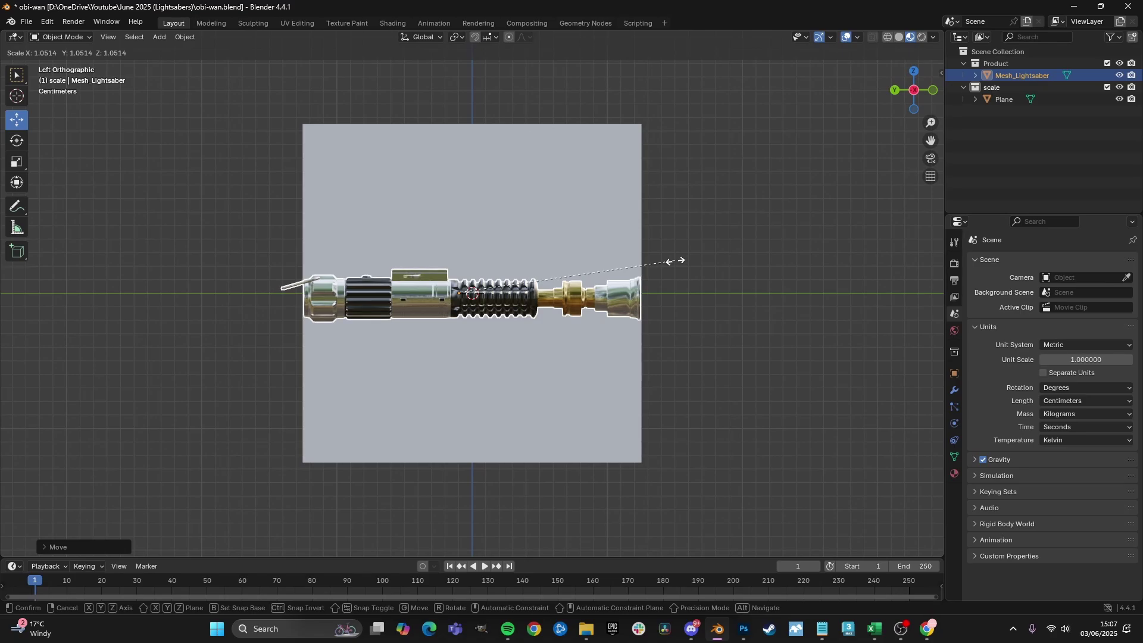
{"action": "left_click", "coordinate": [675, 260]}
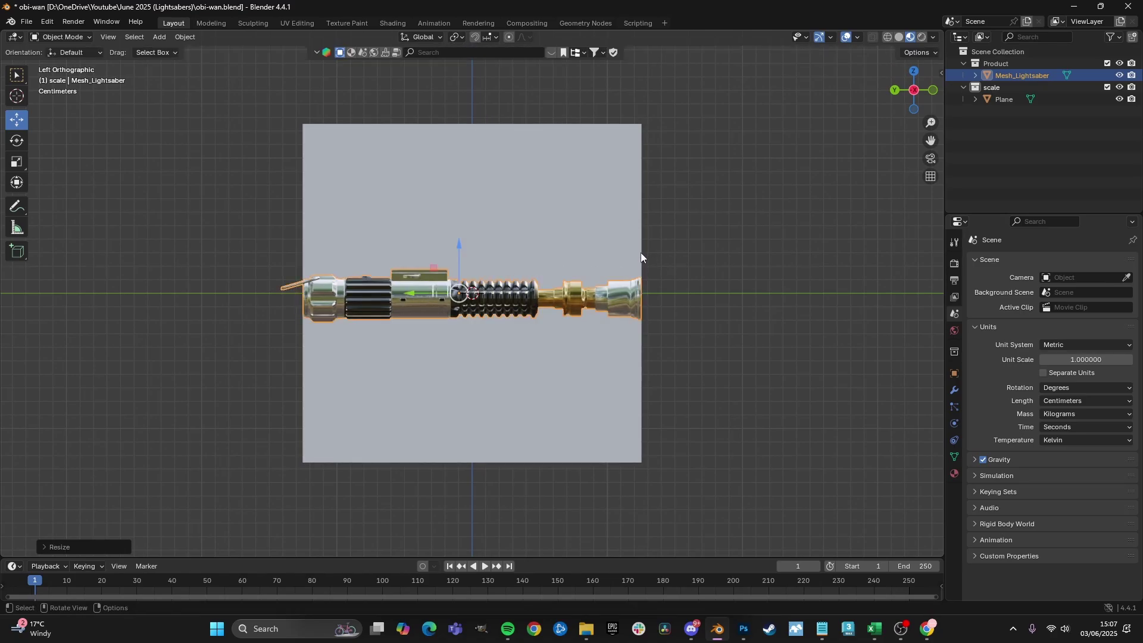
- Delete the scale reference plane
{"action": "middle_click_drag", "start_coordinate": [641, 256], "coordinate": [441, 244]}
{"action": "left_click", "coordinate": [431, 239]}
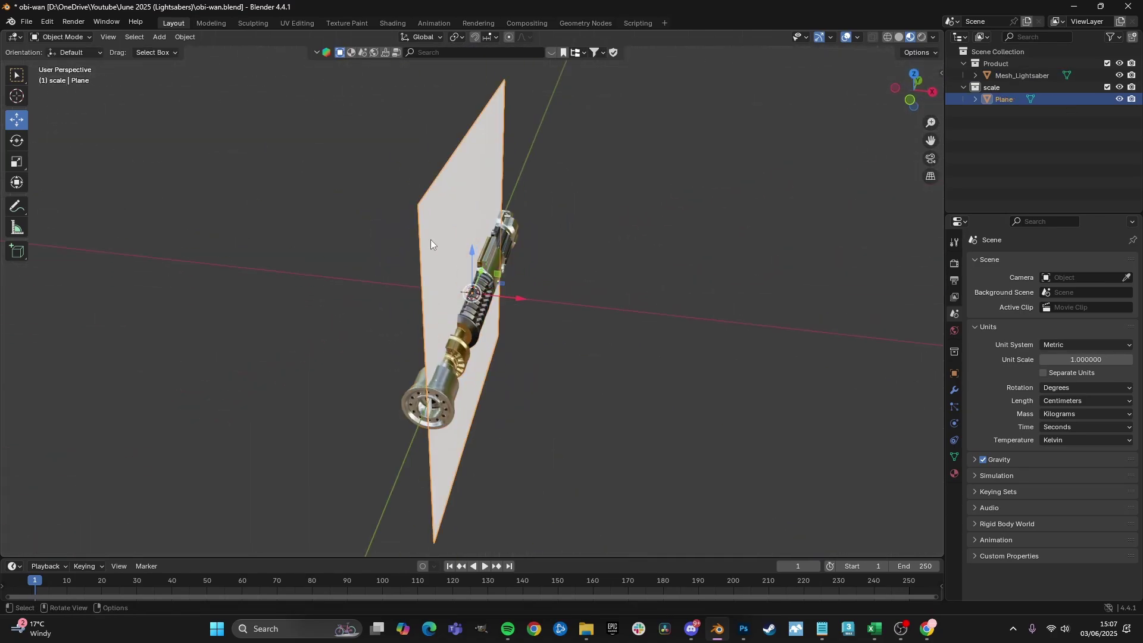
{"action": "key", "text": "Delete"}
- Rotate the lightsaber by 90° about the Z axis in front view
{"action": "key", "text": "KP_1"}
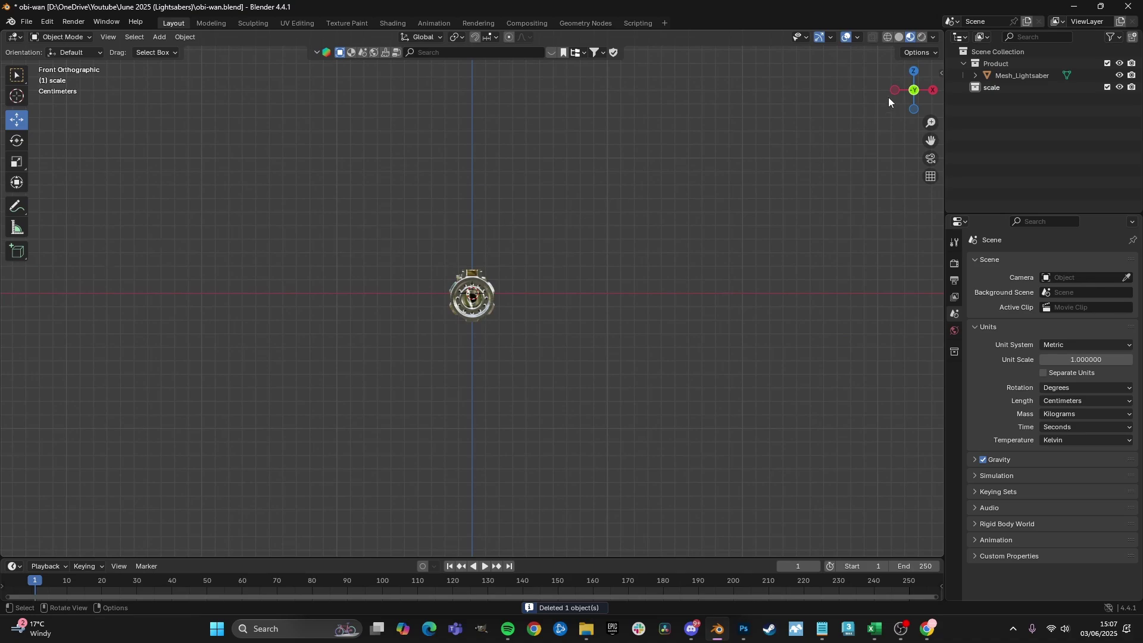
{"action": "left_click", "coordinate": [487, 281]}
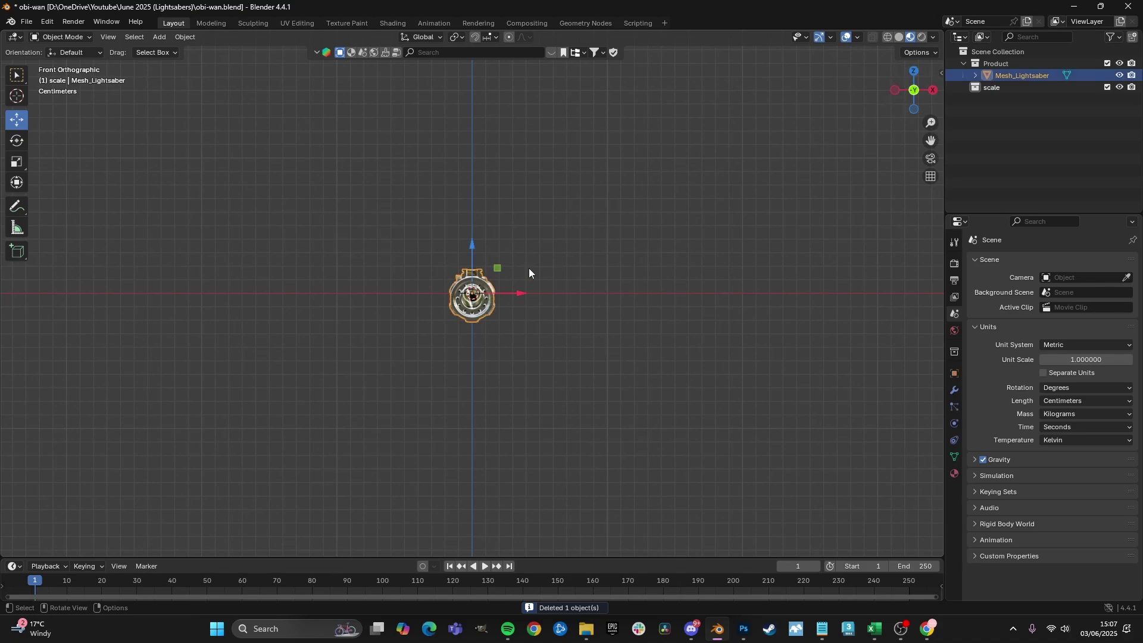
{"action": "type", "text": "rz90"}
{"action": "key", "text": "Return"}
- Rotate the lightsaber freely into a steep diagonal pose with its gold neck end pointing up
{"action": "key", "text": "shift+space"}
{"action": "key", "text": "r"}
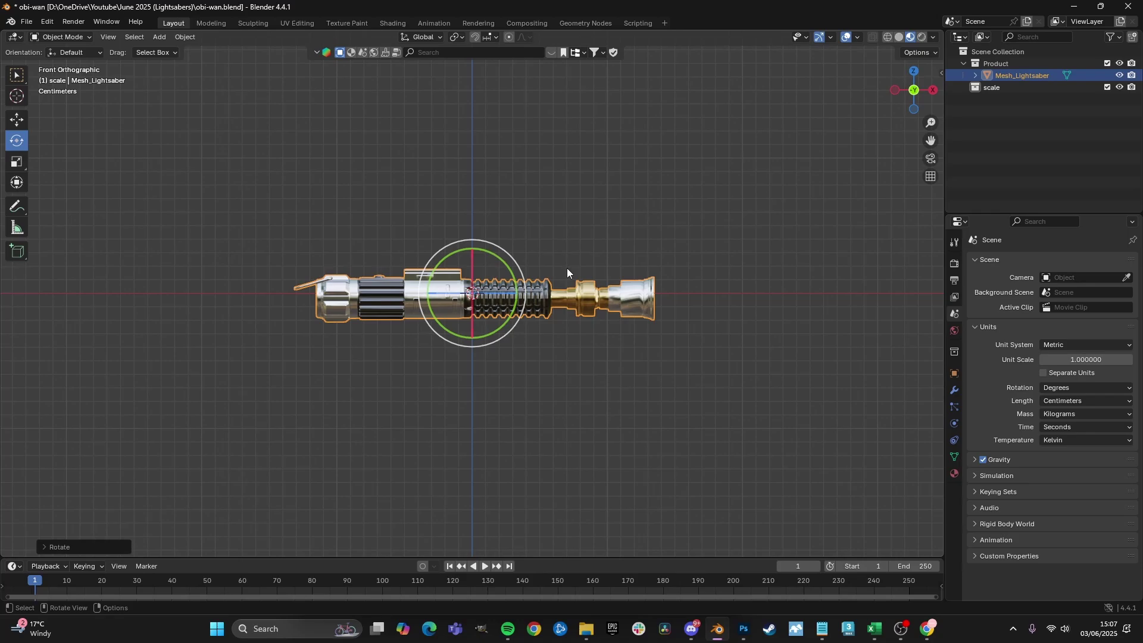
{"action": "left_click_drag", "start_coordinate": [506, 266], "coordinate": [358, 193]}
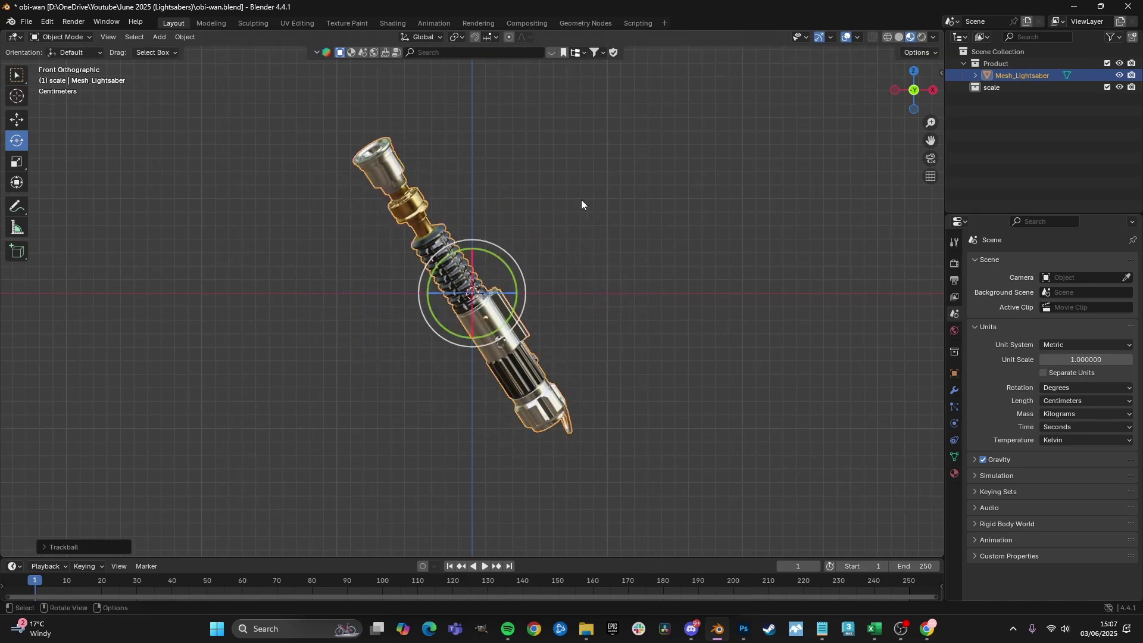
{"action": "left_click", "coordinate": [581, 204]}
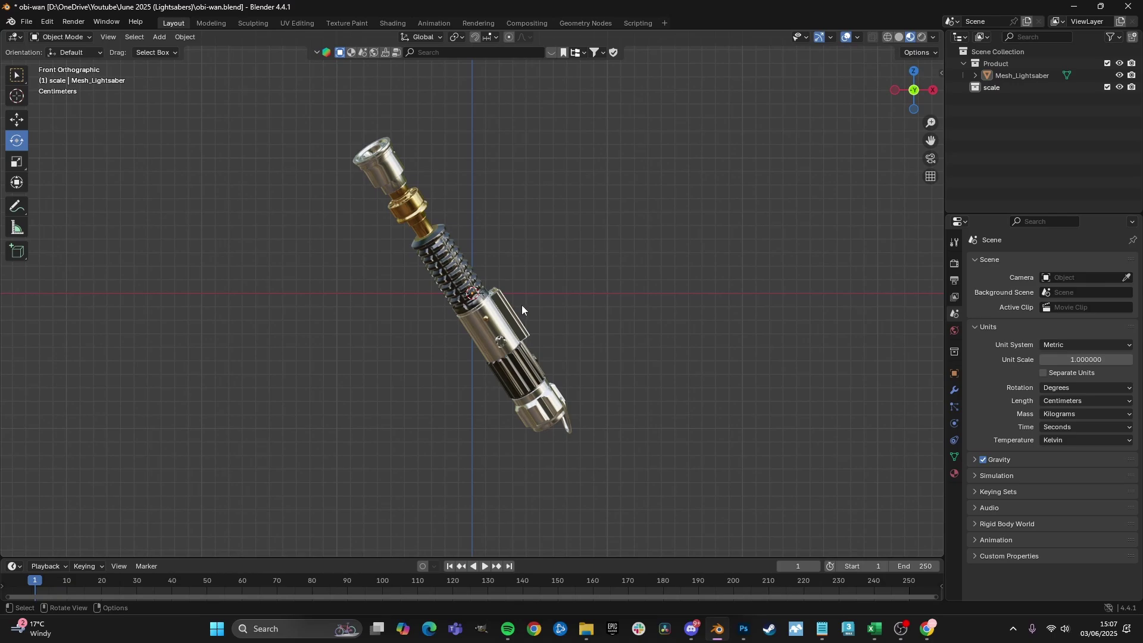
{"action": "left_click", "coordinate": [496, 311]}
{"action": "left_click_drag", "start_coordinate": [510, 270], "coordinate": [513, 268]}
{"action": "left_click_drag", "start_coordinate": [492, 290], "coordinate": [500, 286]}
- Create a new collection named "Cam" in the scene
{"action": "left_click", "coordinate": [1002, 128]}
{"action": "right_click", "coordinate": [987, 109]}
{"action": "double_click", "coordinate": [1005, 100]}
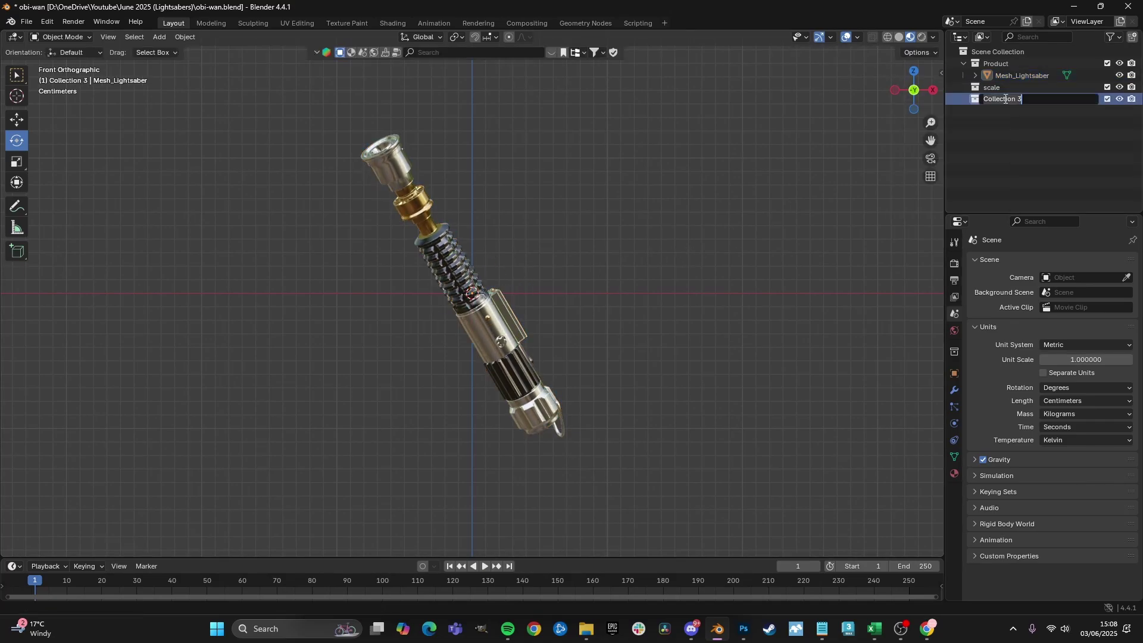
{"action": "type", "text": "Cam"}
{"action": "key", "text": "Return"}
- Add a cube empty to the Cam collection and scale it down to roughly the lightsaber's size
{"action": "key", "text": "shift+a"}
{"action": "mouse_move", "coordinate": [527, 264]}
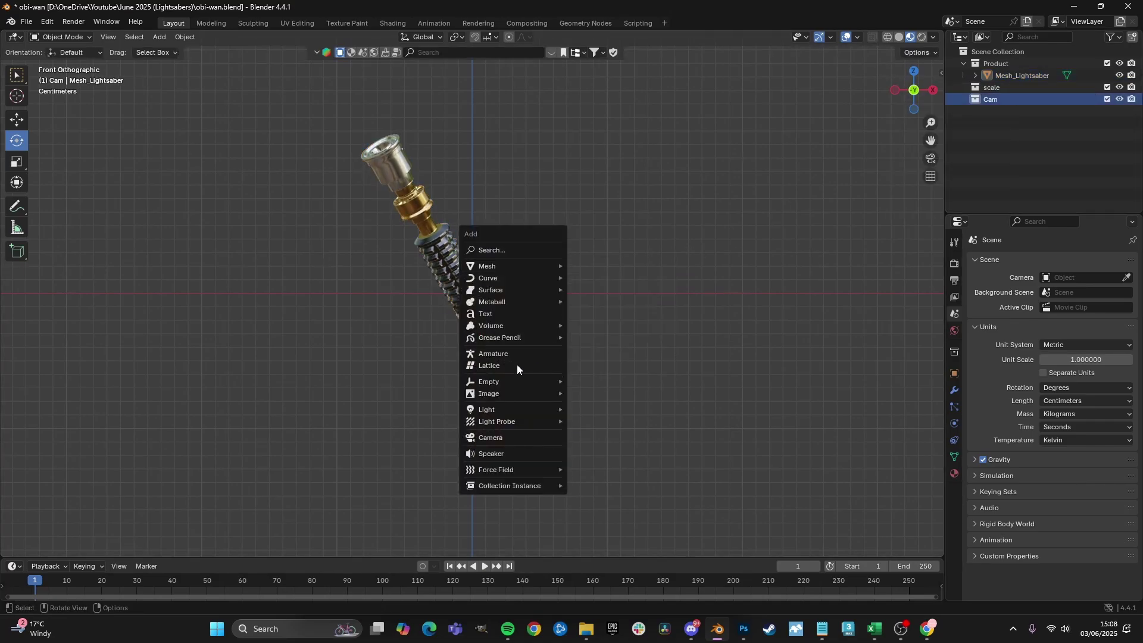
{"action": "mouse_move", "coordinate": [509, 380]}
{"action": "left_click", "coordinate": [595, 434]}
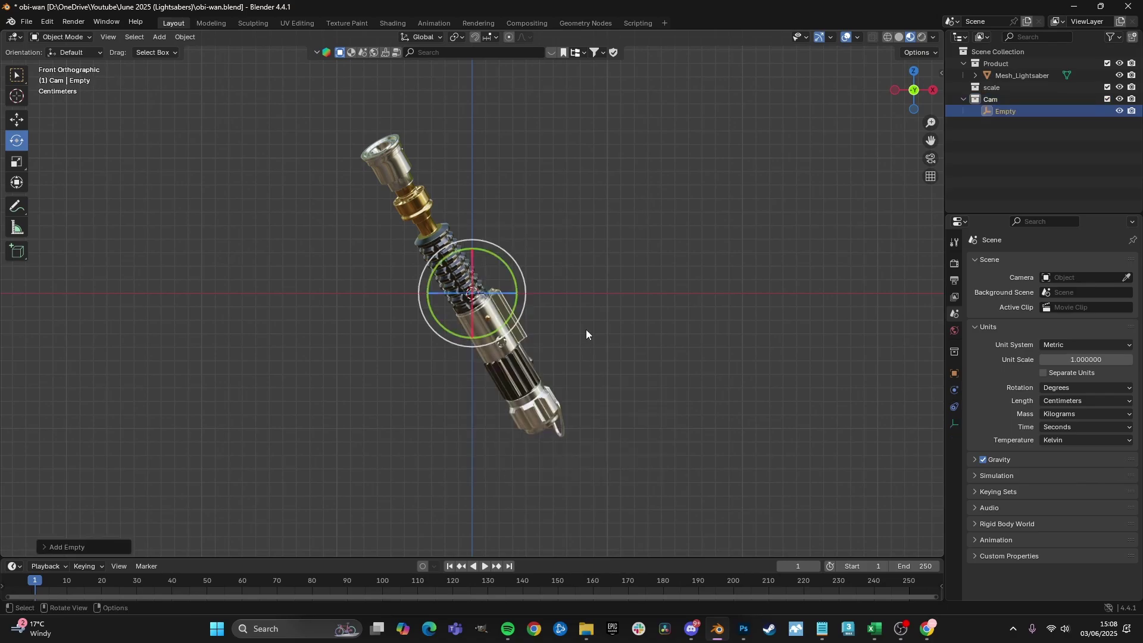
{"action": "key", "text": "s"}
{"action": "left_click", "coordinate": [515, 289]}
{"action": "key", "text": "s"}
{"action": "left_click", "coordinate": [573, 278]}
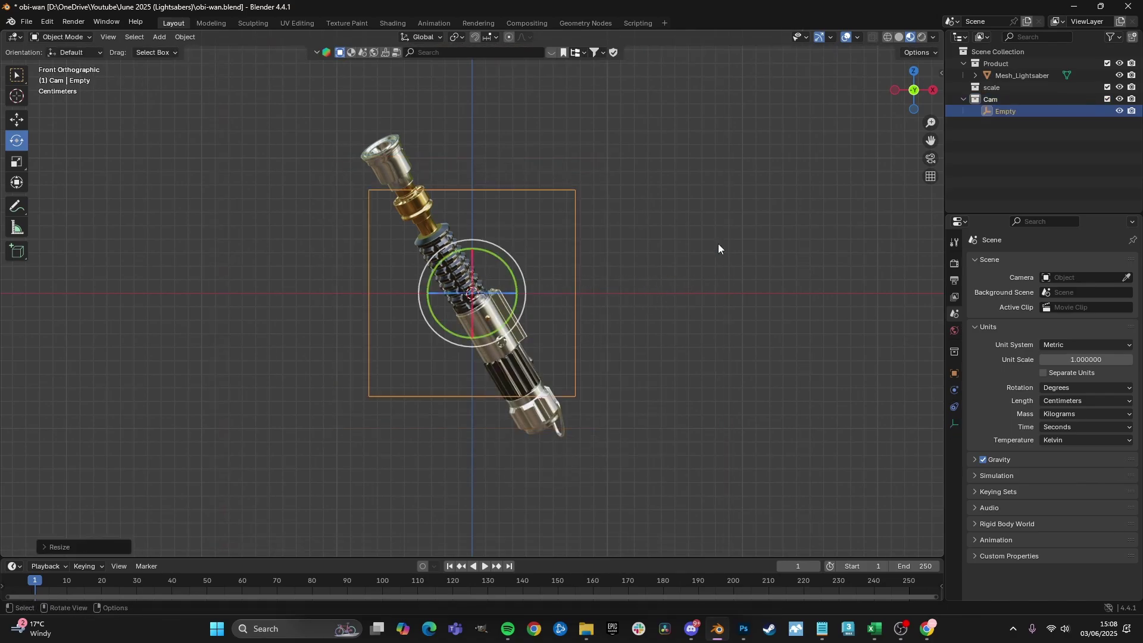
- Add a camera to the Cam collection and orbit around to see its orientation
{"action": "key", "text": "shift+a"}
{"action": "left_click", "coordinate": [499, 352]}
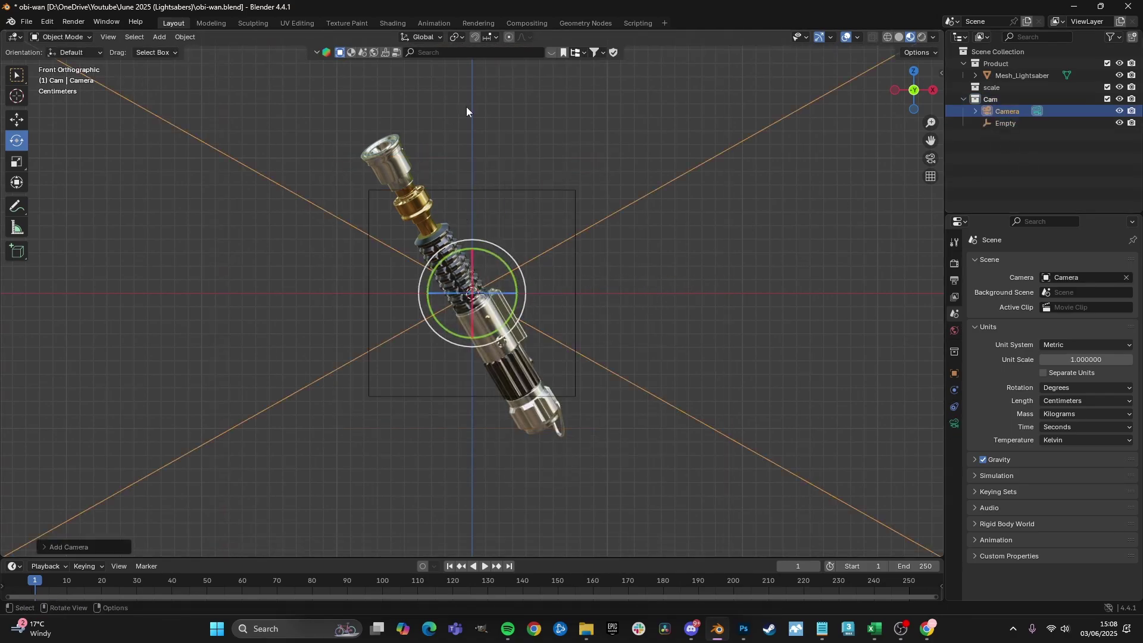
{"action": "key", "text": "KP_0"}
{"action": "middle_click_drag", "start_coordinate": [596, 247], "coordinate": [490, 268]}
{"action": "scroll", "coordinate": [489, 268], "scroll_direction": "down", "scroll_amount": 7}
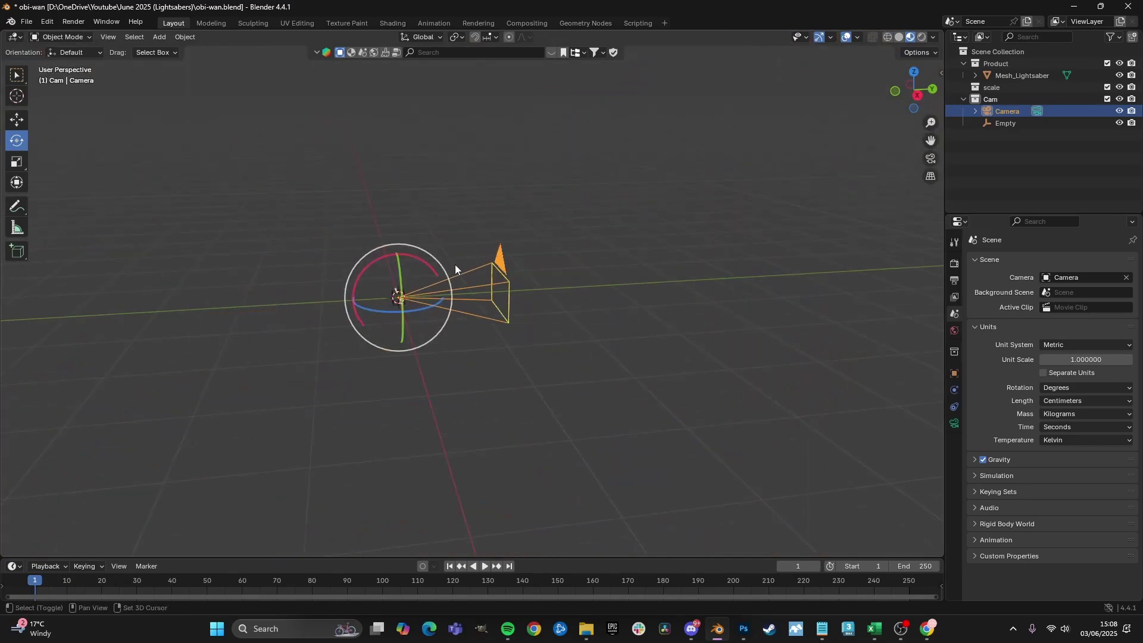
- Raise the camera to about 85.5 cm above the origin and set its X rotation to 0°
{"action": "key", "text": "w"}
{"action": "mouse_move", "coordinate": [399, 271]}
{"action": "left_mouse_down"}
{"action": "mouse_move", "coordinate": [398, 201]}
{"action": "mouse_move", "coordinate": [424, 246]}
{"action": "mouse_move", "coordinate": [416, 257]}
{"action": "left_mouse_up"}
{"action": "key", "text": "shift+space"}
{"action": "key", "text": "r"}
{"action": "left_click", "coordinate": [955, 373]}
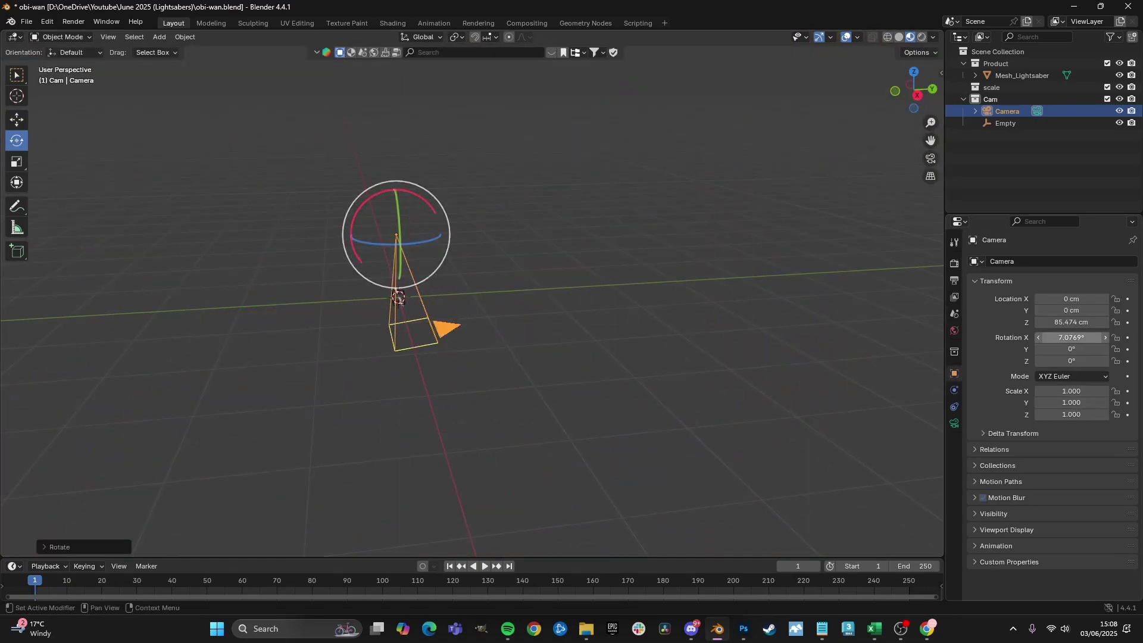
{"action": "left_click", "coordinate": [1062, 335]}
{"action": "type", "text": "0"}
{"action": "key", "text": "Return"}
- Scale the camera object down to about 0.54
{"action": "middle_click_drag", "start_coordinate": [643, 324], "coordinate": [511, 319]}
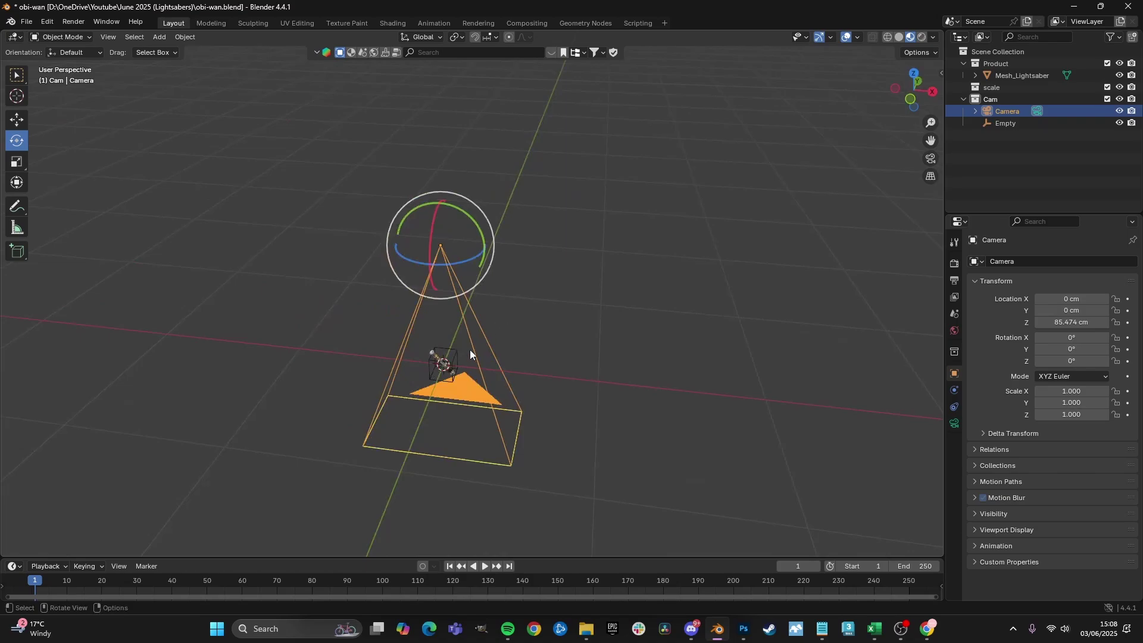
{"action": "key", "text": "s"}
{"action": "left_click", "coordinate": [516, 323]}
- Parent the camera to the cube empty and test the link by briefly moving the empty
{"action": "key", "text": "KP_1"}
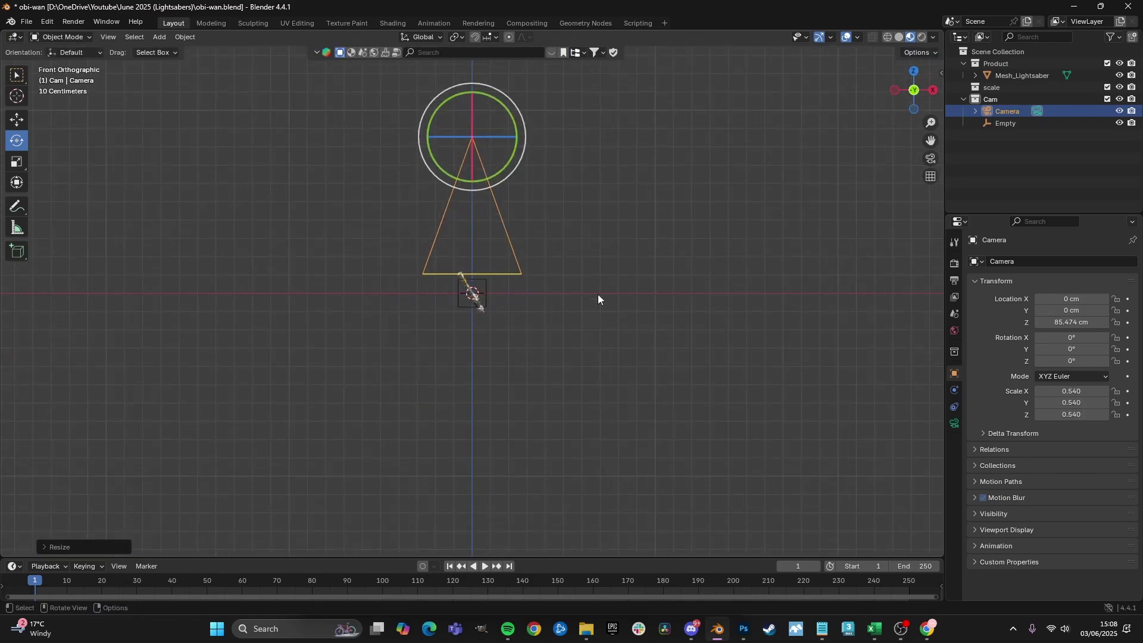
{"action": "left_click", "coordinate": [487, 274], "text": "shift"}
{"action": "right_click", "coordinate": [488, 274]}
{"action": "mouse_move", "coordinate": [487, 273]}
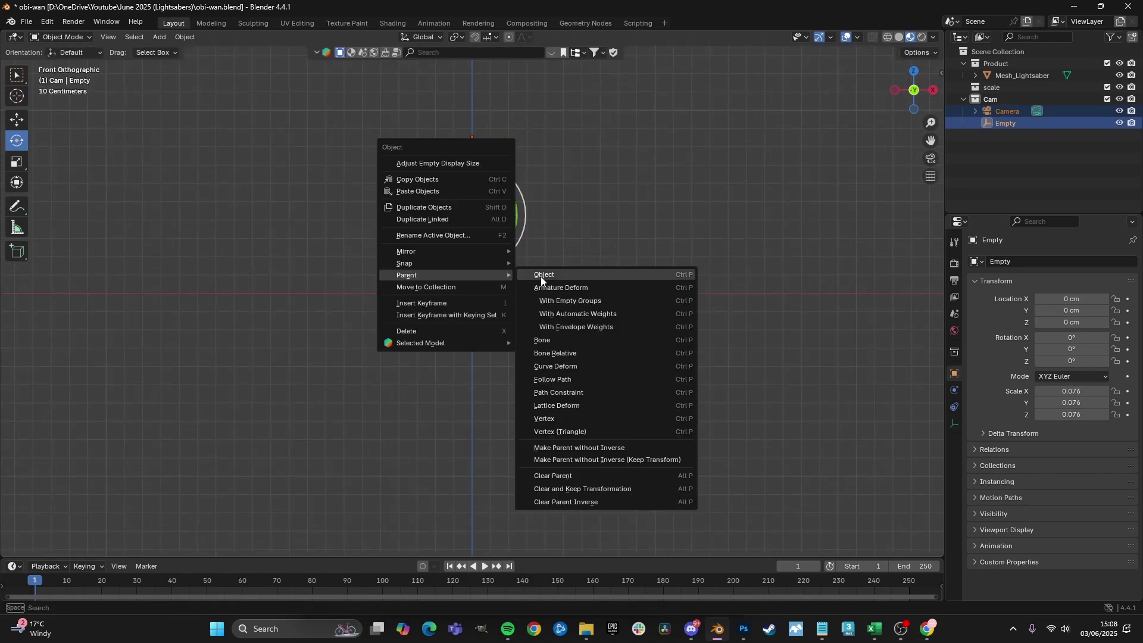
{"action": "left_click", "coordinate": [563, 276]}
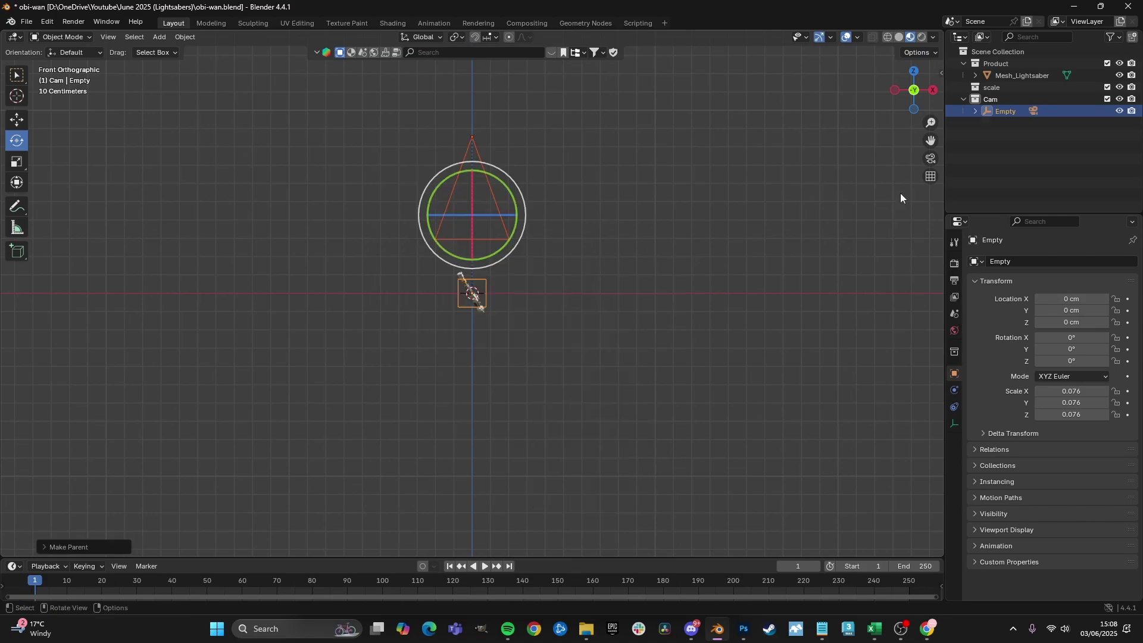
{"action": "left_click", "coordinate": [975, 111]}
{"action": "key", "text": "g"}
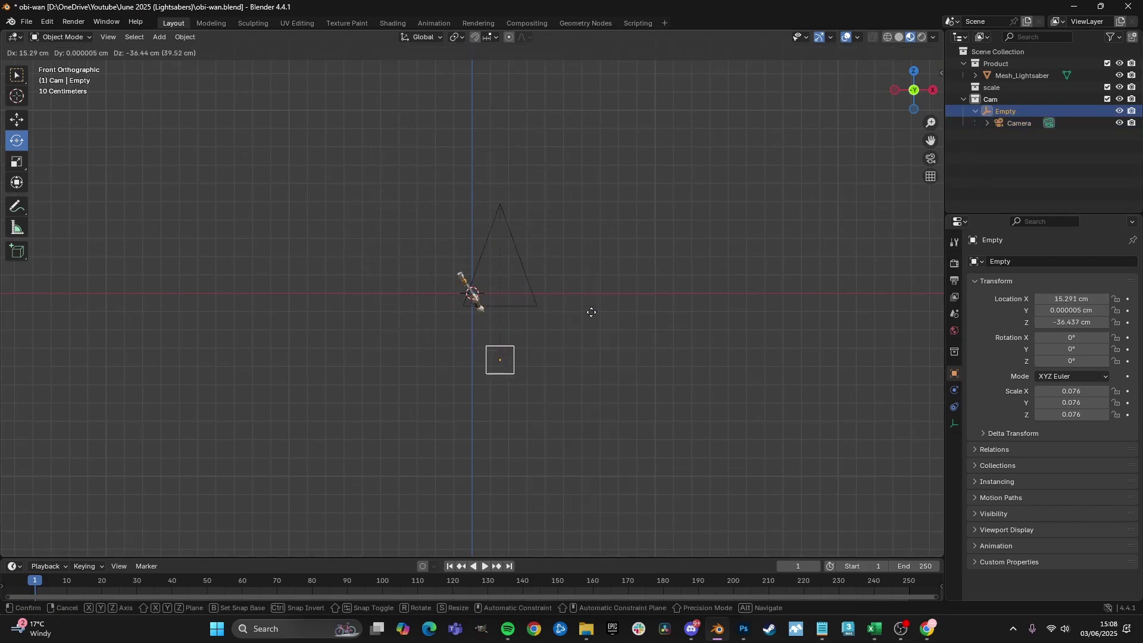
{"action": "right_click", "coordinate": [589, 205]}
- Rotate the cube empty to exactly 90° on the X axis so the camera swings level with the lightsaber
{"action": "scroll", "coordinate": [495, 287], "scroll_direction": "up", "scroll_amount": 5}
{"action": "middle_click_drag", "start_coordinate": [495, 287], "coordinate": [385, 294]}
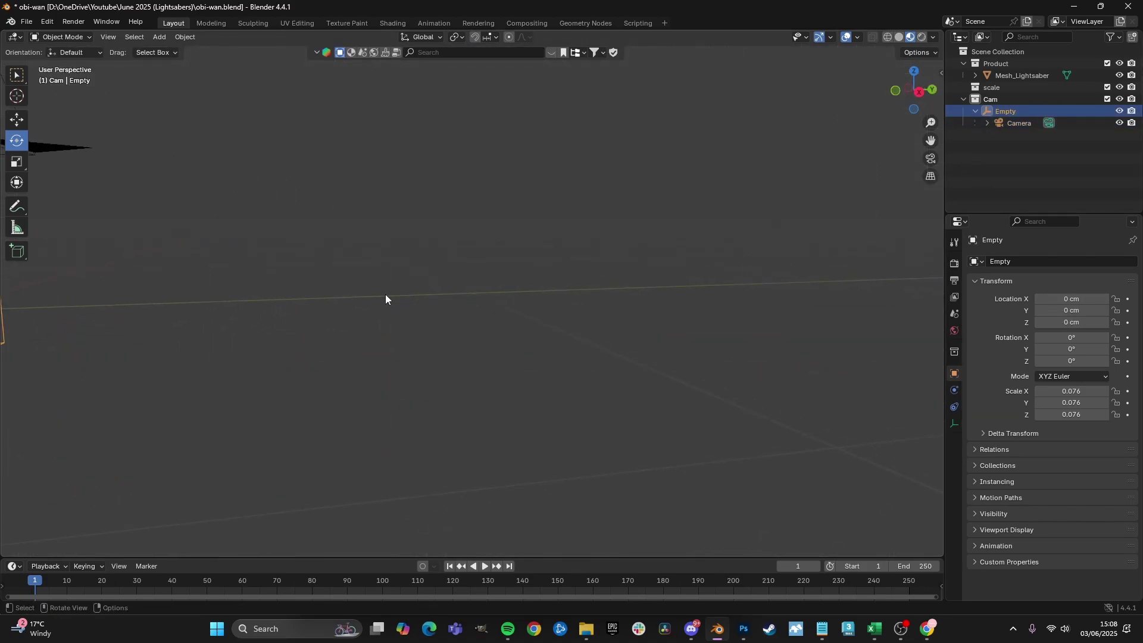
{"action": "key", "text": "KP_Decimal"}
{"action": "scroll", "coordinate": [395, 289], "scroll_direction": "down", "scroll_amount": 7}
{"action": "middle_click_drag", "start_coordinate": [454, 291], "coordinate": [507, 274]}
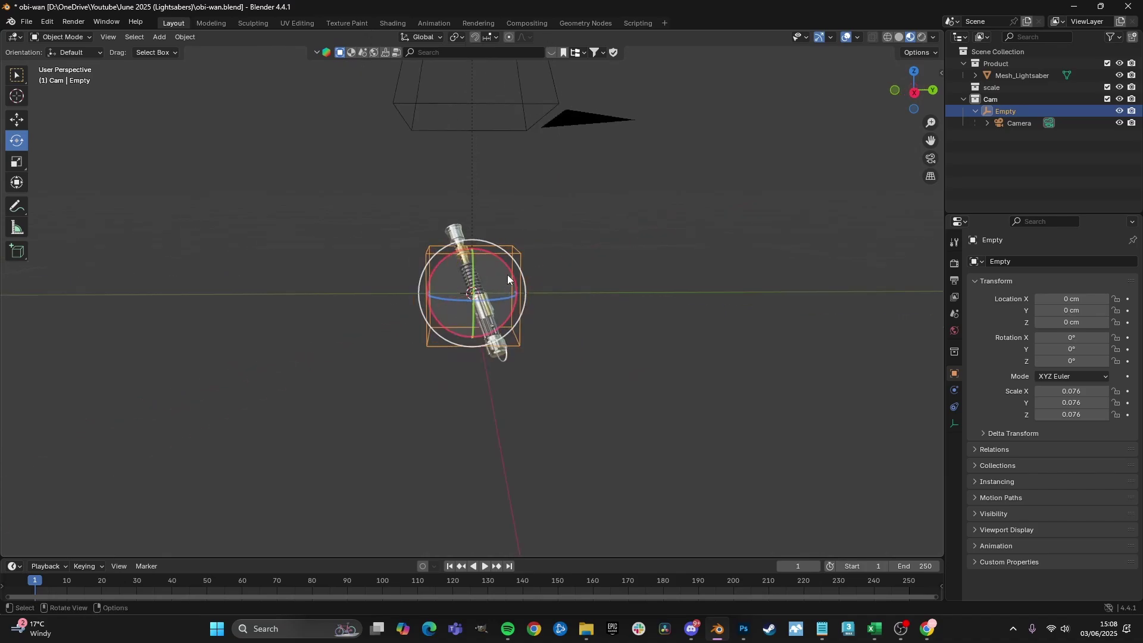
{"action": "left_click_drag", "start_coordinate": [505, 263], "coordinate": [441, 262]}
{"action": "left_click", "coordinate": [1075, 335]}
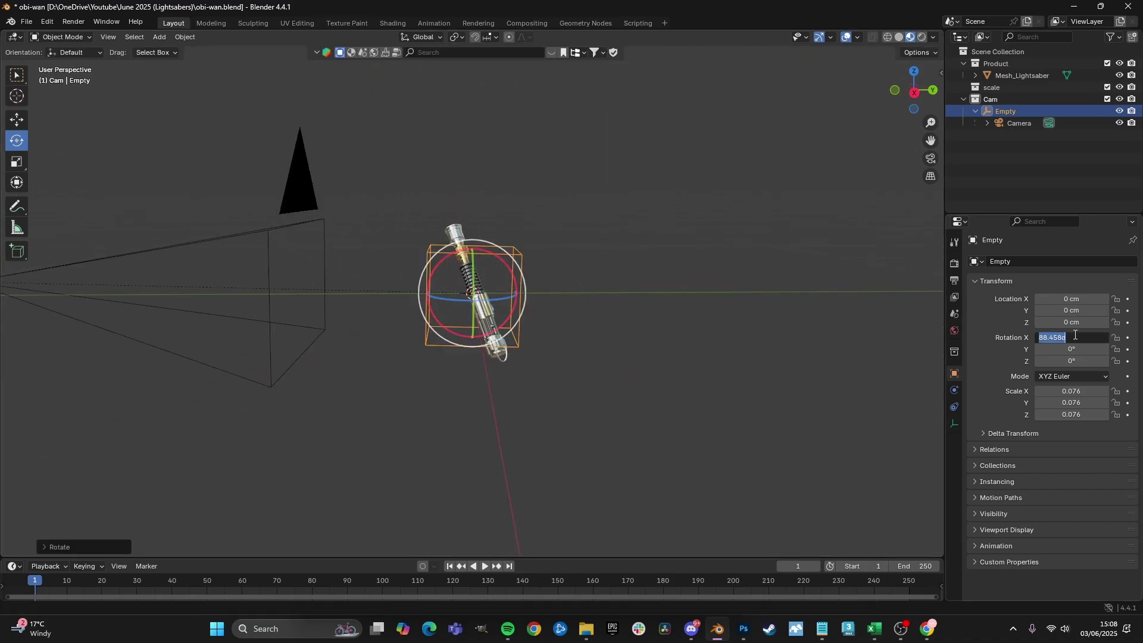
{"action": "type", "text": "90"}
{"action": "key", "text": "Return"}
- Look through the camera and set its focal length to 75 mm
{"action": "key", "text": "KP_0"}
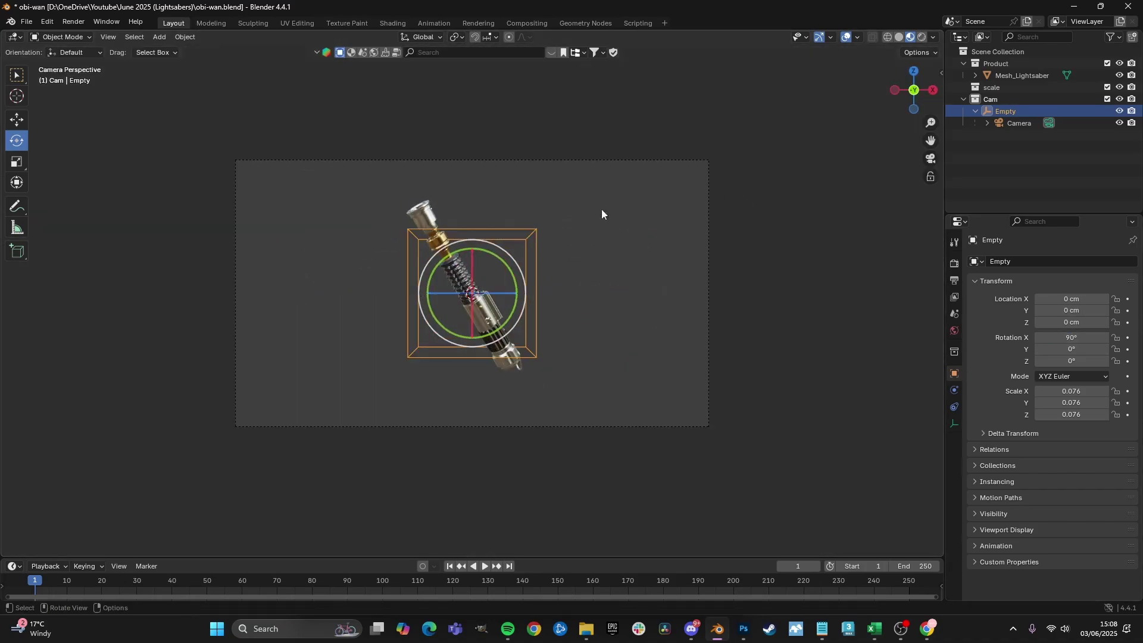
{"action": "scroll", "coordinate": [684, 209], "scroll_direction": "up", "scroll_amount": 2}
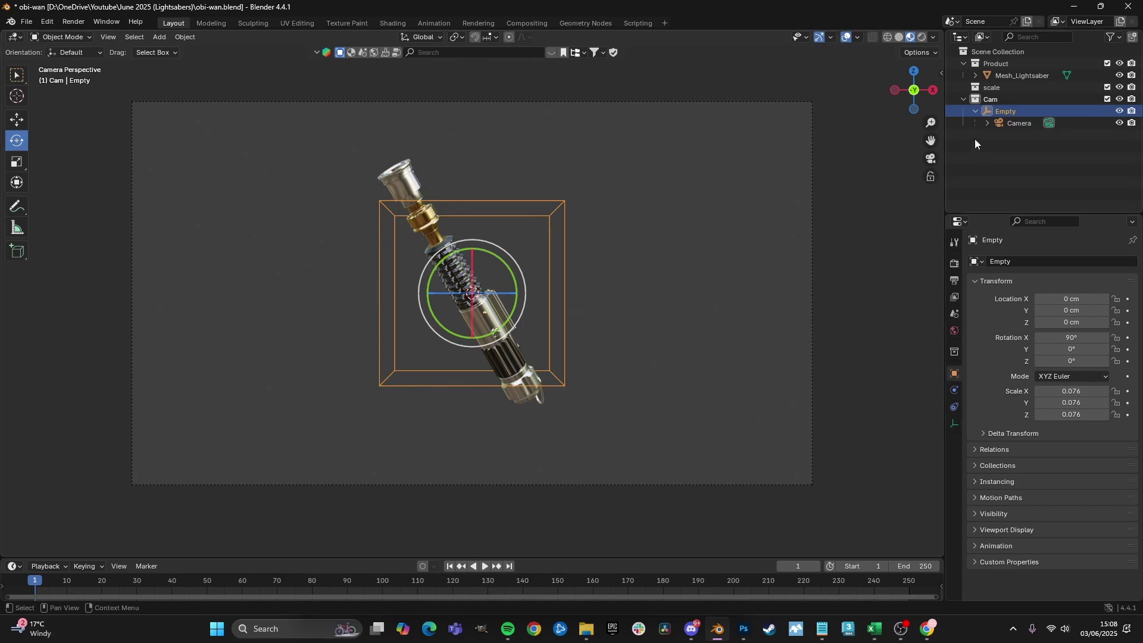
{"action": "left_click", "coordinate": [1006, 124]}
{"action": "left_click", "coordinate": [955, 423]}
{"action": "left_click", "coordinate": [1067, 320]}
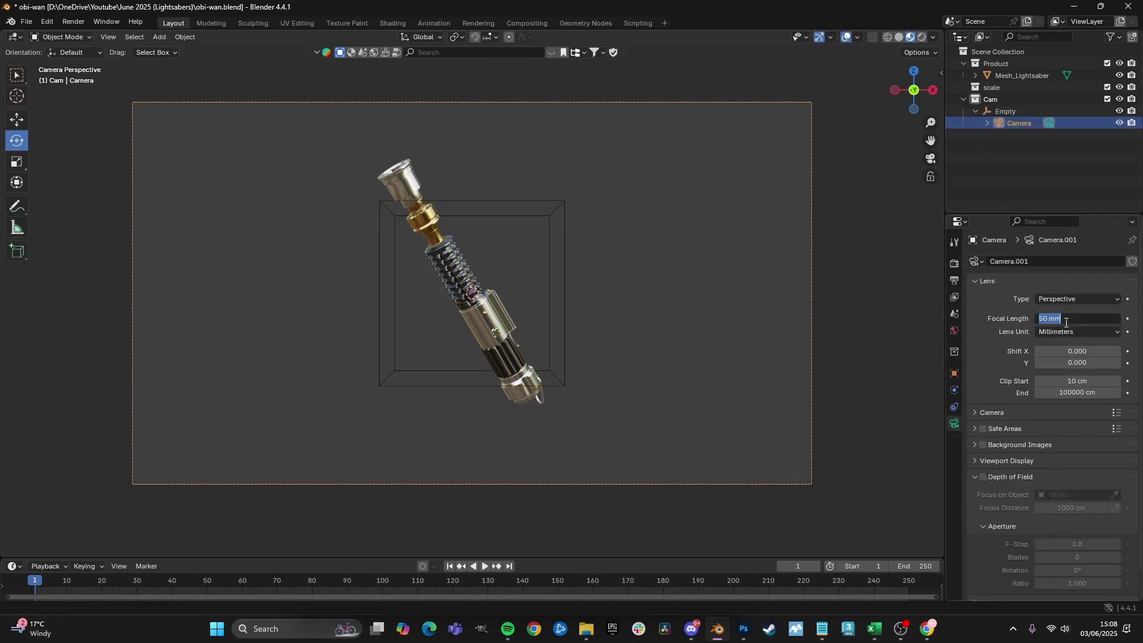
{"action": "type", "text": "75"}
{"action": "key", "text": "Return"}
- Scale the cube empty up to about 0.087 to pull the parented camera back from the lightsaber
{"action": "left_click", "coordinate": [1000, 110]}
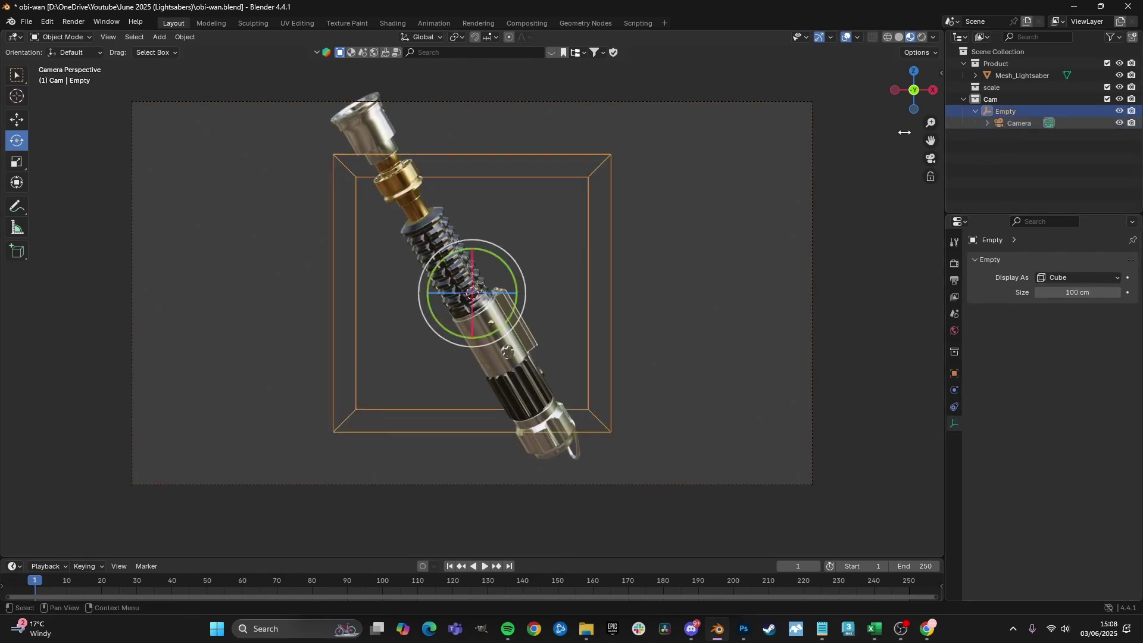
{"action": "key", "text": "s"}
{"action": "left_click", "coordinate": [787, 149]}
{"action": "left_click", "coordinate": [954, 373]}
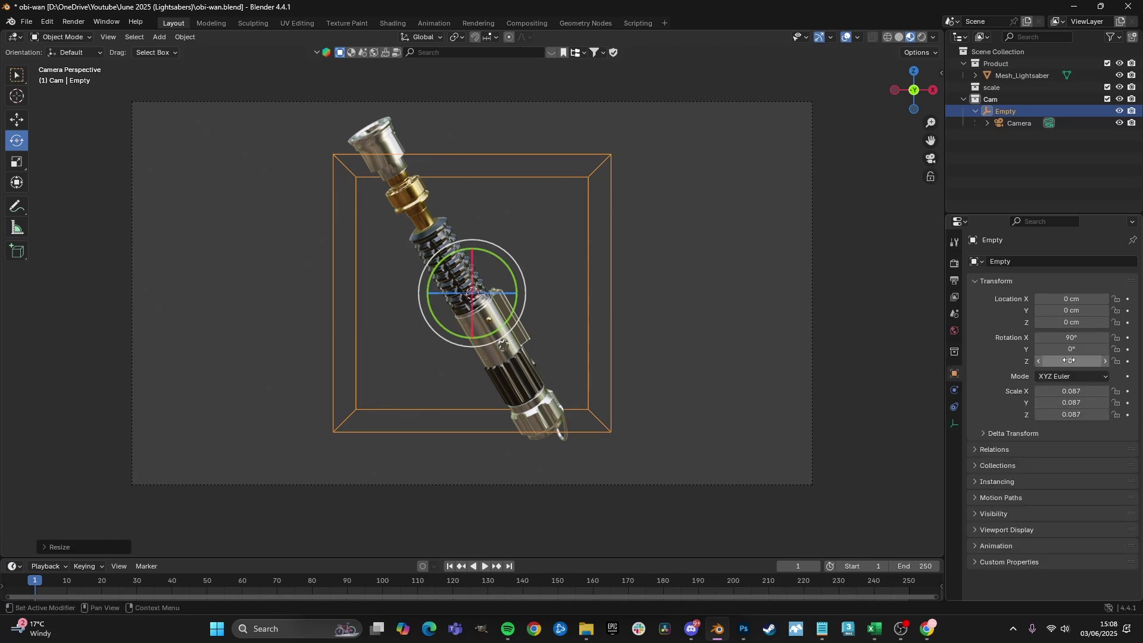
- Set the render resolution to a square 2048 × 2048 px
{"action": "left_click", "coordinate": [954, 263]}
{"action": "left_click", "coordinate": [954, 279]}
{"action": "left_click", "coordinate": [1077, 278]}
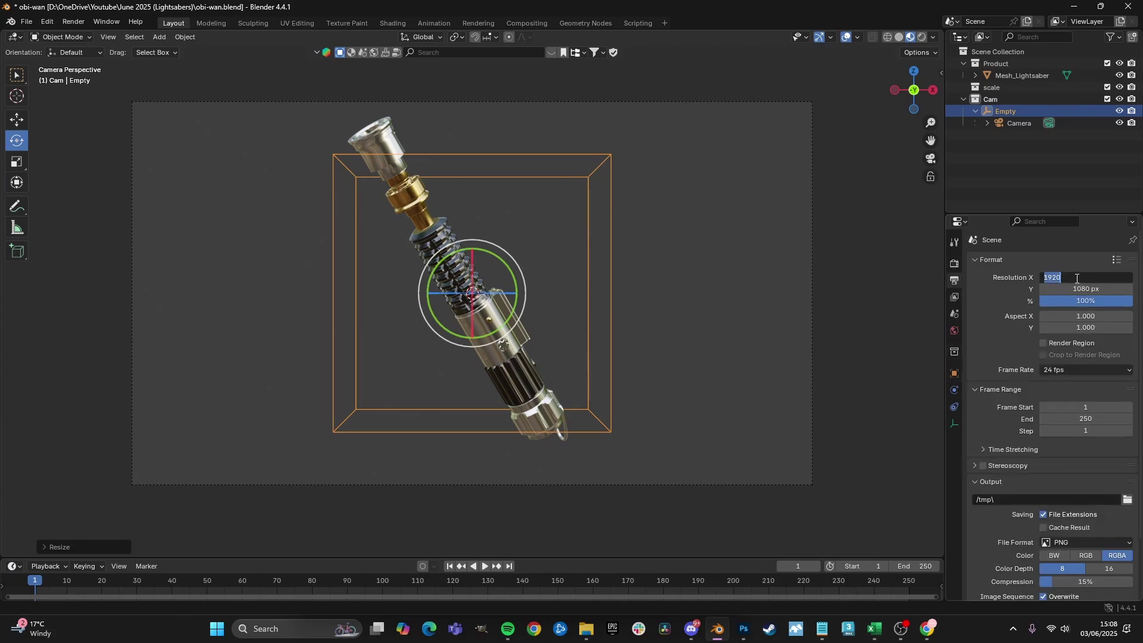
{"action": "type", "text": "2048"}
{"action": "key", "text": "Return"}
{"action": "left_click", "coordinate": [1082, 287]}
{"action": "type", "text": "2"}
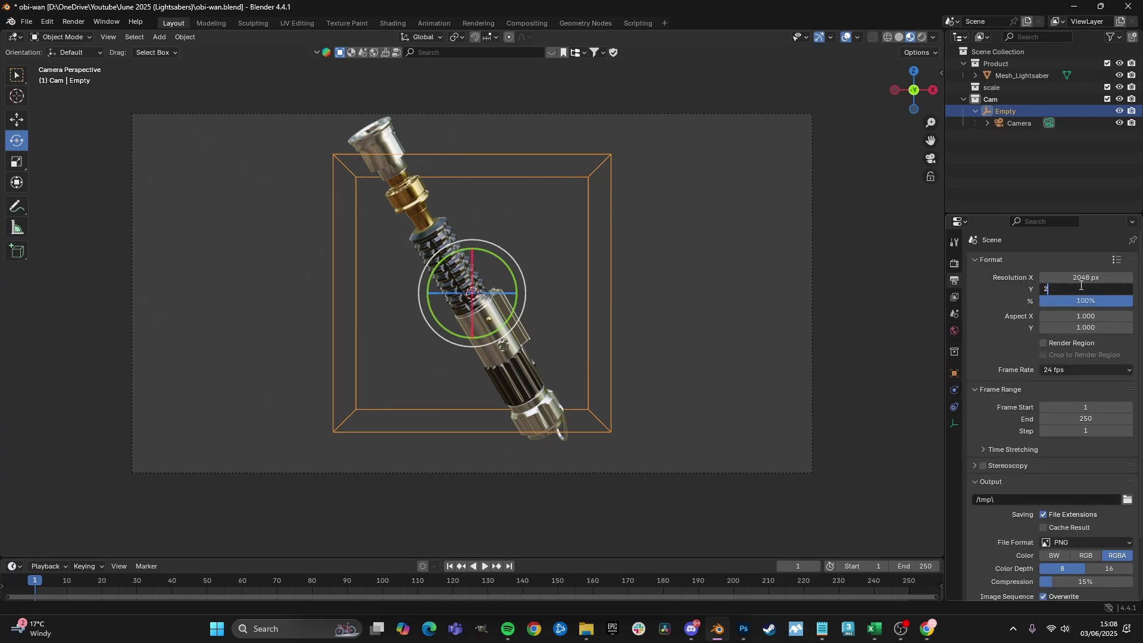
{"action": "key", "text": "Return"}
- Scale the cube empty and nudge it vertically to fit the whole lightsaber in the square camera frame
{"action": "key", "text": "s"}
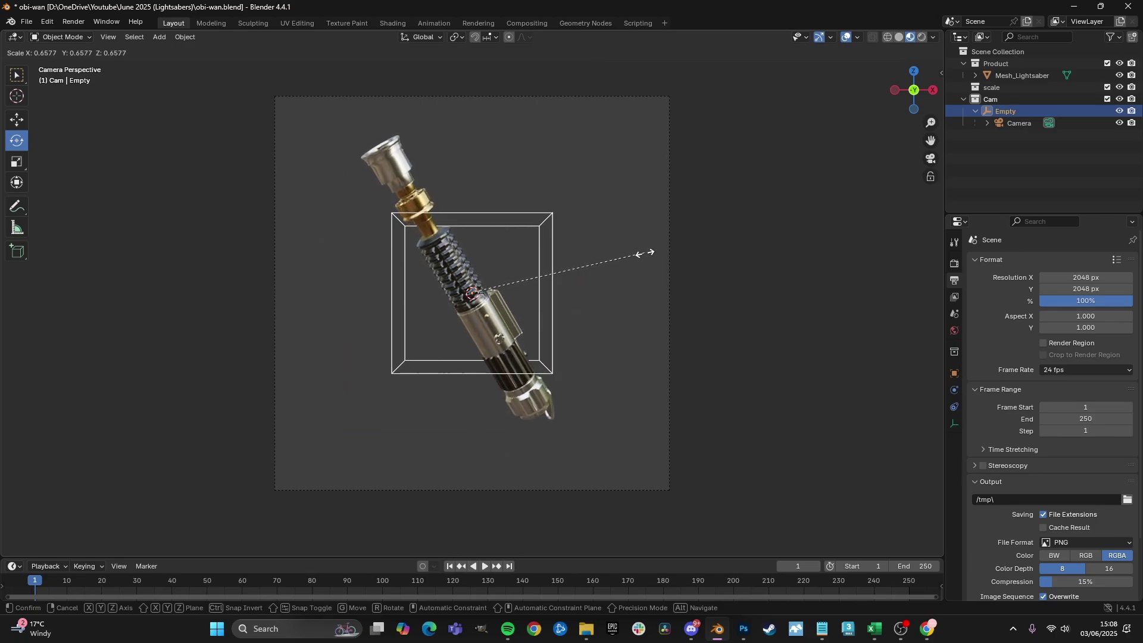
{"action": "left_click", "coordinate": [649, 246]}
{"action": "middle_click_drag", "start_coordinate": [649, 246], "coordinate": [648, 263], "text": "shift"}
{"action": "key", "text": "s"}
{"action": "left_click", "coordinate": [677, 248]}
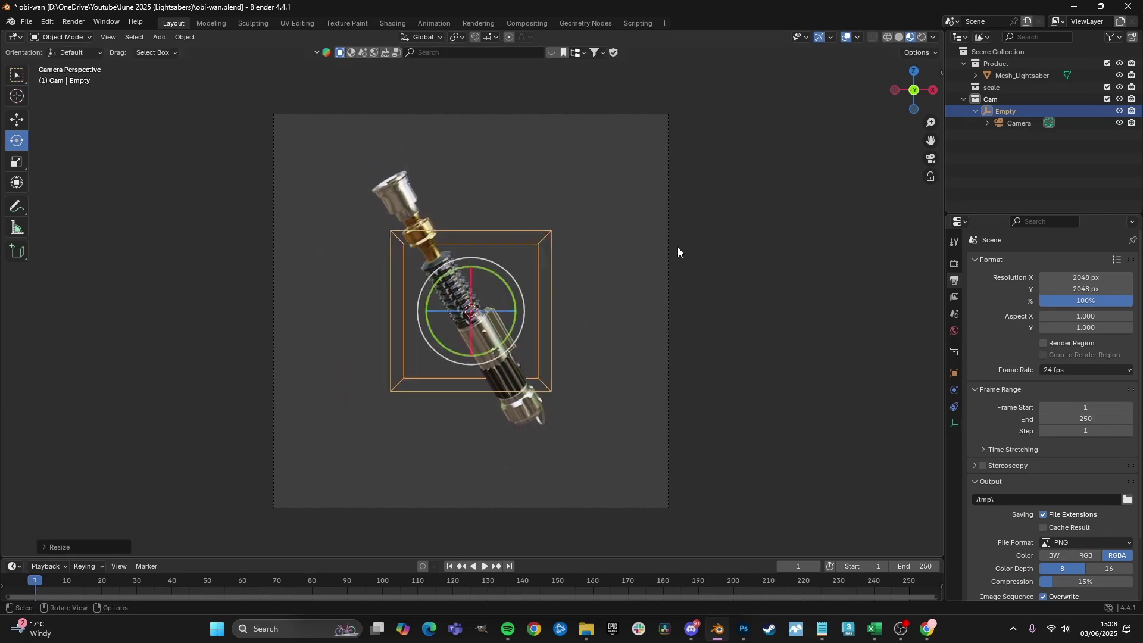
{"action": "key", "text": "shift+space"}
{"action": "key", "text": "g"}
{"action": "mouse_move", "coordinate": [470, 261]}
{"action": "left_mouse_down"}
{"action": "mouse_move", "coordinate": [470, 233]}
{"action": "mouse_move", "coordinate": [465, 275]}
{"action": "left_mouse_up"}
{"action": "key", "text": "s"}
{"action": "left_click", "coordinate": [631, 285]}
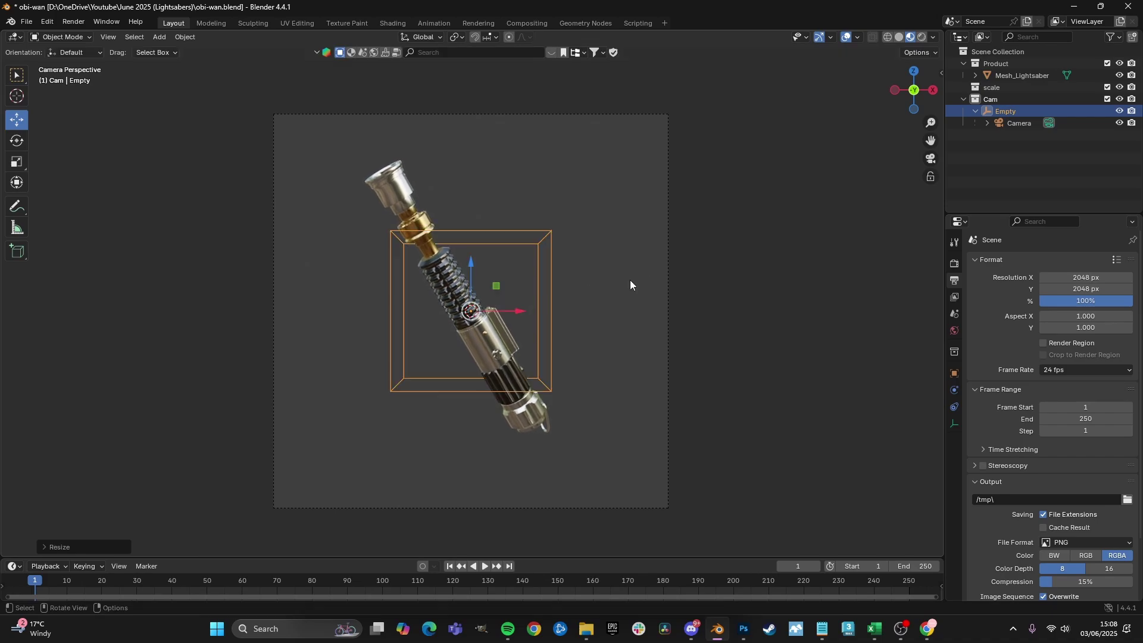
- Hide the viewport overlays and gizmos to preview the clean camera framing
{"action": "left_click", "coordinate": [831, 37]}
{"action": "left_click", "coordinate": [827, 38]}
{"action": "left_click", "coordinate": [848, 38]}
{"action": "left_click", "coordinate": [819, 40]}
{"action": "left_click", "coordinate": [848, 39]}
{"action": "left_click", "coordinate": [820, 40]}
{"action": "left_click", "coordinate": [849, 37]}
{"action": "left_click", "coordinate": [820, 39]}
- Scale the cube empty down by a factor of about 0.92, then restore the overlays and gizmos
{"action": "scroll", "coordinate": [797, 86], "scroll_direction": "up", "scroll_amount": 1}
{"action": "key", "text": "s"}
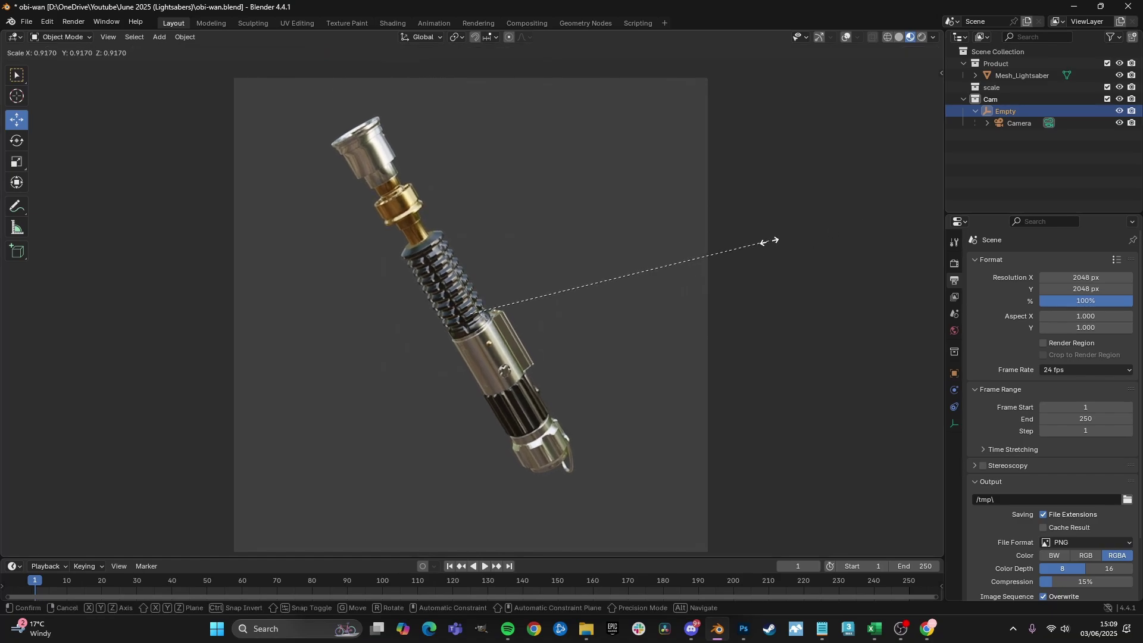
{"action": "left_click", "coordinate": [766, 243]}
{"action": "scroll", "coordinate": [580, 280], "scroll_direction": "down", "scroll_amount": 2}
{"action": "right_click", "coordinate": [573, 275]}
{"action": "left_click", "coordinate": [848, 38]}
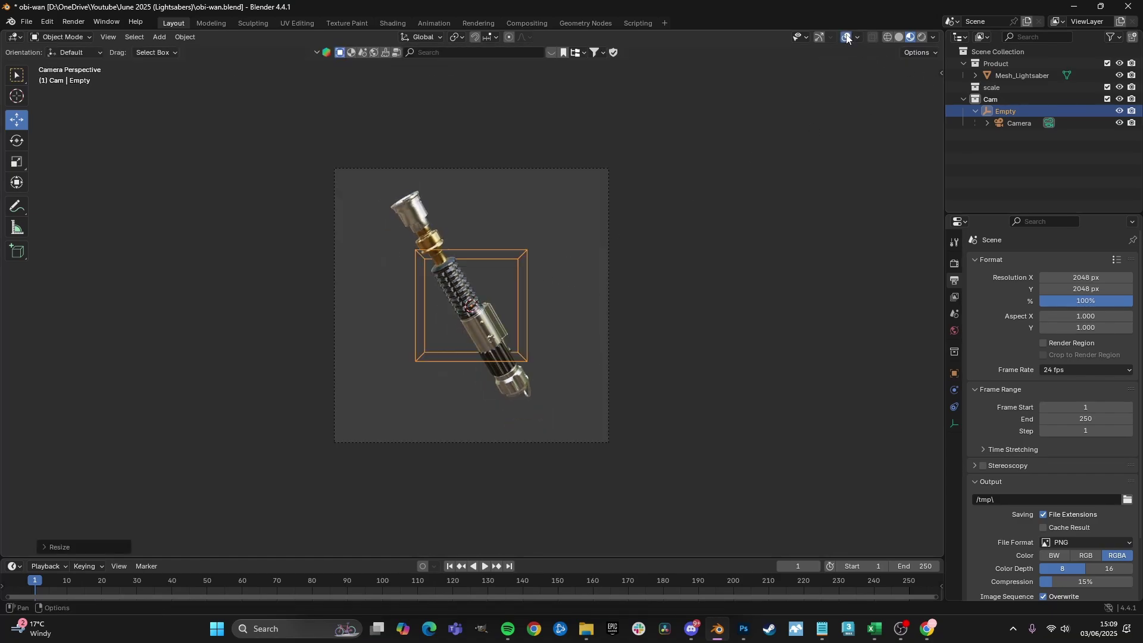
{"action": "left_click", "coordinate": [819, 40]}
- Shift the cube empty slightly along the global Z axis and rescale it to adjust the camera framing
{"action": "scroll", "coordinate": [678, 260], "scroll_direction": "up", "scroll_amount": 1}
{"action": "key", "text": "g"}
{"action": "key", "text": "z"}
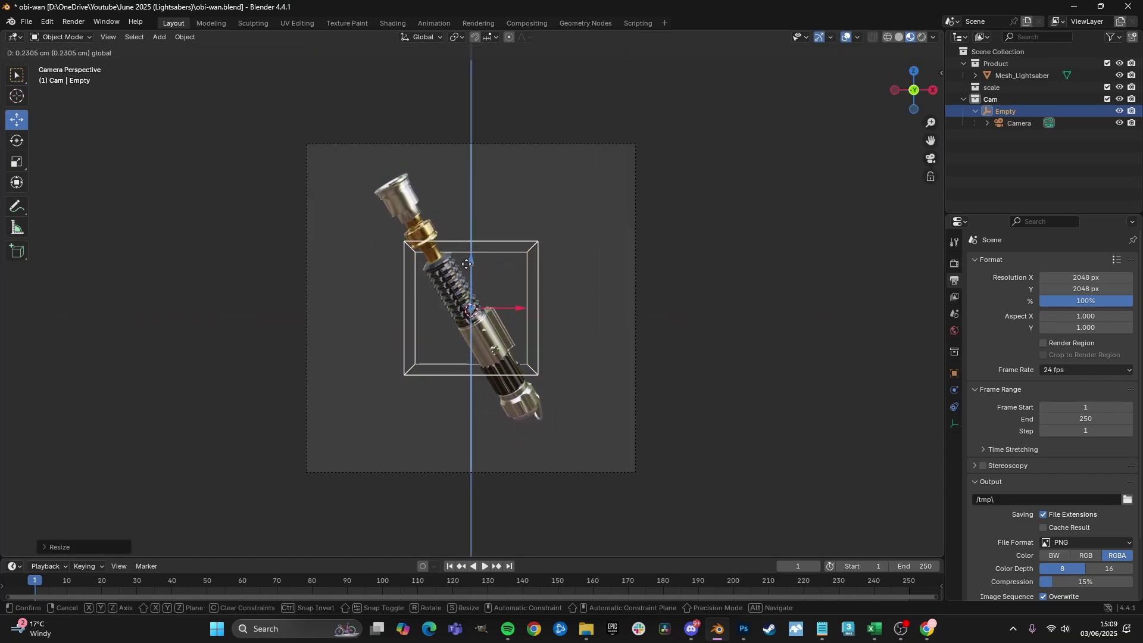
{"action": "left_click", "coordinate": [678, 259]}
{"action": "key", "text": "s"}
{"action": "left_click", "coordinate": [673, 254]}
- Fine-tune the cube empty to about 0.92 cm on Z and a scale of about 0.06
{"action": "key", "text": "g"}
{"action": "key", "text": "z"}
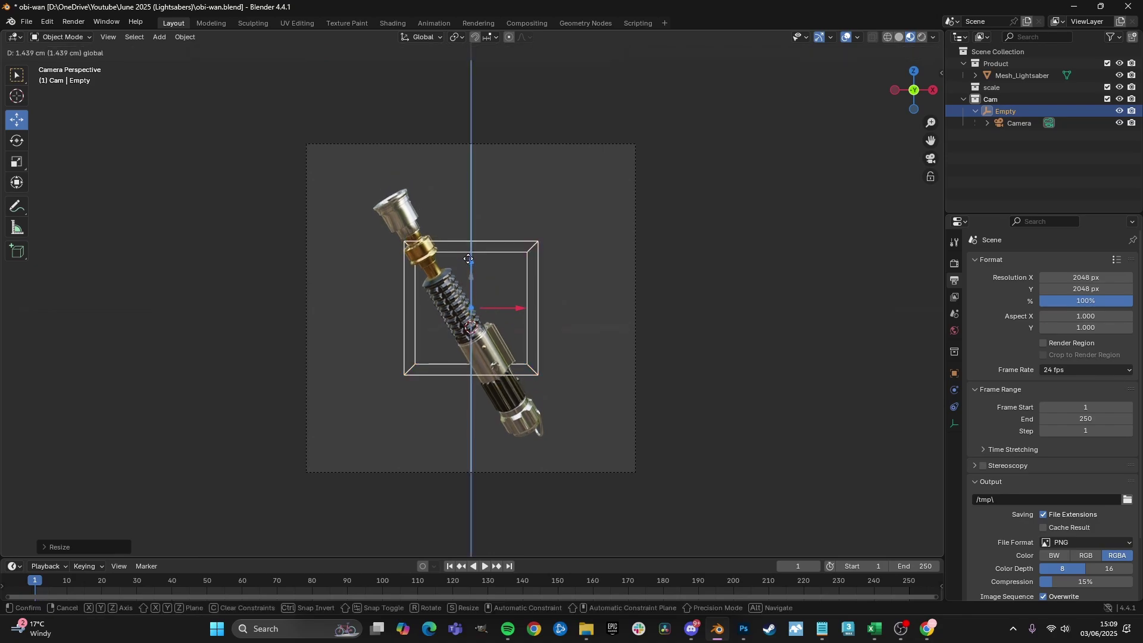
{"action": "left_click_drag", "start_coordinate": [464, 266], "coordinate": [464, 265]}
{"action": "key", "text": "s"}
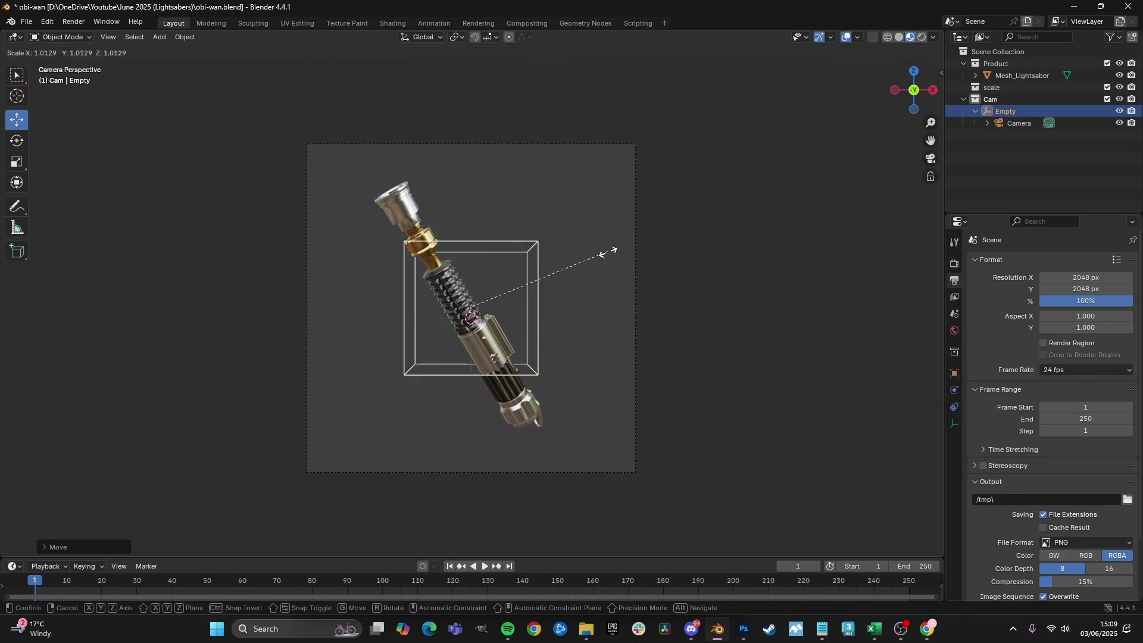
{"action": "left_click", "coordinate": [608, 252]}
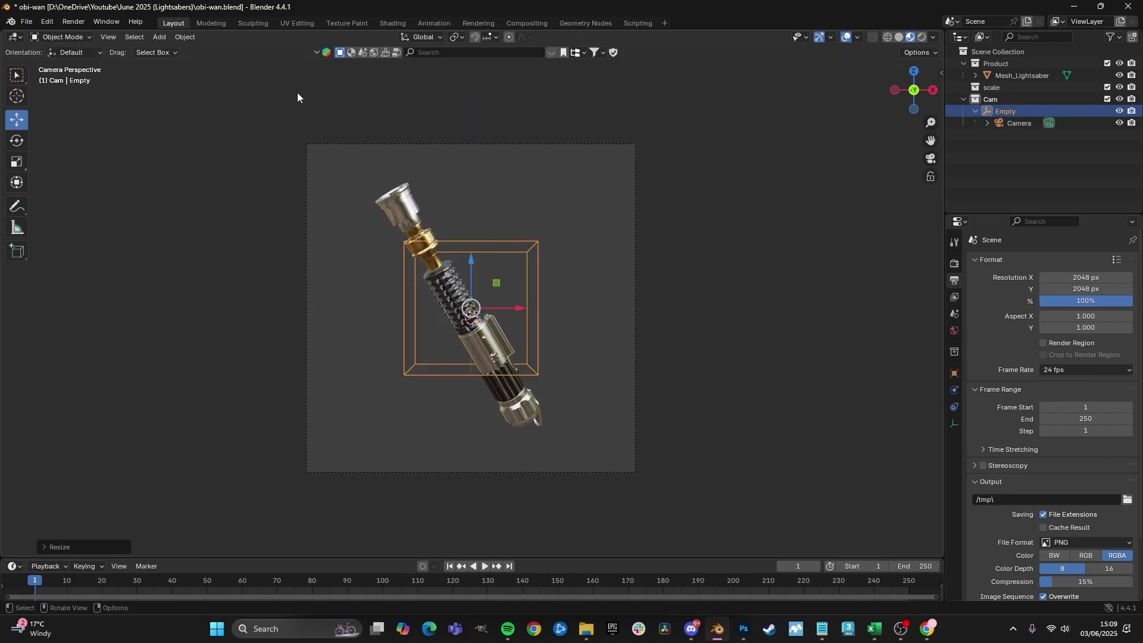
{"action": "key", "text": "s"}
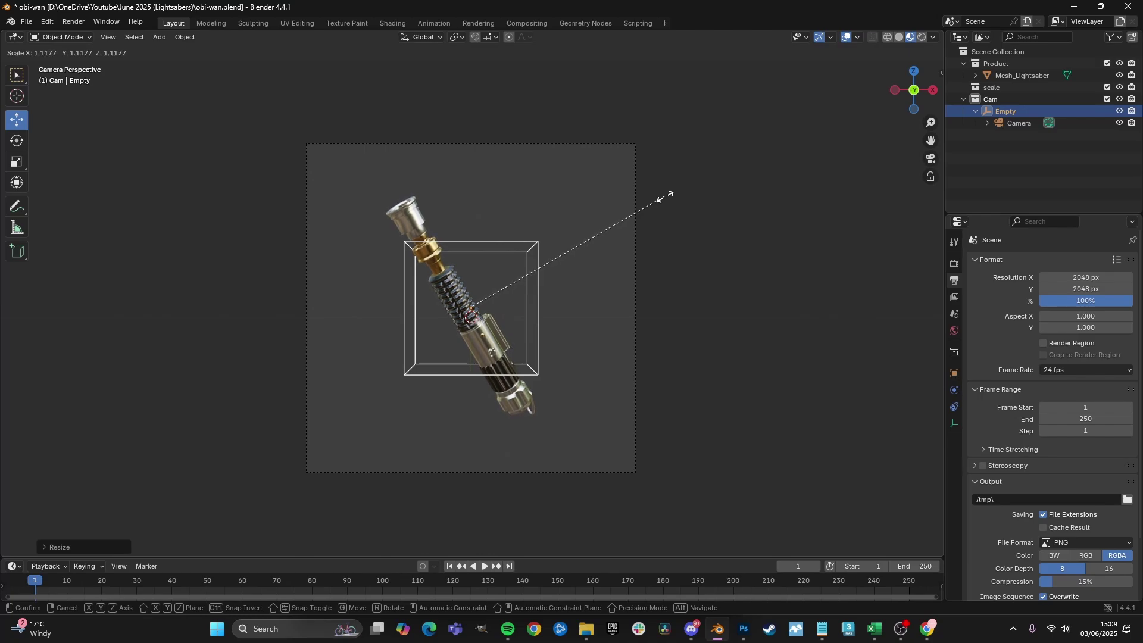
{"action": "left_click", "coordinate": [660, 200]}
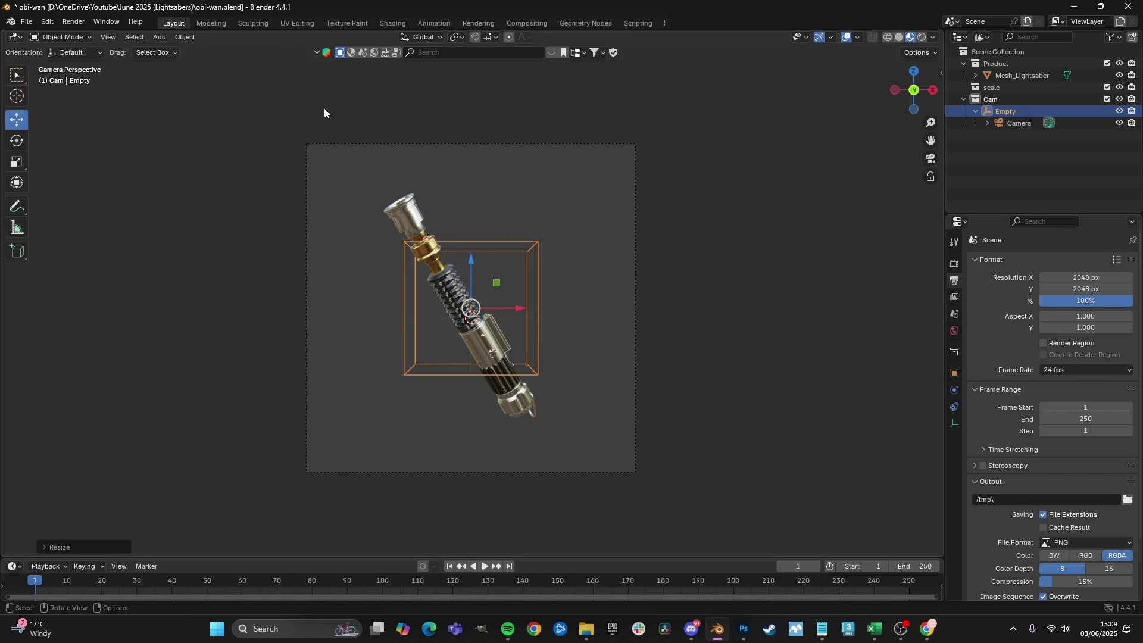
- Reset the lightsaber mesh's X, Y and Z rotation to 0°
{"action": "middle_click_drag", "start_coordinate": [451, 153], "coordinate": [492, 194]}
{"action": "scroll", "coordinate": [492, 194], "scroll_direction": "down", "scroll_amount": 3}
{"action": "left_click", "coordinate": [436, 250]}
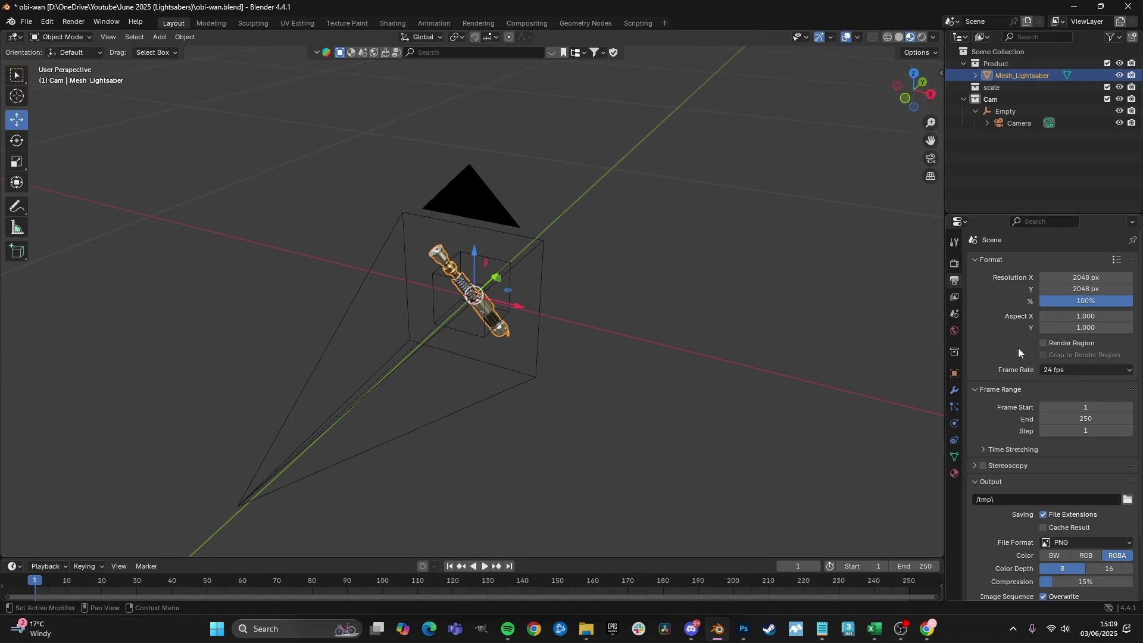
{"action": "left_click", "coordinate": [955, 373]}
{"action": "left_click", "coordinate": [1063, 339]}
{"action": "type", "text": "0"}
{"action": "key", "text": "Return"}
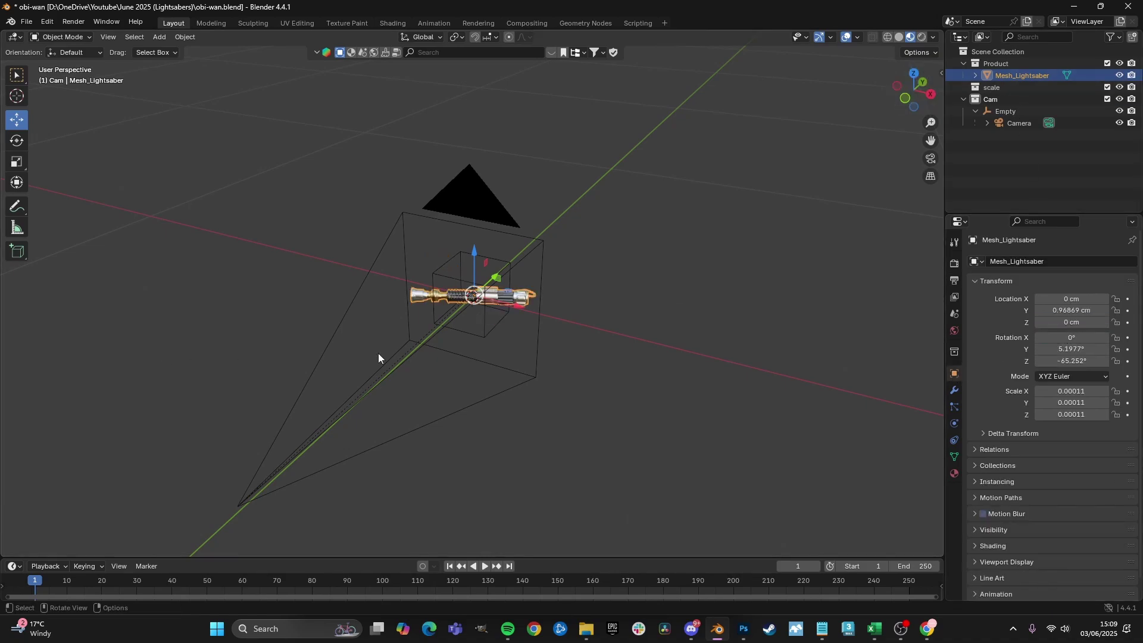
{"action": "left_click", "coordinate": [1076, 350]}
{"action": "type", "text": "0"}
{"action": "key", "text": "Return"}
{"action": "left_click", "coordinate": [1071, 360]}
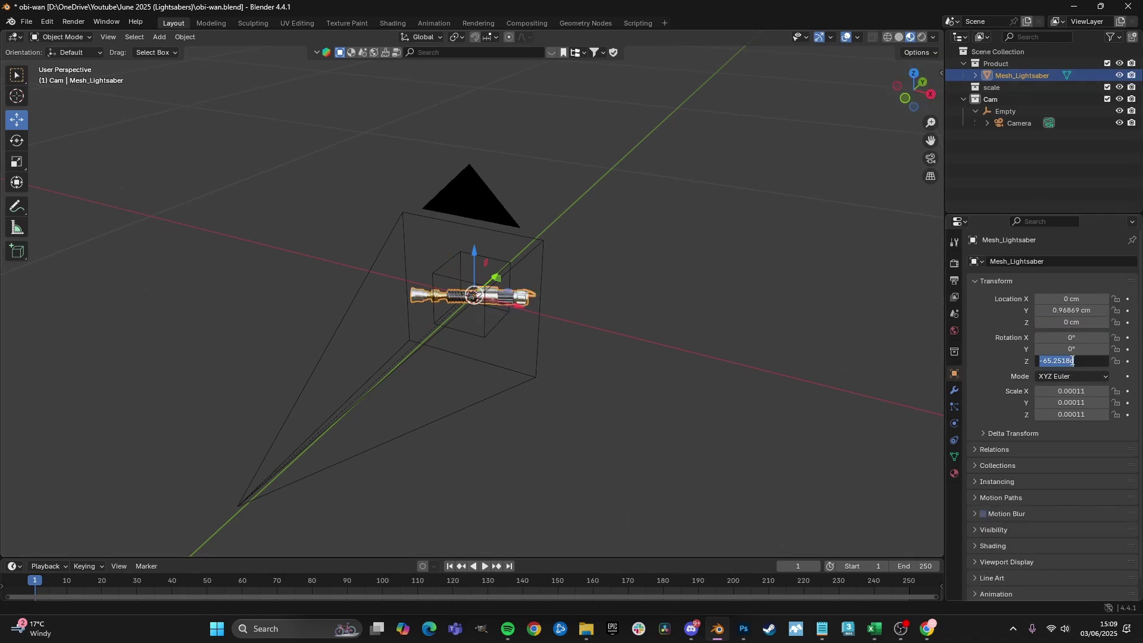
{"action": "type", "text": "0"}
{"action": "key", "text": "Return"}
- Set the lightsaber's X rotation to -90° with Y and Z at 0° so it stands upright
{"action": "left_click_drag", "start_coordinate": [1072, 360], "coordinate": [1023, 338]}
{"action": "key", "text": "ctrl+z"}
{"action": "left_click", "coordinate": [1067, 361]}
{"action": "type", "text": "0"}
{"action": "key", "text": "Return"}
{"action": "key", "text": "ctrl+z"}
{"action": "left_click", "coordinate": [1071, 337]}
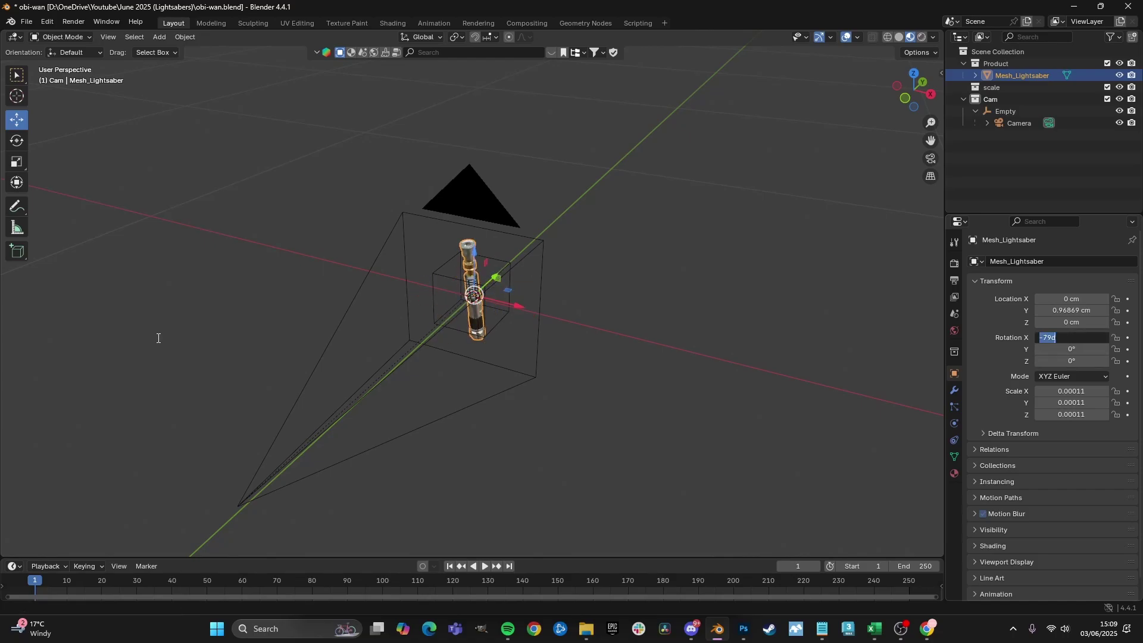
{"action": "key", "text": "Return"}
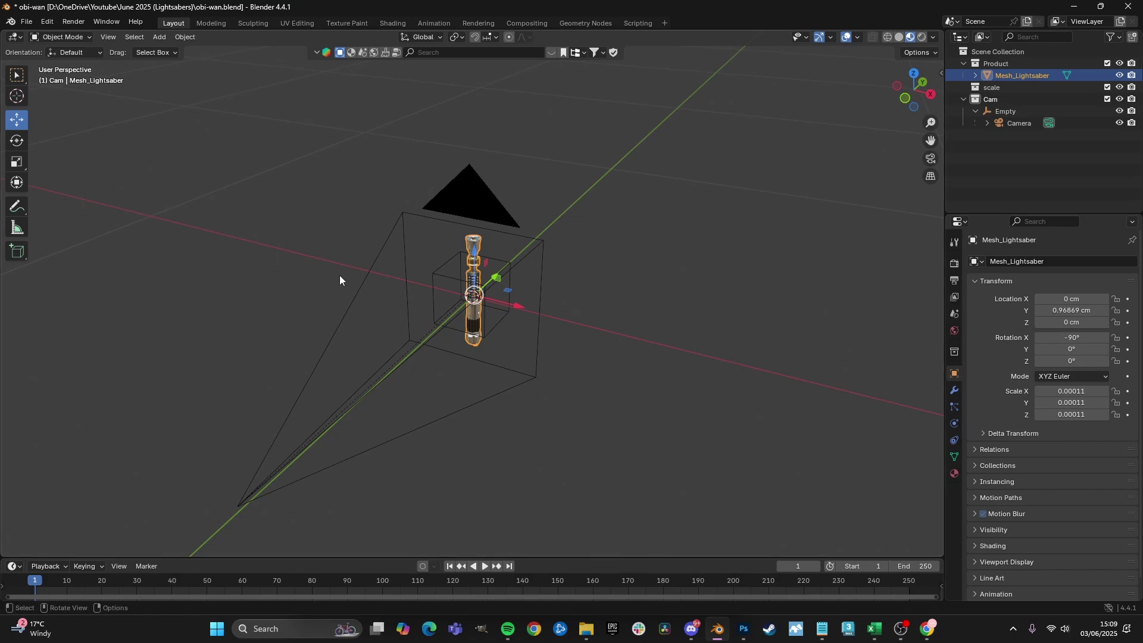
- Try an angled camera view by rotating the cube empty to 64° on X and about -29.5° on Y
{"action": "left_click", "coordinate": [440, 279]}
{"action": "key", "text": "KP_0"}
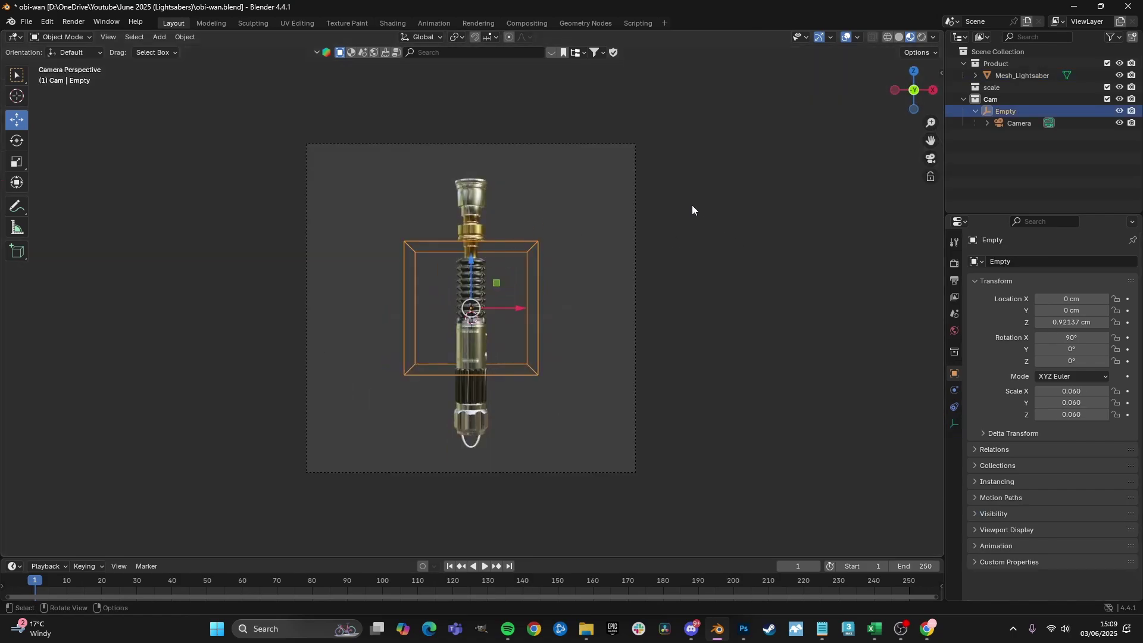
{"action": "key", "text": "r"}
{"action": "left_click", "coordinate": [627, 158]}
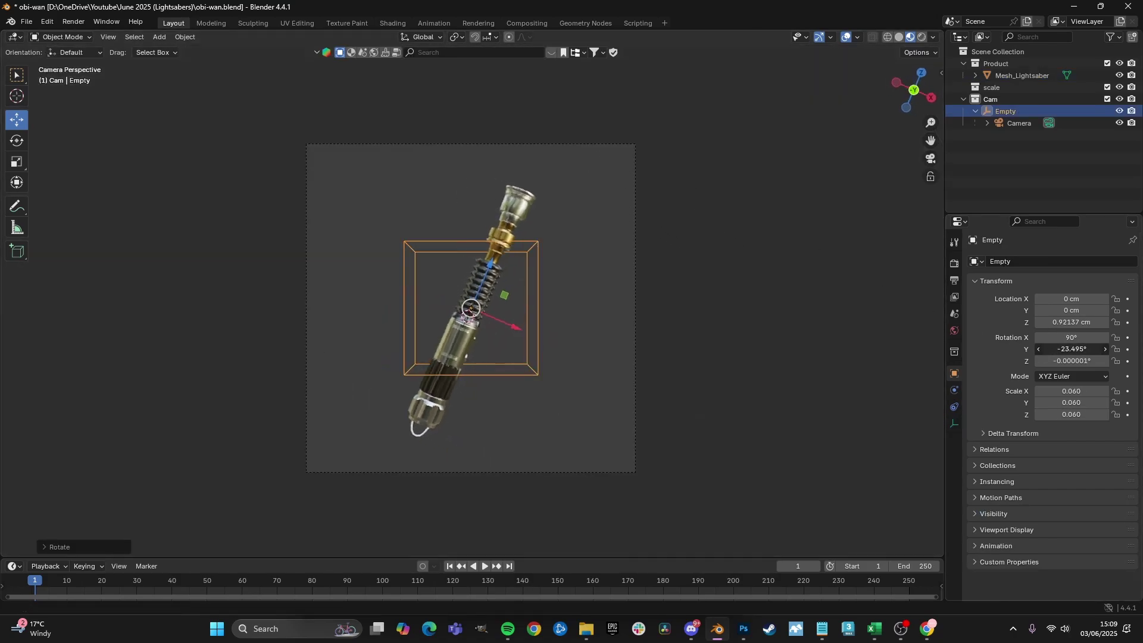
{"action": "key", "text": "r"}
{"action": "left_click", "coordinate": [592, 348]}
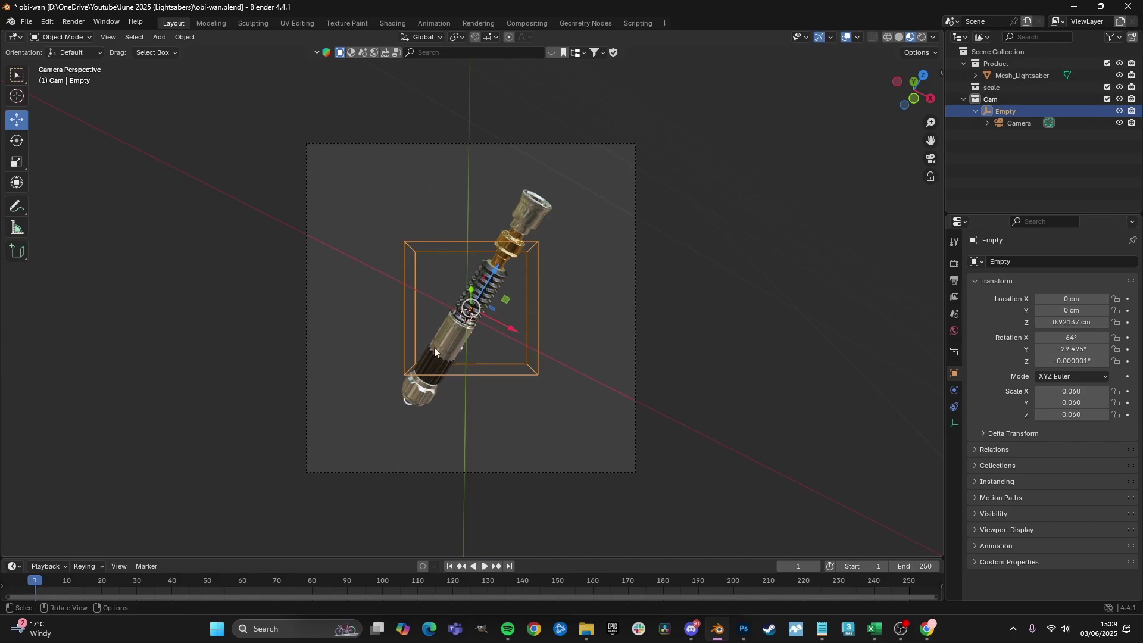
- Inspect the upright lightsaber's mesh in front view in Edit Mode and box-select around the upper end of the ribbed grip
{"action": "middle_click_drag", "start_coordinate": [434, 348], "coordinate": [546, 316]}
{"action": "key", "text": "KP_1"}
{"action": "scroll", "coordinate": [556, 312], "scroll_direction": "up", "scroll_amount": 3}
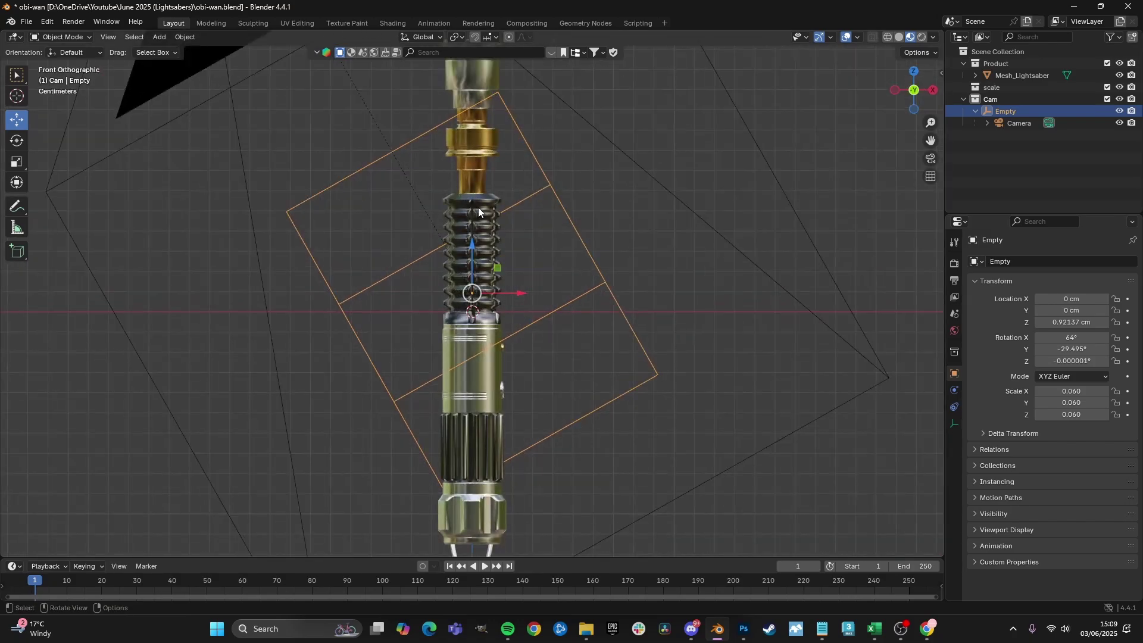
{"action": "left_click", "coordinate": [478, 209]}
{"action": "scroll", "coordinate": [478, 190], "scroll_direction": "up", "scroll_amount": 8}
{"action": "key", "text": "Tab"}
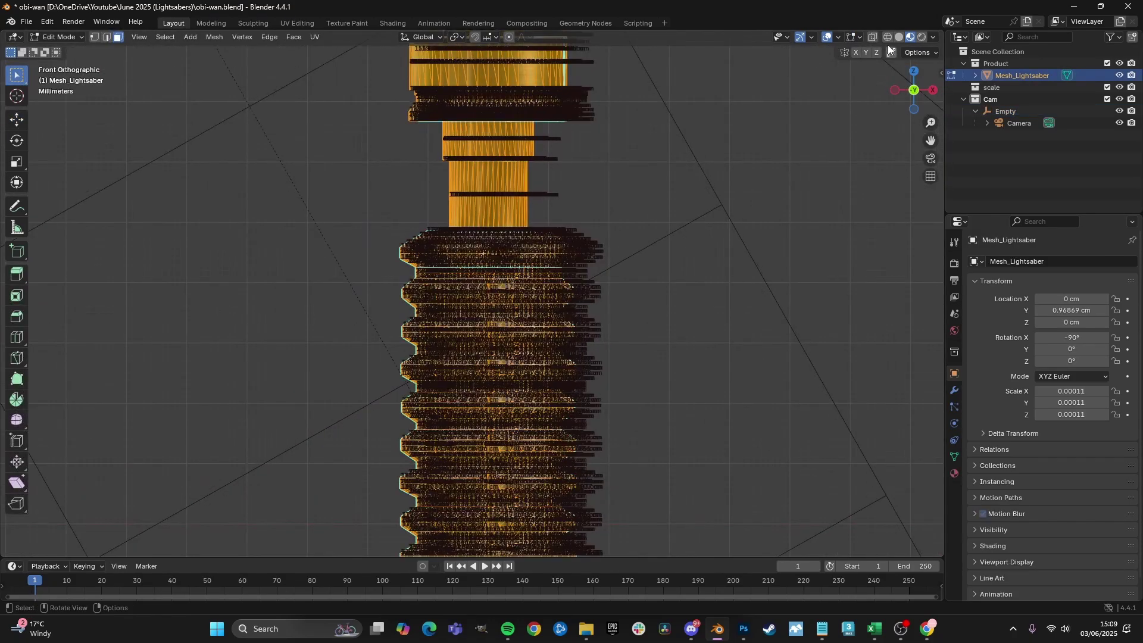
{"action": "left_click", "coordinate": [856, 39]}
{"action": "left_click", "coordinate": [789, 204]}
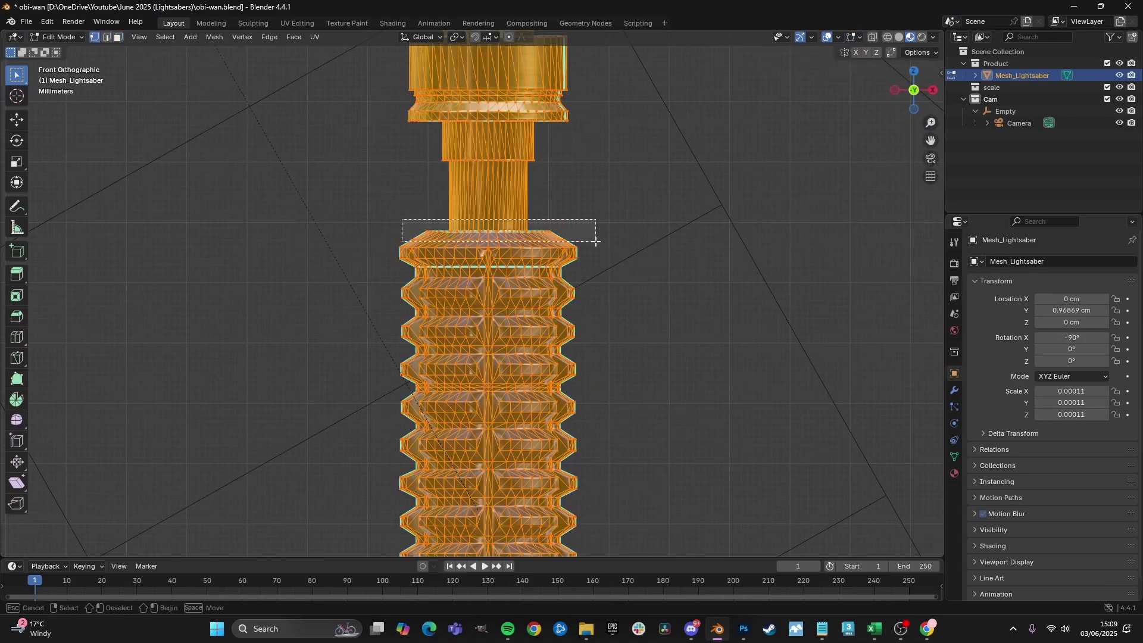
{"action": "key", "text": "Tab"}
- Try rotating the lightsaber in front view, then cancel and undo the test rotations back to its original tilted pose
{"action": "scroll", "coordinate": [532, 268], "scroll_direction": "down", "scroll_amount": 4}
{"action": "scroll", "coordinate": [531, 266], "scroll_direction": "down", "scroll_amount": 1}
{"action": "key", "text": "r"}
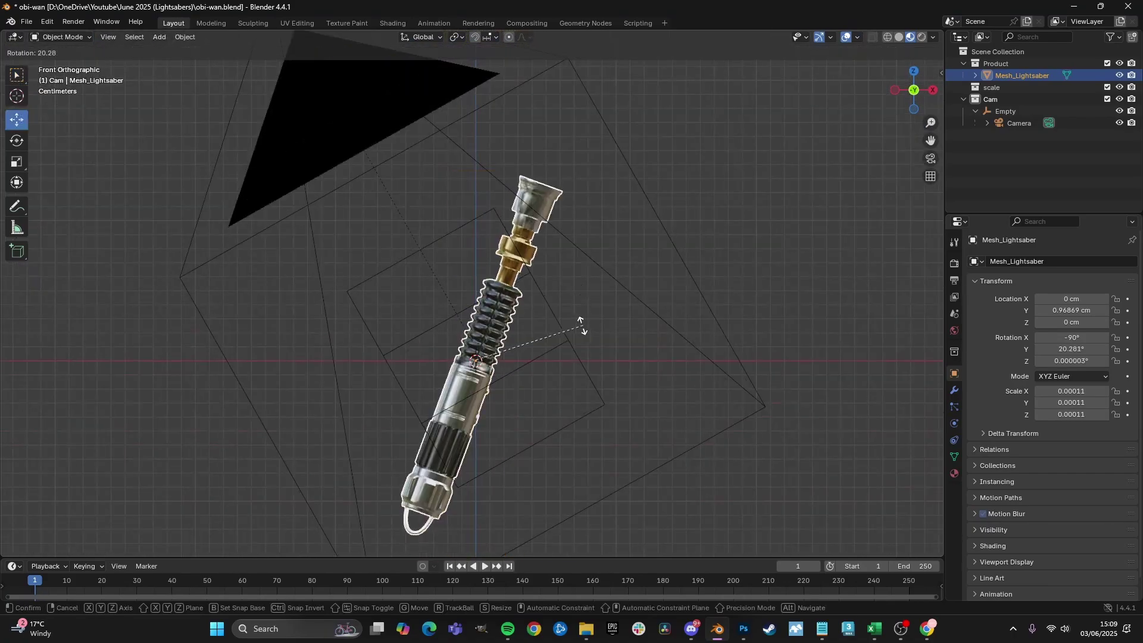
{"action": "right_click", "coordinate": [639, 395]}
{"action": "key", "text": "ctrl+z"}
{"action": "key", "text": "ctrl+z"}
{"action": "key", "text": "ctrl+z"}
{"action": "key", "text": "ctrl+z"}
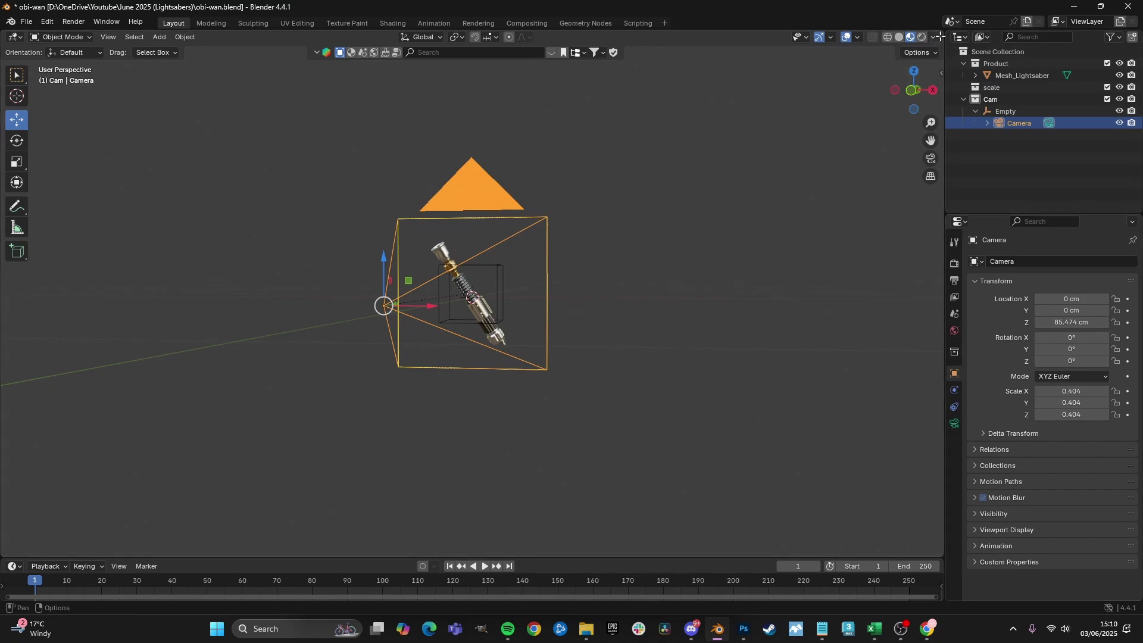
- Split the 3D viewport into two side-by-side areas and fill one of them with the camera view
{"action": "left_click_drag", "start_coordinate": [944, 32], "coordinate": [524, 142]}
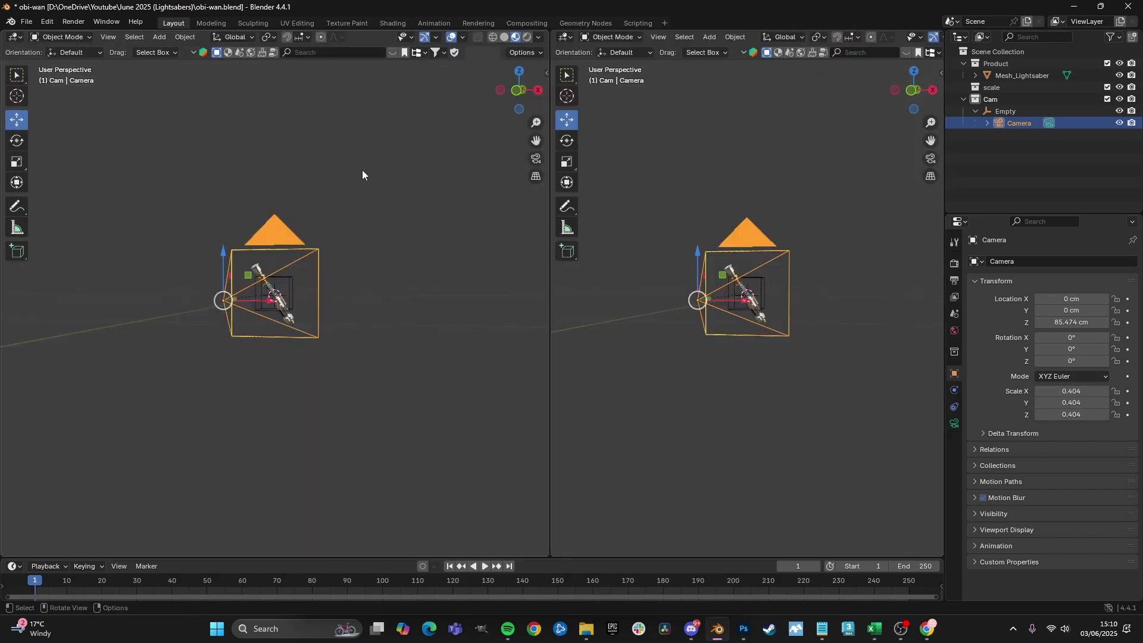
{"action": "key", "text": "KP_0"}
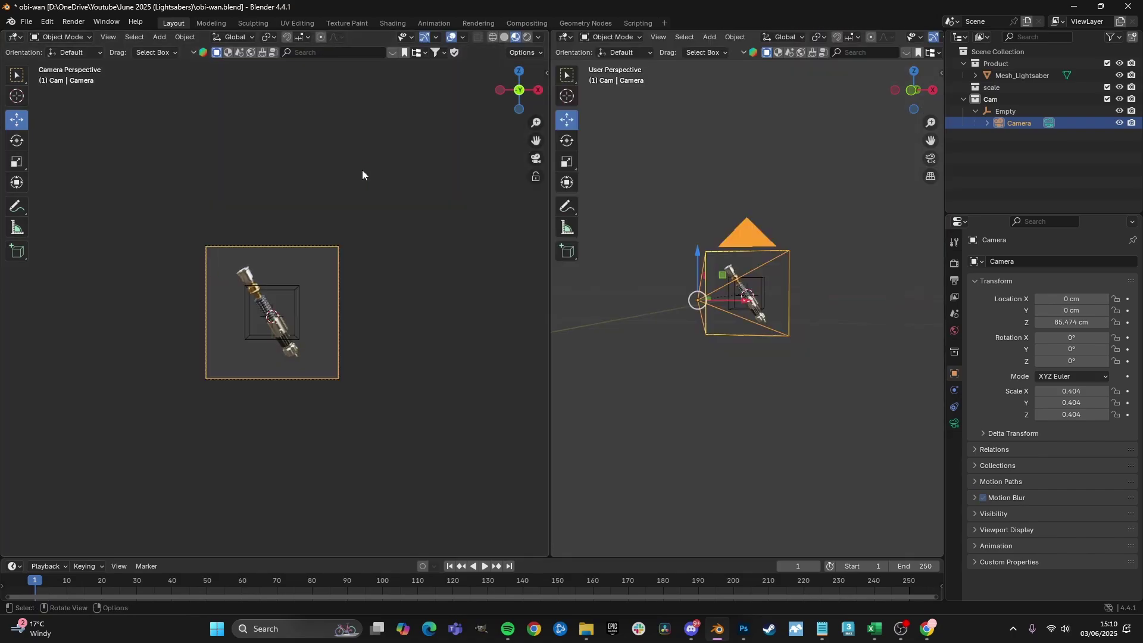
{"action": "scroll", "coordinate": [268, 203], "scroll_direction": "up", "scroll_amount": 3}
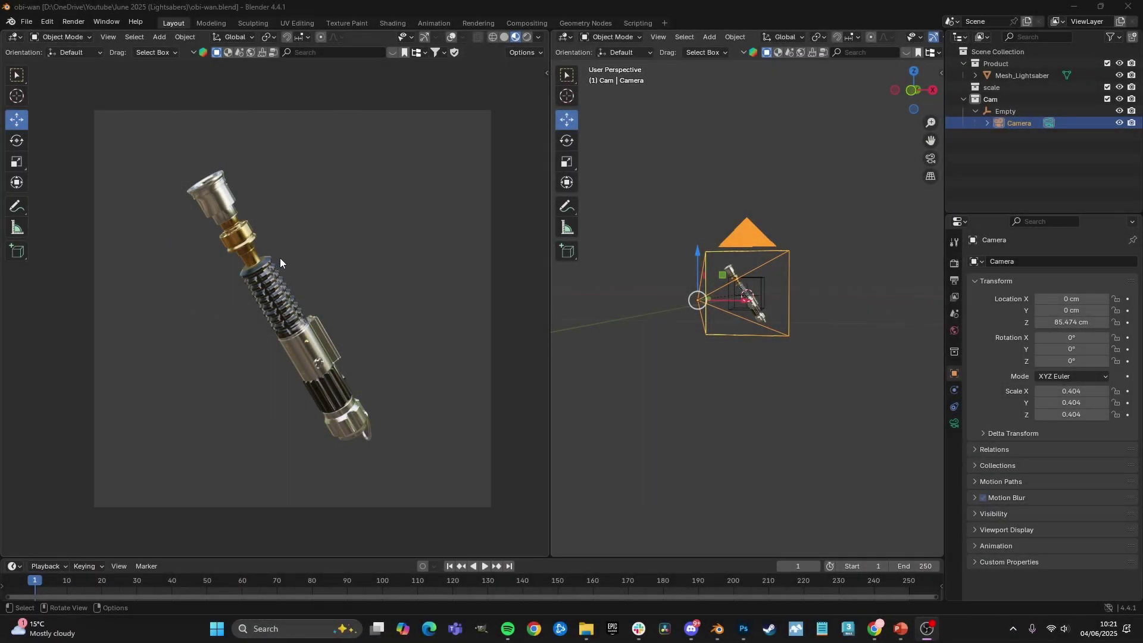
{"action": "middle_click_drag", "start_coordinate": [345, 270], "coordinate": [226, 285]}
{"action": "key", "text": "KP_0"}
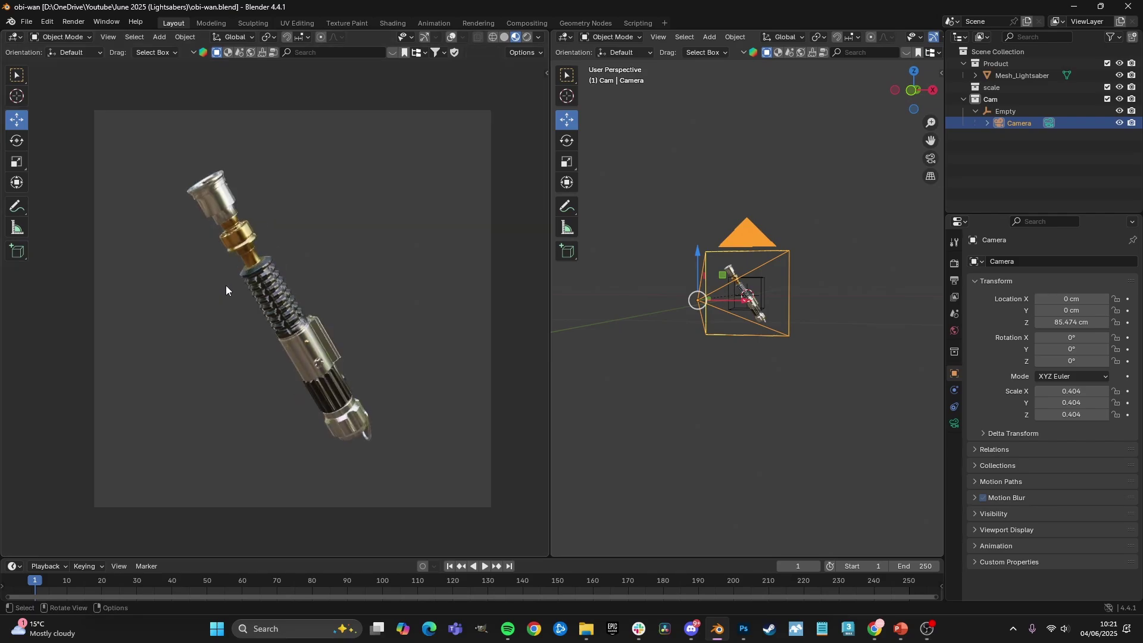
- Collapse the Cam collection and create a new scene collection named Light
{"action": "left_click", "coordinate": [964, 99]}
{"action": "left_click", "coordinate": [973, 115]}
{"action": "right_click", "coordinate": [980, 118]}
{"action": "left_click", "coordinate": [983, 118]}
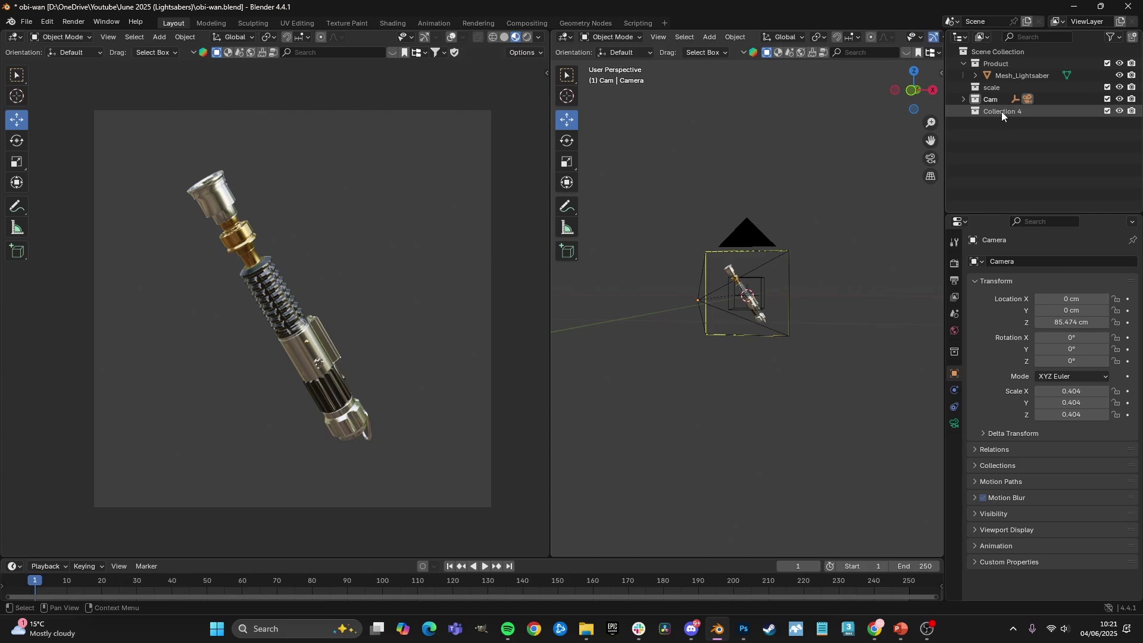
{"action": "left_click", "coordinate": [1002, 112]}
{"action": "double_click", "coordinate": [1002, 112]}
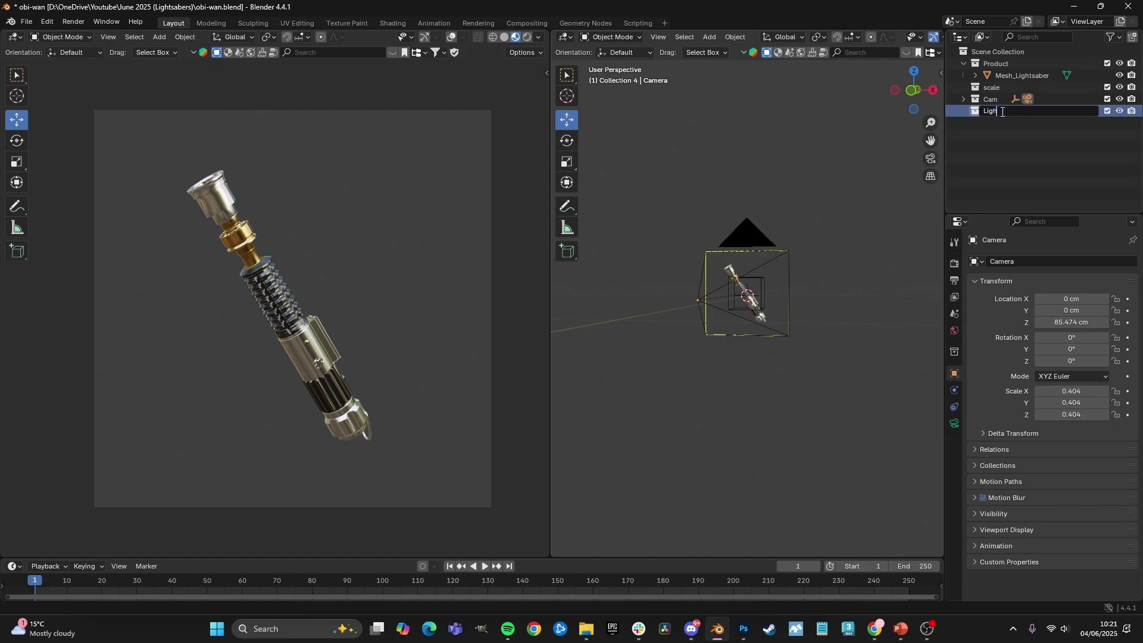
{"action": "type", "text": "t"}
{"action": "key", "text": "Return"}
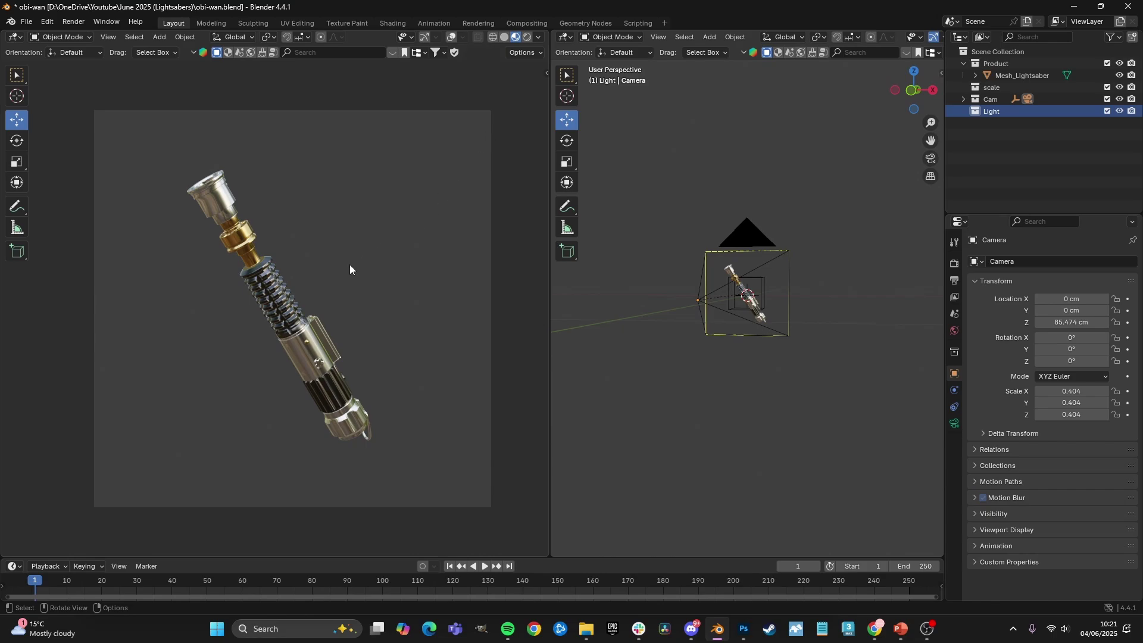
- Switch the camera viewport to rendered shading and recentre the camera frame
{"action": "key", "text": "z"}
{"action": "left_click", "coordinate": [351, 143]}
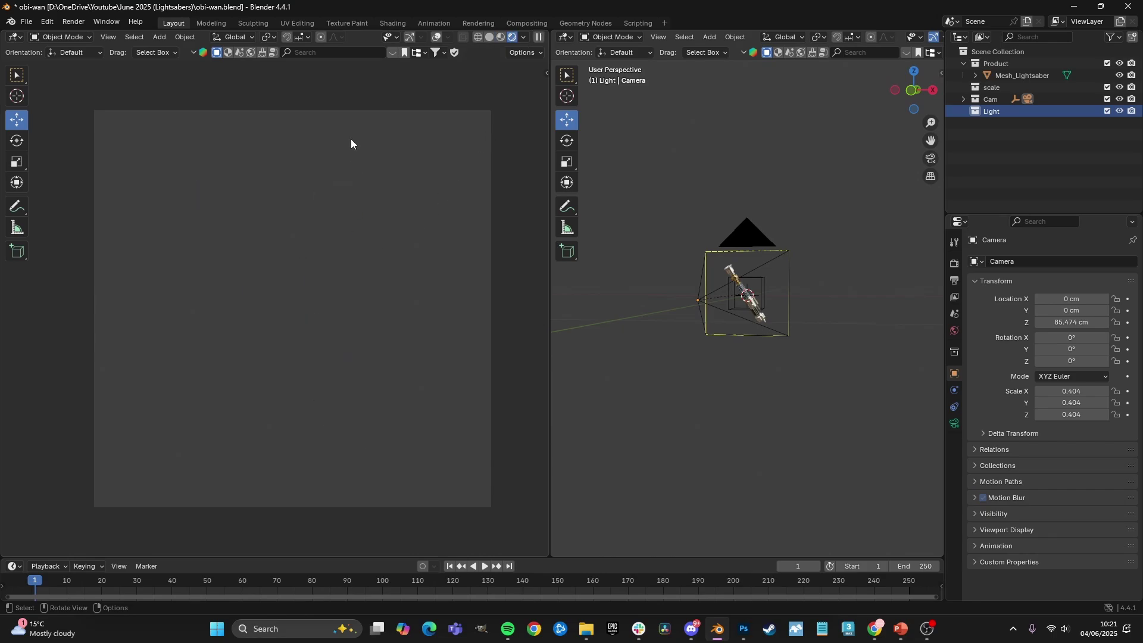
{"action": "middle_click_drag", "start_coordinate": [338, 203], "coordinate": [337, 191], "text": "shift"}
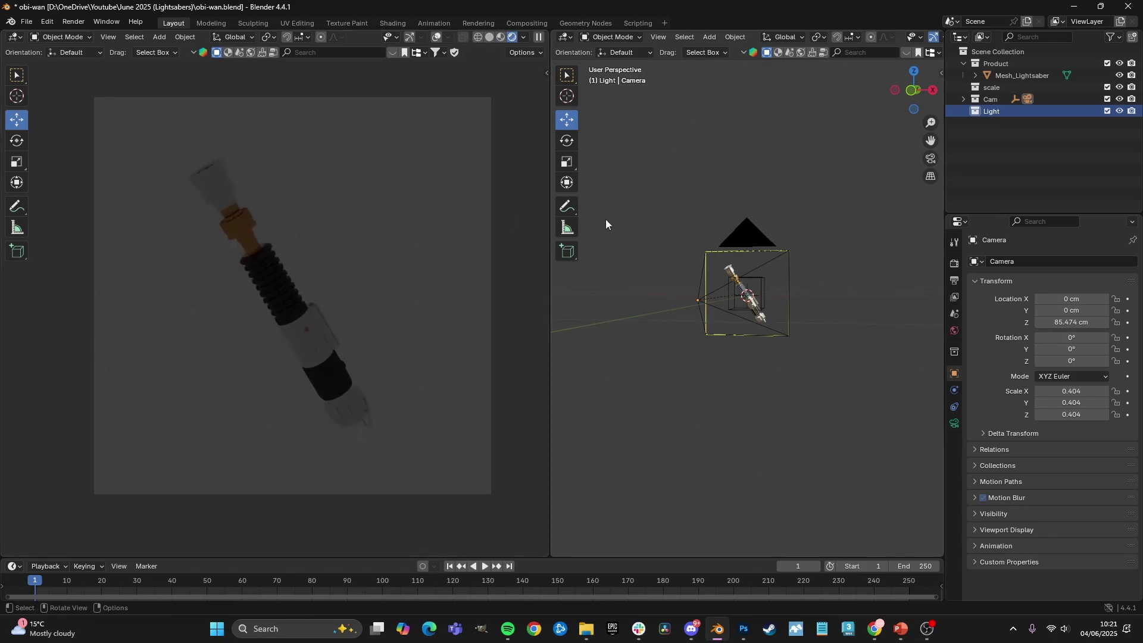
- Split the timeline area in two and turn one half into an enlarged Shader Editor showing the World shader
{"action": "left_click_drag", "start_coordinate": [505, 558], "coordinate": [508, 490]}
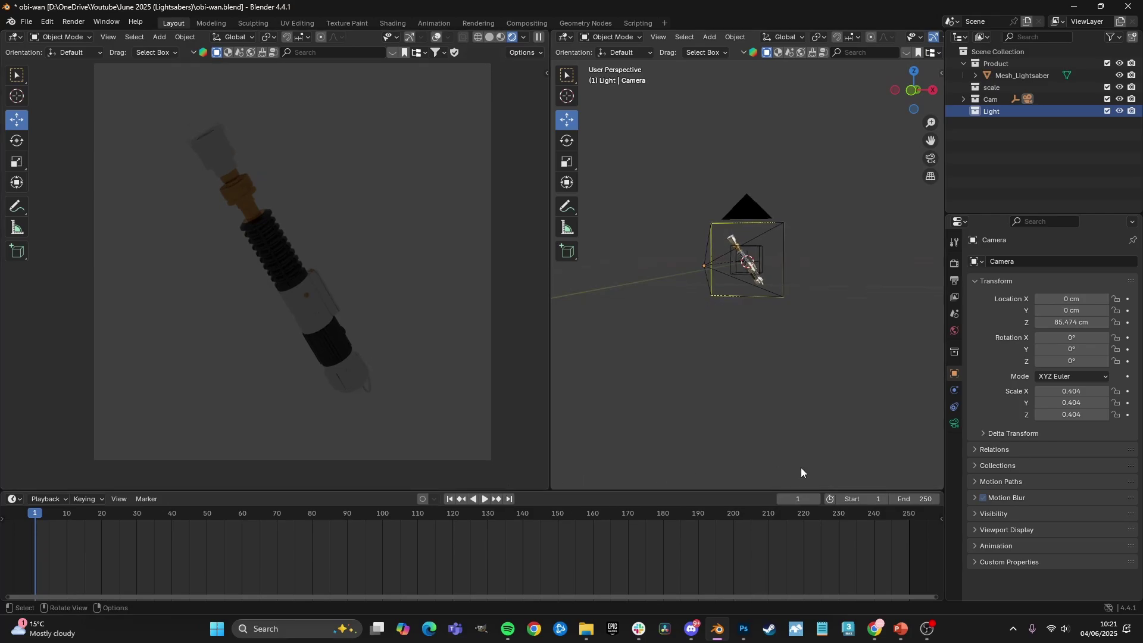
{"action": "left_click_drag", "start_coordinate": [943, 492], "coordinate": [533, 505]}
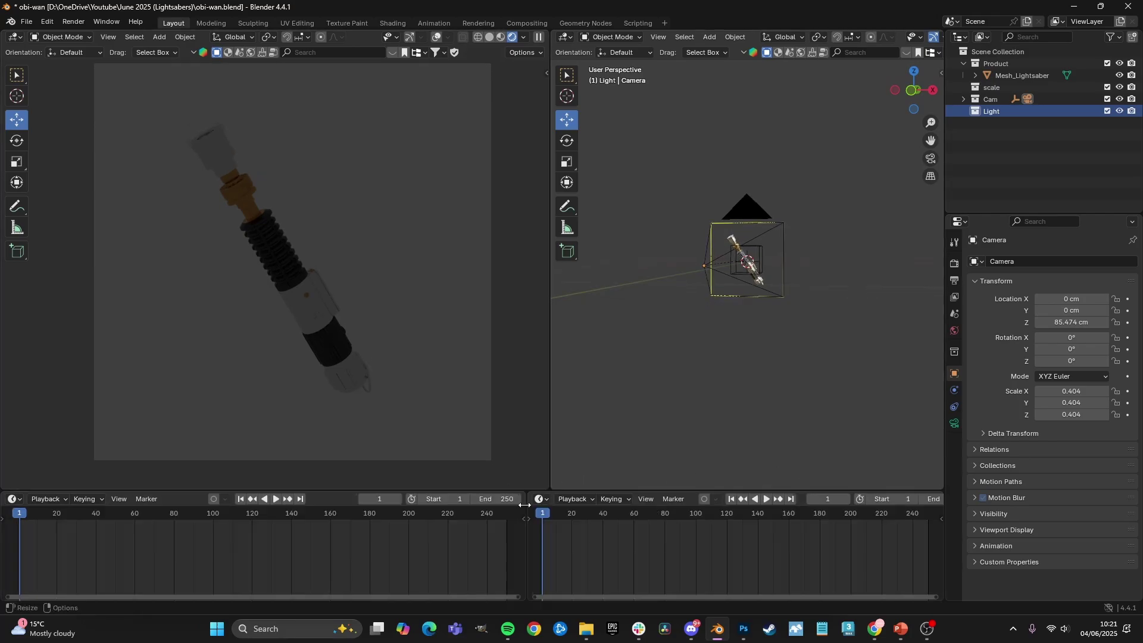
{"action": "left_click", "coordinate": [542, 500]}
{"action": "left_click", "coordinate": [541, 500]}
{"action": "left_click", "coordinate": [542, 500]}
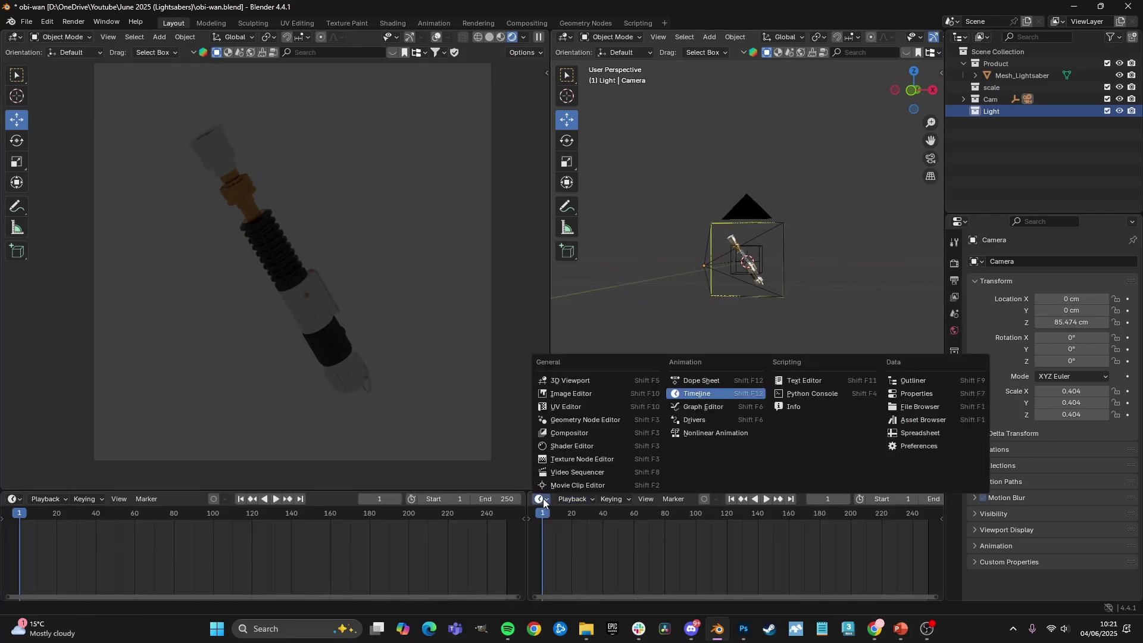
{"action": "left_click", "coordinate": [579, 448]}
{"action": "left_click", "coordinate": [580, 501]}
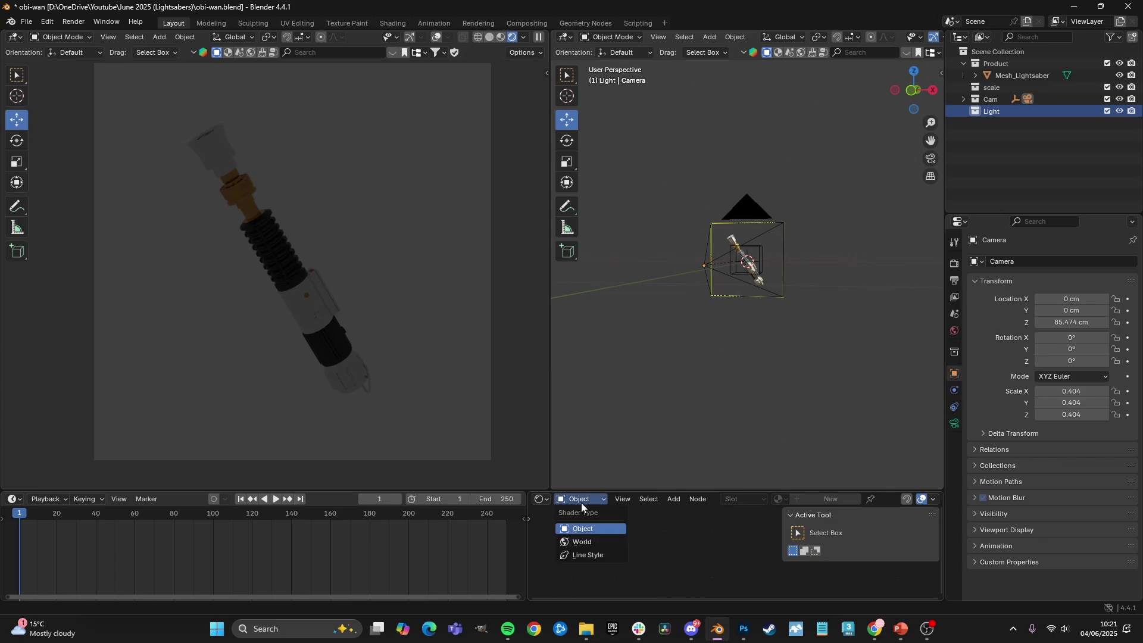
{"action": "left_click", "coordinate": [585, 540]}
{"action": "left_click_drag", "start_coordinate": [631, 493], "coordinate": [624, 403]}
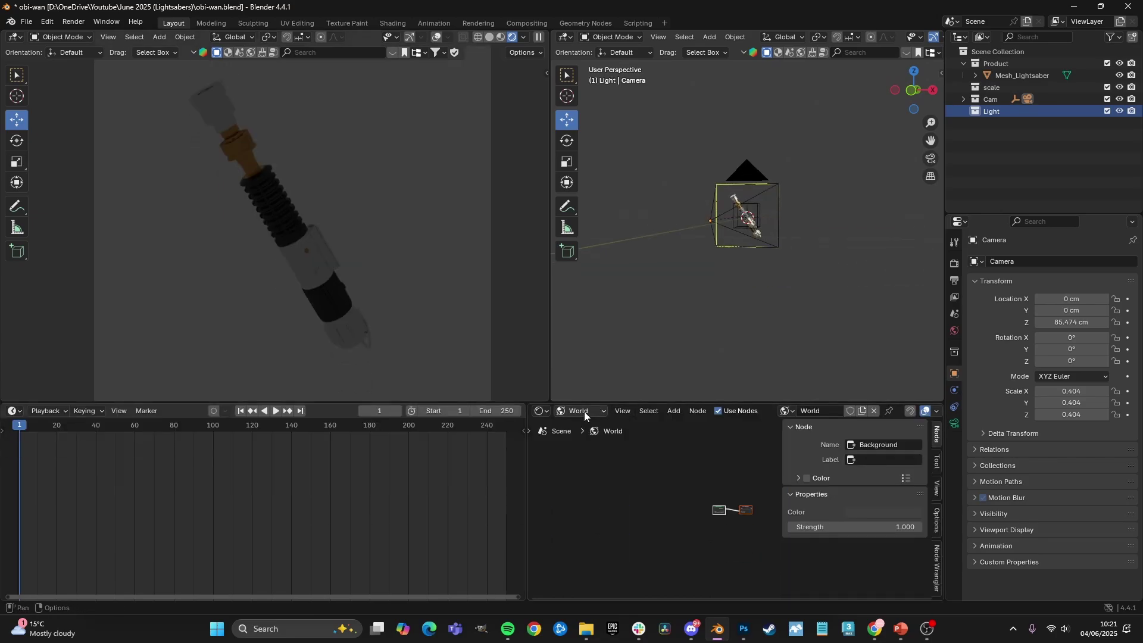
- Join the remaining timeline into the Shader Editor so it spans the full width, and fit the camera frame above it
{"action": "middle_click_drag", "start_coordinate": [441, 259], "coordinate": [434, 273], "text": "shift"}
{"action": "scroll", "coordinate": [423, 262], "scroll_direction": "down", "scroll_amount": 1}
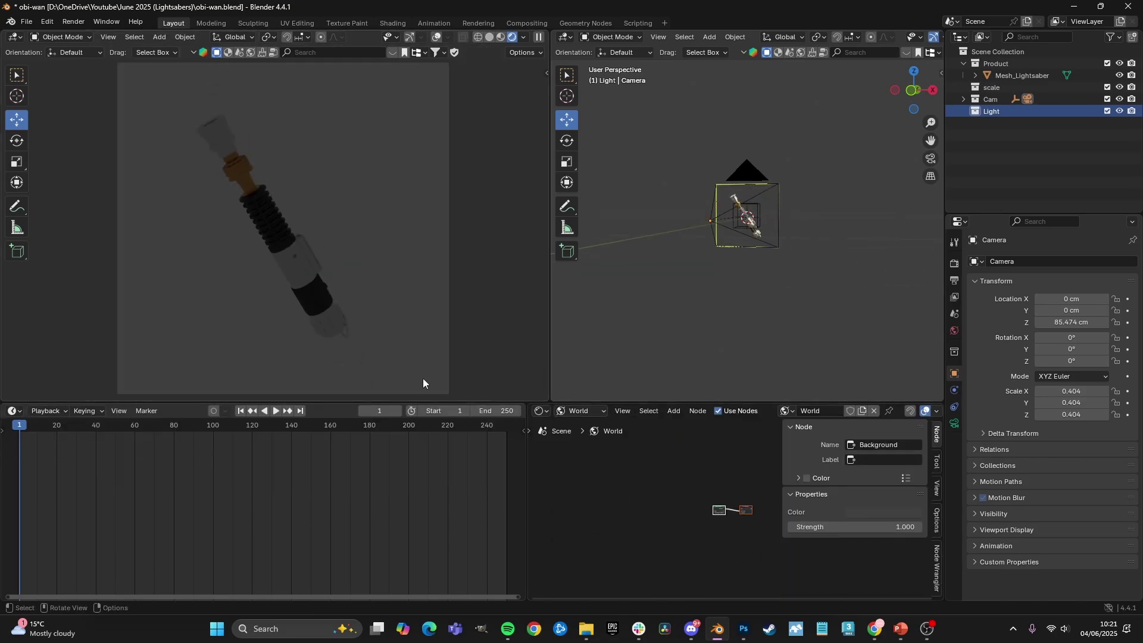
{"action": "left_click_drag", "start_coordinate": [420, 402], "coordinate": [418, 451]}
{"action": "right_click", "coordinate": [527, 500]}
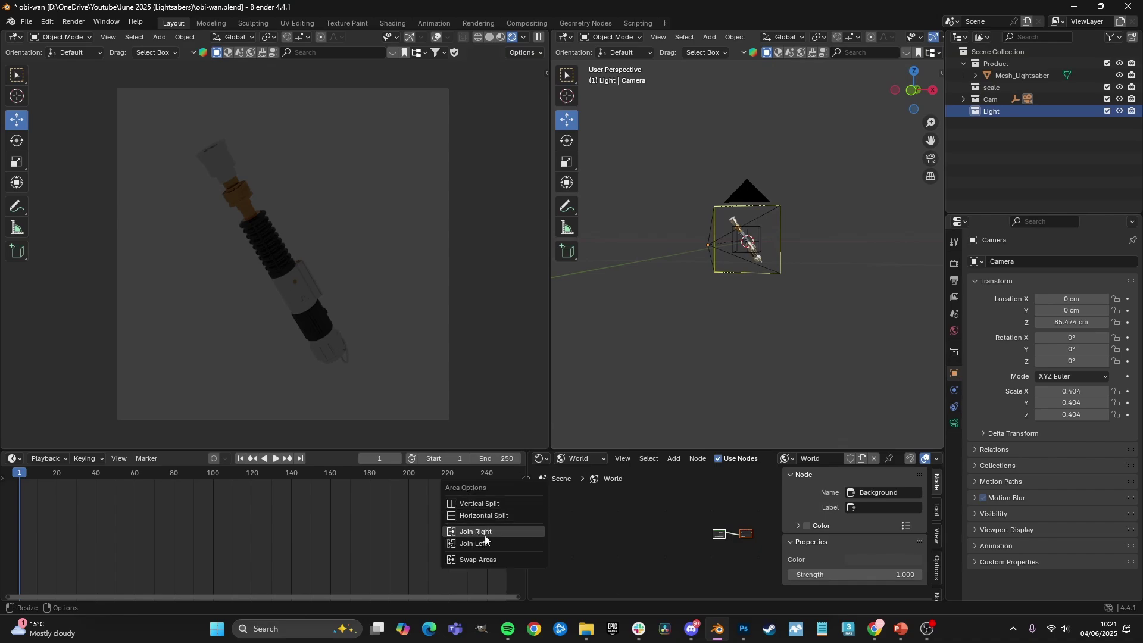
{"action": "left_click", "coordinate": [471, 543]}
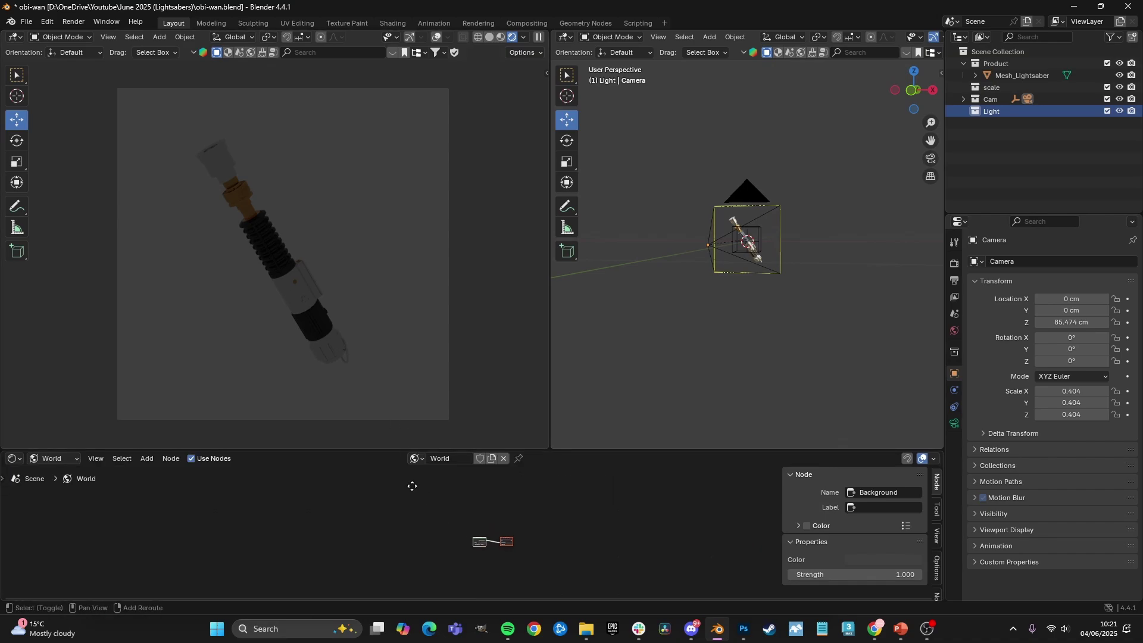
{"action": "middle_click_drag", "start_coordinate": [414, 487], "coordinate": [390, 482]}
{"action": "mouse_move", "coordinate": [417, 317]}
{"action": "middle_mouse_down", "text": "shift"}
{"action": "mouse_move", "coordinate": [399, 323]}
{"action": "mouse_move", "coordinate": [416, 308]}
{"action": "middle_mouse_up", "text": "shift"}
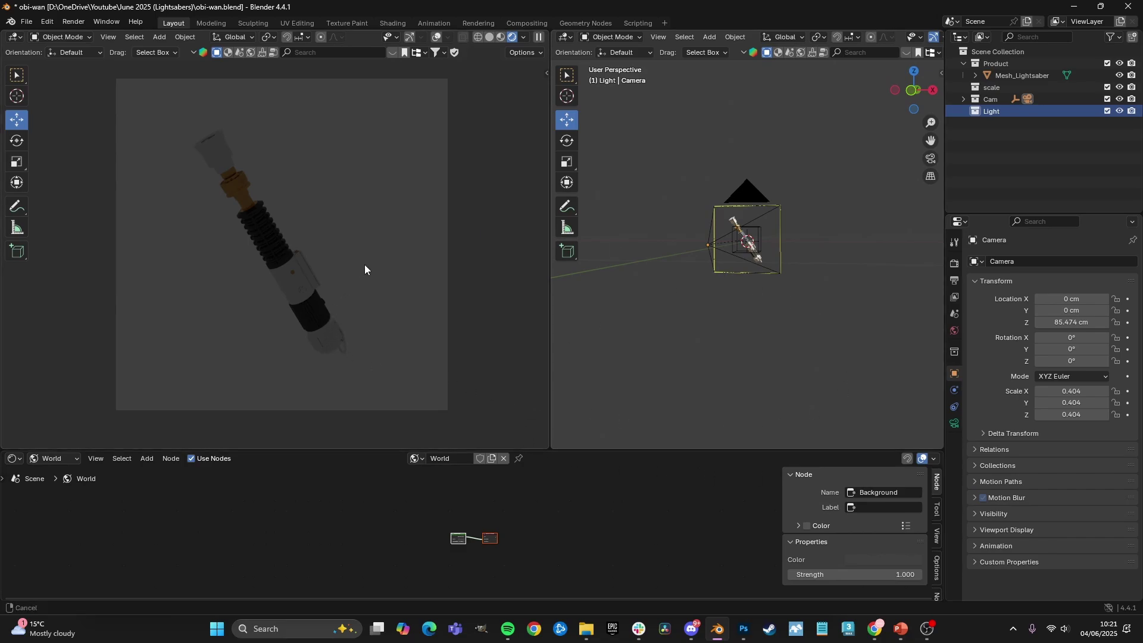
{"action": "middle_click_drag", "start_coordinate": [364, 264], "coordinate": [371, 271], "text": "shift"}
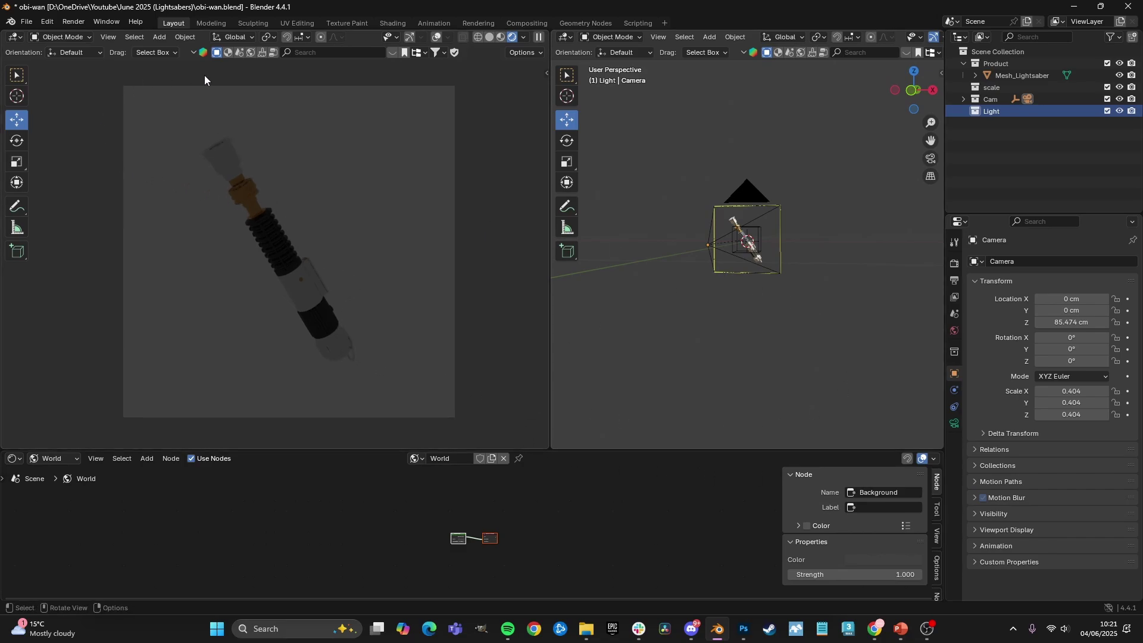
- Show the gizmos and overlays in the camera viewport, then hide both again
{"action": "left_click", "coordinate": [410, 38]}
{"action": "left_click", "coordinate": [436, 38]}
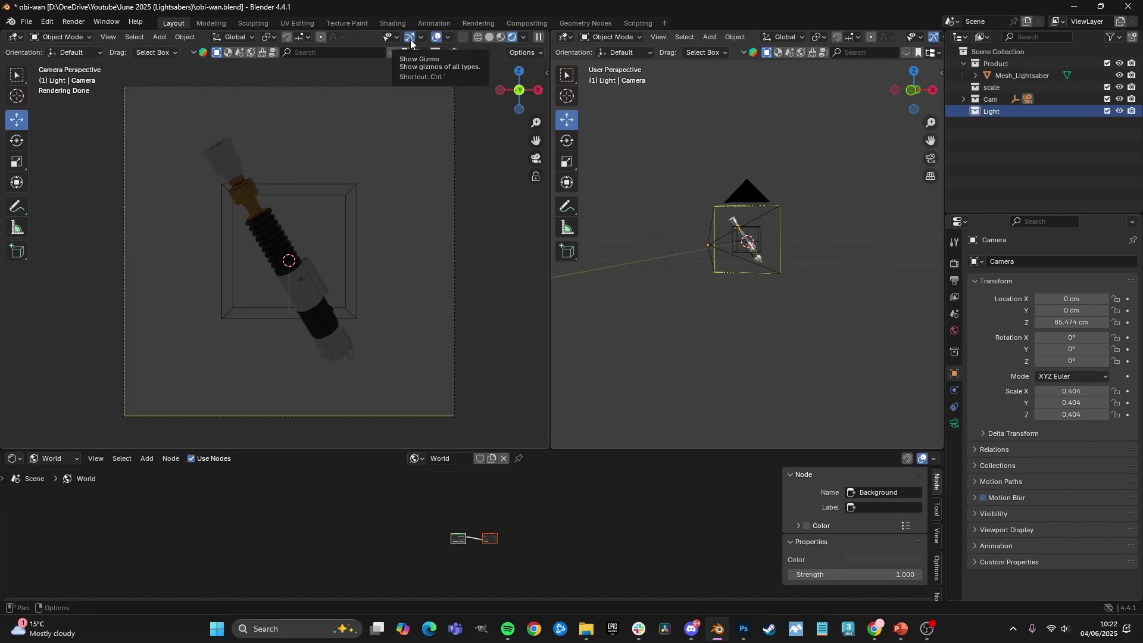
{"action": "key", "text": "shift+alt+z"}
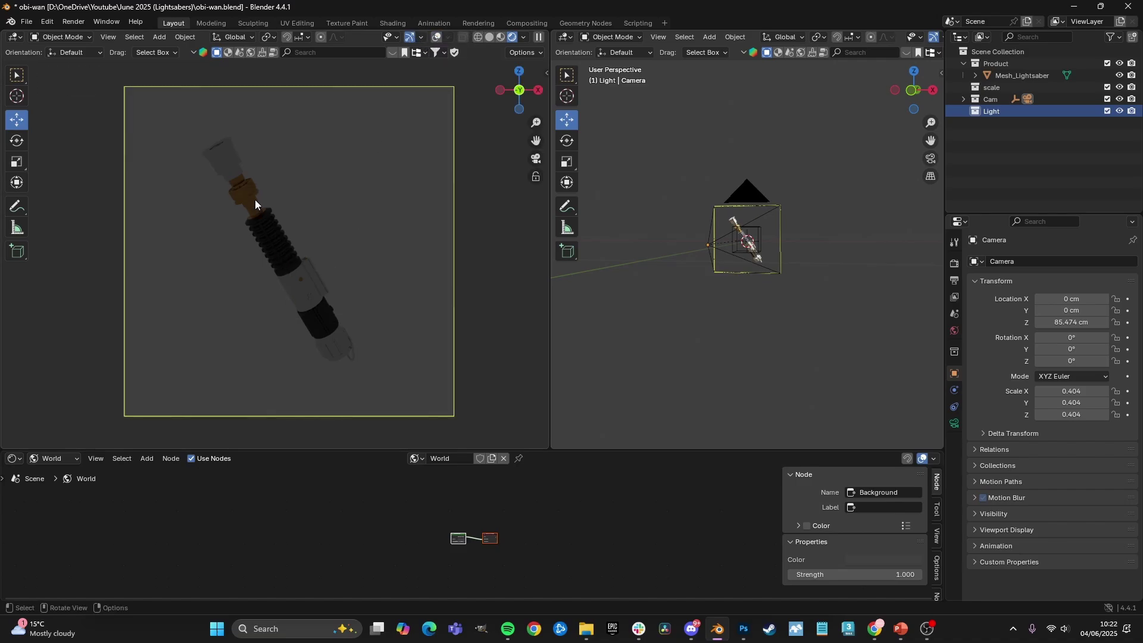
{"action": "key", "text": "ctrl+grave"}
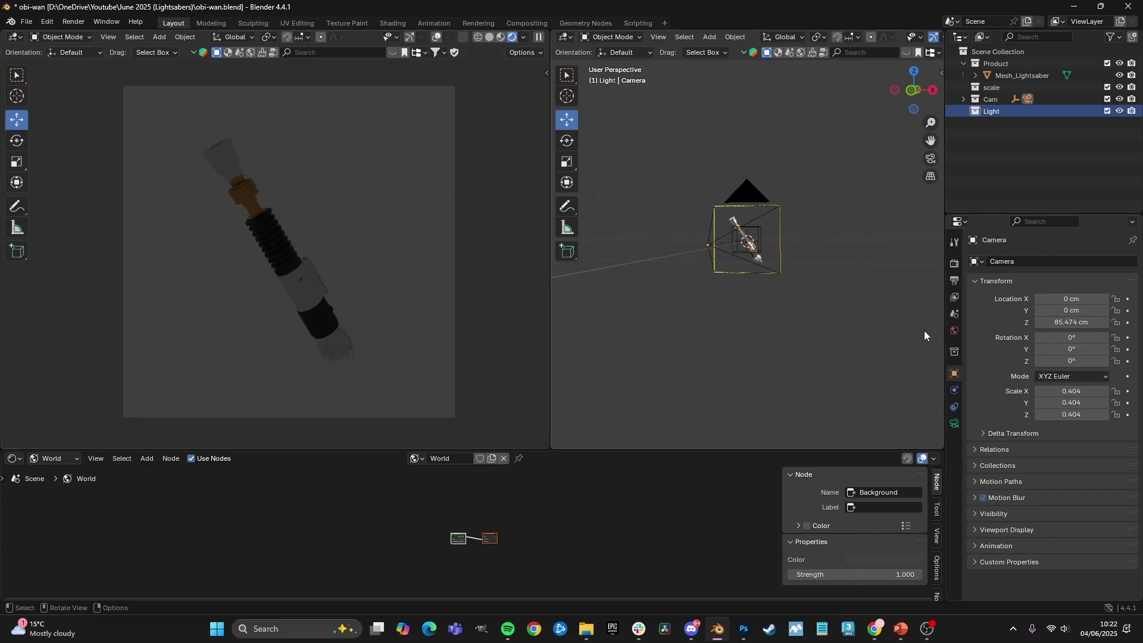
- Check the Cycles render settings and examine the lightsaber and camera setup from several angles in the solid working viewport
{"action": "left_click", "coordinate": [954, 263]}
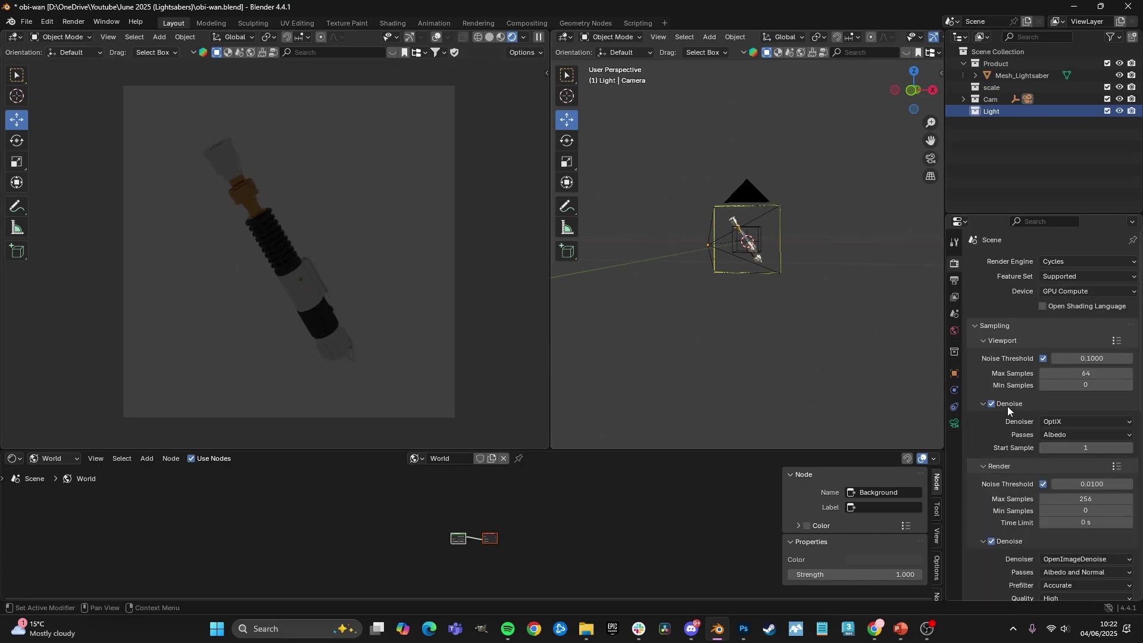
{"action": "middle_click_drag", "start_coordinate": [370, 247], "coordinate": [364, 248], "text": "shift"}
{"action": "middle_click_drag", "start_coordinate": [674, 251], "coordinate": [853, 219]}
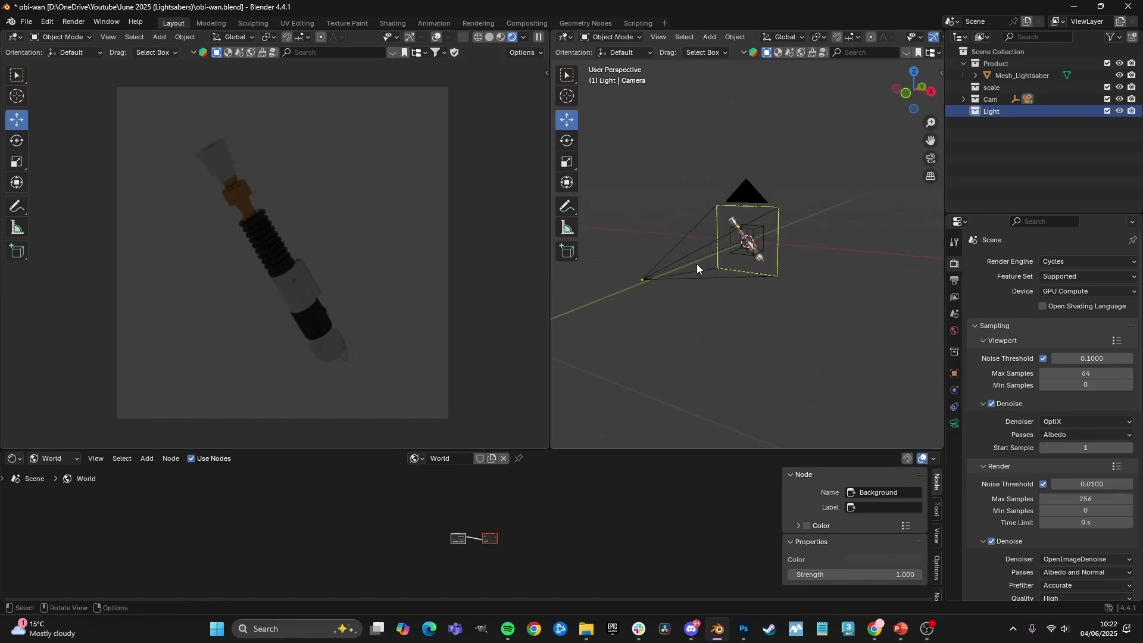
{"action": "left_click", "coordinate": [764, 238]}
{"action": "left_click", "coordinate": [764, 237]}
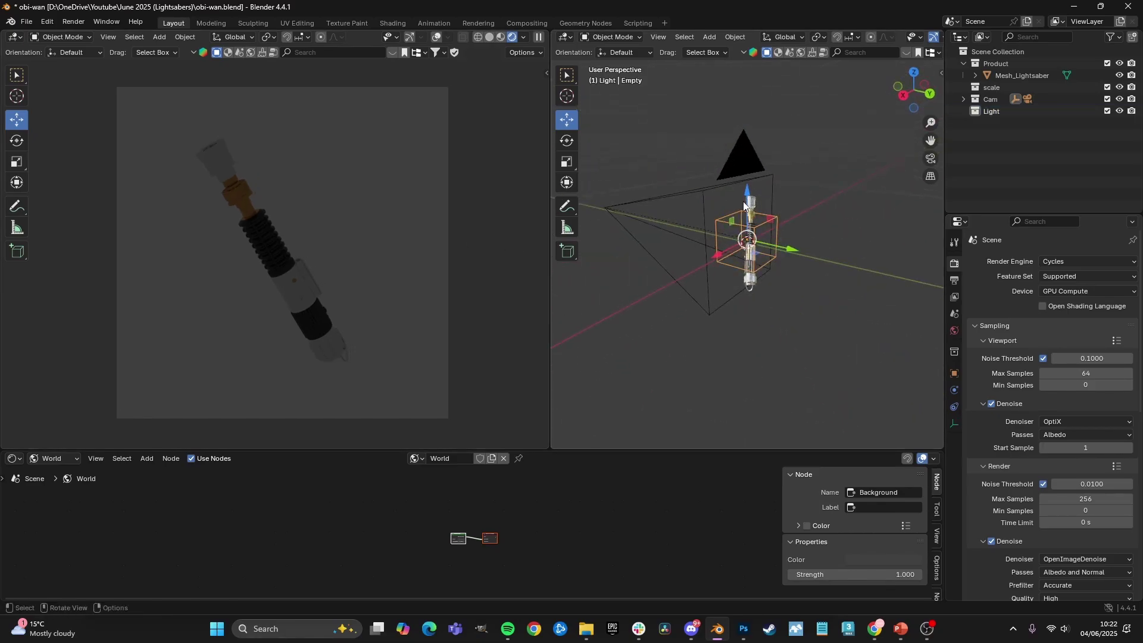
{"action": "left_click", "coordinate": [747, 206]}
{"action": "scroll", "coordinate": [751, 215], "scroll_direction": "up", "scroll_amount": 4}
{"action": "middle_click_drag", "start_coordinate": [856, 290], "coordinate": [786, 296]}
{"action": "left_click", "coordinate": [861, 271]}
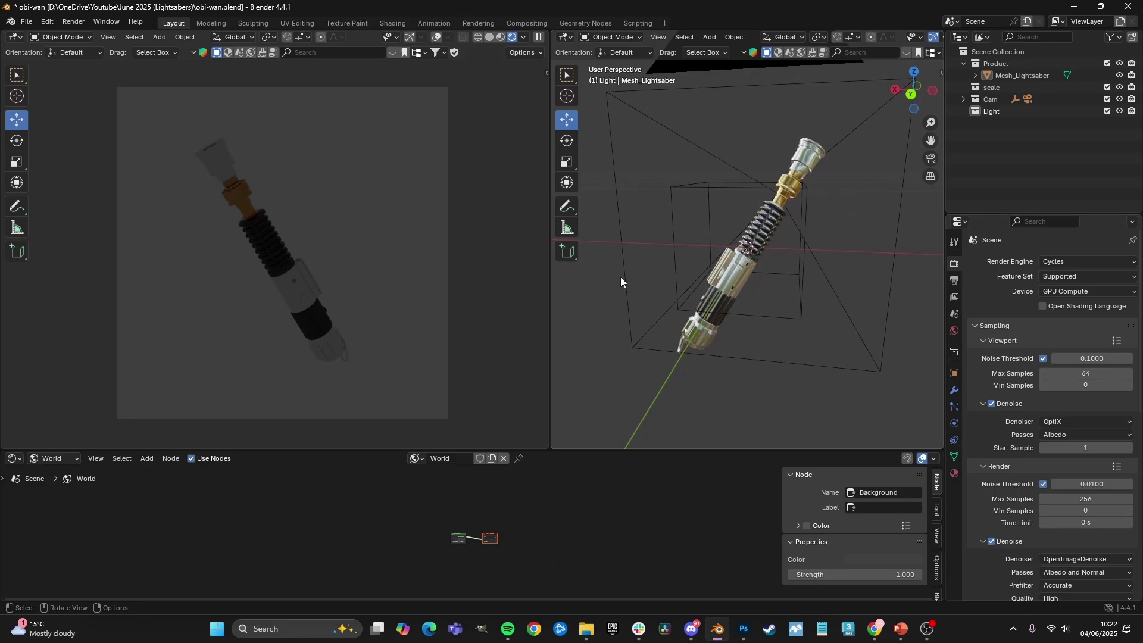
- Set the World Background node's strength to 0 so the scene has no ambient light
{"action": "left_click_drag", "start_coordinate": [495, 450], "coordinate": [490, 436]}
{"action": "left_click", "coordinate": [106, 470]}
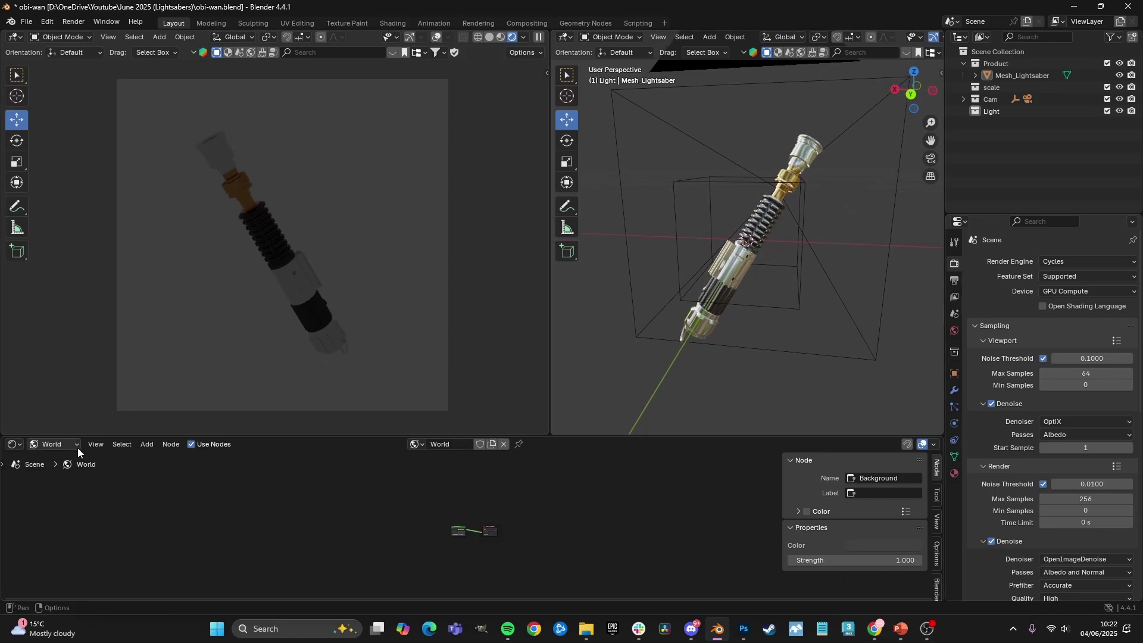
{"action": "scroll", "coordinate": [367, 524], "scroll_direction": "up", "scroll_amount": 5}
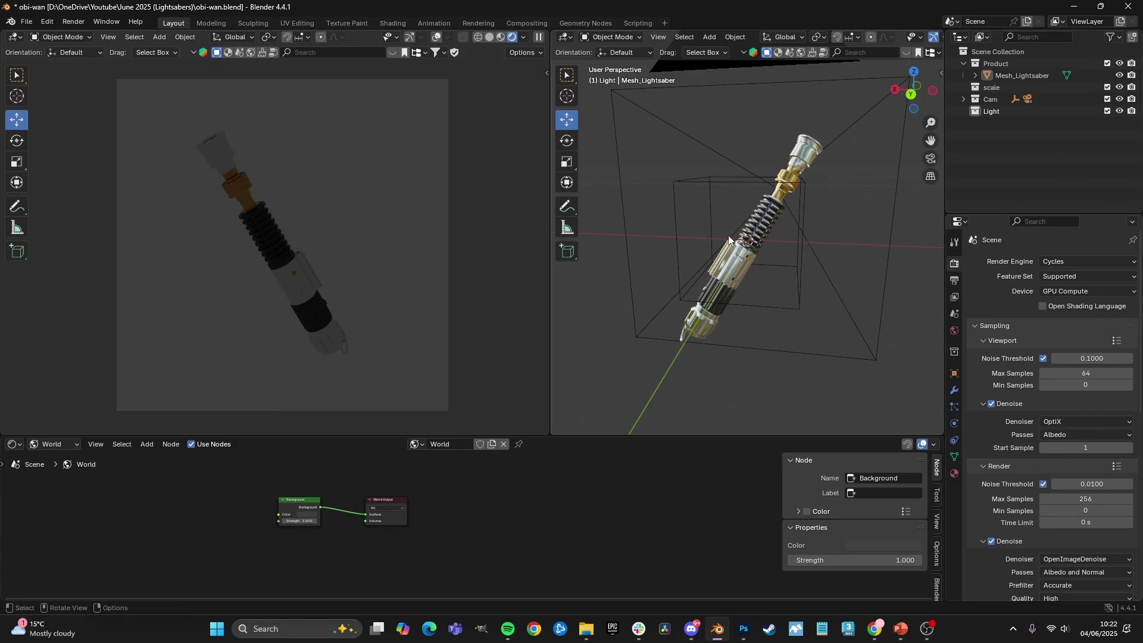
{"action": "scroll", "coordinate": [458, 517], "scroll_direction": "up", "scroll_amount": 3}
{"action": "middle_click_drag", "start_coordinate": [265, 514], "coordinate": [459, 510]}
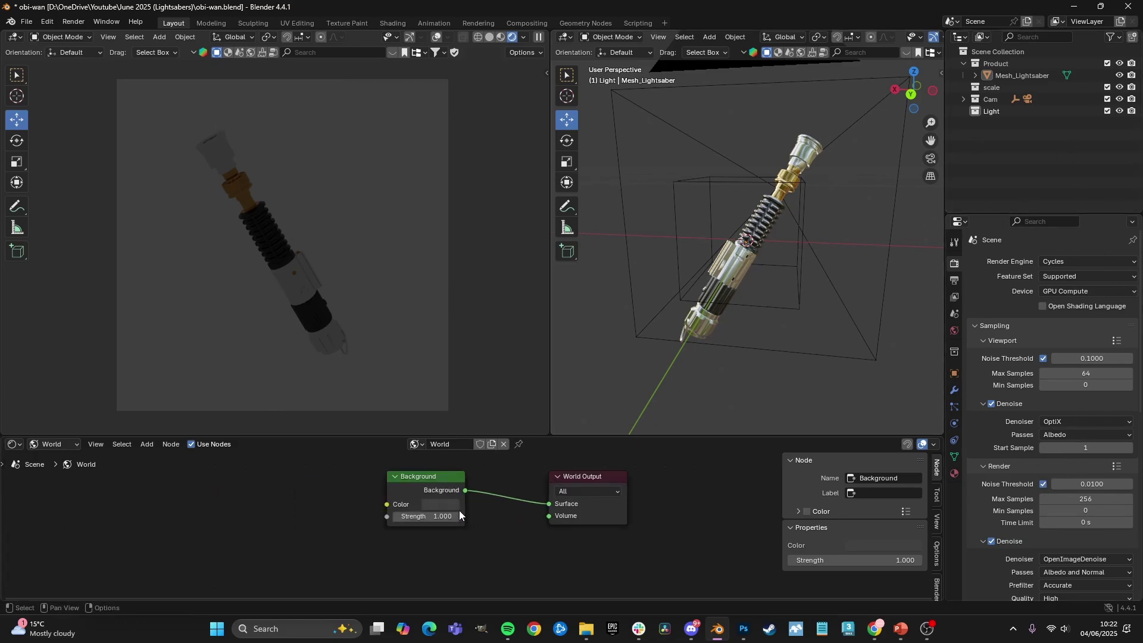
{"action": "left_click_drag", "start_coordinate": [422, 512], "coordinate": [340, 512]}
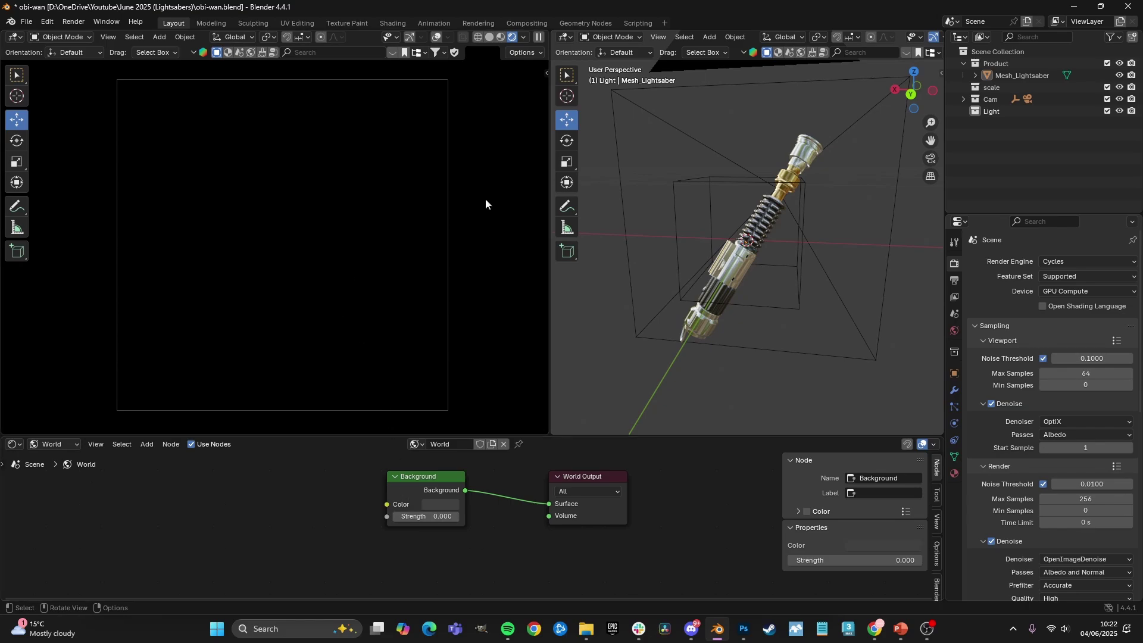
- Make the Light collection active and add a mesh cylinder around the lightsaber
{"action": "left_click", "coordinate": [1000, 114]}
{"action": "key", "text": "KP_0"}
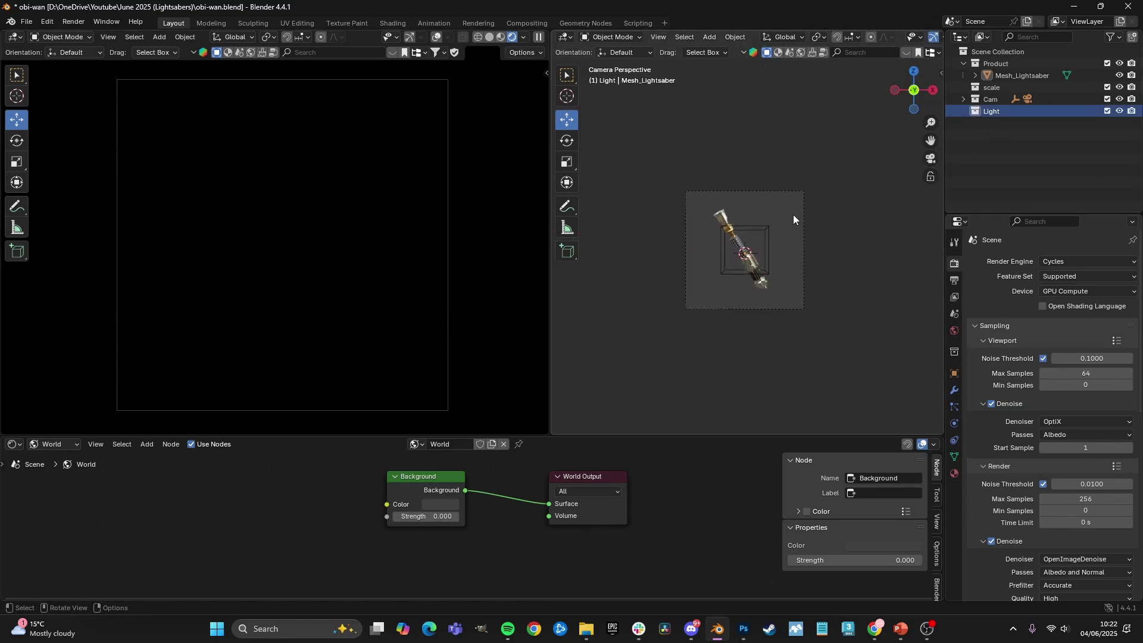
{"action": "middle_click_drag", "start_coordinate": [793, 214], "coordinate": [782, 251]}
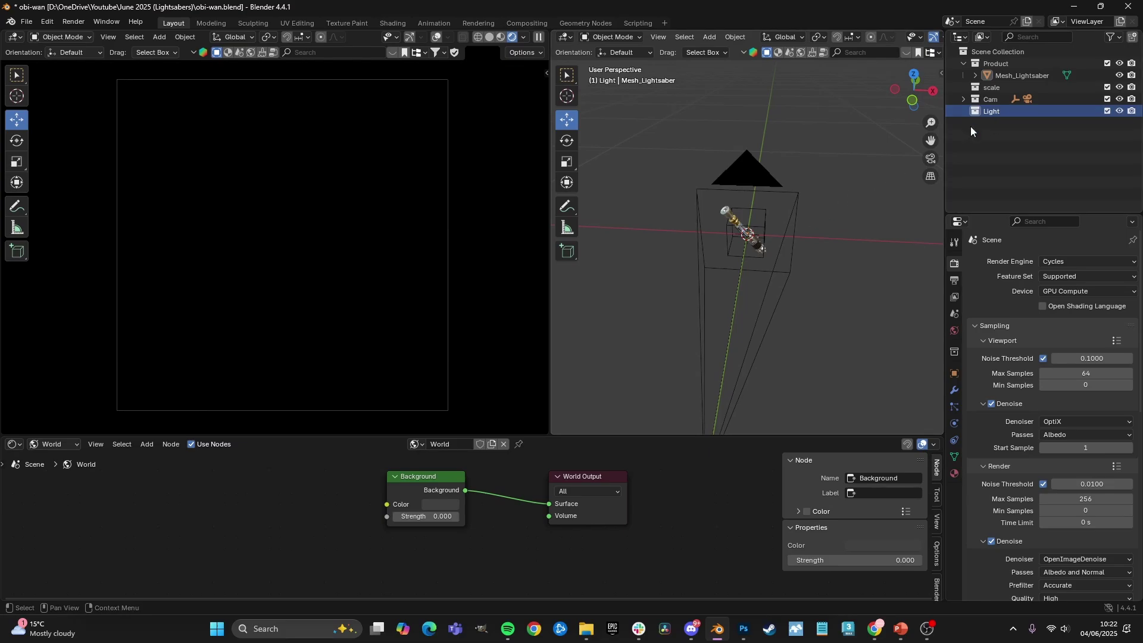
{"action": "middle_click_drag", "start_coordinate": [911, 146], "coordinate": [644, 188]}
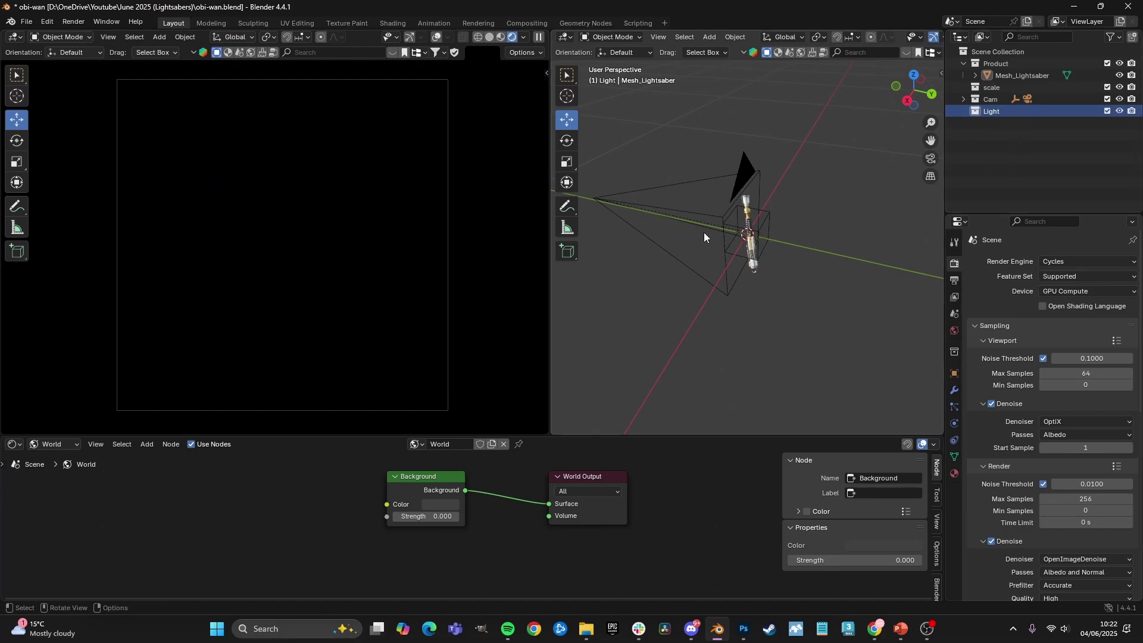
{"action": "mouse_move", "coordinate": [704, 232]}
{"action": "middle_mouse_down"}
{"action": "mouse_move", "coordinate": [681, 245]}
{"action": "mouse_move", "coordinate": [739, 241]}
{"action": "mouse_move", "coordinate": [699, 249]}
{"action": "middle_mouse_up"}
{"action": "key", "text": "shift+a"}
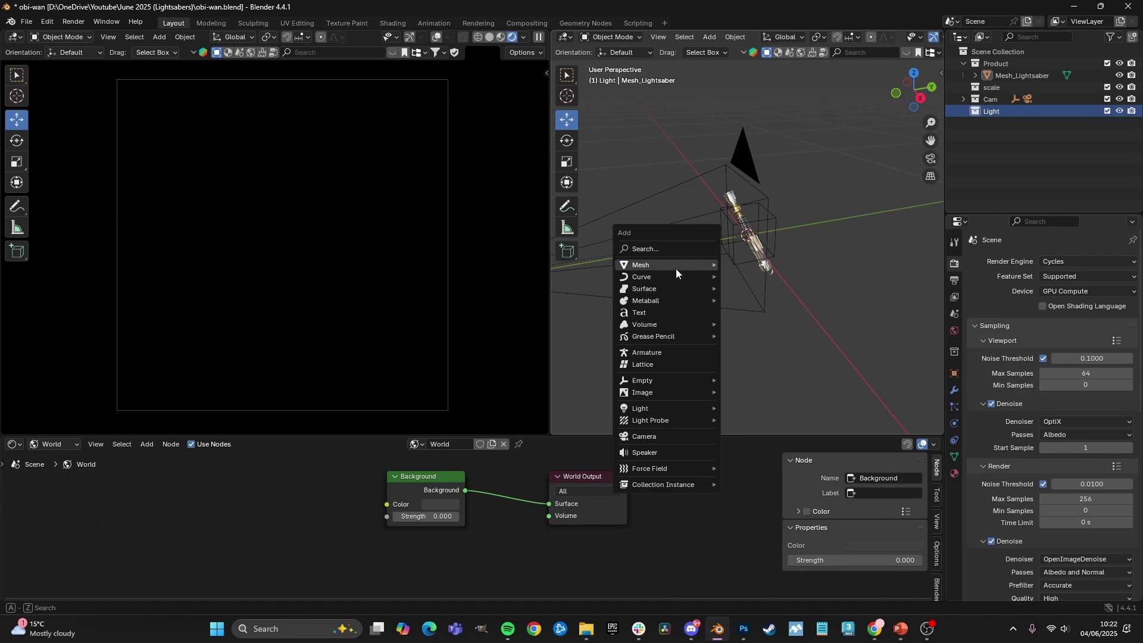
{"action": "mouse_move", "coordinate": [672, 266]}
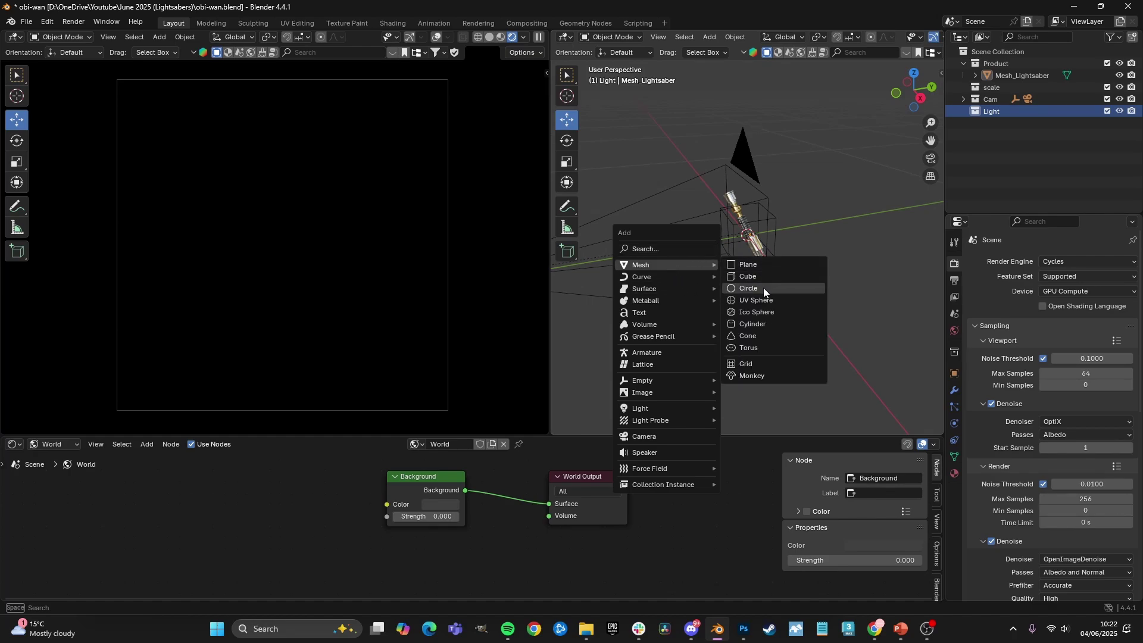
{"action": "key", "text": "shift+a"}
{"action": "mouse_move", "coordinate": [680, 291]}
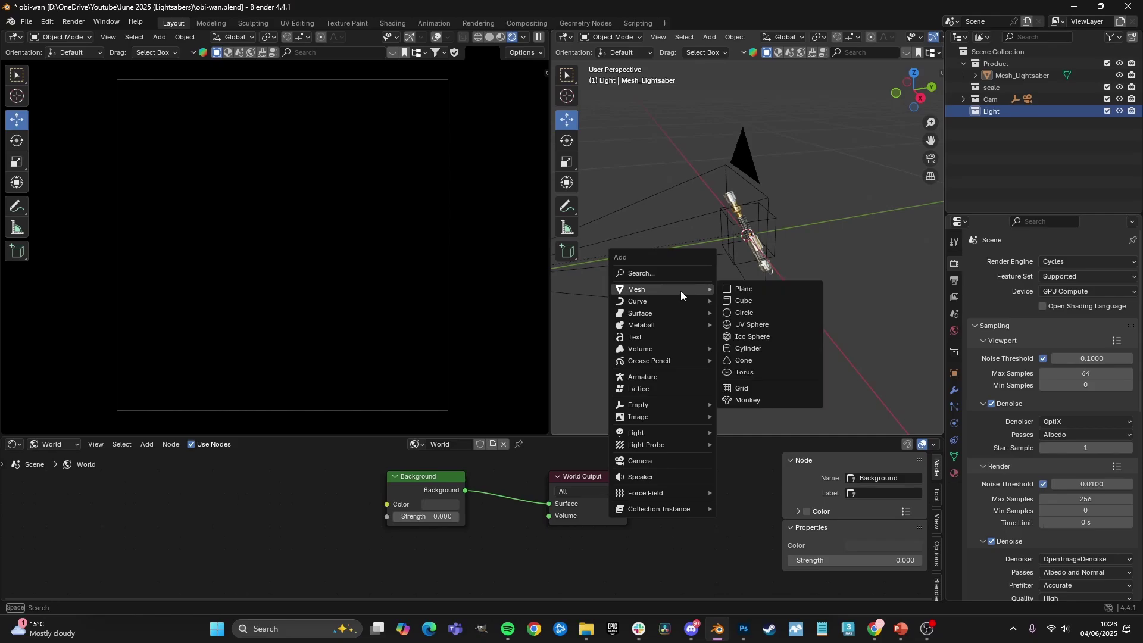
{"action": "left_click", "coordinate": [748, 348]}
{"action": "scroll", "coordinate": [735, 275], "scroll_direction": "up", "scroll_amount": 4}
- Delete the camera-facing half of the cylinder's vertices so a half-open curved surface remains behind the lightsaber
{"action": "key", "text": "KP_7"}
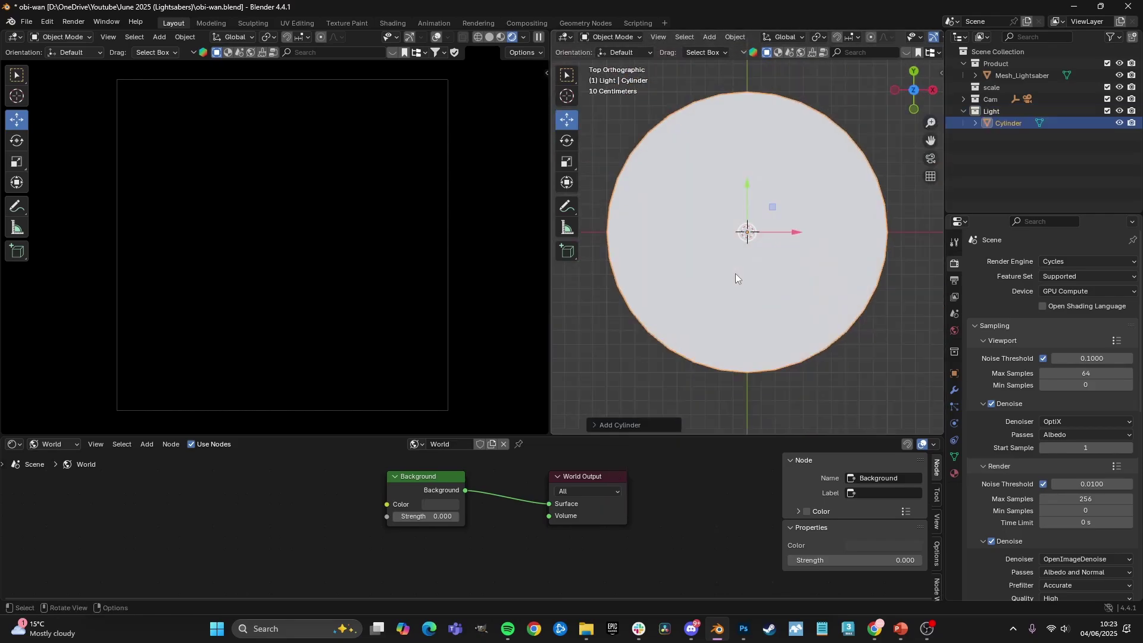
{"action": "key", "text": "Tab"}
{"action": "key", "text": "z"}
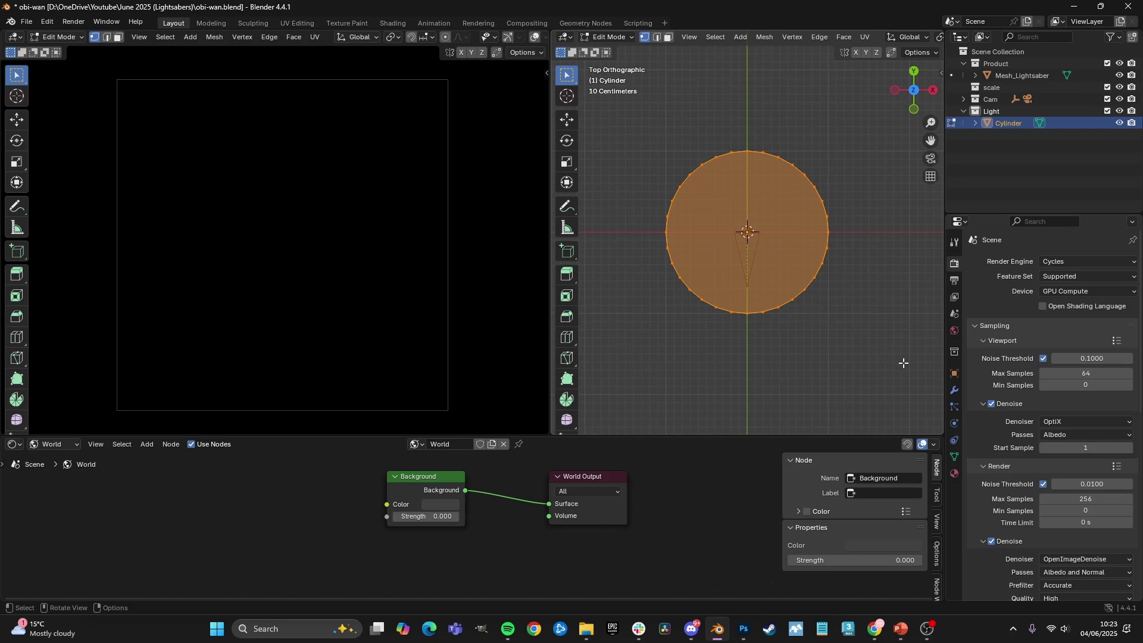
{"action": "left_click_drag", "start_coordinate": [903, 361], "coordinate": [607, 229]}
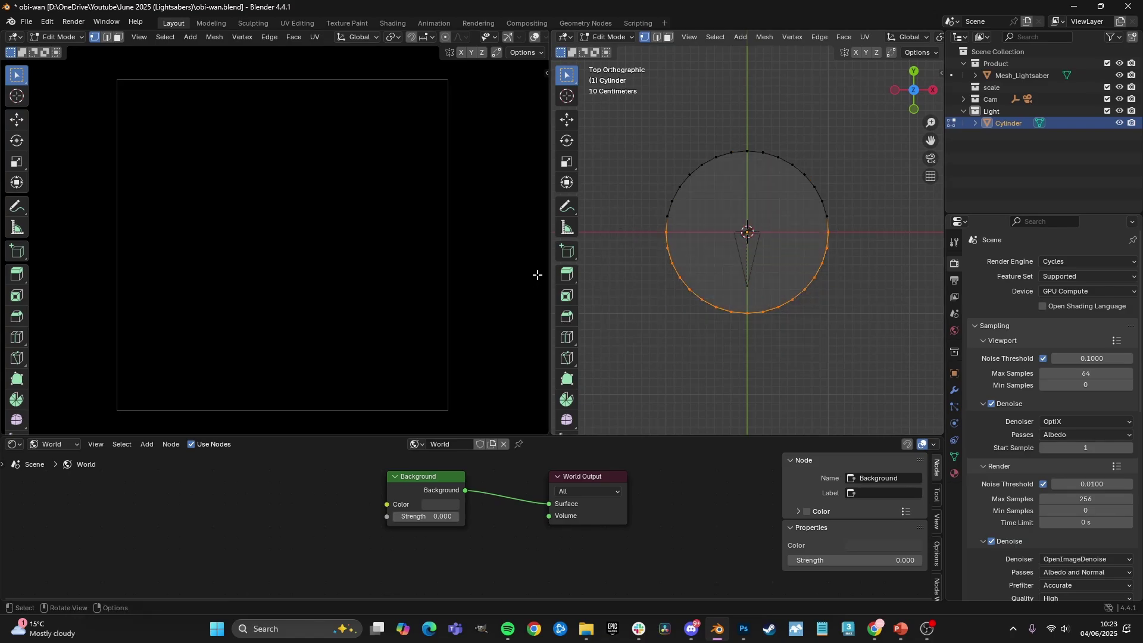
{"action": "left_click_drag", "start_coordinate": [884, 334], "coordinate": [586, 227]}
{"action": "key", "text": "x"}
{"action": "left_click", "coordinate": [696, 237]}
{"action": "scroll", "coordinate": [722, 298], "scroll_direction": "down", "scroll_amount": 6}
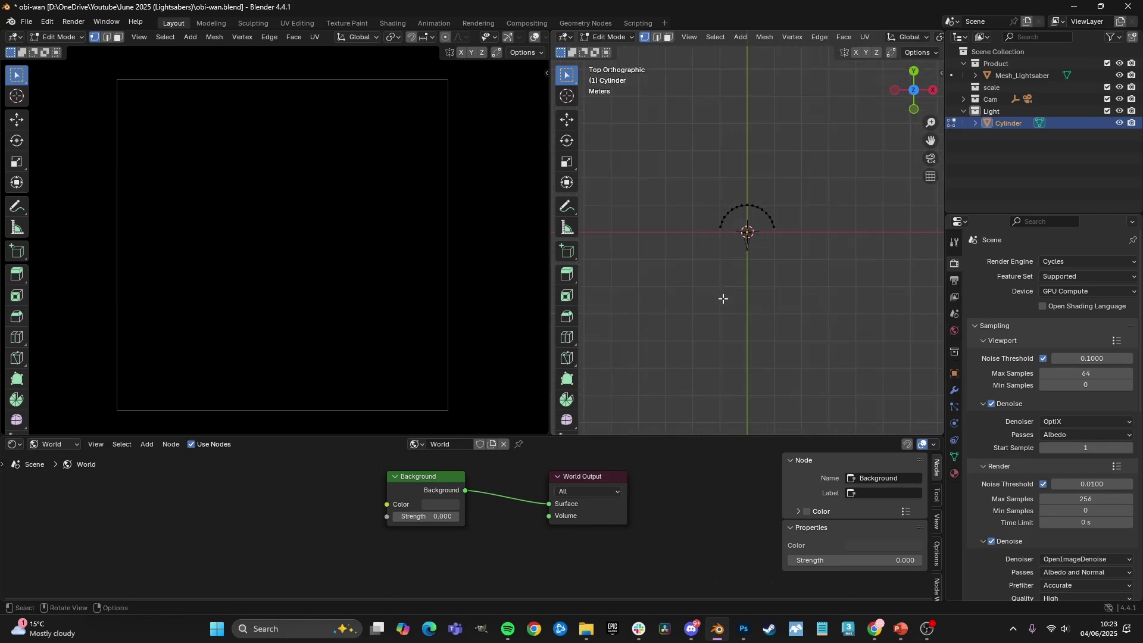
{"action": "key", "text": "Tab"}
{"action": "middle_click_drag", "start_coordinate": [724, 256], "coordinate": [781, 265]}
{"action": "scroll", "coordinate": [777, 259], "scroll_direction": "up", "scroll_amount": 4}
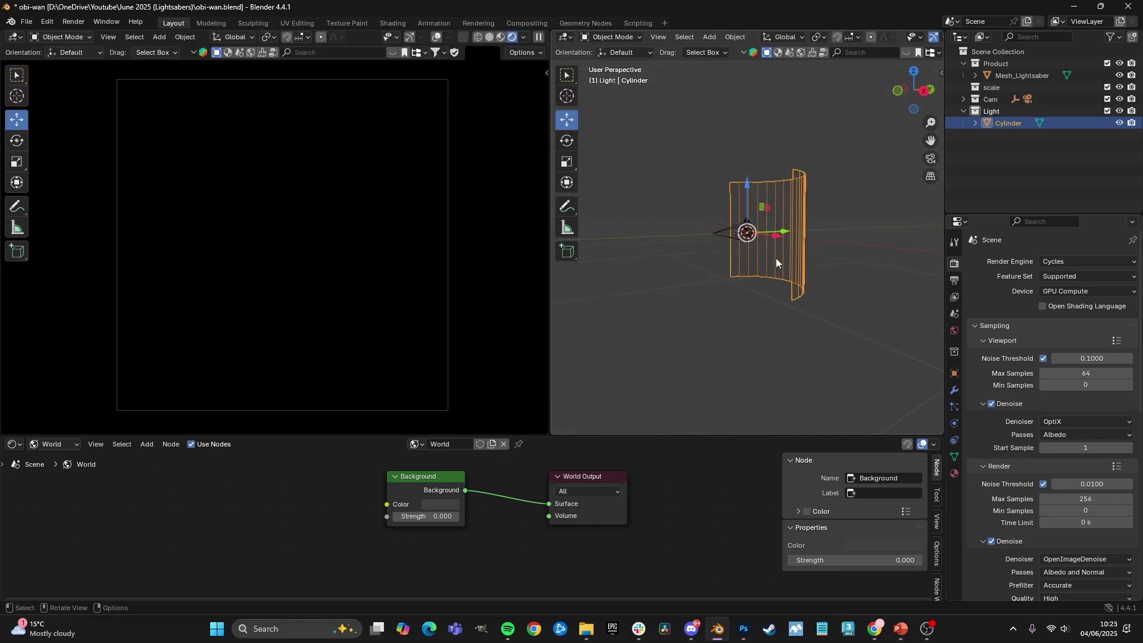
- Scale the curved surface down uniformly in several passes until it is close to the lightsaber's size
{"action": "key", "text": "KP_7"}
{"action": "key", "text": "s"}
{"action": "left_click", "coordinate": [769, 208]}
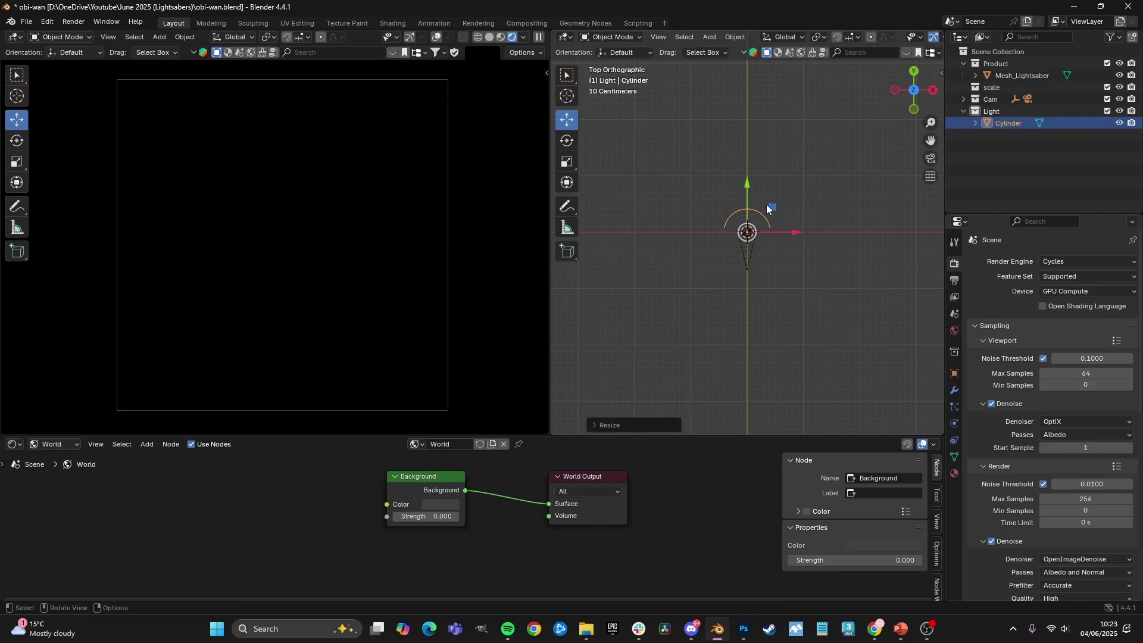
{"action": "middle_click_drag", "start_coordinate": [787, 297], "coordinate": [762, 238]}
{"action": "scroll", "coordinate": [762, 238], "scroll_direction": "up", "scroll_amount": 4}
{"action": "key", "text": "s"}
{"action": "left_click", "coordinate": [794, 202]}
{"action": "key", "text": "KP_0"}
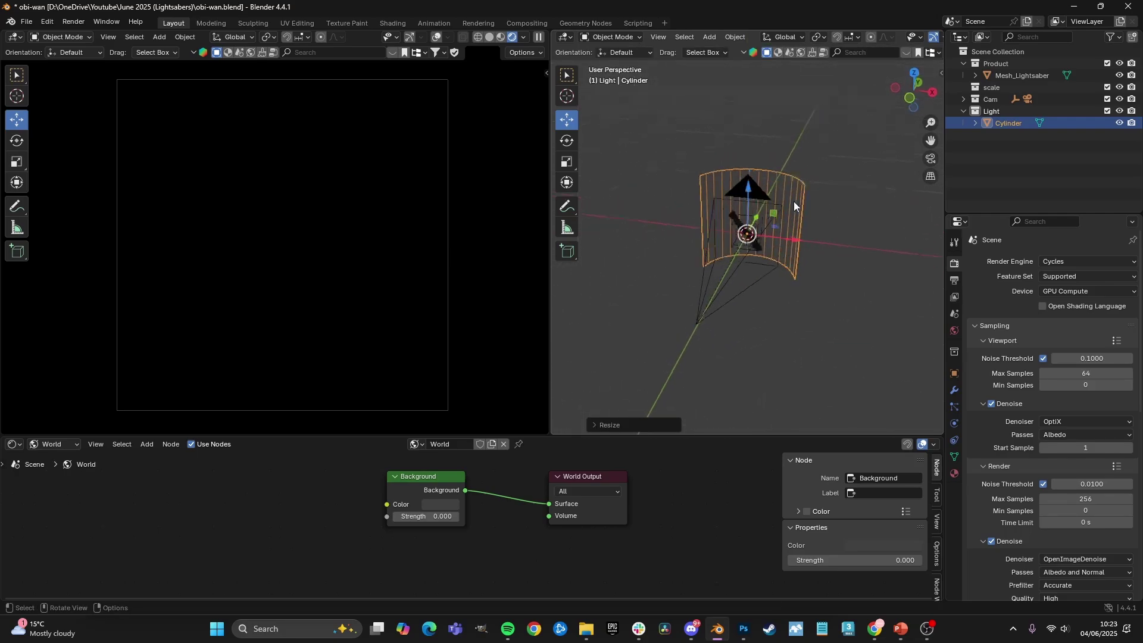
{"action": "key", "text": "KP_0"}
{"action": "key", "text": "s"}
{"action": "left_click", "coordinate": [797, 211]}
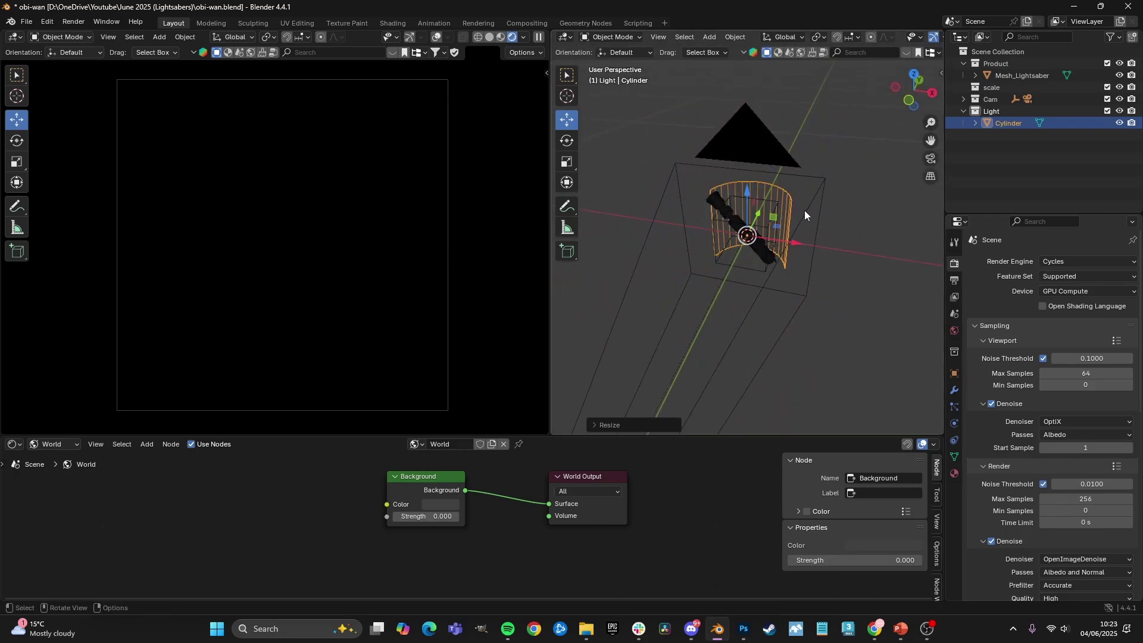
{"action": "key", "text": "KP_1"}
{"action": "key", "text": "s"}
{"action": "left_click", "coordinate": [798, 213]}
- Stretch the curved surface along Z and narrow it, ending at a scale of about 0.045, 0.045, 0.211
{"action": "key", "text": "shift+space"}
{"action": "key", "text": "s"}
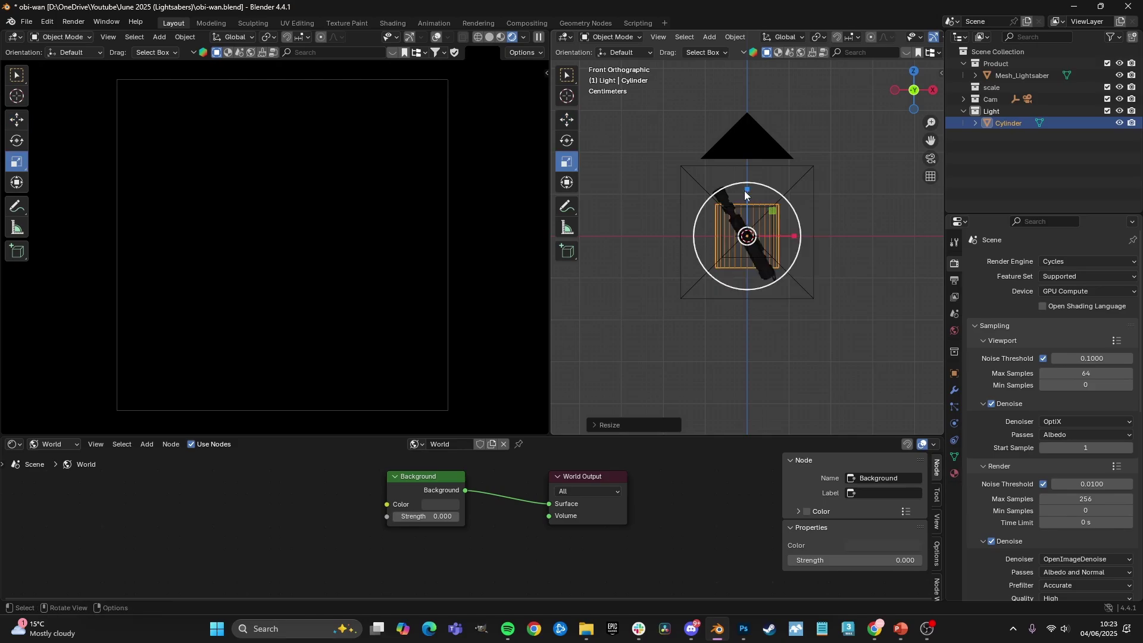
{"action": "left_click_drag", "start_coordinate": [747, 188], "coordinate": [747, 108]}
{"action": "key", "text": "s"}
{"action": "left_click", "coordinate": [809, 210]}
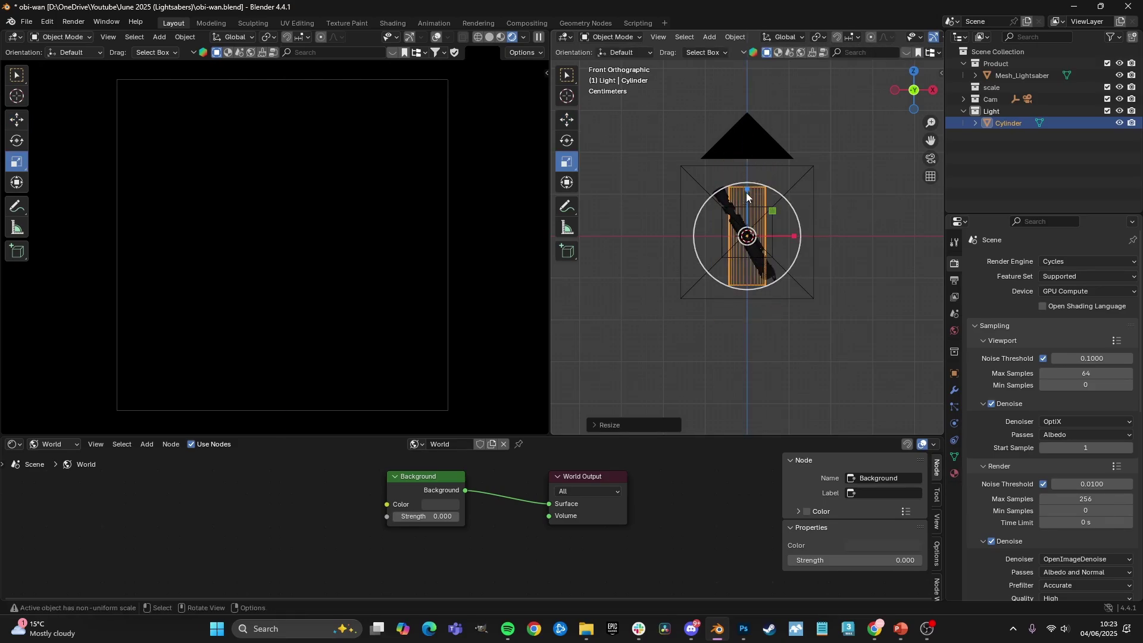
{"action": "left_click_drag", "start_coordinate": [747, 191], "coordinate": [745, 154]}
- Move the curved surface behind the lightsaber, to about 16.3 cm along Y
{"action": "middle_click_drag", "start_coordinate": [806, 222], "coordinate": [744, 250]}
{"action": "key", "text": "KP_0"}
{"action": "key", "text": "shift+space"}
{"action": "key", "text": "g"}
{"action": "left_click_drag", "start_coordinate": [783, 228], "coordinate": [847, 232]}
{"action": "middle_click_drag", "start_coordinate": [712, 240], "coordinate": [788, 214]}
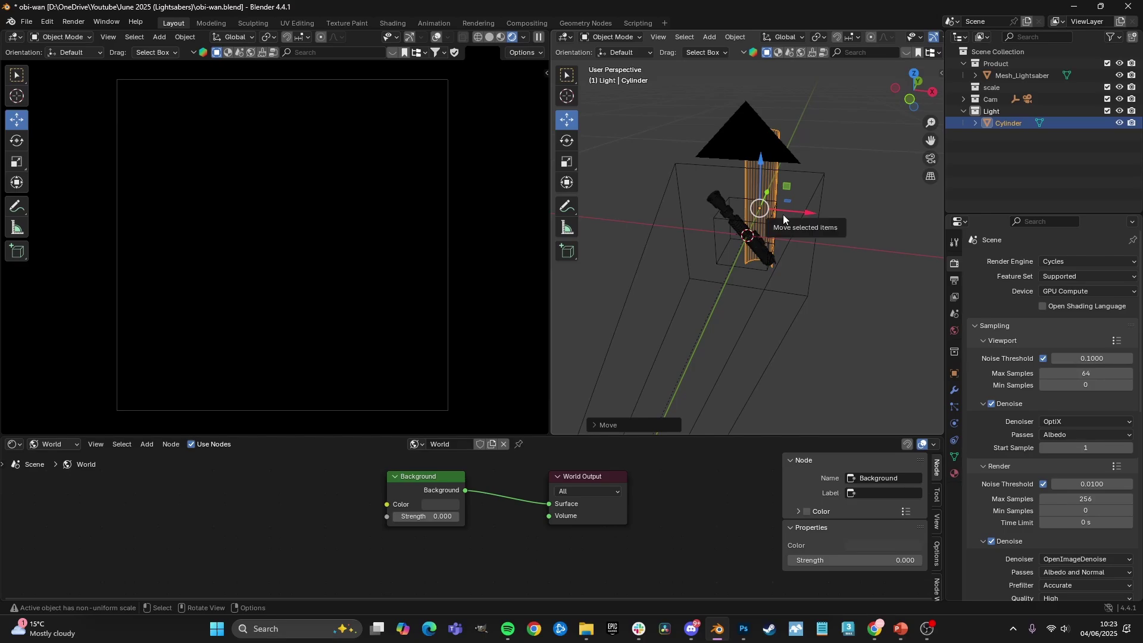
- Rotate the curved surface about -32° around Y to match the lightsaber's tilt and center it behind the saber in camera view
{"action": "key", "text": "KP_0"}
{"action": "key", "text": "shift+space"}
{"action": "key", "text": "r"}
{"action": "left_click_drag", "start_coordinate": [778, 224], "coordinate": [756, 211]}
{"action": "key", "text": "g"}
{"action": "left_click", "coordinate": [757, 211]}
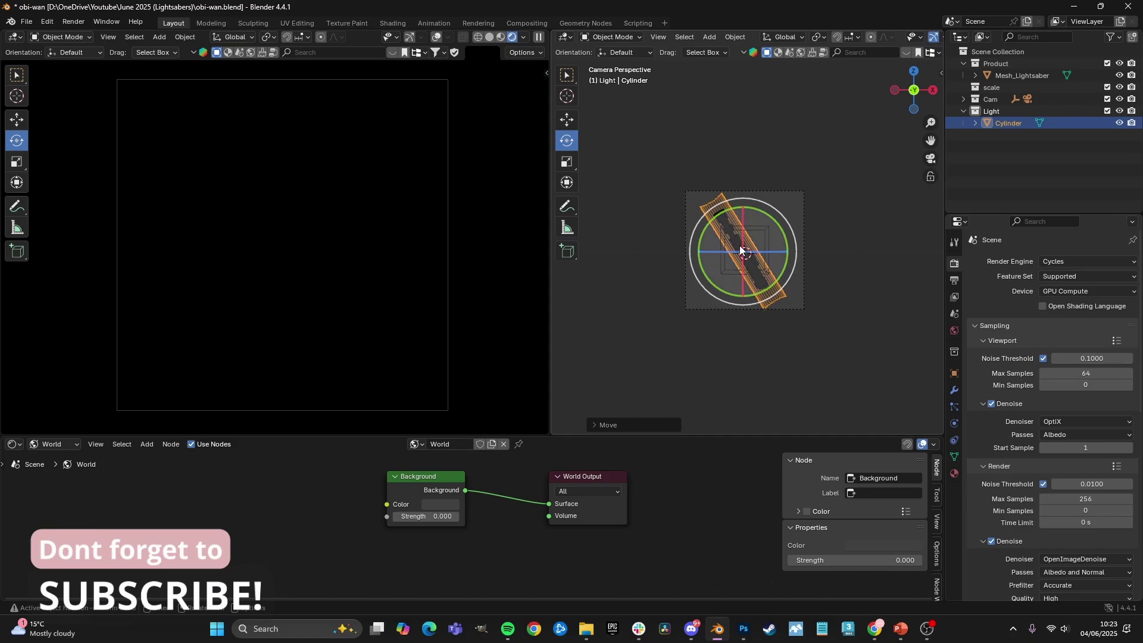
{"action": "scroll", "coordinate": [706, 176], "scroll_direction": "up", "scroll_amount": 1}
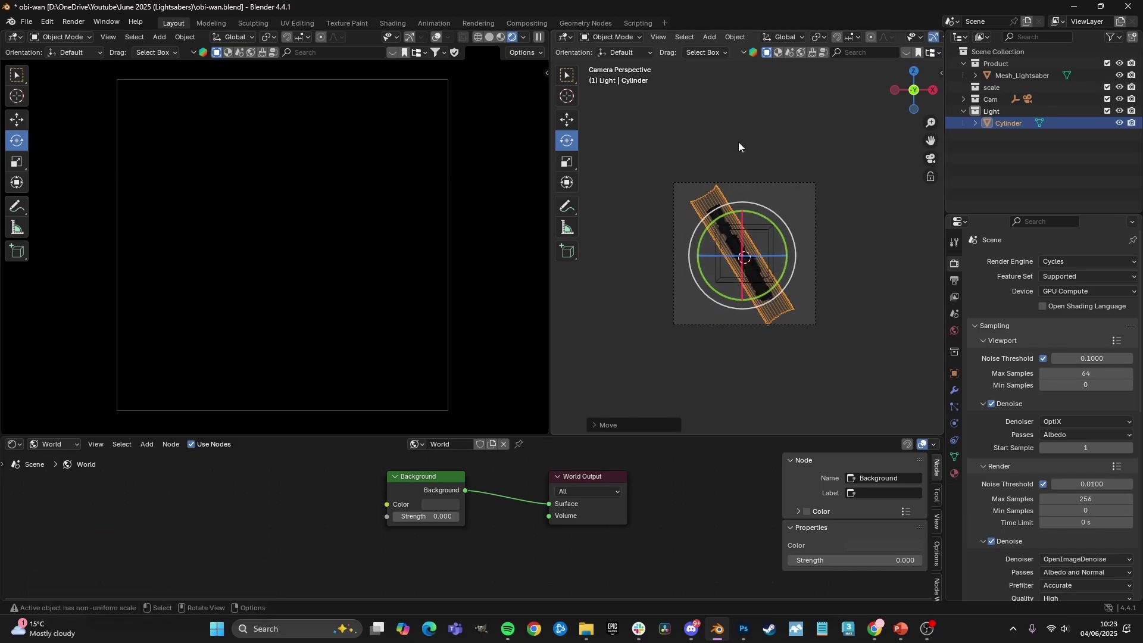
- Switch the shader editor to object shading, create a new material for the curved surface and move its Principled BSDF node aside
{"action": "left_click", "coordinate": [955, 373]}
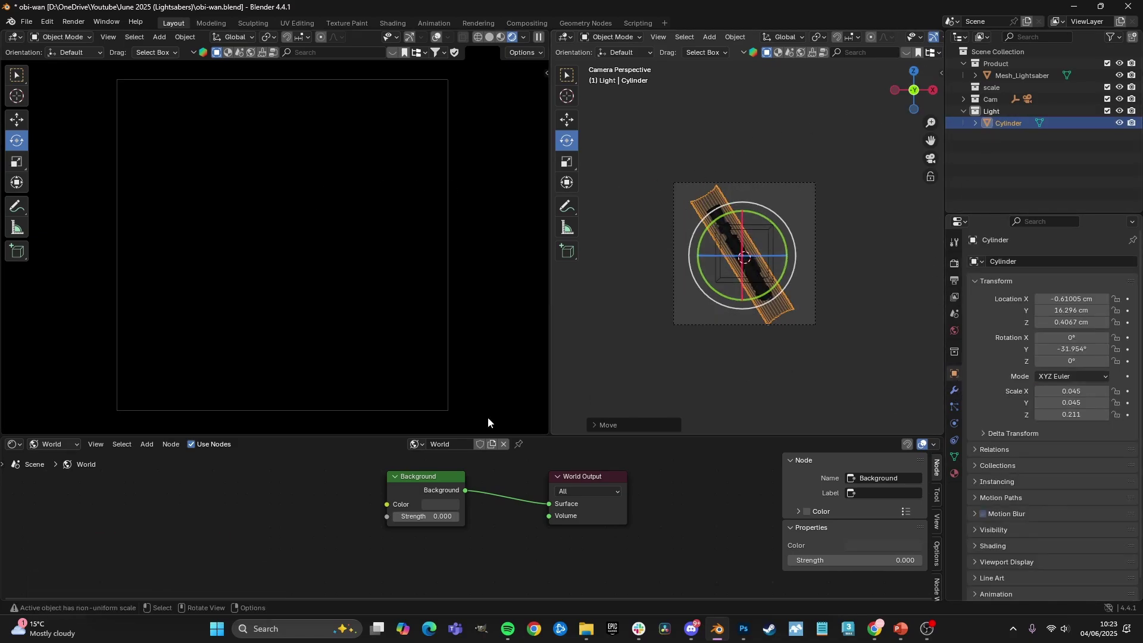
{"action": "left_click", "coordinate": [53, 444]}
{"action": "left_click", "coordinate": [55, 472]}
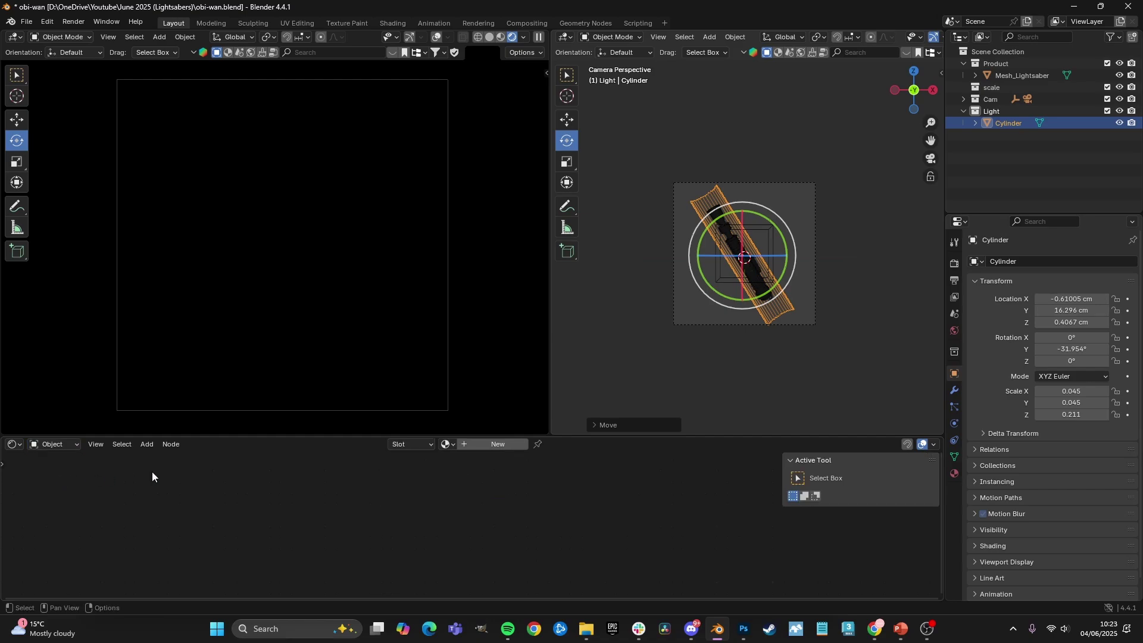
{"action": "left_click", "coordinate": [484, 445]}
{"action": "middle_click_drag", "start_coordinate": [512, 489], "coordinate": [600, 485]}
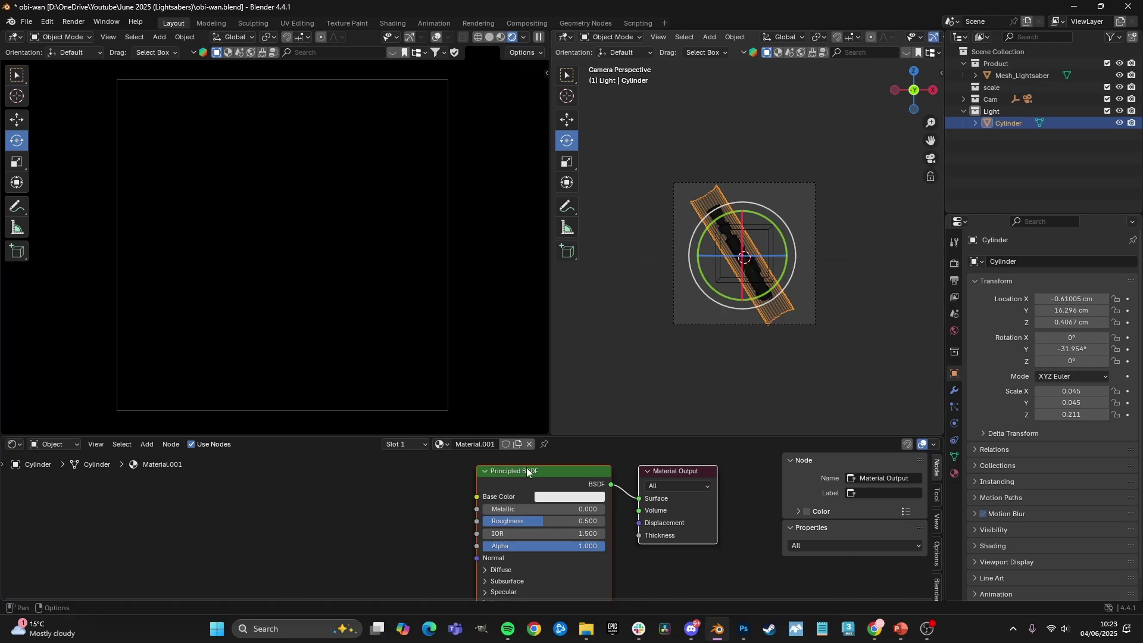
{"action": "left_click_drag", "start_coordinate": [527, 470], "coordinate": [348, 479]}
{"action": "middle_click_drag", "start_coordinate": [480, 509], "coordinate": [512, 492]}
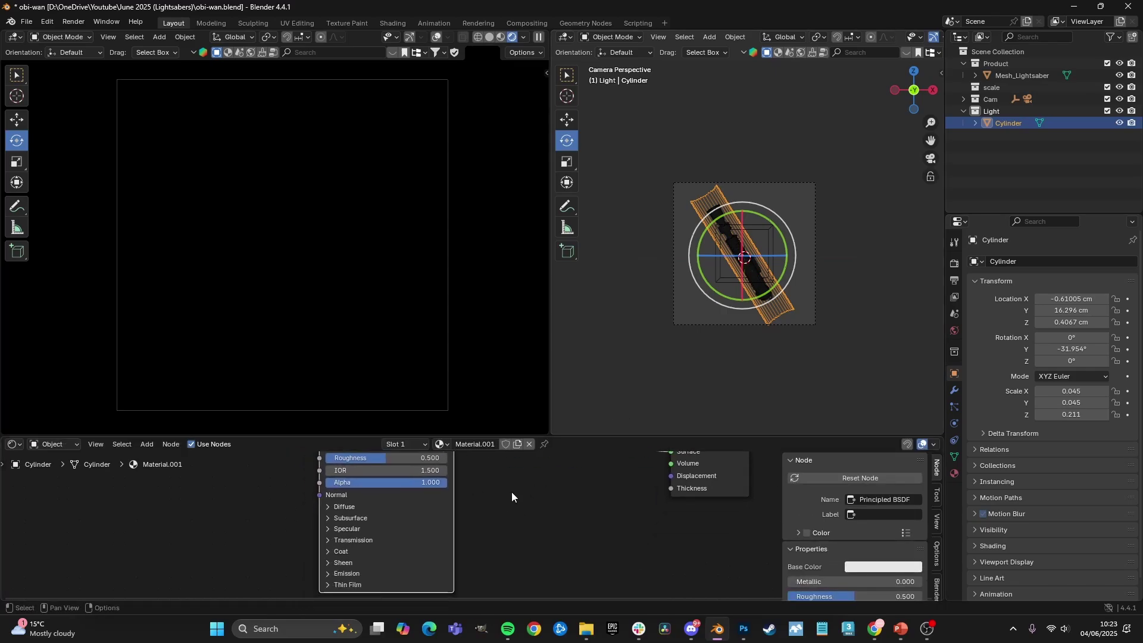
{"action": "left_click", "coordinate": [350, 575]}
{"action": "middle_click_drag", "start_coordinate": [460, 526], "coordinate": [459, 594]}
- Add an Emission shader with strength 5 and connect it to the Material Output's Surface in place of the Principled BSDF
{"action": "key", "text": "shift+a"}
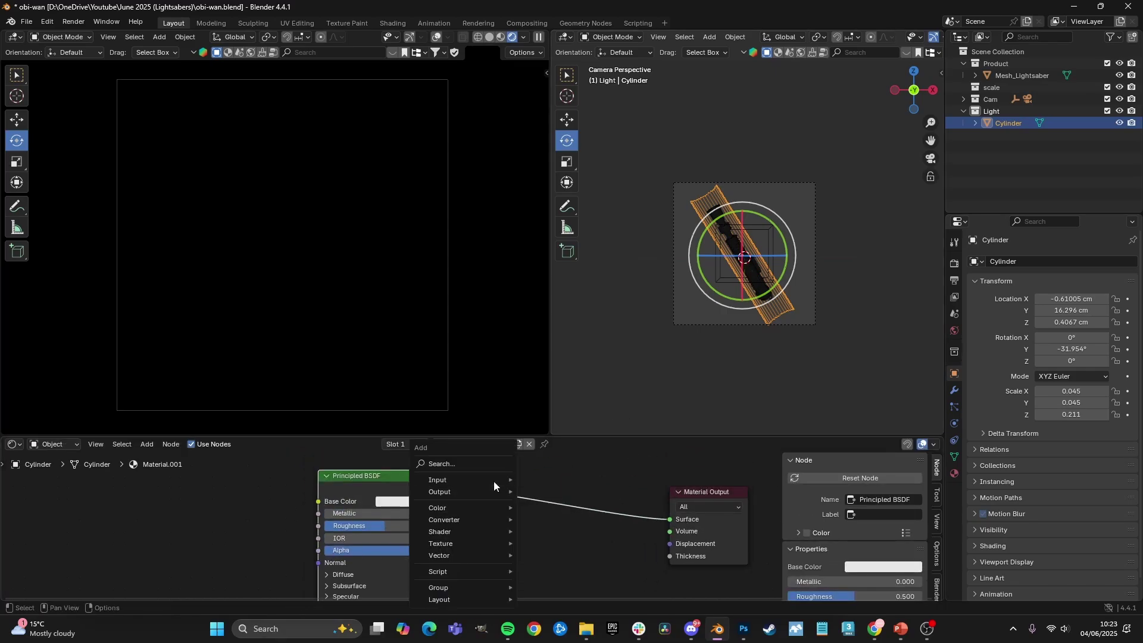
{"action": "left_click", "coordinate": [484, 464]}
{"action": "type", "text": "emi"}
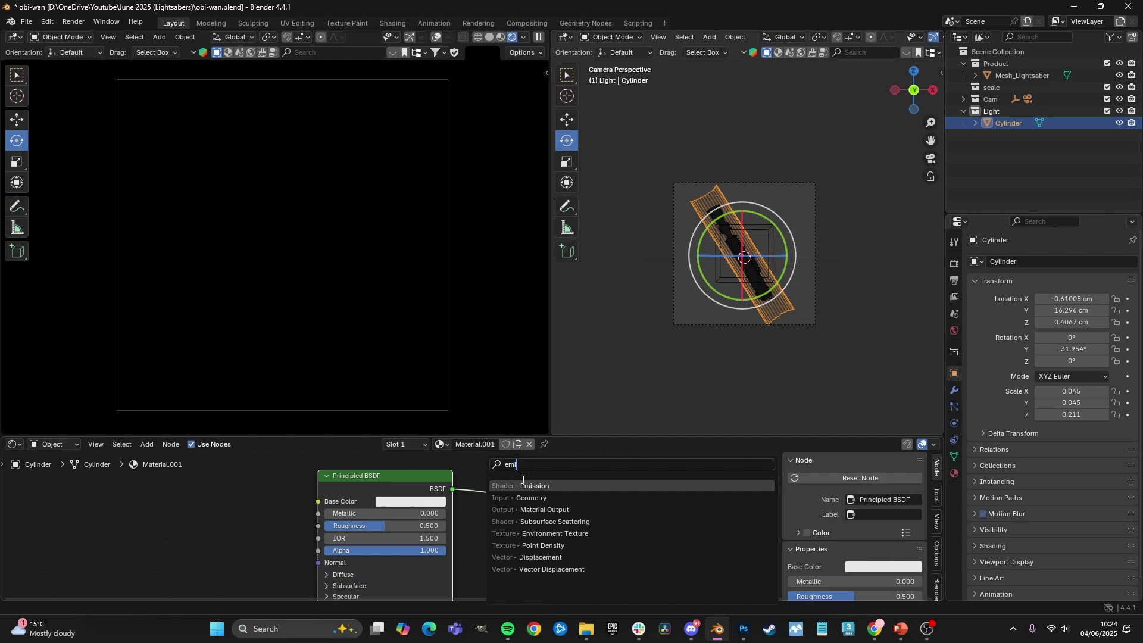
{"action": "key", "text": "Return"}
{"action": "left_click", "coordinate": [487, 480]}
{"action": "left_click_drag", "start_coordinate": [415, 482], "coordinate": [306, 507]}
{"action": "left_click_drag", "start_coordinate": [670, 519], "coordinate": [533, 542]}
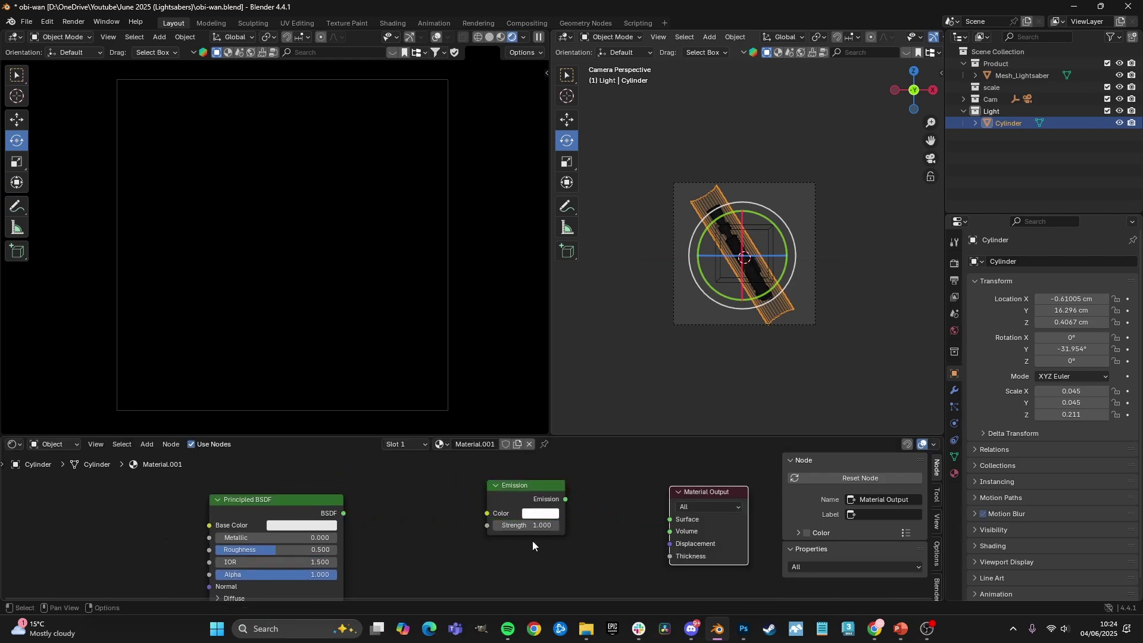
{"action": "left_click_drag", "start_coordinate": [565, 498], "coordinate": [670, 519]}
{"action": "left_click", "coordinate": [527, 526]}
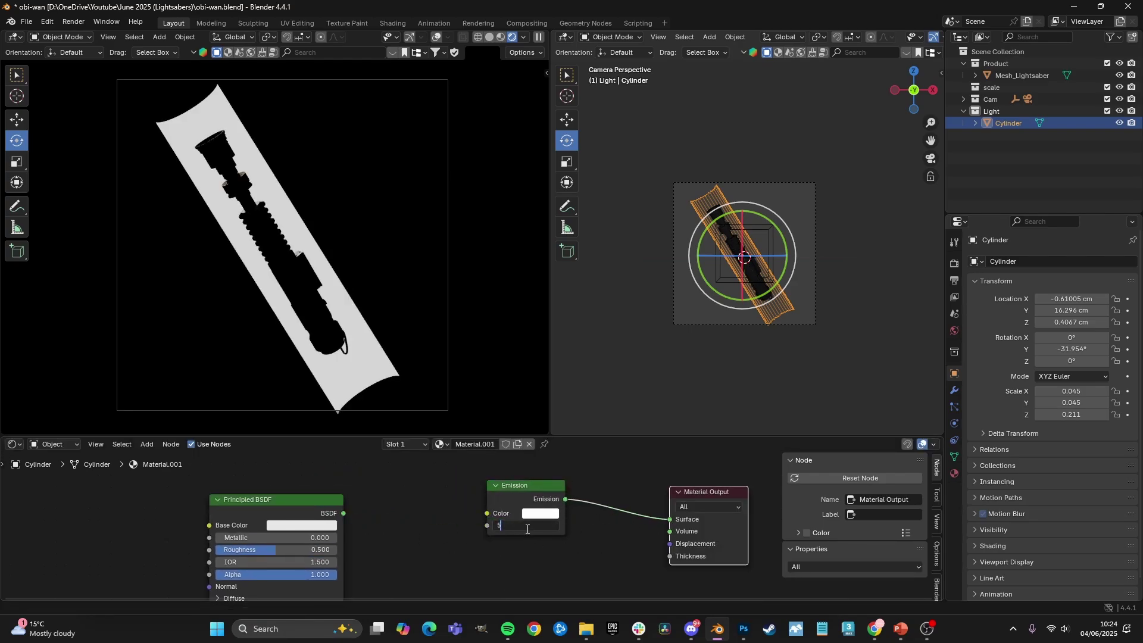
{"action": "type", "text": "5"}
{"action": "key", "text": "Return"}
- Turn off Camera ray visibility for the curved light surface so it stays hidden in the render
{"action": "middle_click_drag", "start_coordinate": [598, 266], "coordinate": [716, 309]}
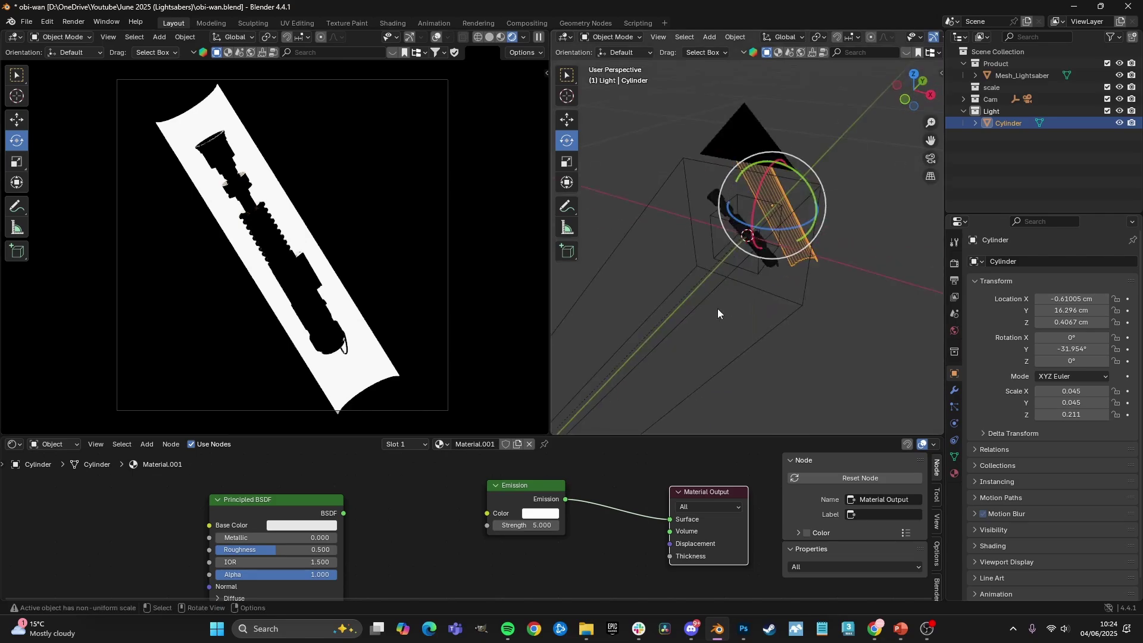
{"action": "key", "text": "KP_7"}
{"action": "scroll", "coordinate": [971, 363], "scroll_direction": "down", "scroll_amount": 1}
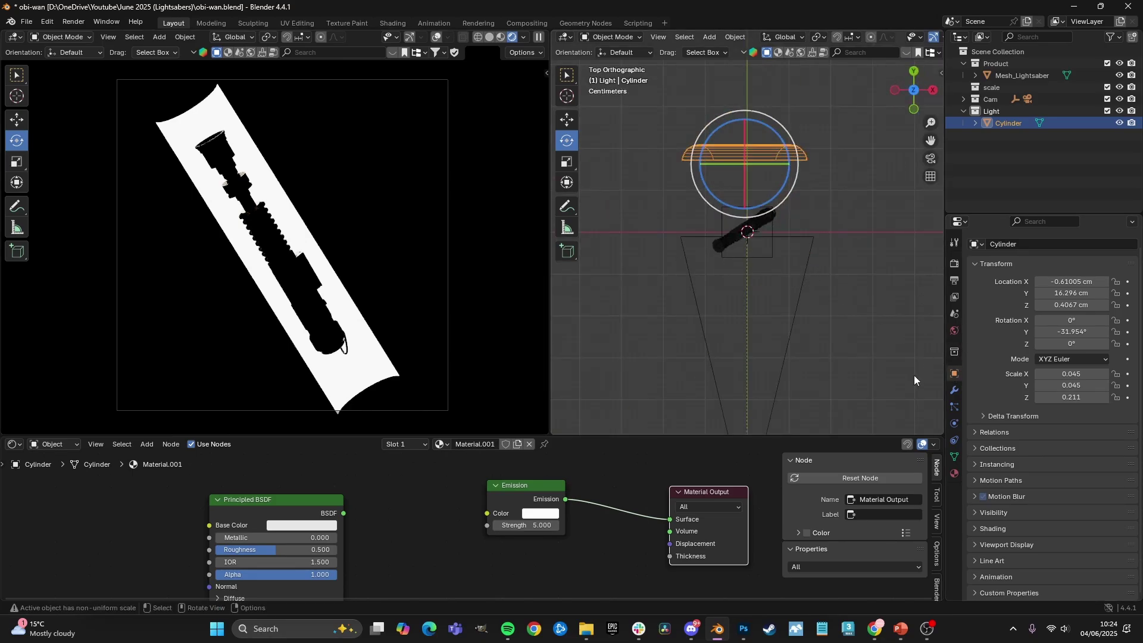
{"action": "left_click", "coordinate": [990, 529]}
{"action": "scroll", "coordinate": [1004, 514], "scroll_direction": "down", "scroll_amount": 6}
{"action": "left_click", "coordinate": [988, 371]}
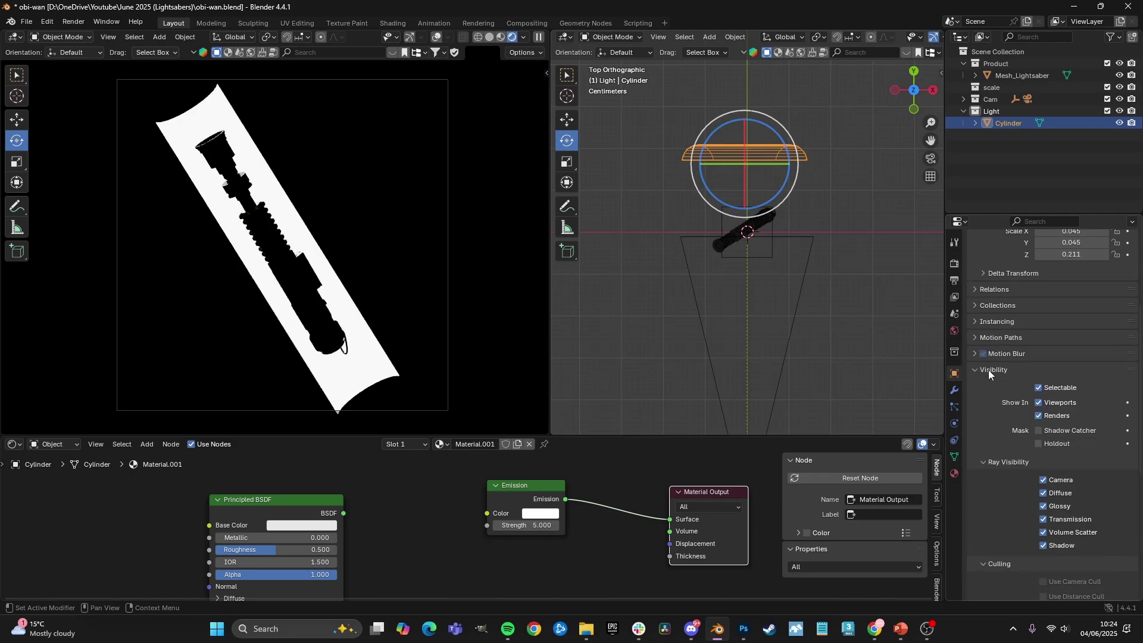
{"action": "scroll", "coordinate": [1019, 452], "scroll_direction": "down", "scroll_amount": 2}
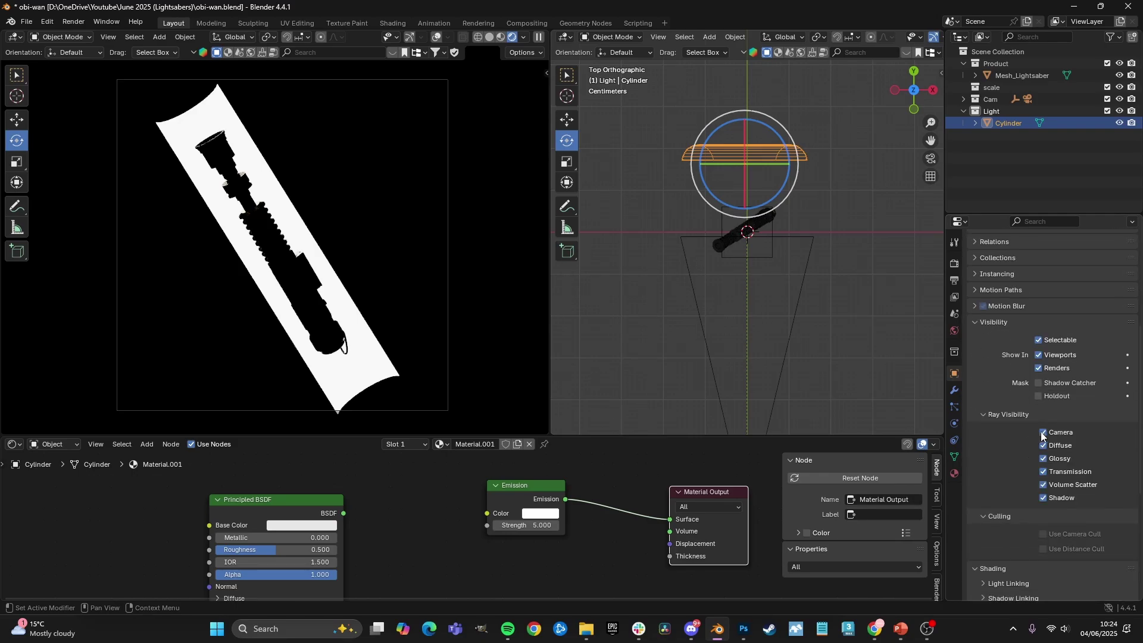
{"action": "left_click", "coordinate": [1043, 433]}
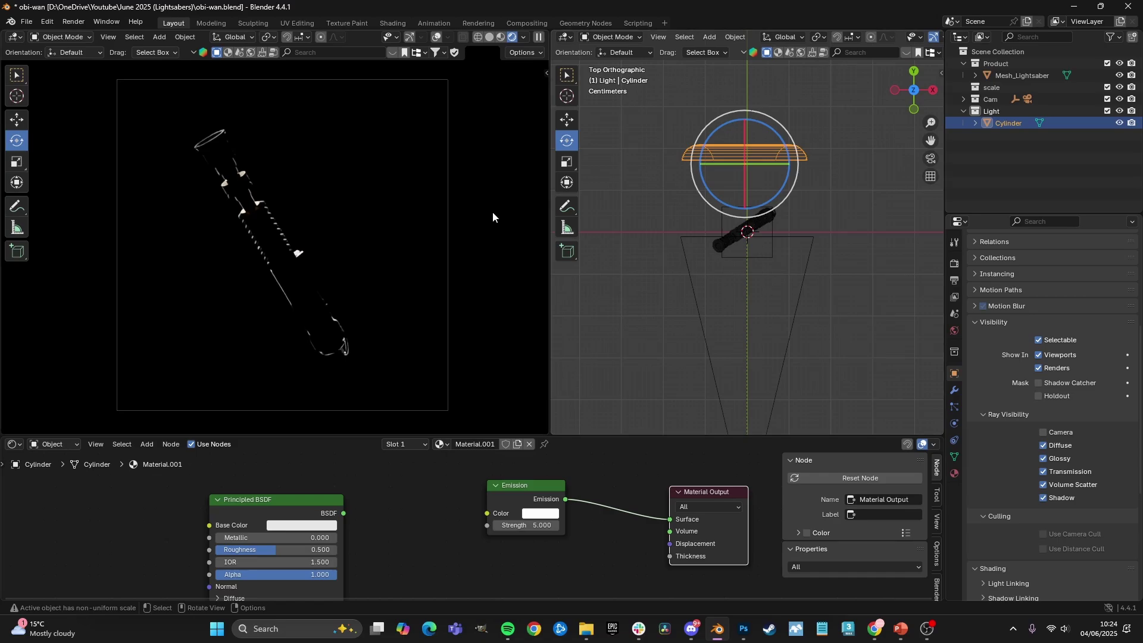
- Check the rim highlights on the lightsaber in the rendered view and lower the Emission strength to 3.9
{"action": "scroll", "coordinate": [373, 201], "scroll_direction": "up", "scroll_amount": 2}
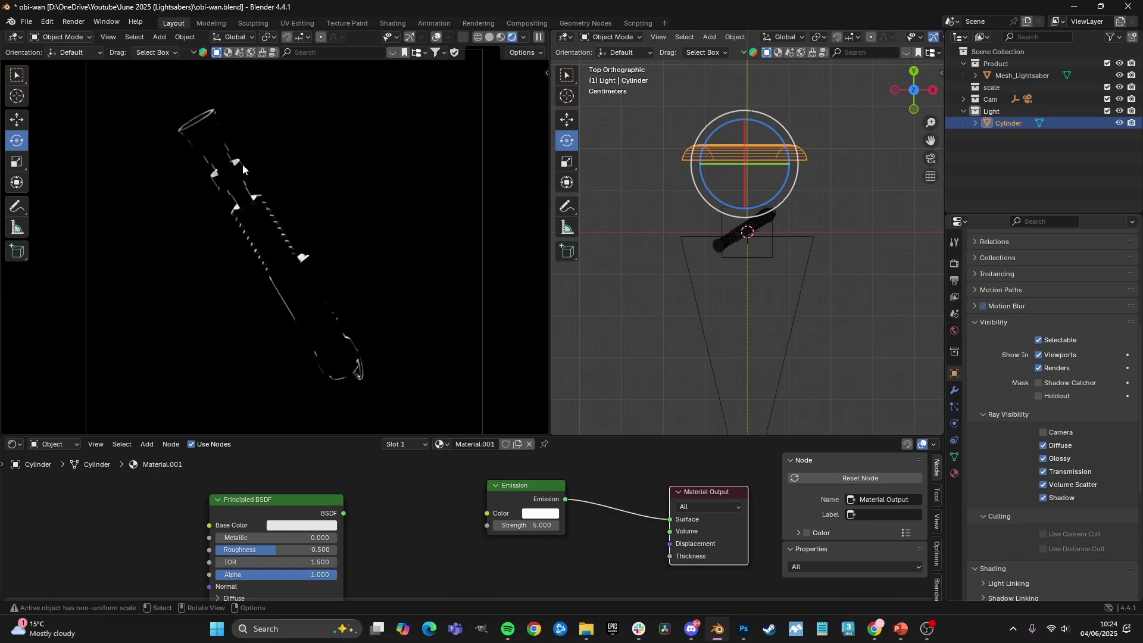
{"action": "mouse_move", "coordinate": [315, 250]}
{"action": "middle_mouse_down", "text": "shift"}
{"action": "mouse_move", "coordinate": [323, 202]}
{"action": "mouse_move", "coordinate": [318, 272]}
{"action": "middle_mouse_up", "text": "shift"}
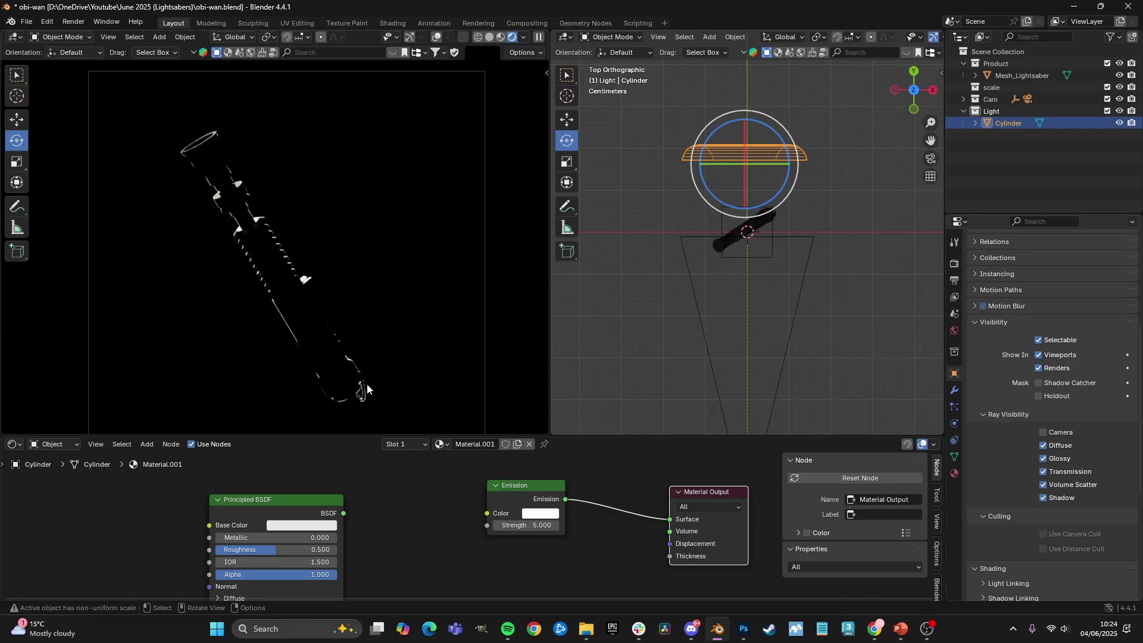
{"action": "scroll", "coordinate": [248, 238], "scroll_direction": "up", "scroll_amount": 8}
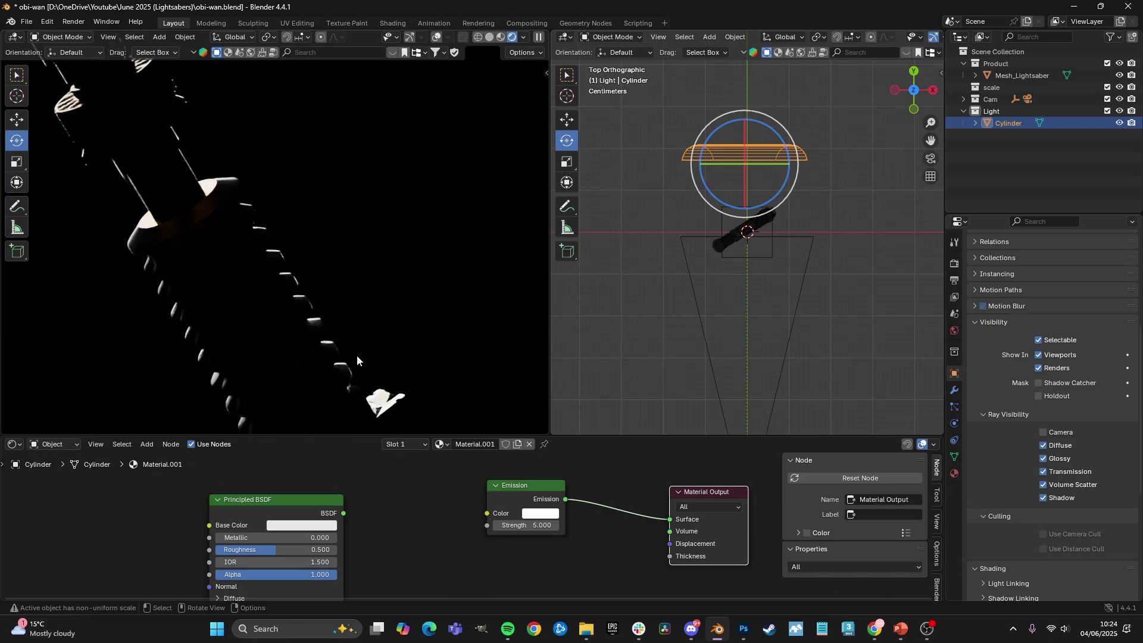
{"action": "scroll", "coordinate": [381, 400], "scroll_direction": "down", "scroll_amount": 3}
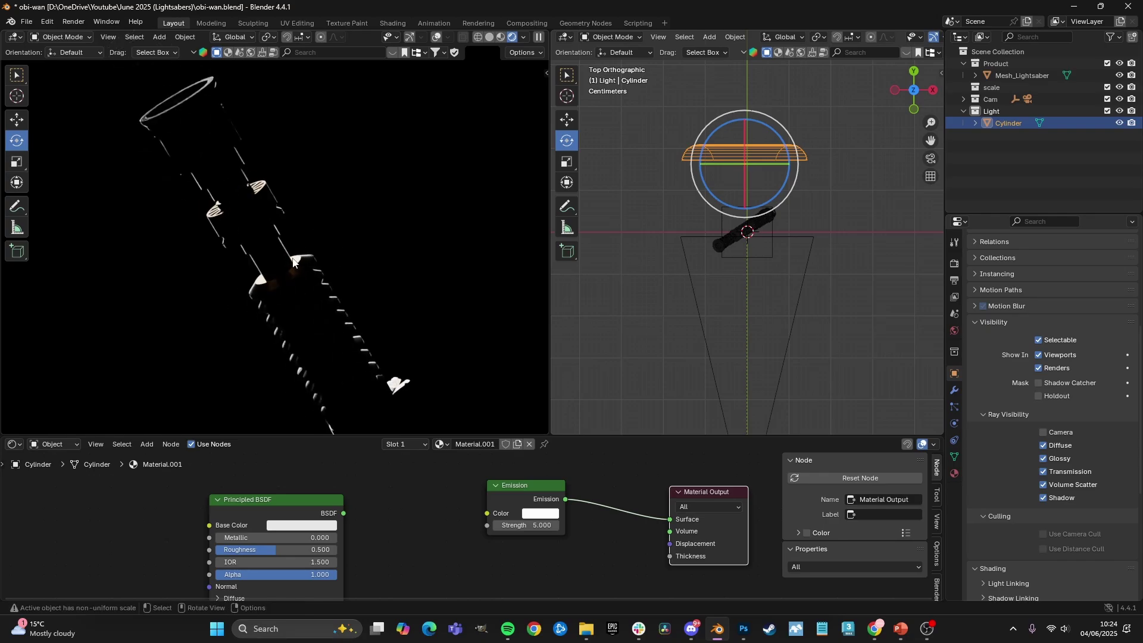
{"action": "scroll", "coordinate": [256, 200], "scroll_direction": "down", "scroll_amount": 5}
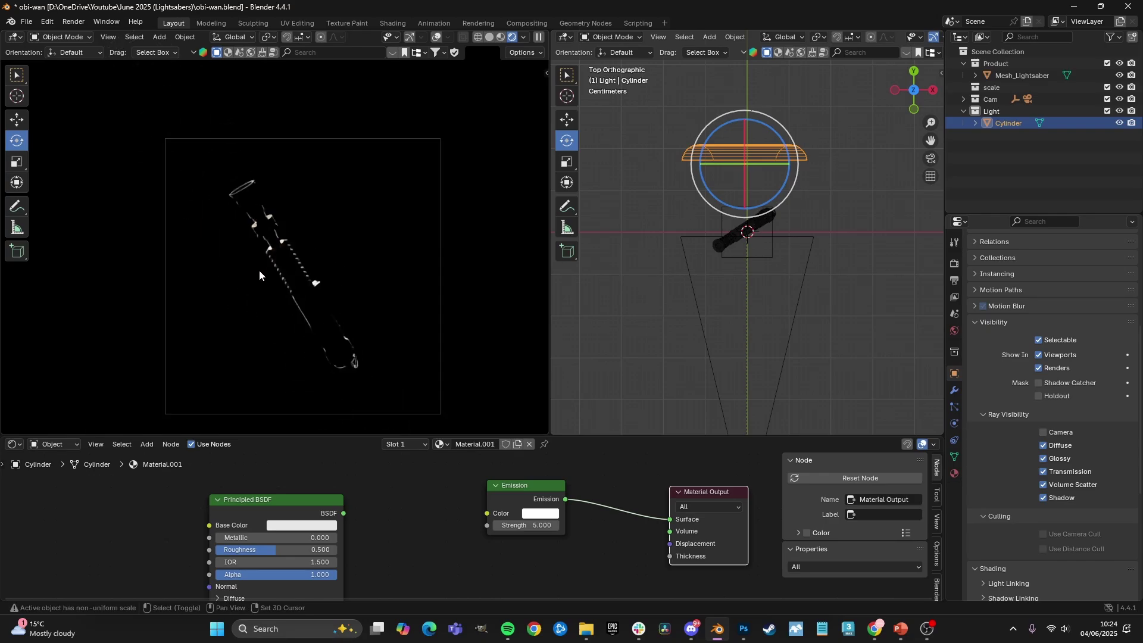
{"action": "scroll", "coordinate": [268, 246], "scroll_direction": "up", "scroll_amount": 1}
{"action": "middle_click_drag", "start_coordinate": [267, 245], "coordinate": [251, 209], "text": "shift"}
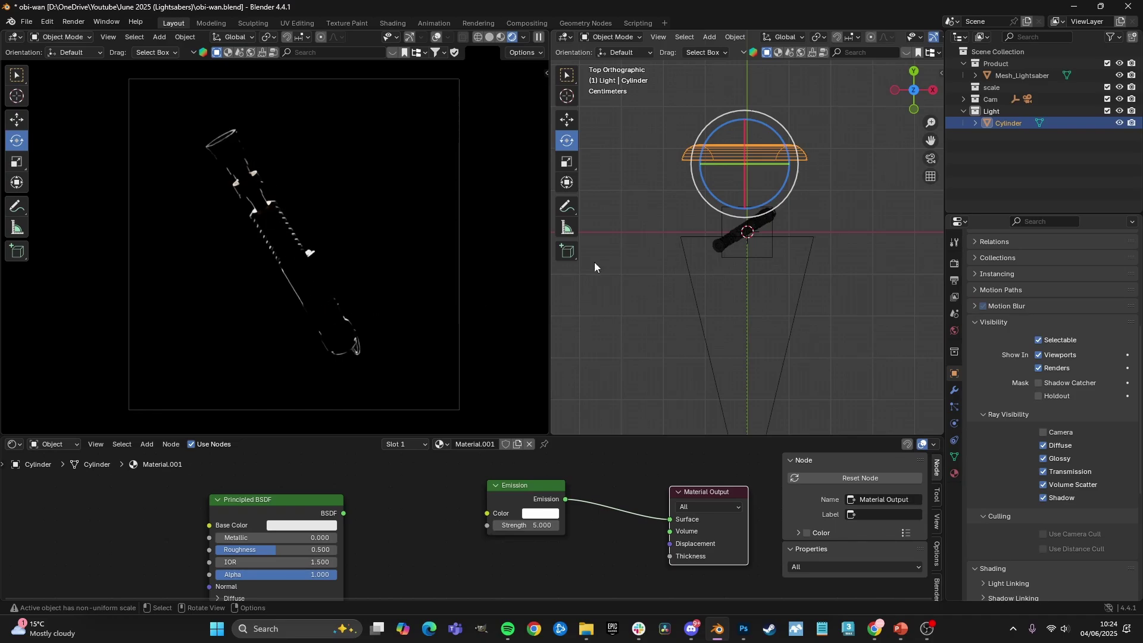
{"action": "mouse_move", "coordinate": [539, 525]}
{"action": "left_mouse_down"}
{"action": "mouse_move", "coordinate": [494, 525]}
{"action": "mouse_move", "coordinate": [534, 525]}
{"action": "left_mouse_up"}
- Duplicate the curved light surface and place the copy between the lightsaber and the camera
{"action": "key", "text": "shift+d"}
{"action": "right_click", "coordinate": [775, 379]}
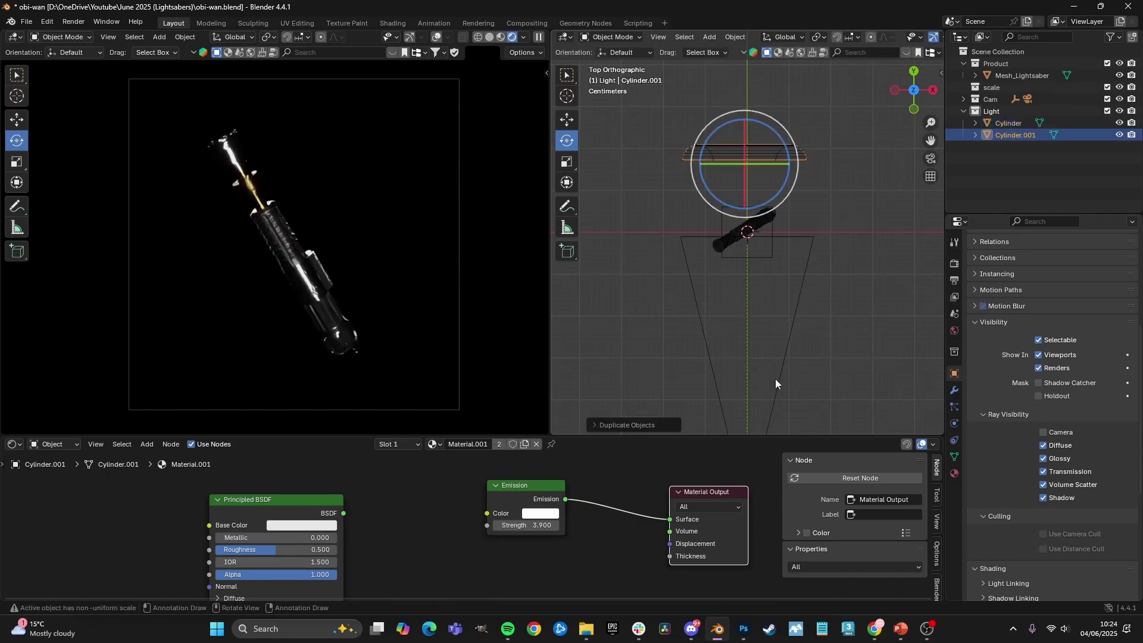
{"action": "scroll", "coordinate": [768, 261], "scroll_direction": "down", "scroll_amount": 4}
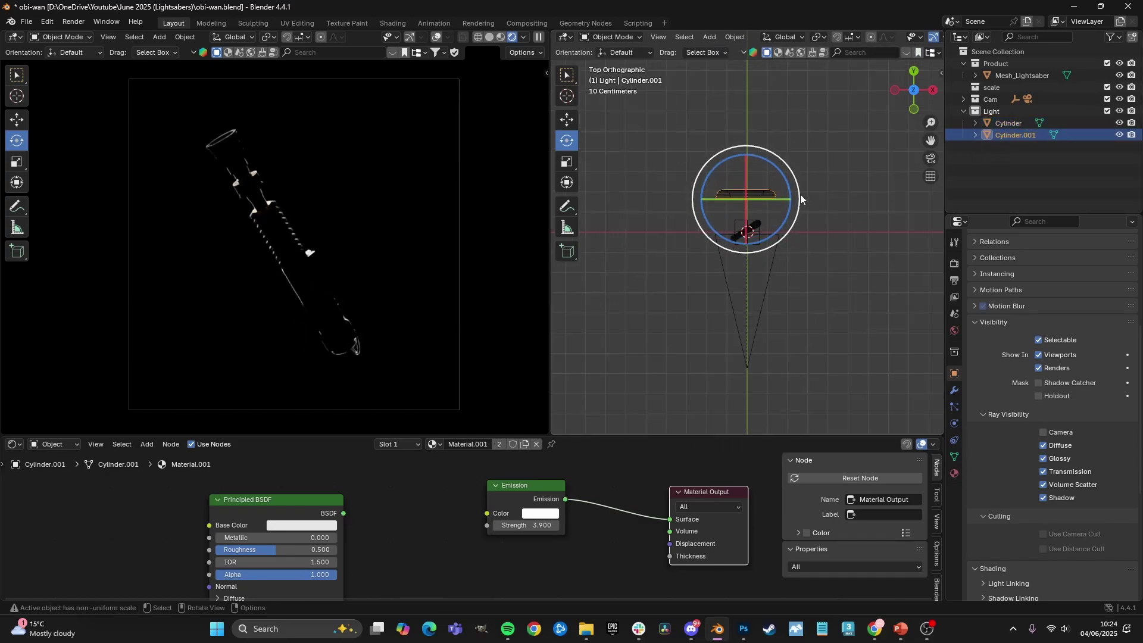
{"action": "key", "text": "g"}
{"action": "left_click", "coordinate": [789, 302]}
- Try the front light copy freely rotated with an Emission strength of 24.9, and delete the copy
{"action": "key", "text": "r"}
{"action": "key", "text": "r"}
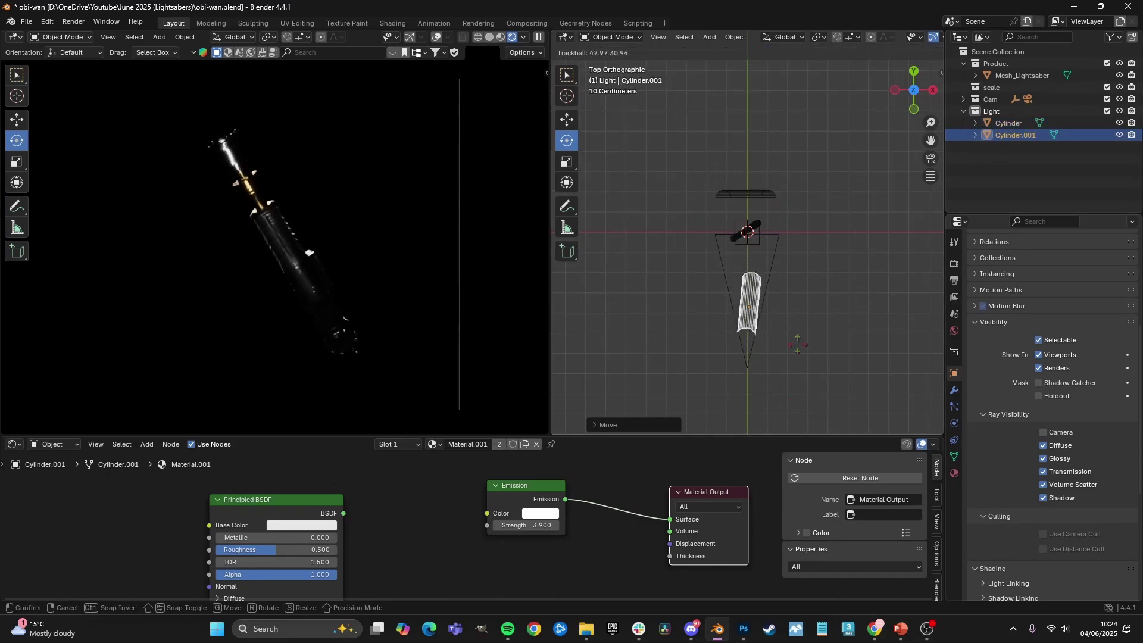
{"action": "left_click", "coordinate": [528, 410]}
{"action": "left_click_drag", "start_coordinate": [541, 525], "coordinate": [665, 526]}
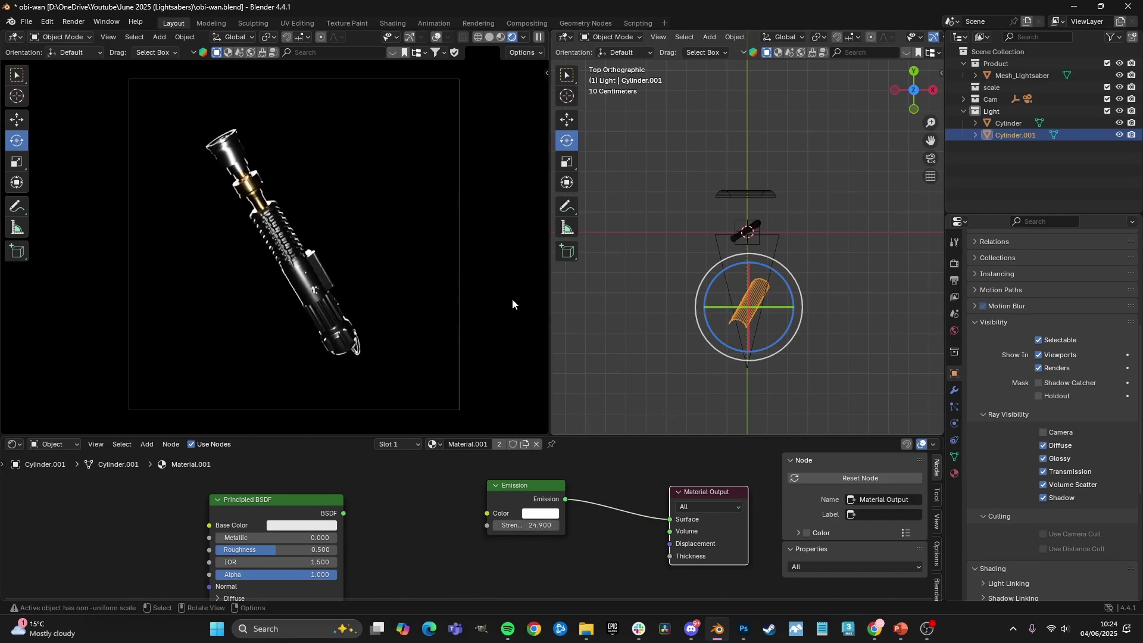
{"action": "key", "text": "Delete"}
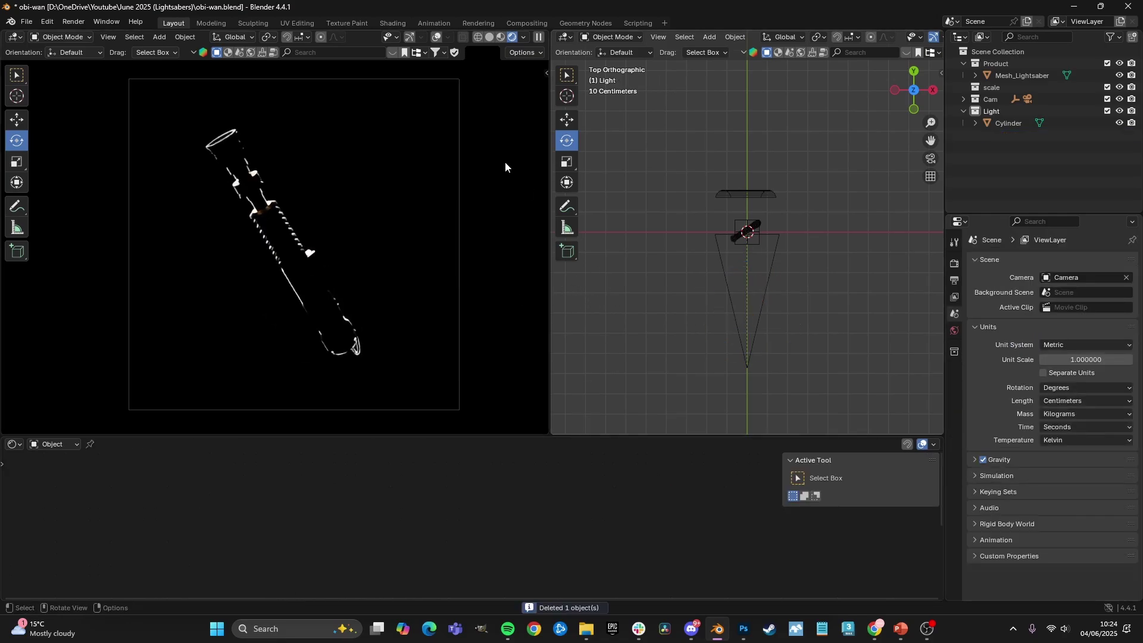
- Try rotating the remaining curved light behind the lightsaber about its Y axis, and undo the rotation
{"action": "left_click", "coordinate": [763, 191]}
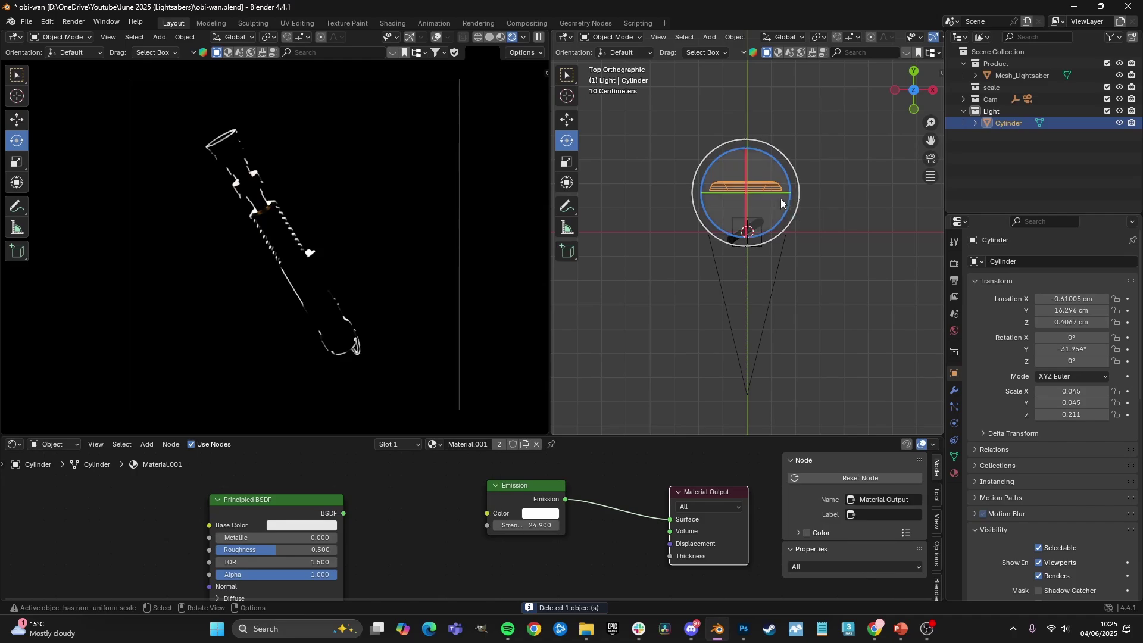
{"action": "mouse_move", "coordinate": [781, 198]}
{"action": "middle_mouse_down"}
{"action": "mouse_move", "coordinate": [769, 173]}
{"action": "mouse_move", "coordinate": [793, 180]}
{"action": "mouse_move", "coordinate": [777, 217]}
{"action": "middle_mouse_up"}
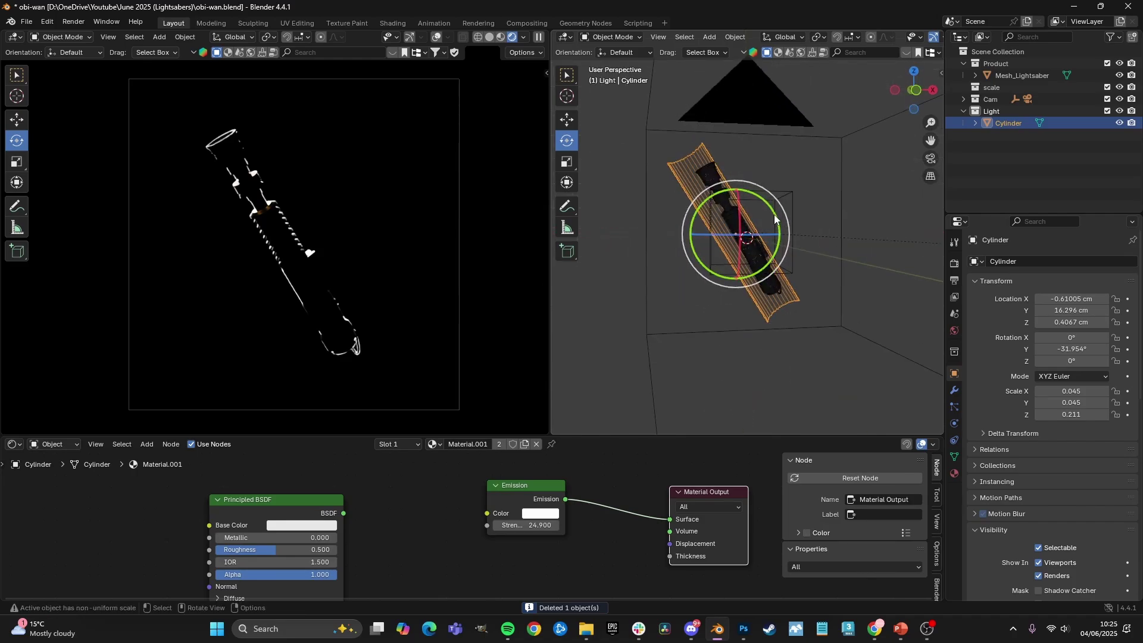
{"action": "key", "text": "r"}
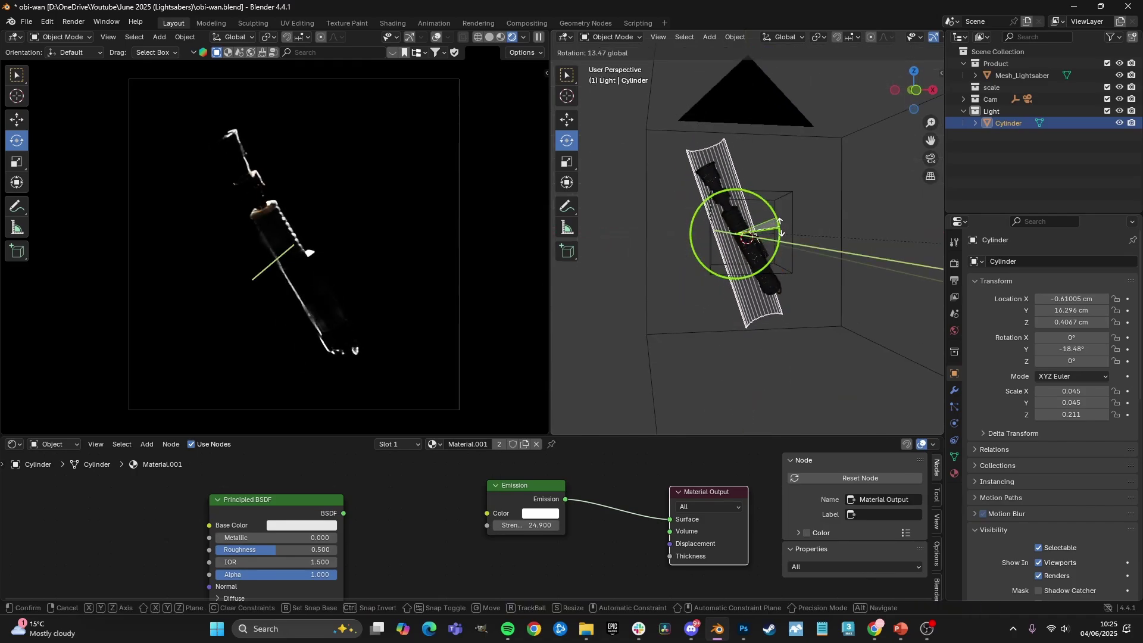
{"action": "left_click_drag", "start_coordinate": [777, 219], "coordinate": [773, 209]}
{"action": "key", "text": "ctrl+z"}
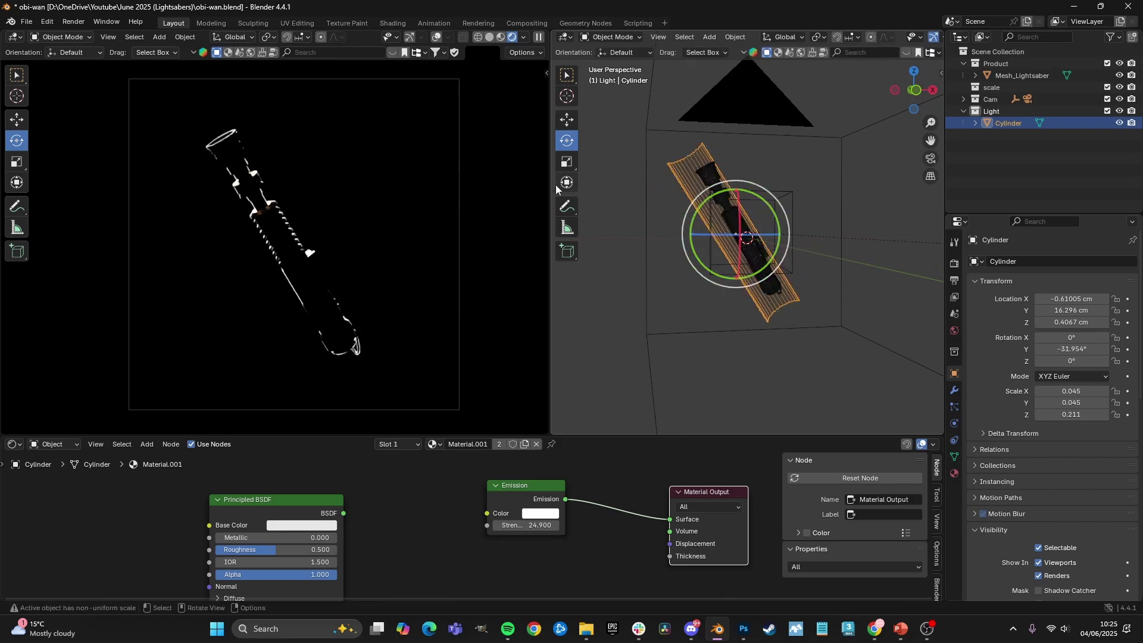
- From the camera view, try the rim light off to the upper right of the lightsaber and bring it back behind the hilt
{"action": "scroll", "coordinate": [323, 197], "scroll_direction": "up", "scroll_amount": 2}
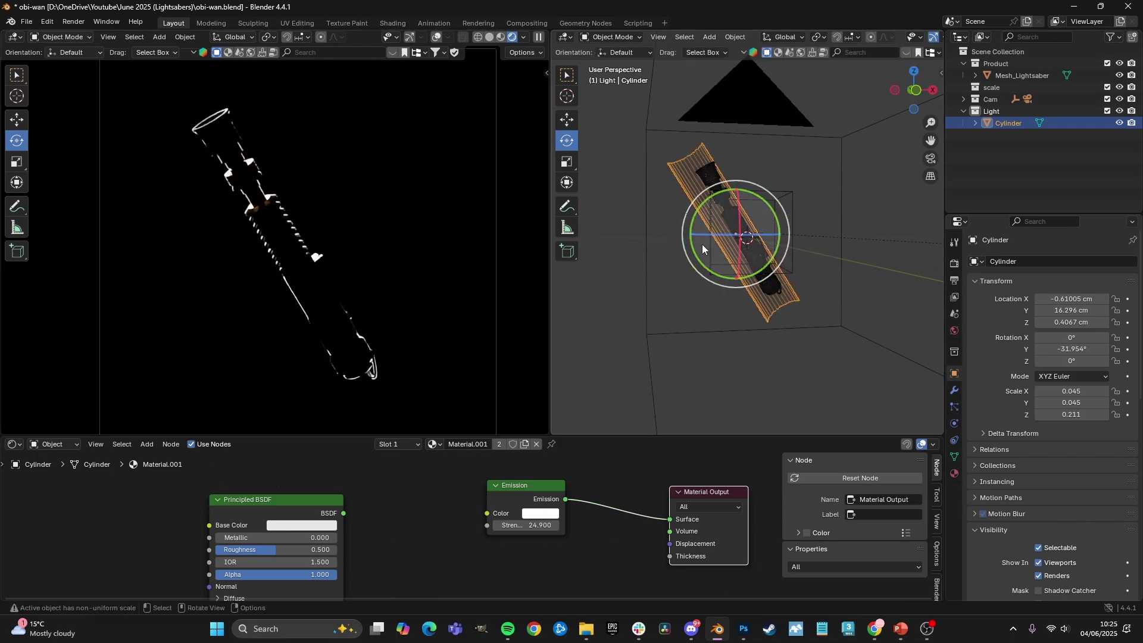
{"action": "key", "text": "KP_0"}
{"action": "scroll", "coordinate": [773, 206], "scroll_direction": "up", "scroll_amount": 2}
{"action": "key", "text": "g"}
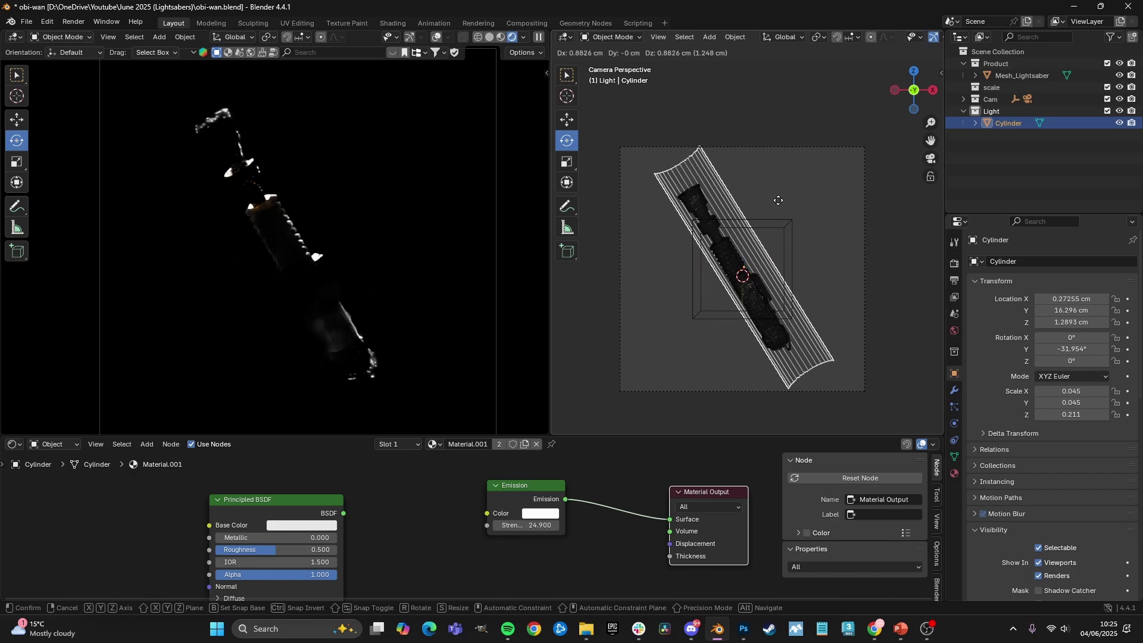
{"action": "left_click", "coordinate": [779, 199]}
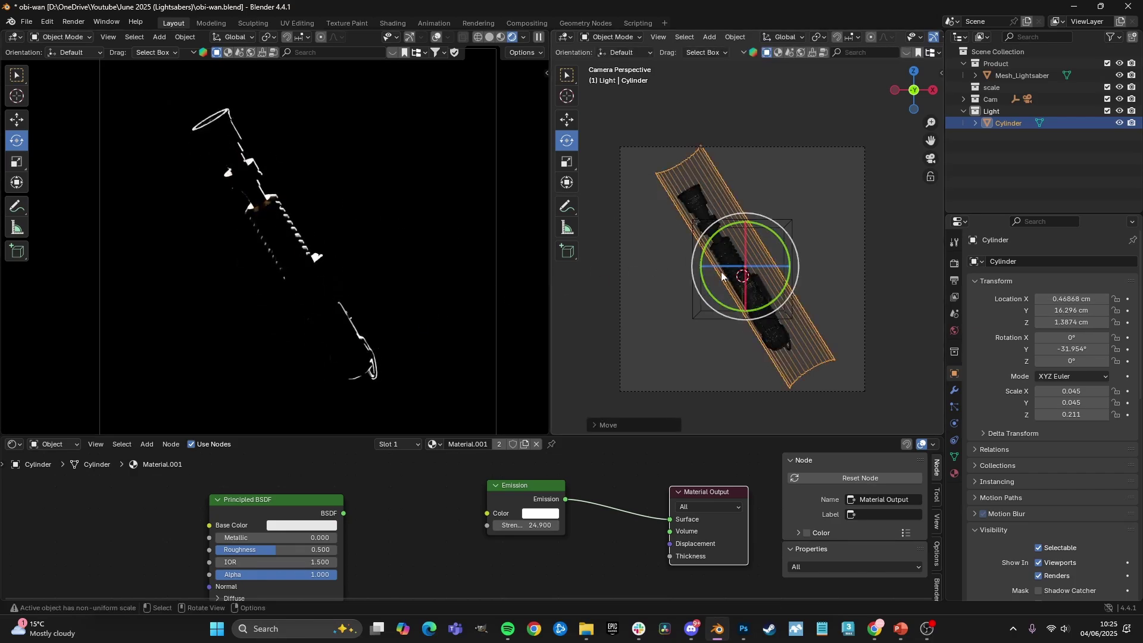
{"action": "key", "text": "g"}
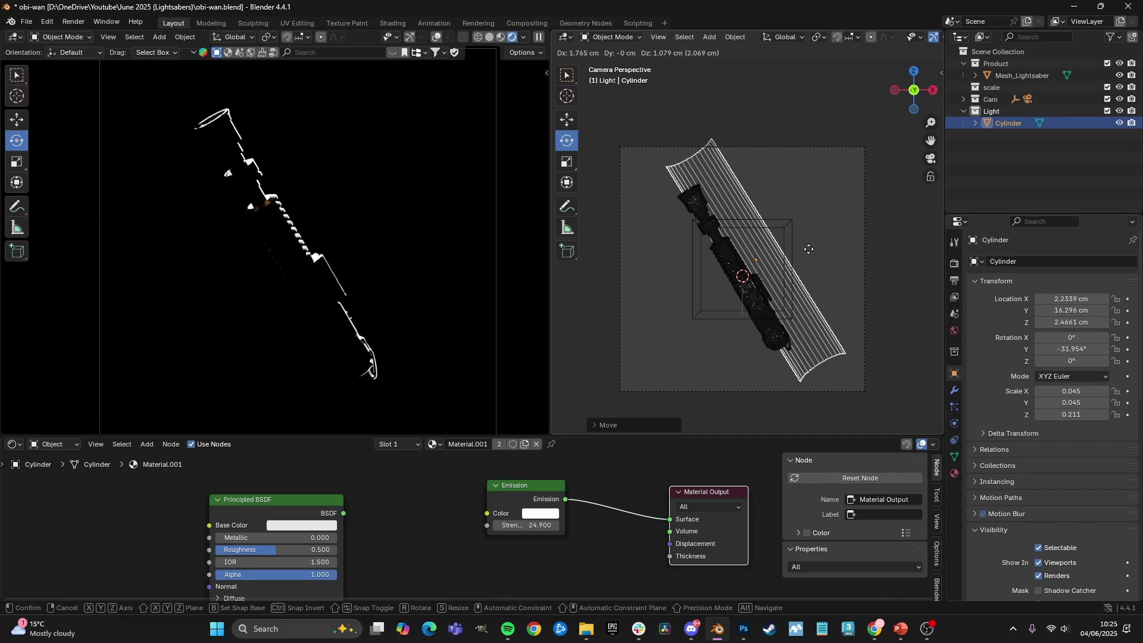
{"action": "left_click", "coordinate": [797, 254]}
{"action": "key", "text": "g"}
{"action": "left_click", "coordinate": [773, 258]}
{"action": "key", "text": "shift+space"}
{"action": "key", "text": "s"}
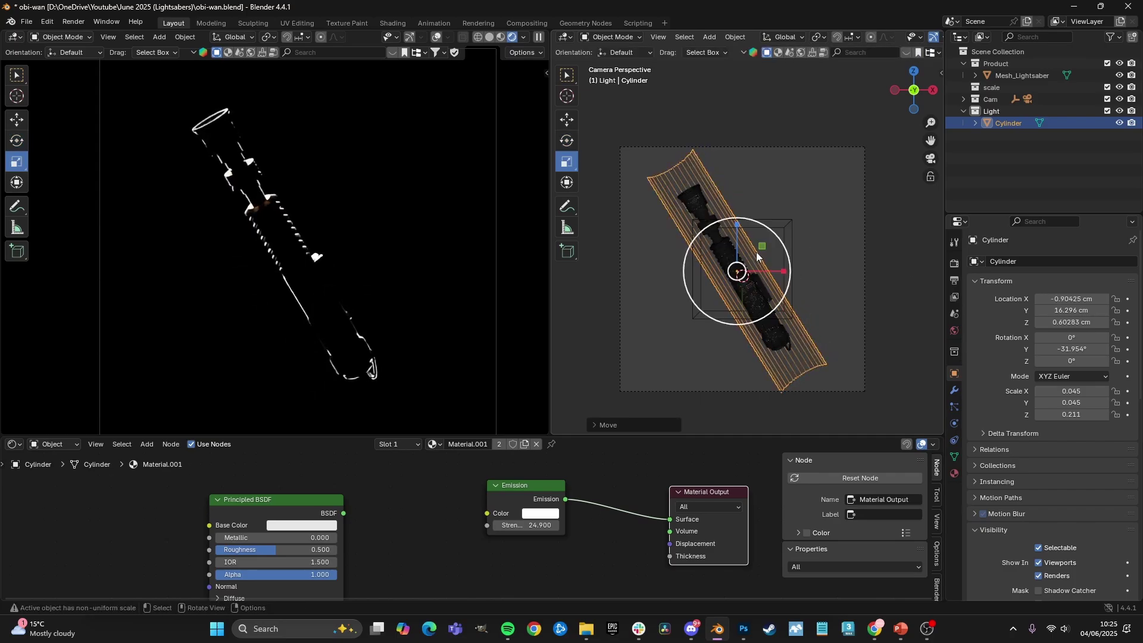
- Select the vertices at the rim light's upper end in Edit Mode and try moving them outward
{"action": "key", "text": "Tab"}
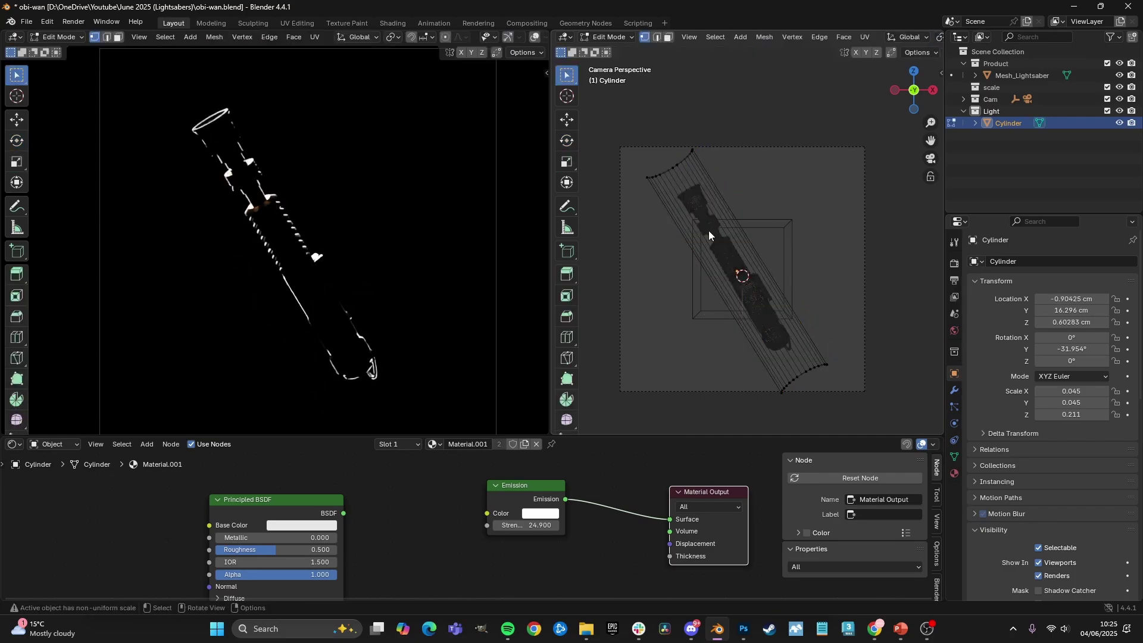
{"action": "key", "text": "Tab"}
{"action": "key", "text": "Tab"}
{"action": "key", "text": "z"}
{"action": "key", "text": "z"}
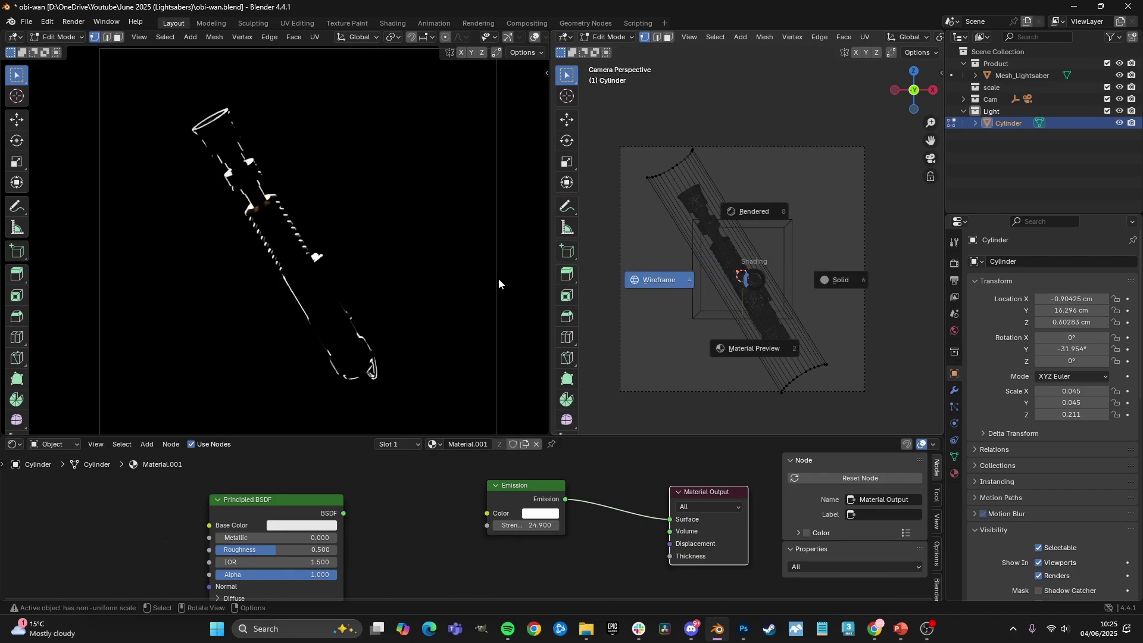
{"action": "left_click", "coordinate": [499, 280]}
{"action": "left_click_drag", "start_coordinate": [619, 124], "coordinate": [778, 231]}
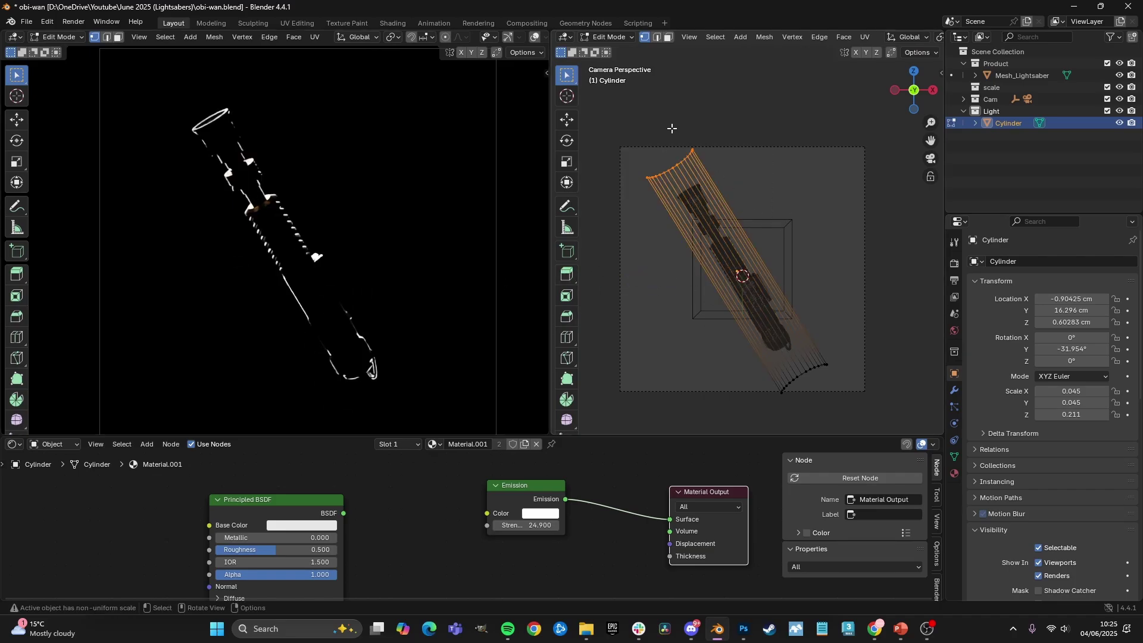
{"action": "key", "text": "g"}
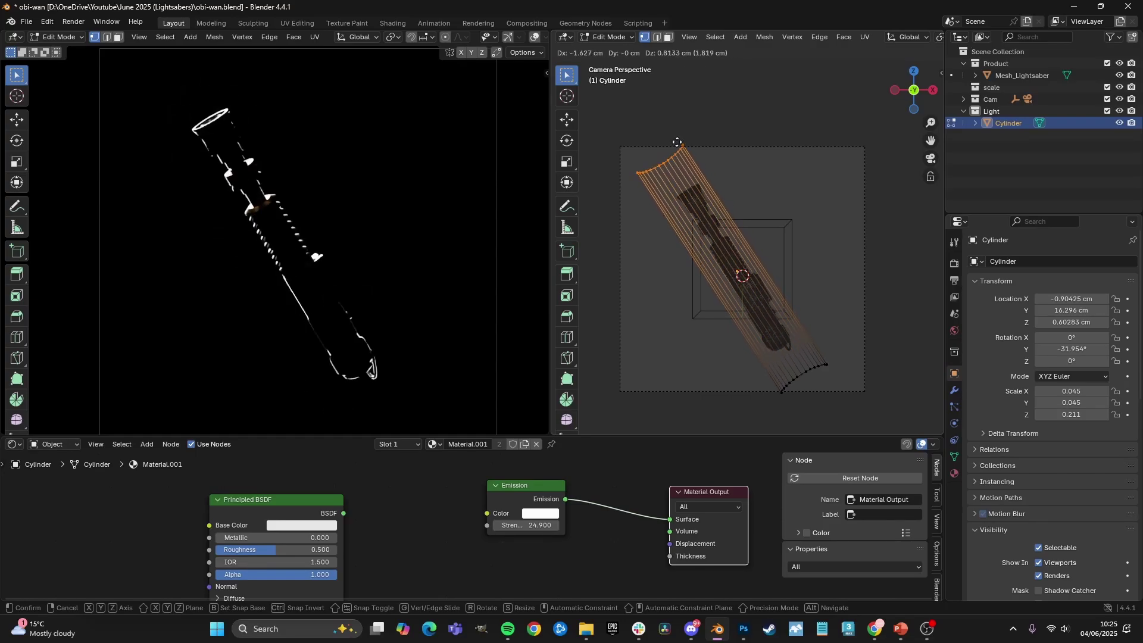
{"action": "right_click", "coordinate": [712, 198]}
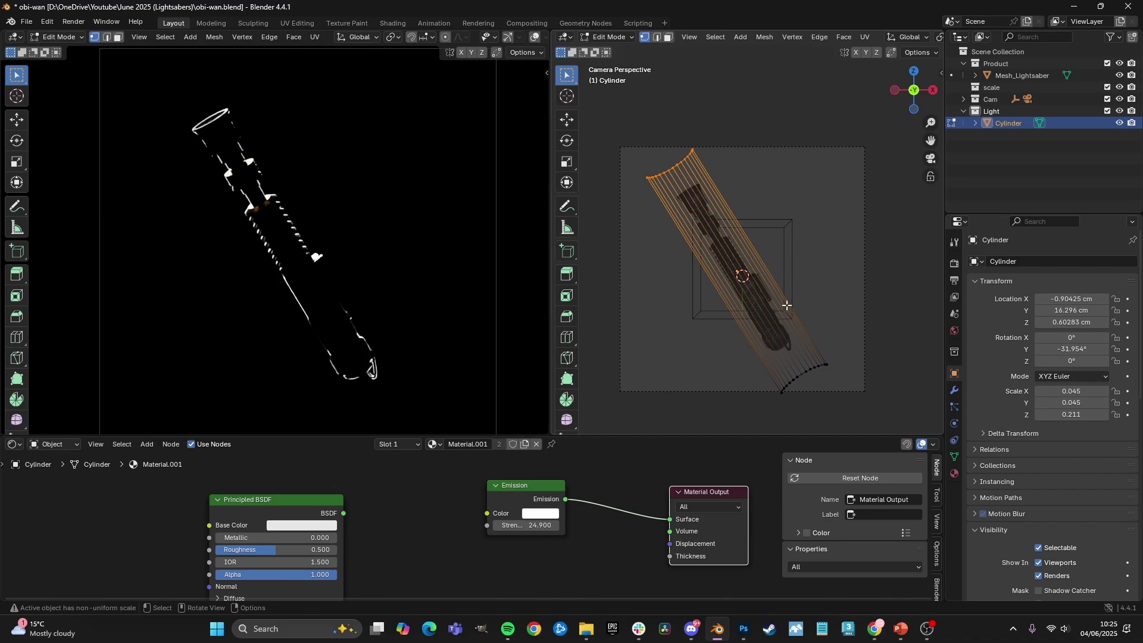
- Return to Object Mode and shift the rim light to the lightsaber's lower left, at about X -4.7 cm and Z -1 cm
{"action": "key", "text": "Tab"}
{"action": "key", "text": "Tab"}
{"action": "key", "text": "Tab"}
{"action": "key", "text": "g"}
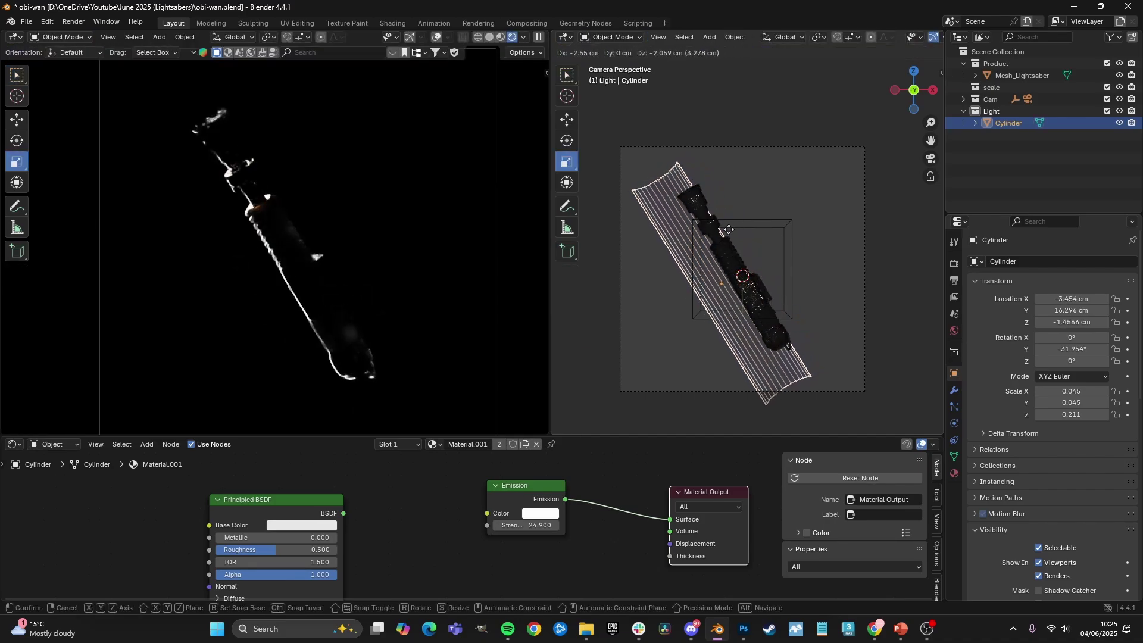
{"action": "right_click", "coordinate": [718, 240]}
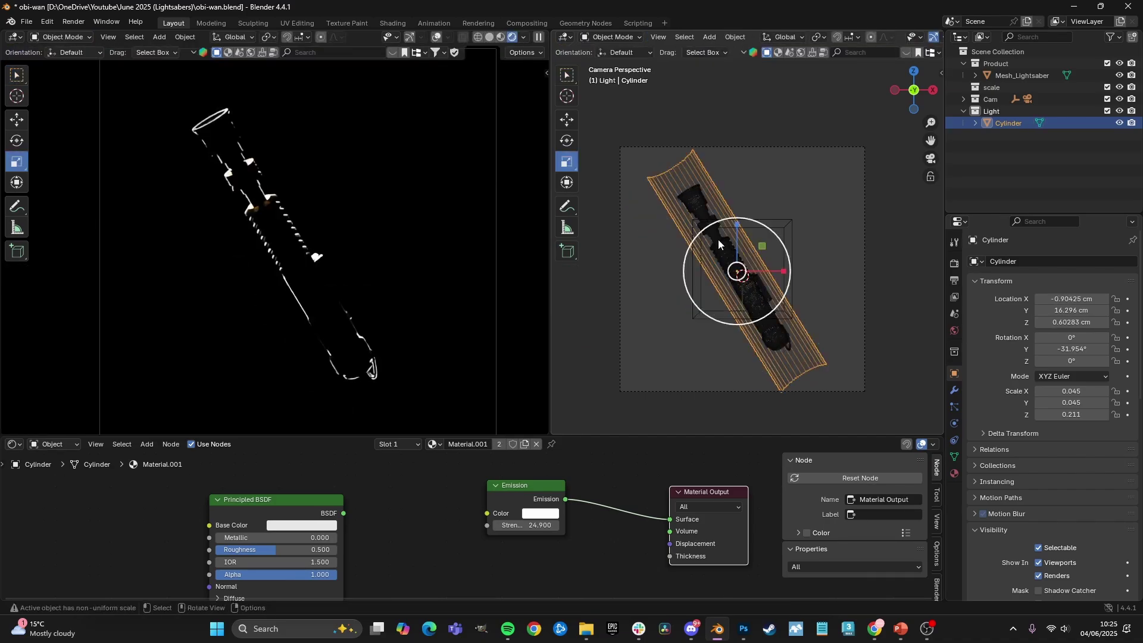
{"action": "key", "text": "g"}
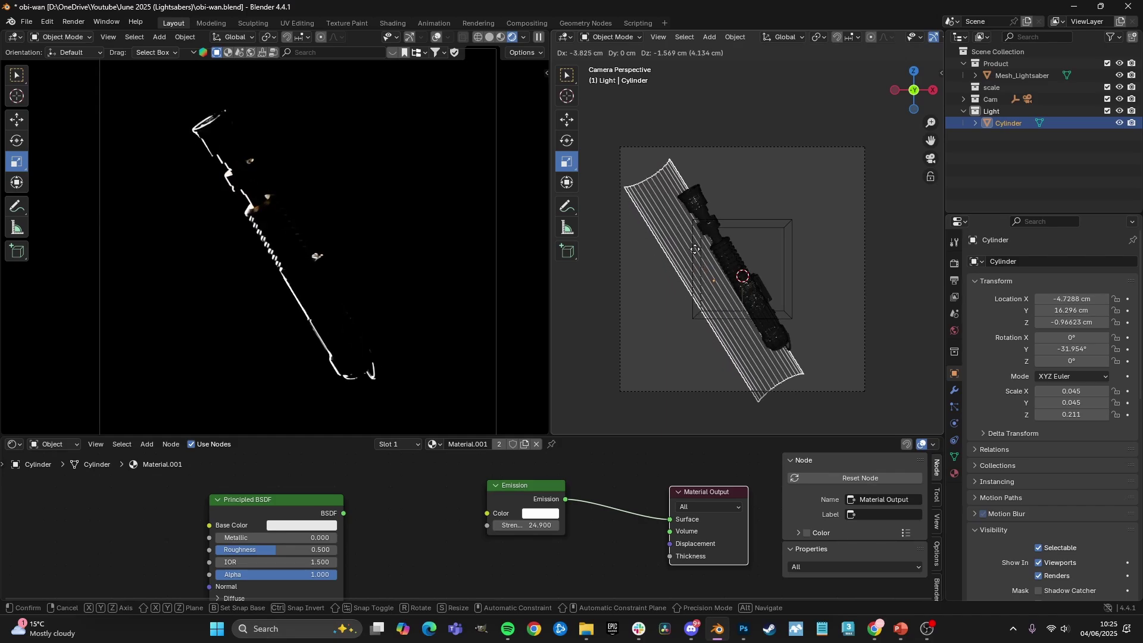
{"action": "left_click", "coordinate": [694, 249]}
- Try Emission strengths of 10 and 2 on the close-up highlights and settle on 2.5
{"action": "scroll", "coordinate": [316, 298], "scroll_direction": "up", "scroll_amount": 5}
{"action": "scroll", "coordinate": [321, 262], "scroll_direction": "up", "scroll_amount": 5}
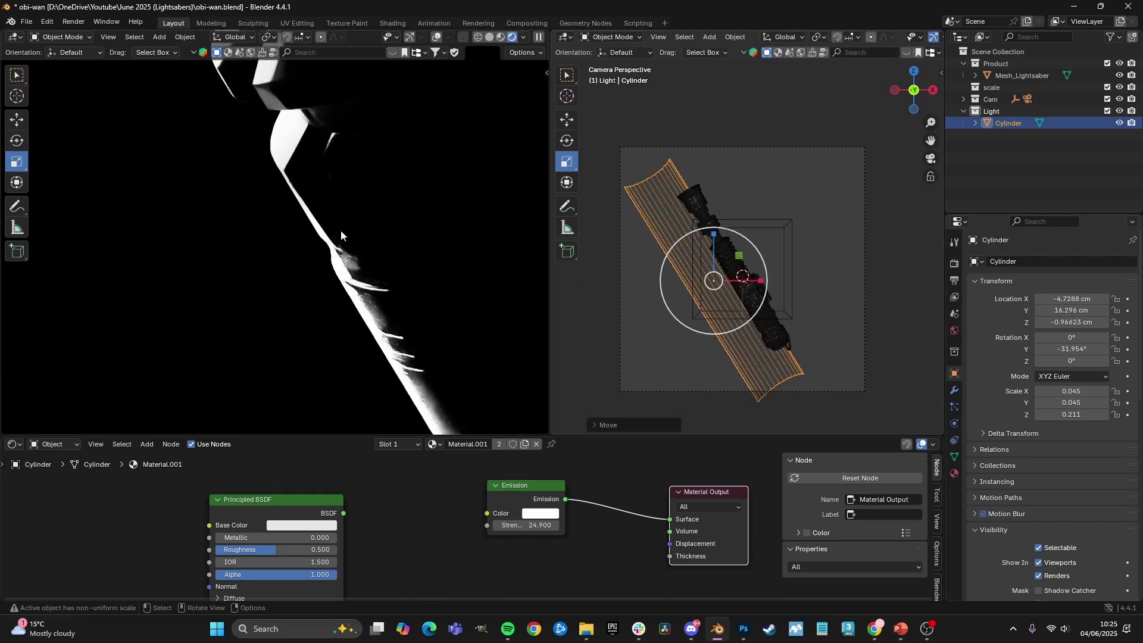
{"action": "double_click", "coordinate": [529, 526]}
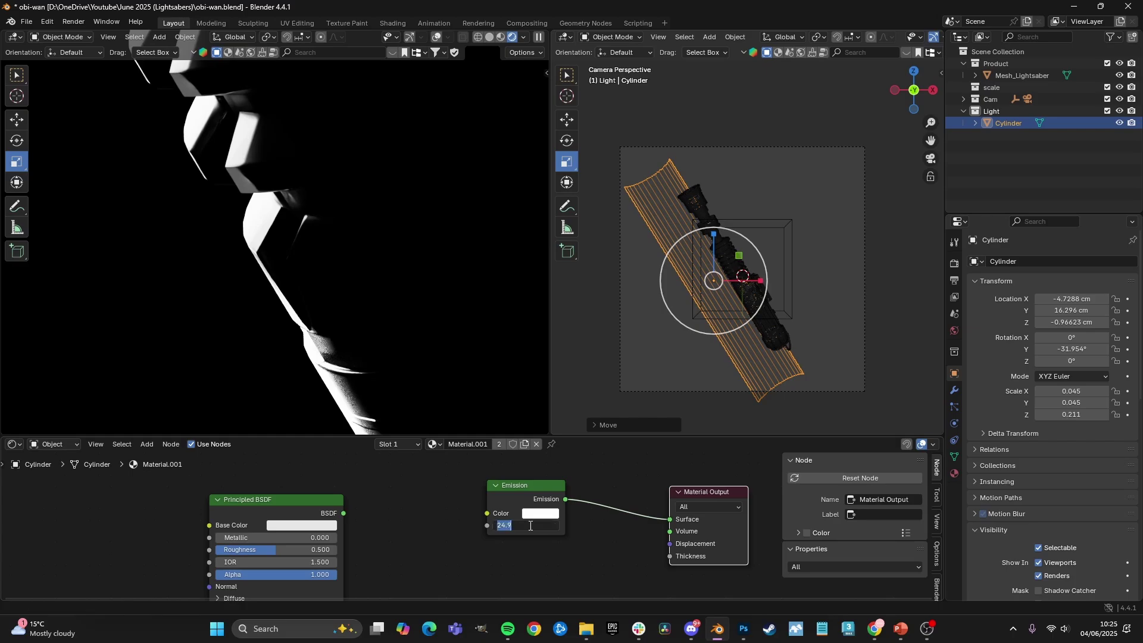
{"action": "type", "text": "10"}
{"action": "key", "text": "Return"}
{"action": "double_click", "coordinate": [536, 527]}
{"action": "type", "text": "2"}
{"action": "key", "text": "Return"}
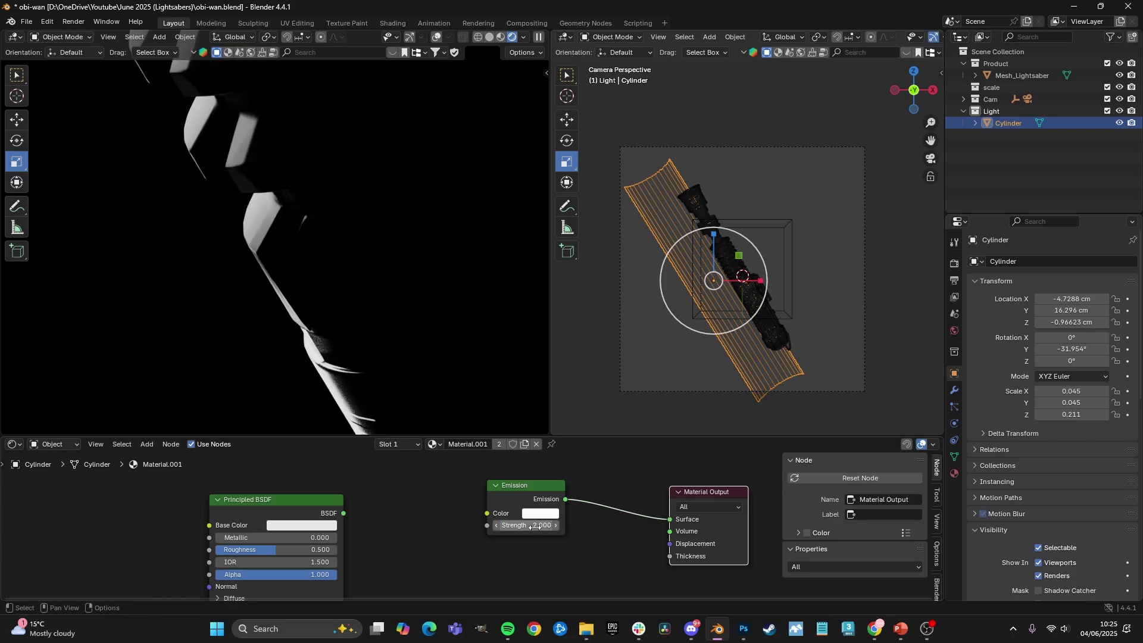
{"action": "mouse_move", "coordinate": [536, 528]}
{"action": "left_mouse_down"}
{"action": "mouse_move", "coordinate": [521, 527]}
{"action": "mouse_move", "coordinate": [541, 527]}
{"action": "left_mouse_up"}
- Move the rim light back behind the lightsaber, at about X -0.9 cm and Z 1.3 cm
{"action": "scroll", "coordinate": [295, 356], "scroll_direction": "down", "scroll_amount": 5}
{"action": "middle_click_drag", "start_coordinate": [318, 262], "coordinate": [316, 277], "text": "shift"}
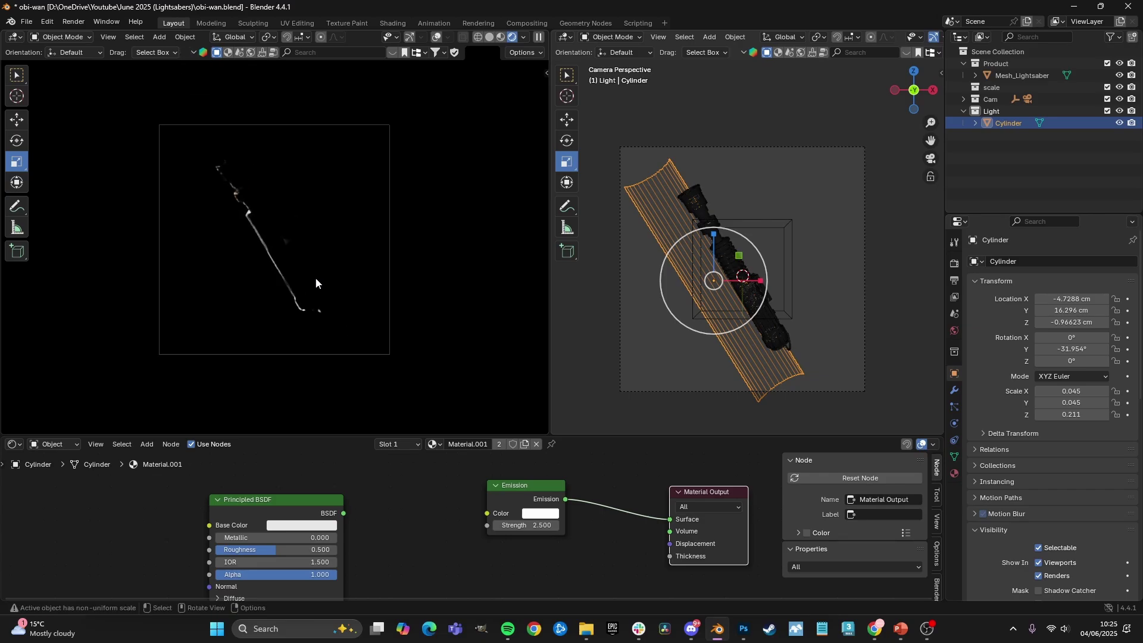
{"action": "key", "text": "g"}
{"action": "left_click", "coordinate": [767, 243]}
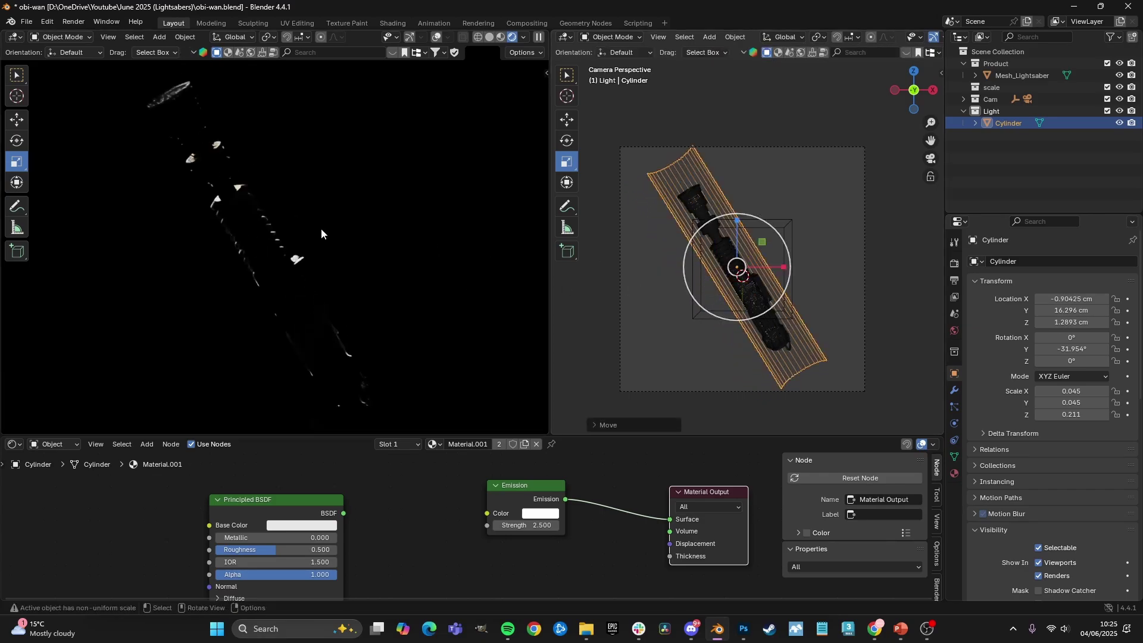
- Set the rim light's Emission strength to 5
{"action": "scroll", "coordinate": [320, 228], "scroll_direction": "up", "scroll_amount": 4}
{"action": "double_click", "coordinate": [540, 524]}
{"action": "type", "text": "5"}
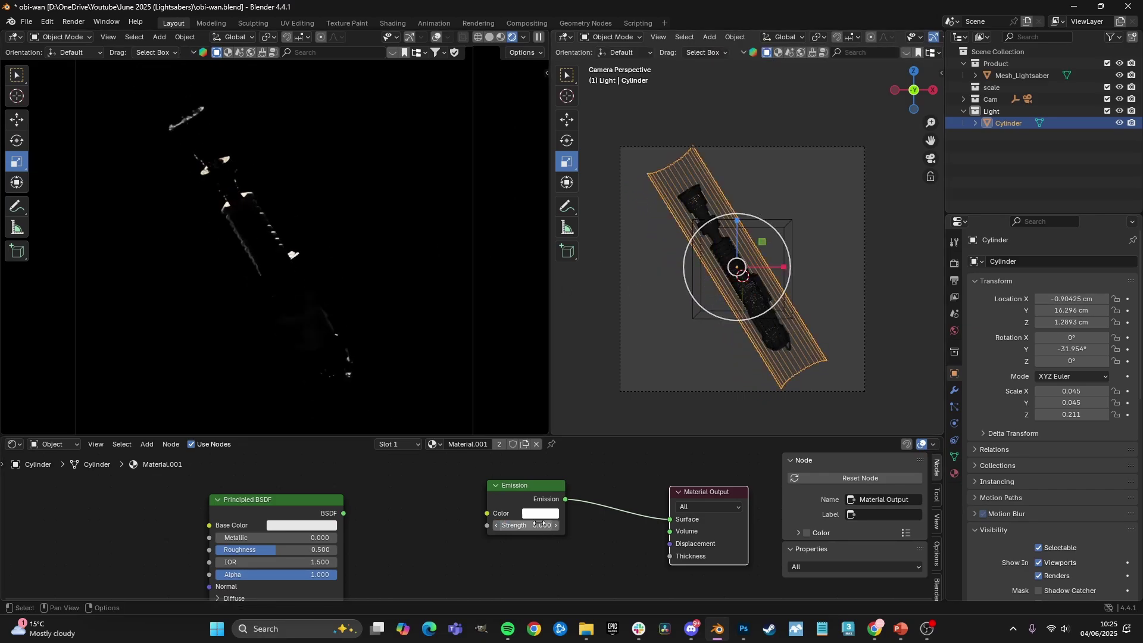
{"action": "key", "text": "Return"}
{"action": "scroll", "coordinate": [237, 278], "scroll_direction": "down", "scroll_amount": 2}
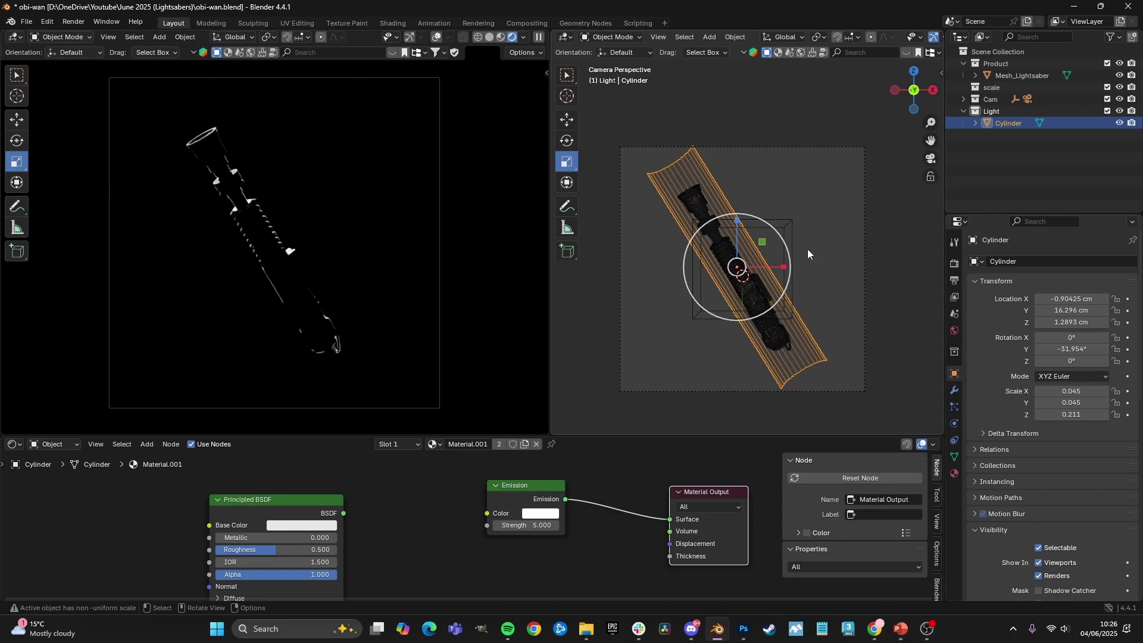
- Rotate the rim light about the Y axis to about -28.8° behind the lightsaber
{"action": "key", "text": "shift+space"}
{"action": "key", "text": "r"}
{"action": "left_click_drag", "start_coordinate": [780, 251], "coordinate": [775, 241]}
- Examine the rim highlights along the lightsaber close up and the light's placement behind it from the side
{"action": "scroll", "coordinate": [213, 150], "scroll_direction": "up", "scroll_amount": 3}
{"action": "middle_click_drag", "start_coordinate": [213, 150], "coordinate": [260, 242], "text": "shift"}
{"action": "scroll", "coordinate": [260, 243], "scroll_direction": "up", "scroll_amount": 3}
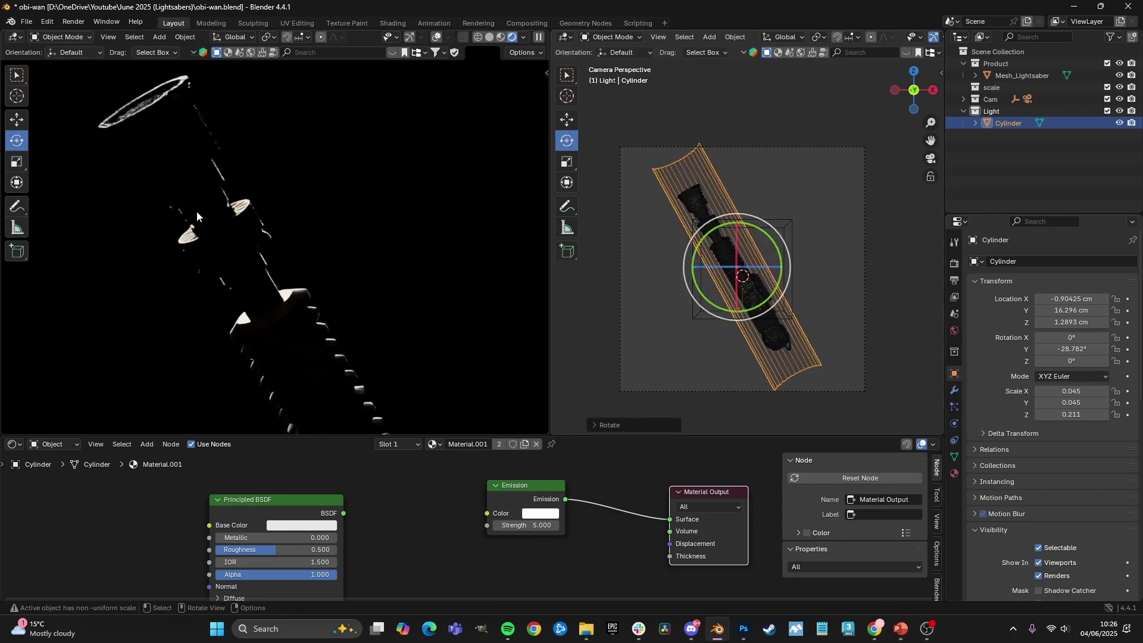
{"action": "scroll", "coordinate": [240, 302], "scroll_direction": "down", "scroll_amount": 7}
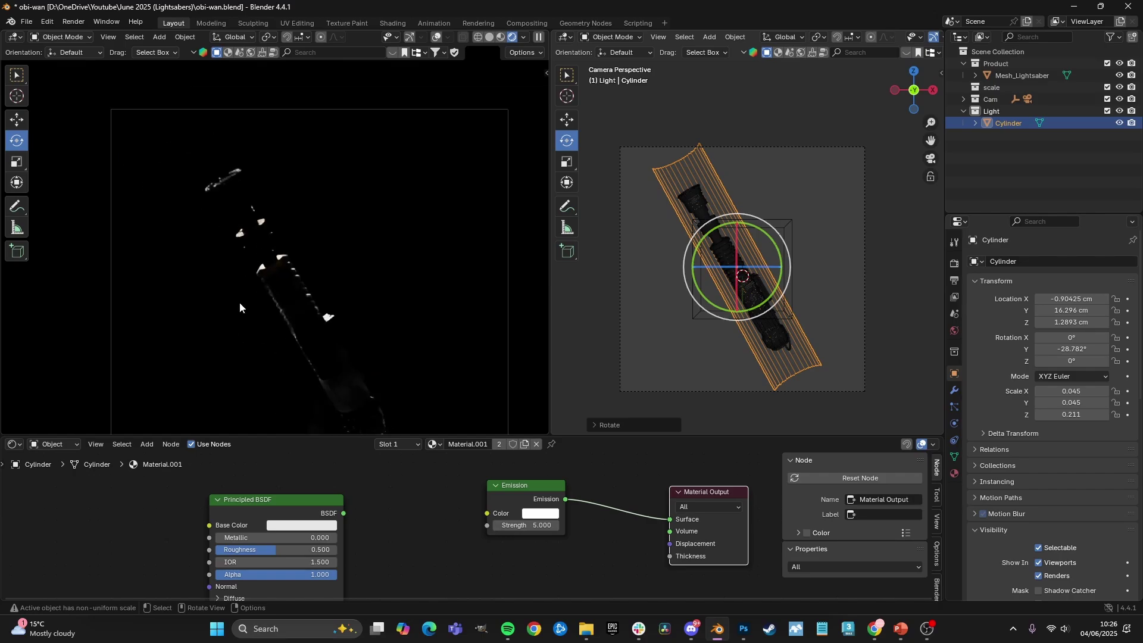
{"action": "scroll", "coordinate": [277, 250], "scroll_direction": "up", "scroll_amount": 2}
{"action": "scroll", "coordinate": [278, 234], "scroll_direction": "up", "scroll_amount": 1}
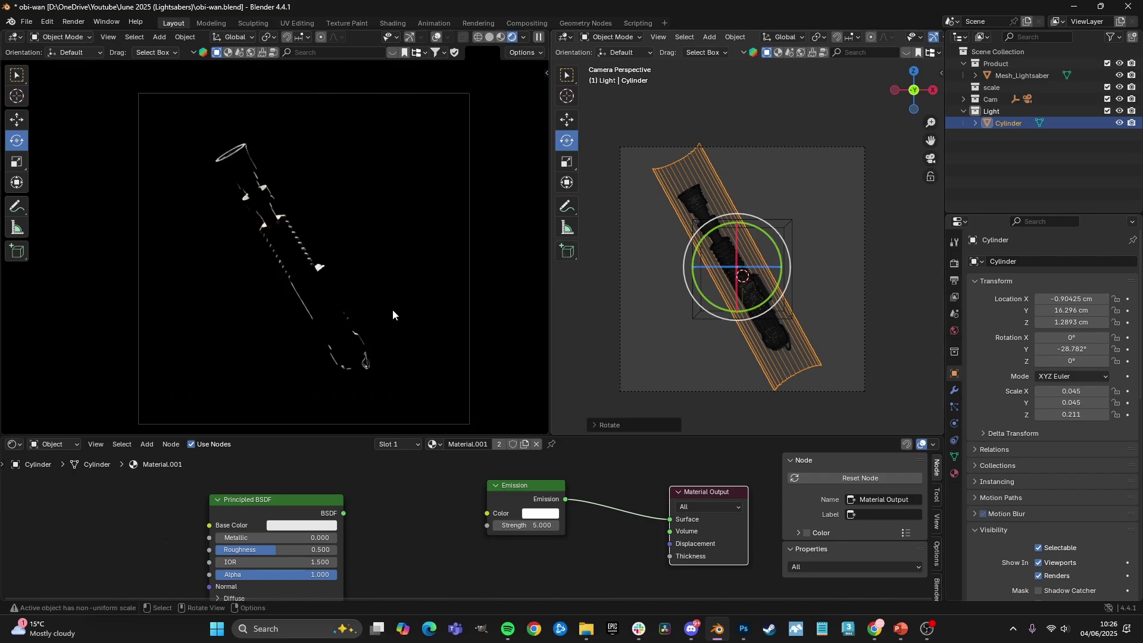
{"action": "middle_click_drag", "start_coordinate": [684, 286], "coordinate": [659, 268]}
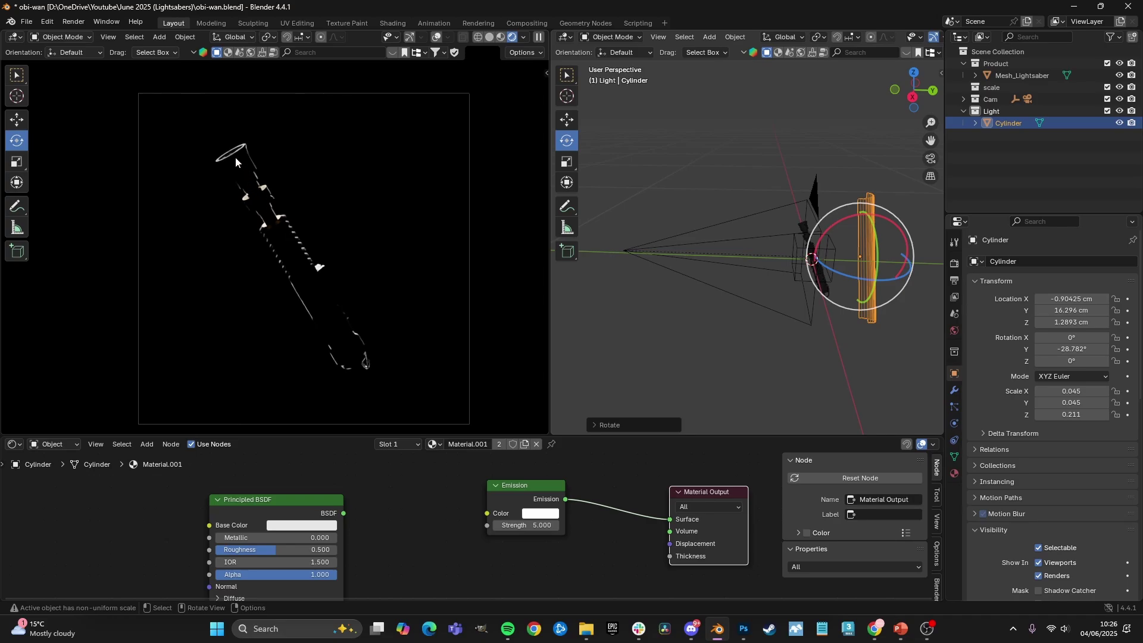
{"action": "scroll", "coordinate": [290, 255], "scroll_direction": "up", "scroll_amount": 2}
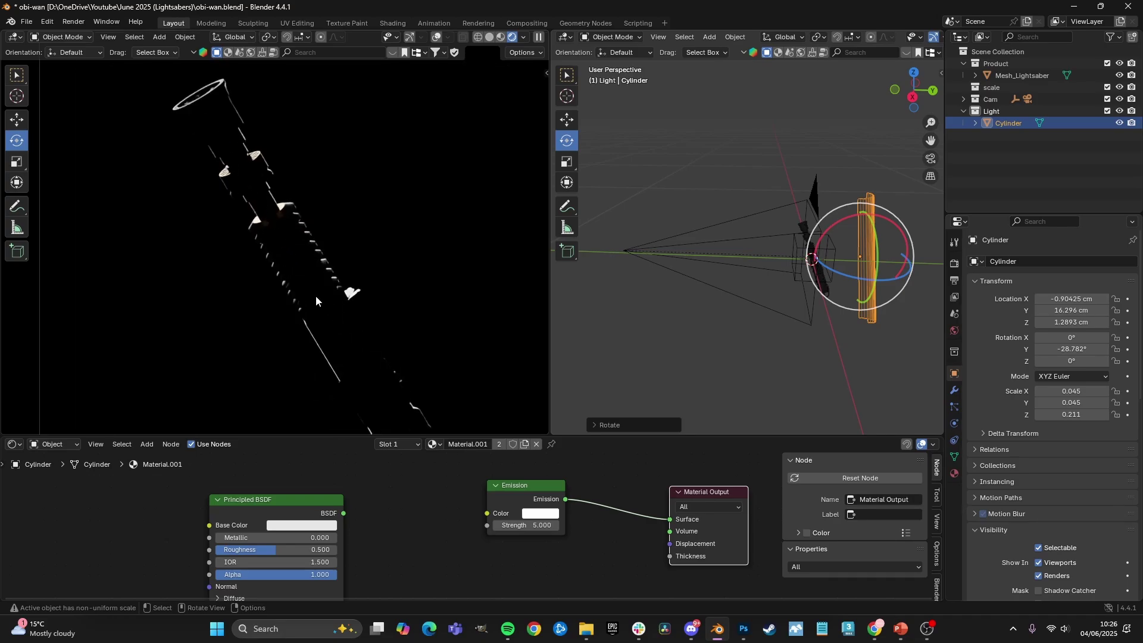
{"action": "scroll", "coordinate": [360, 341], "scroll_direction": "down", "scroll_amount": 2}
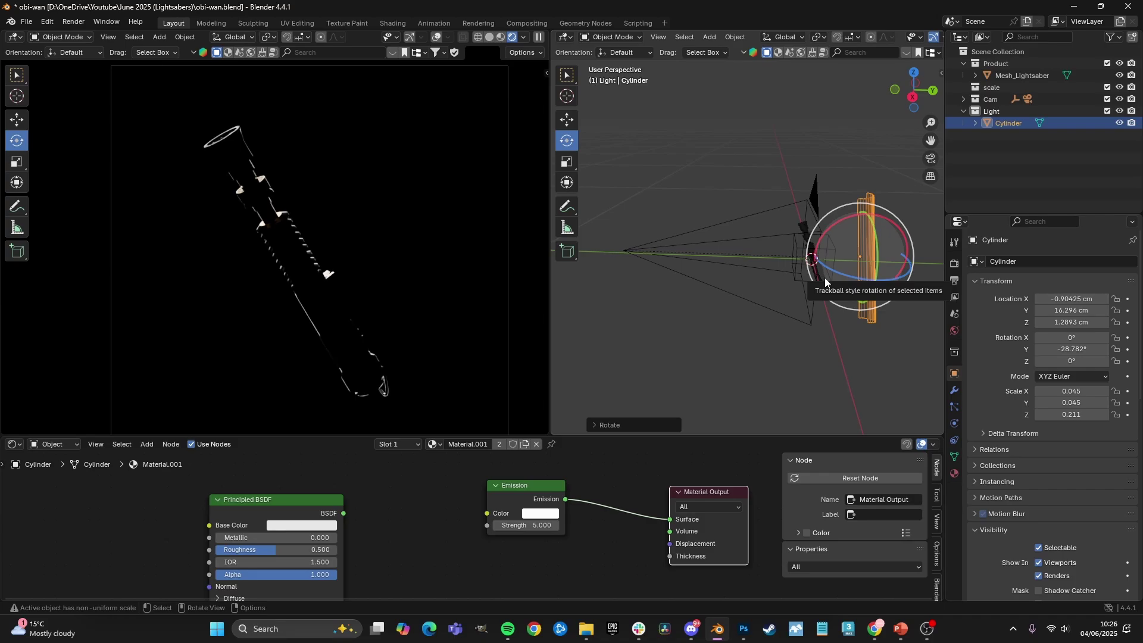
- Check the World background's shader nodes and return to the rim light's object material nodes
{"action": "left_click", "coordinate": [60, 447]}
{"action": "left_click", "coordinate": [59, 482]}
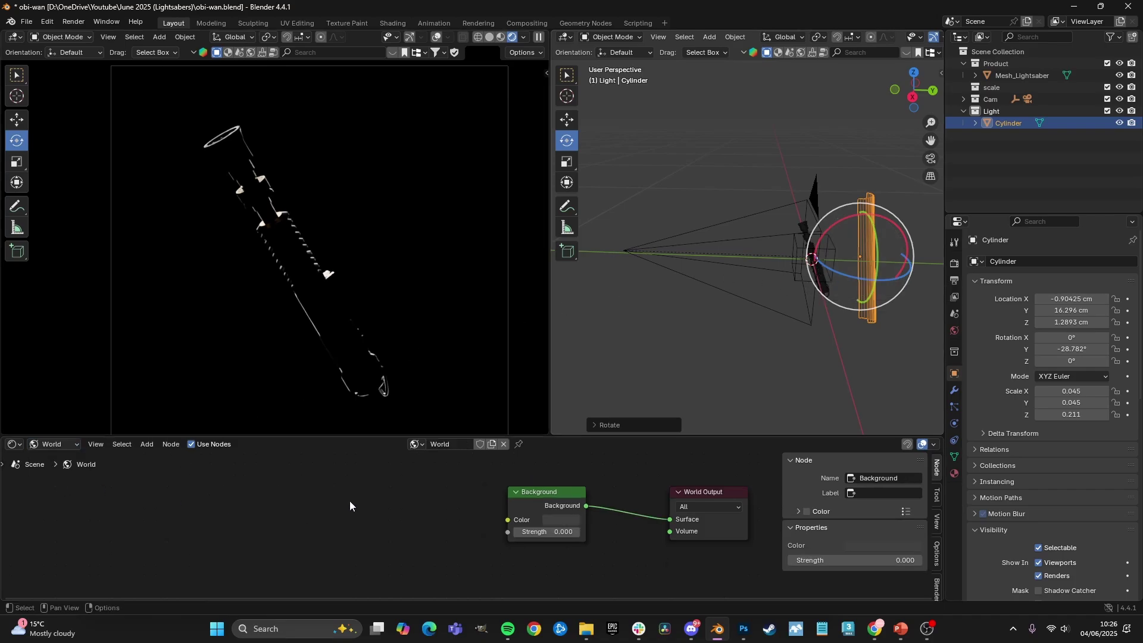
{"action": "middle_click_drag", "start_coordinate": [517, 513], "coordinate": [471, 523]}
{"action": "scroll", "coordinate": [359, 526], "scroll_direction": "up", "scroll_amount": 3}
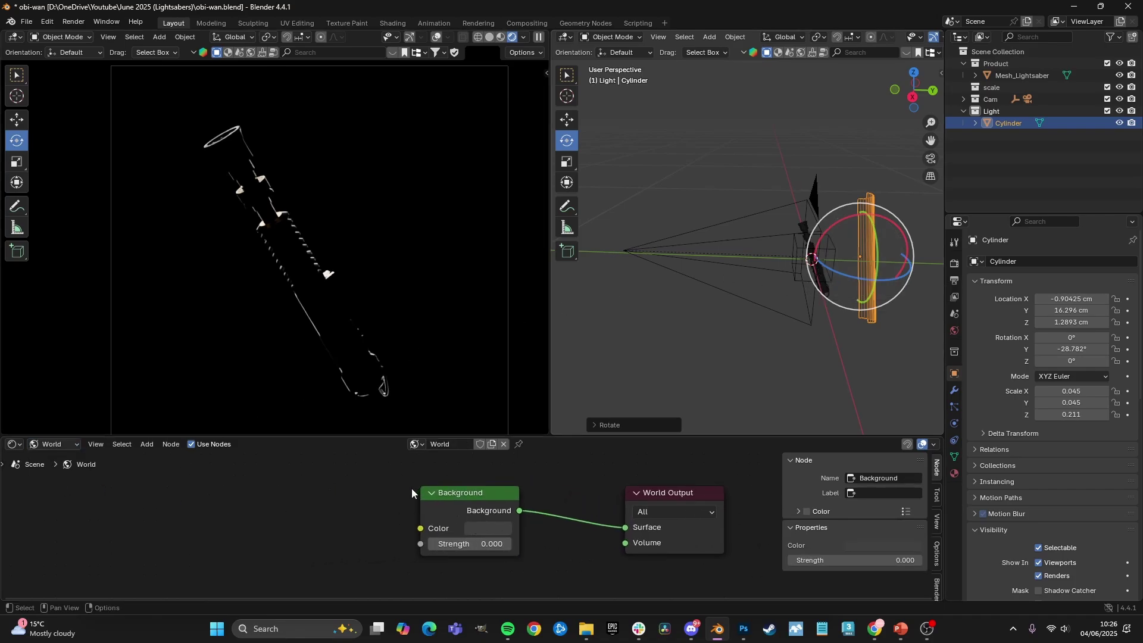
{"action": "left_click", "coordinate": [58, 452]}
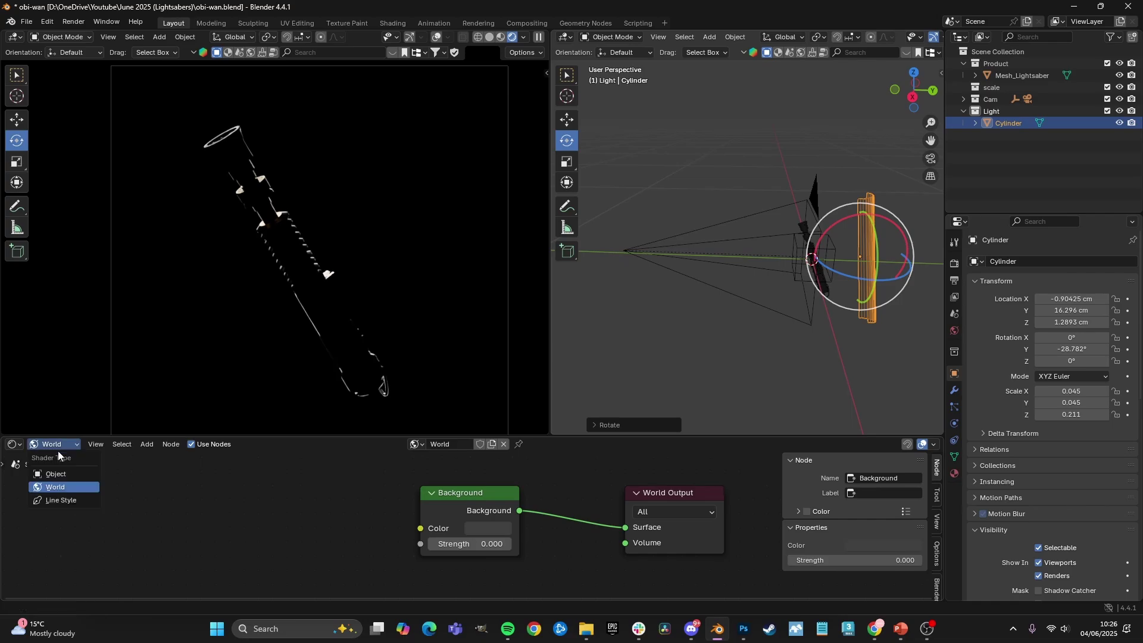
{"action": "left_click", "coordinate": [57, 468]}
{"action": "scroll", "coordinate": [266, 241], "scroll_direction": "down", "scroll_amount": 2}
{"action": "middle_click_drag", "start_coordinate": [266, 241], "coordinate": [258, 238], "text": "shift"}
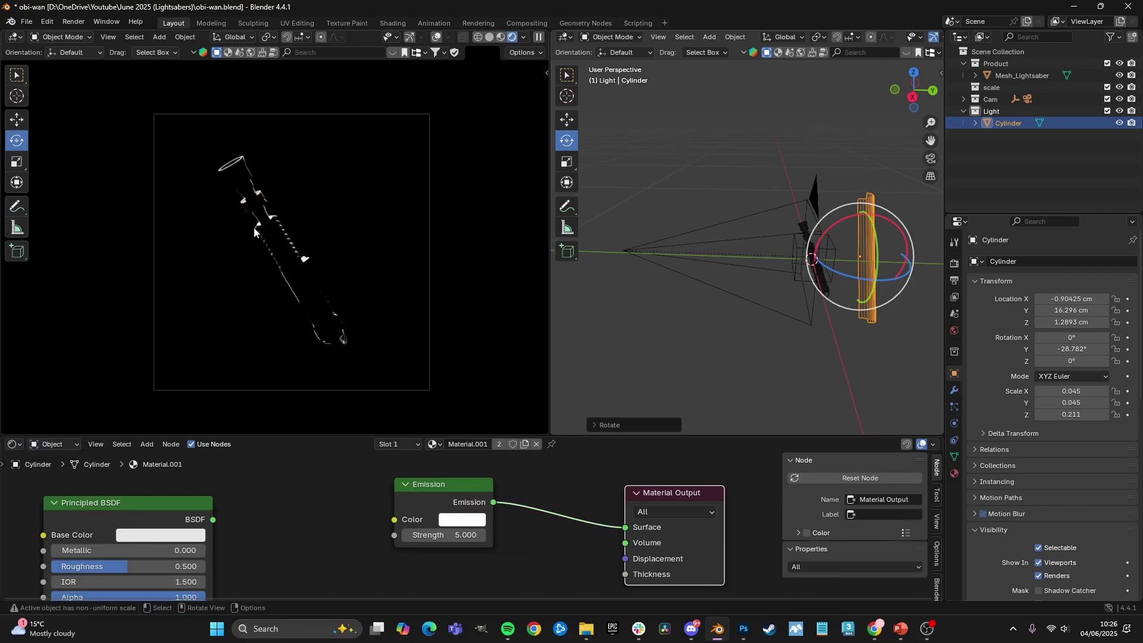
- Add an area light to the Light collection and move it above the lightsaber, at about X -6.3, Y -3.5, Z 36.4 cm
{"action": "left_click", "coordinate": [984, 110]}
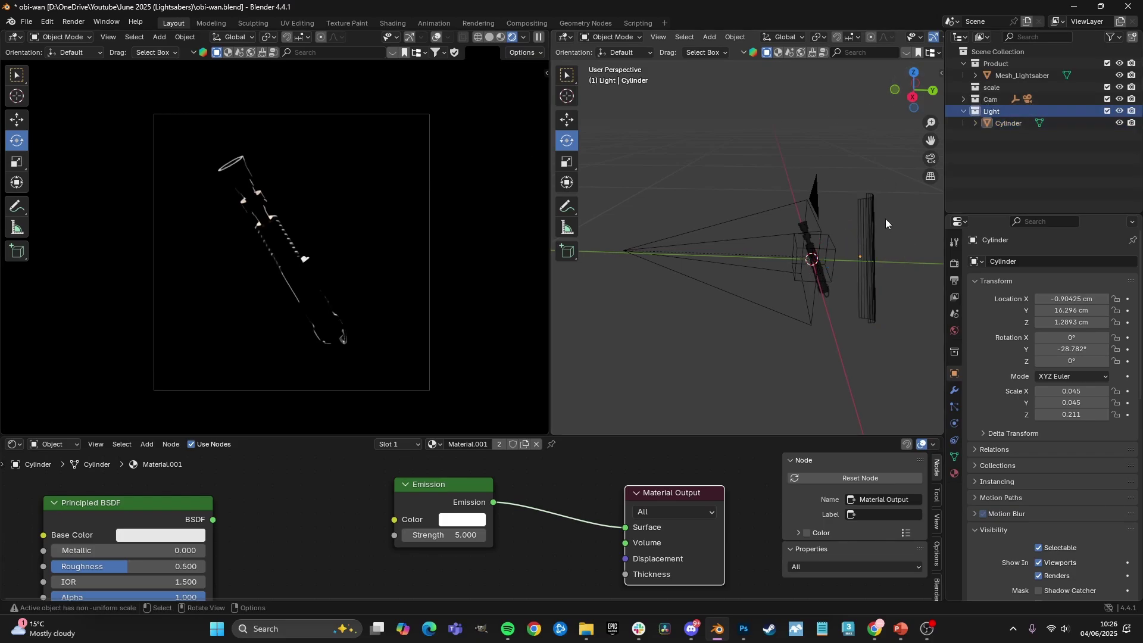
{"action": "left_click", "coordinate": [868, 218]}
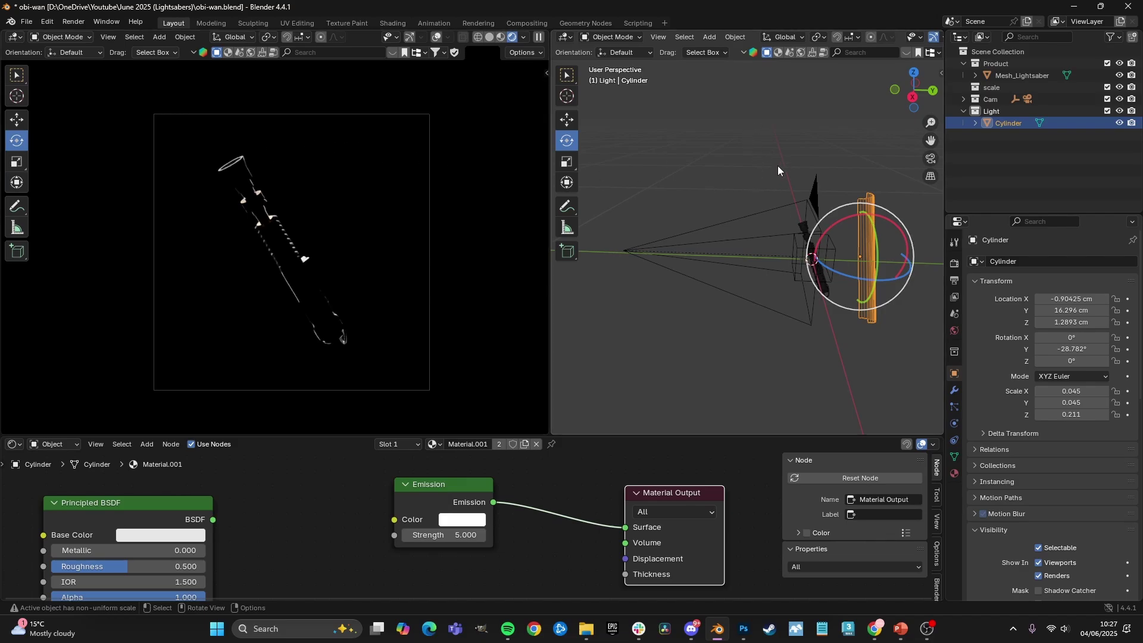
{"action": "middle_click_drag", "start_coordinate": [812, 269], "coordinate": [683, 173]}
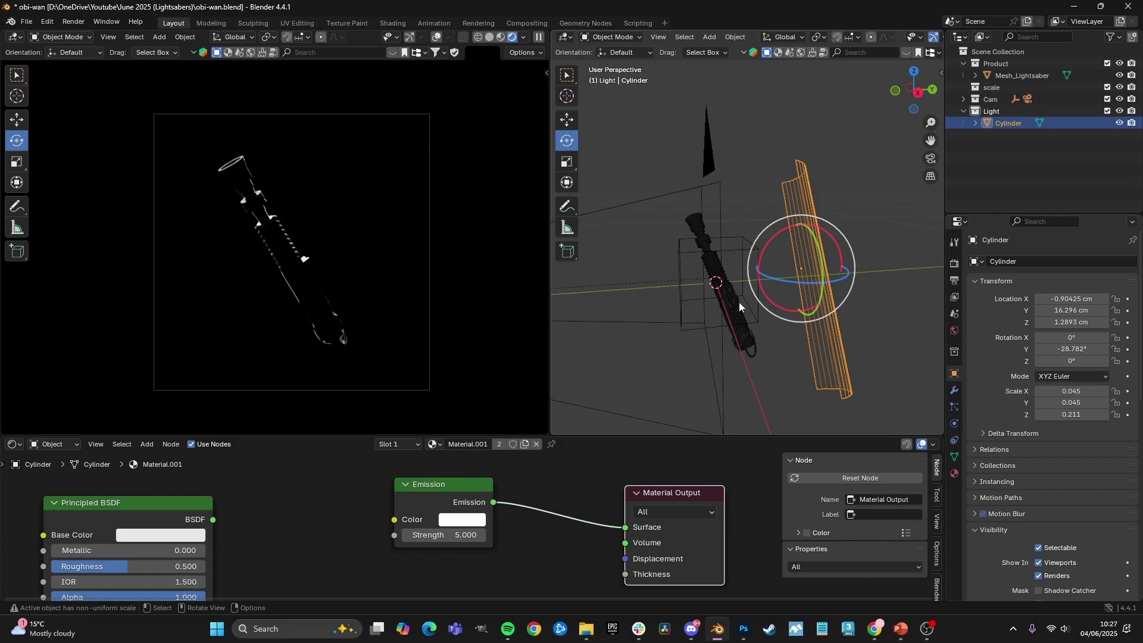
{"action": "left_click", "coordinate": [1000, 114]}
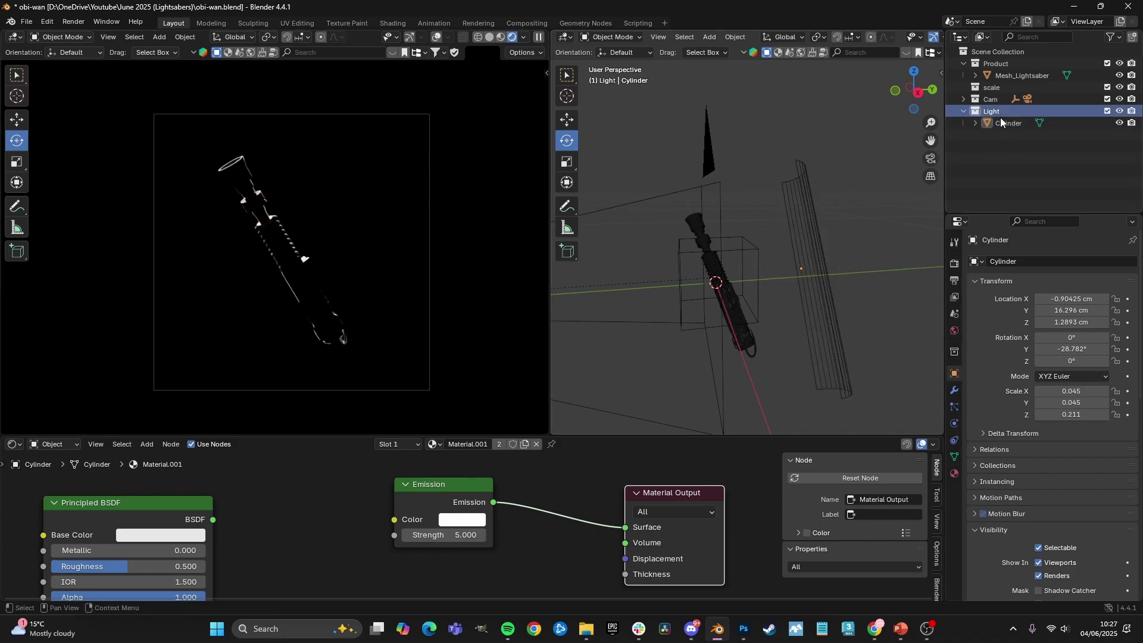
{"action": "key", "text": "shift+a"}
{"action": "mouse_move", "coordinate": [754, 369]}
{"action": "left_click", "coordinate": [873, 395]}
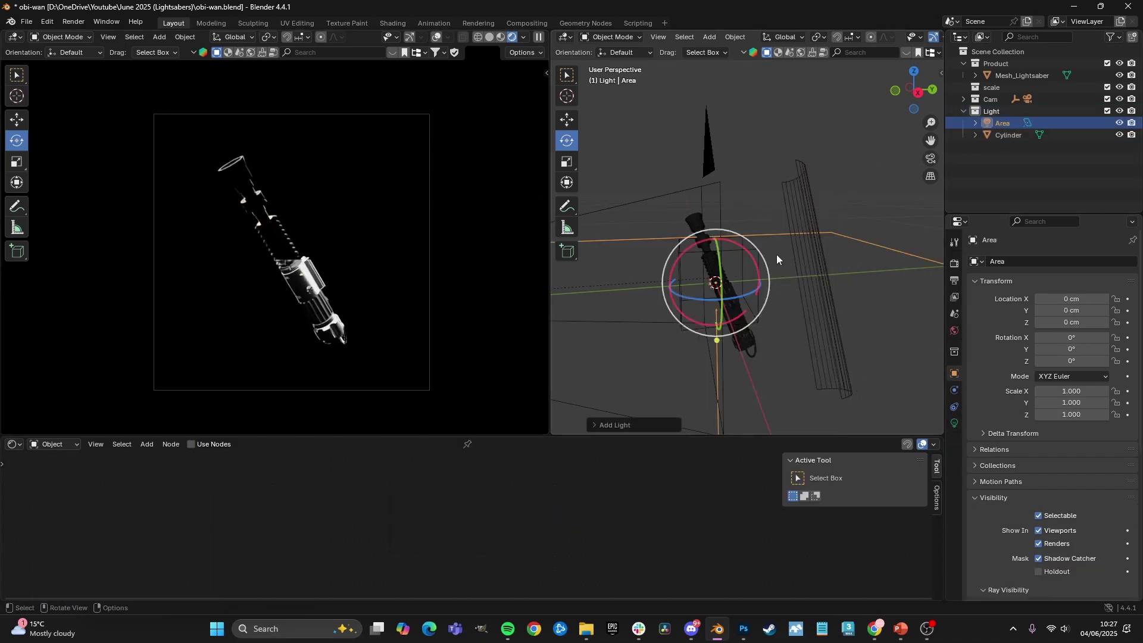
{"action": "key", "text": "g"}
{"action": "left_click", "coordinate": [737, 421]}
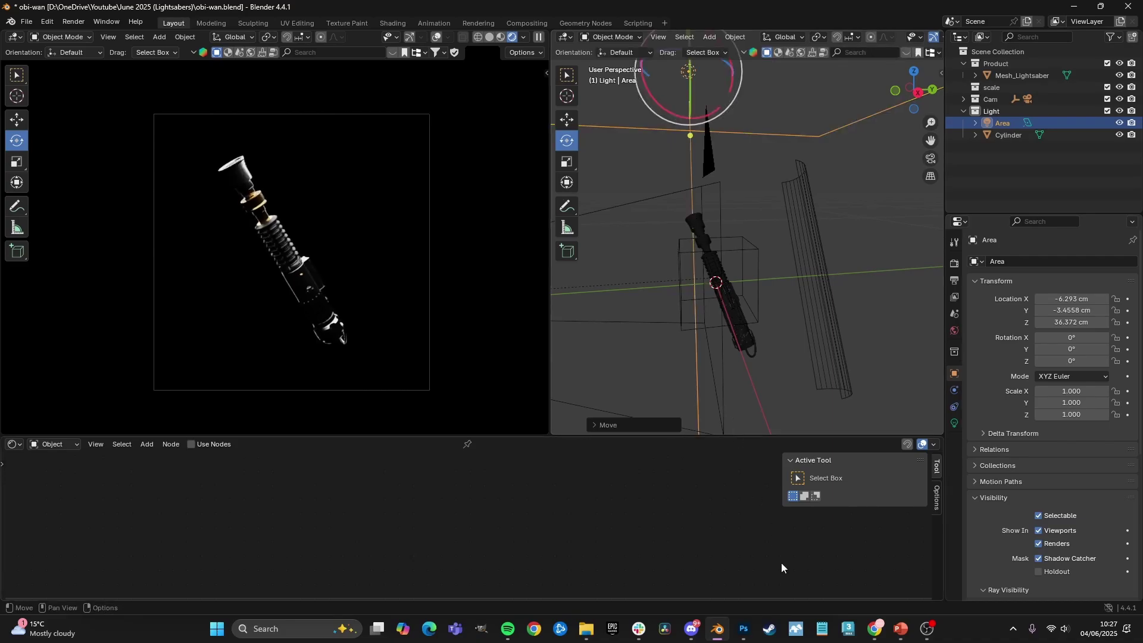
- Scale the area light down and shift it toward the camera, keeping it above the lightsaber
{"action": "scroll", "coordinate": [755, 262], "scroll_direction": "down", "scroll_amount": 6}
{"action": "middle_click_drag", "start_coordinate": [755, 262], "coordinate": [748, 308]}
{"action": "key", "text": "s"}
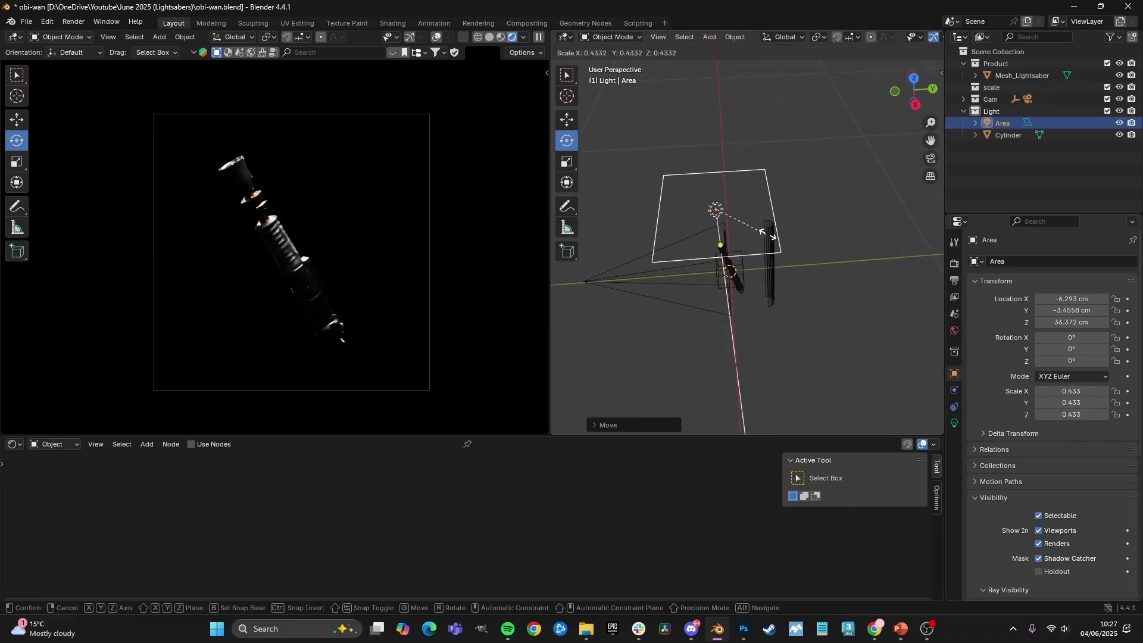
{"action": "left_click", "coordinate": [797, 211]}
{"action": "key", "text": "g"}
{"action": "left_click", "coordinate": [767, 215]}
- Try a power of 25 W on the area light and delete the light
{"action": "left_click", "coordinate": [954, 423]}
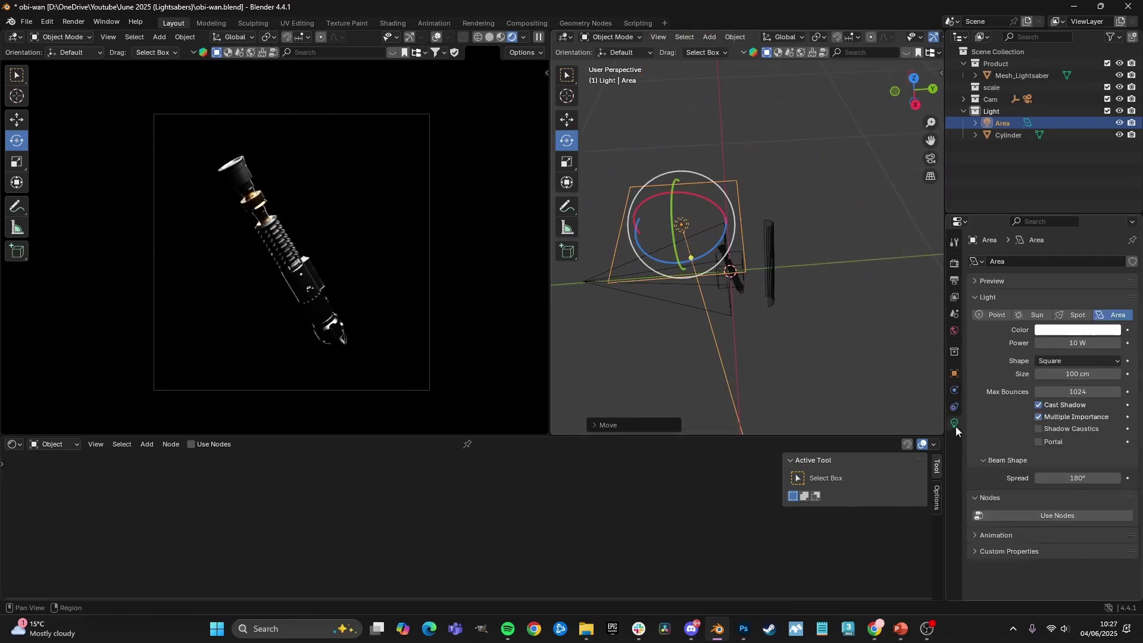
{"action": "double_click", "coordinate": [1090, 342]}
{"action": "type", "text": "25"}
{"action": "key", "text": "Return"}
{"action": "scroll", "coordinate": [241, 321], "scroll_direction": "up", "scroll_amount": 5}
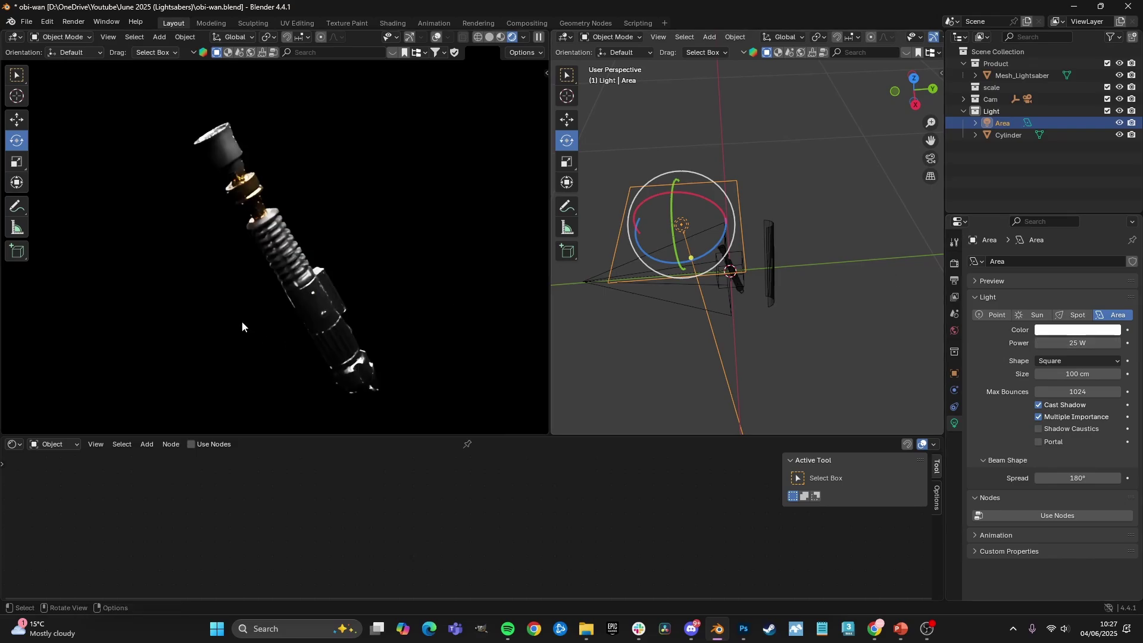
{"action": "key", "text": "Delete"}
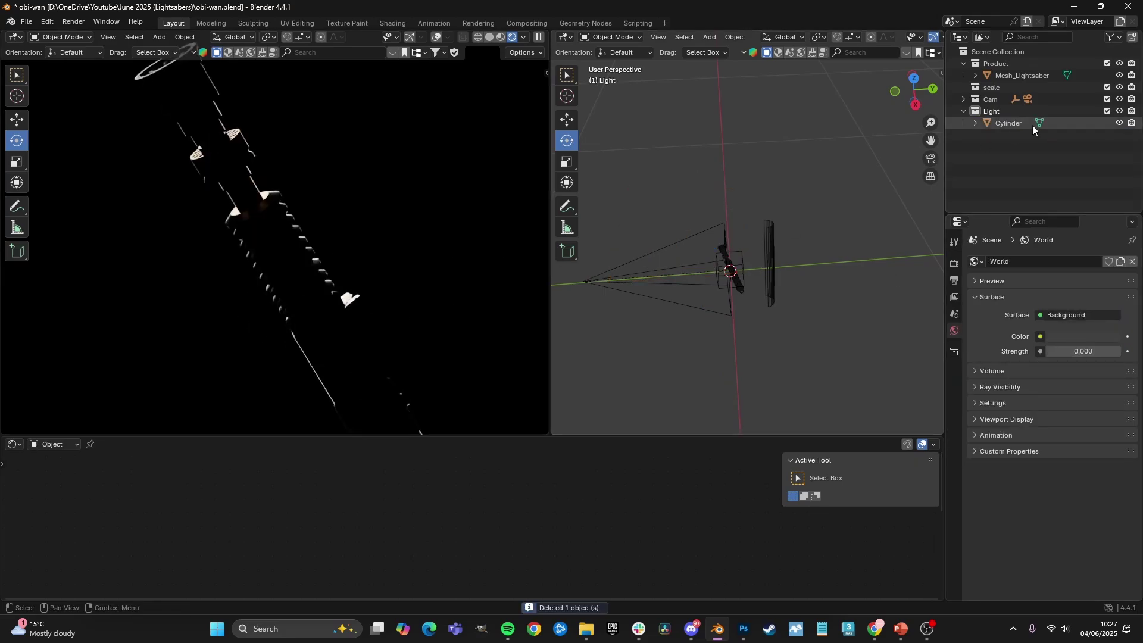
- Add a mesh plane to the Light collection and scale it down to about 0.27
{"action": "left_click", "coordinate": [1012, 113]}
{"action": "key", "text": "shift+a"}
{"action": "mouse_move", "coordinate": [729, 256]}
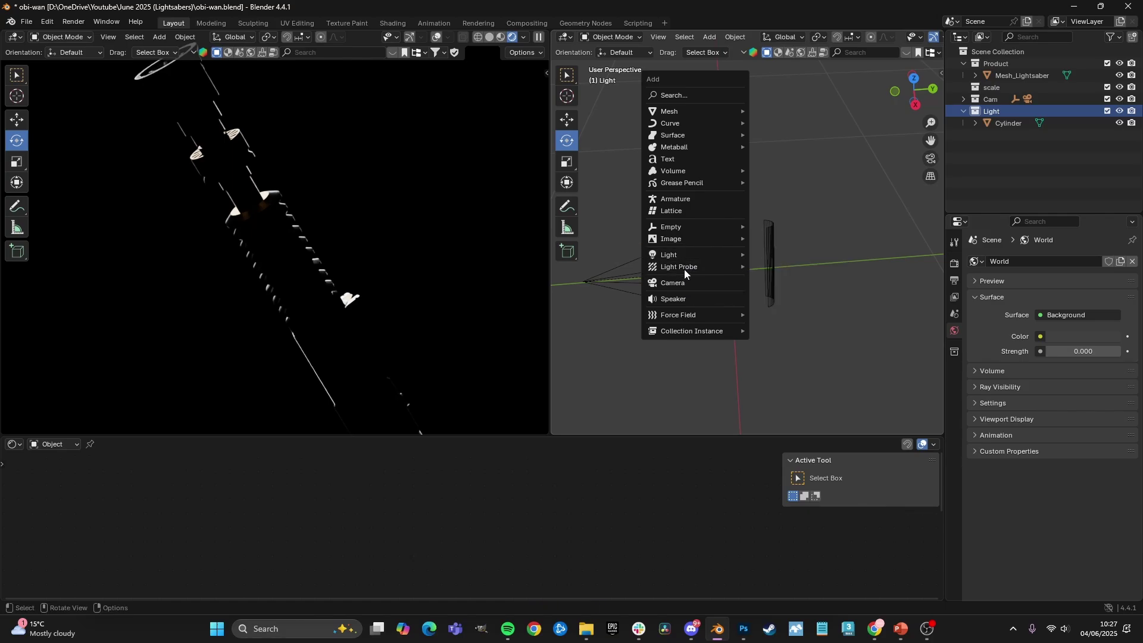
{"action": "mouse_move", "coordinate": [685, 228]}
{"action": "key", "text": "shift+a"}
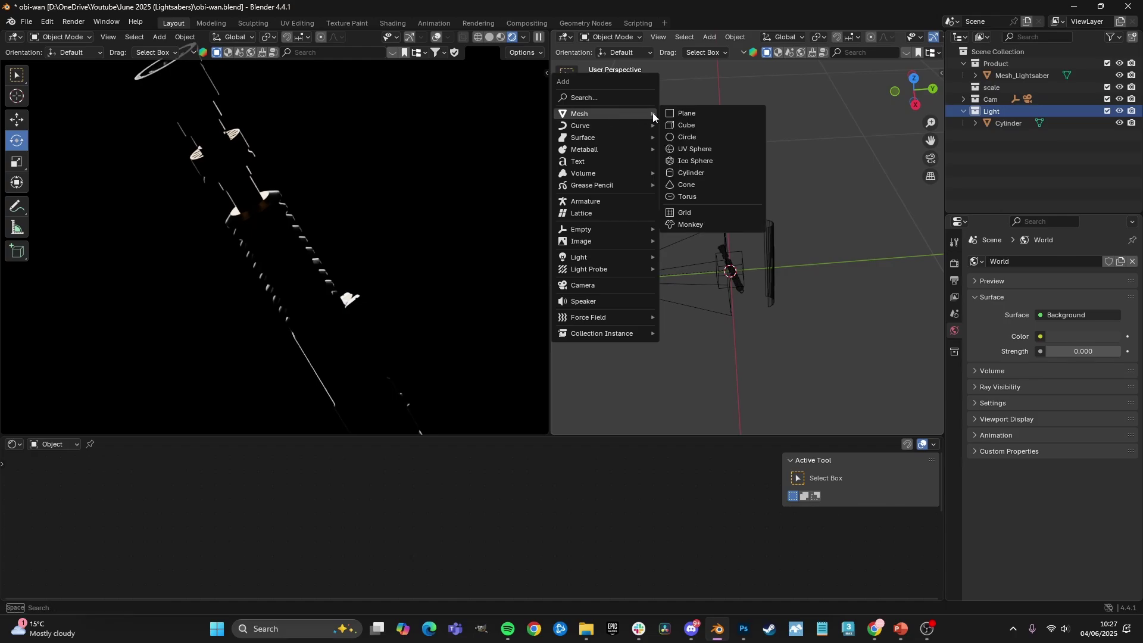
{"action": "left_click", "coordinate": [679, 114]}
{"action": "key", "text": "s"}
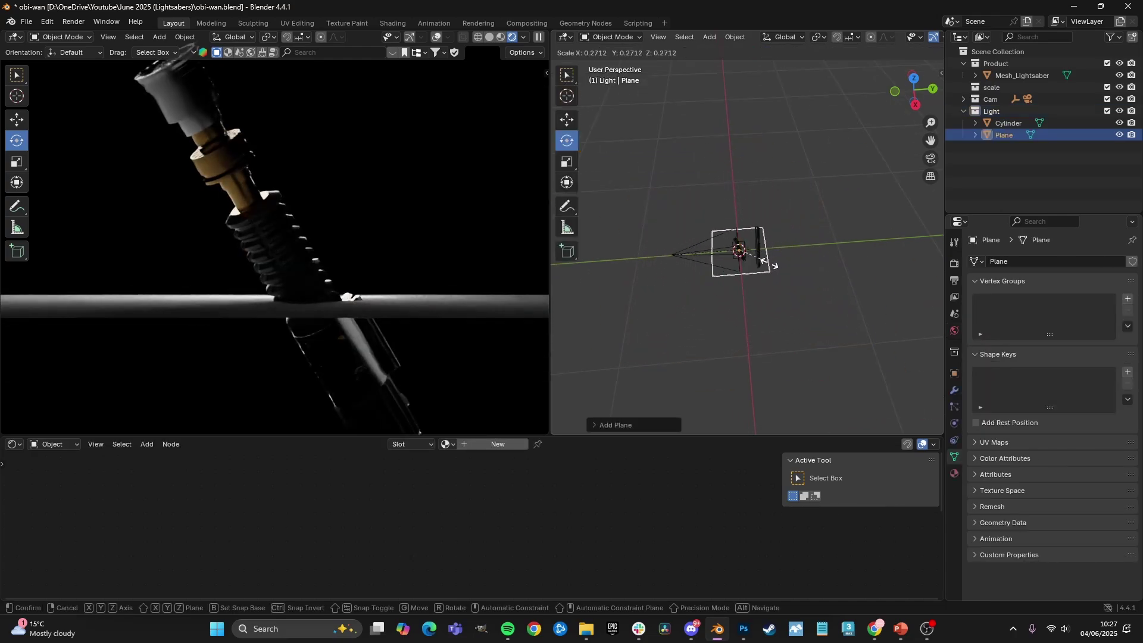
{"action": "left_click", "coordinate": [766, 264]}
- Raise the plane straight up along Z so it sits well above the lightsaber as an overhead light
{"action": "key", "text": "shift+space"}
{"action": "key", "text": "g"}
{"action": "left_click_drag", "start_coordinate": [740, 223], "coordinate": [740, 184]}
{"action": "scroll", "coordinate": [335, 136], "scroll_direction": "down", "scroll_amount": 3}
{"action": "middle_click_drag", "start_coordinate": [773, 247], "coordinate": [778, 202]}
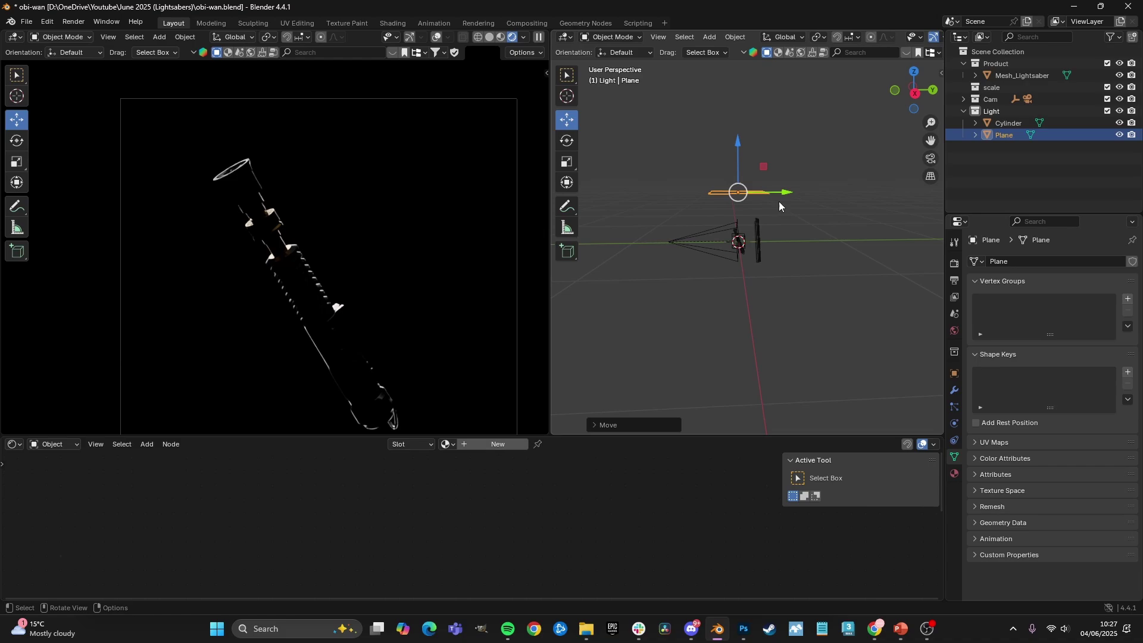
- Create a new material for the overhead plane and move its Principled BSDF node away from the Material Output
{"action": "left_click", "coordinate": [487, 446]}
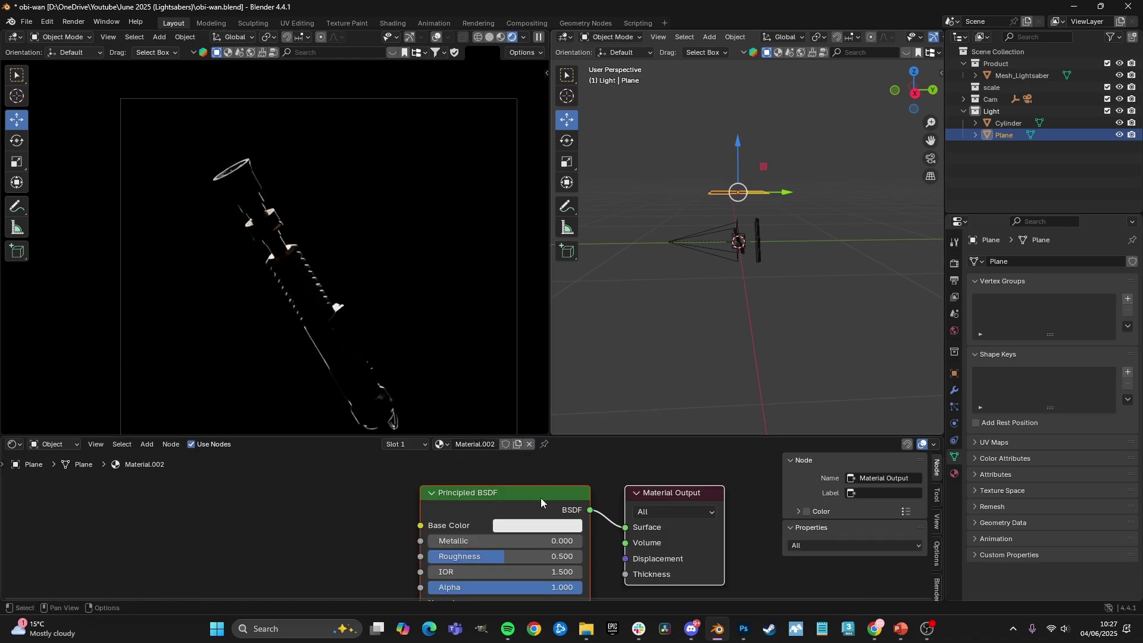
{"action": "left_click_drag", "start_coordinate": [540, 498], "coordinate": [435, 505]}
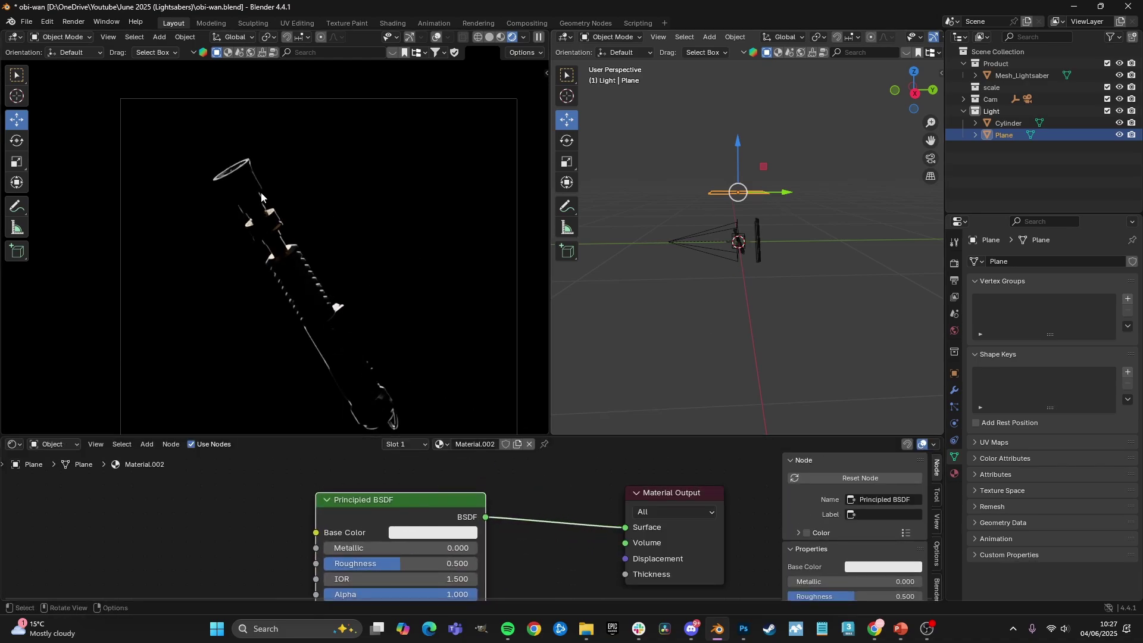
{"action": "scroll", "coordinate": [730, 200], "scroll_direction": "up", "scroll_amount": 3}
{"action": "left_click", "coordinate": [764, 205]}
{"action": "left_click", "coordinate": [728, 160]}
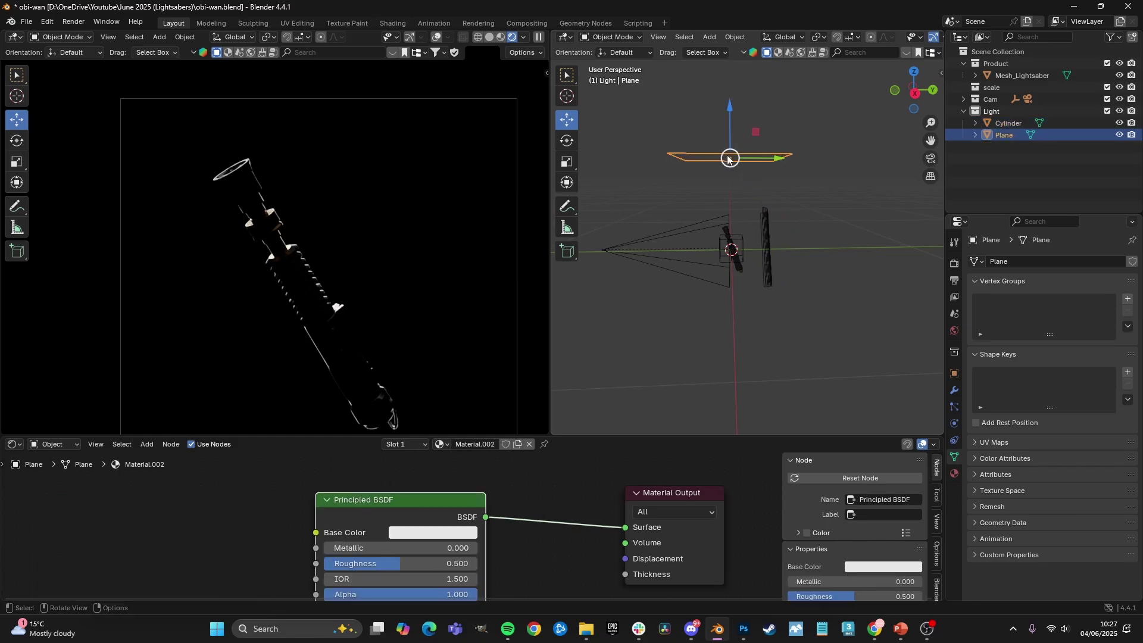
- Disconnect the Principled BSDF from the Material Output in the plane's material and start adding a new node
{"action": "left_click", "coordinate": [757, 222]}
{"action": "left_click", "coordinate": [698, 157]}
{"action": "left_click", "coordinate": [771, 230]}
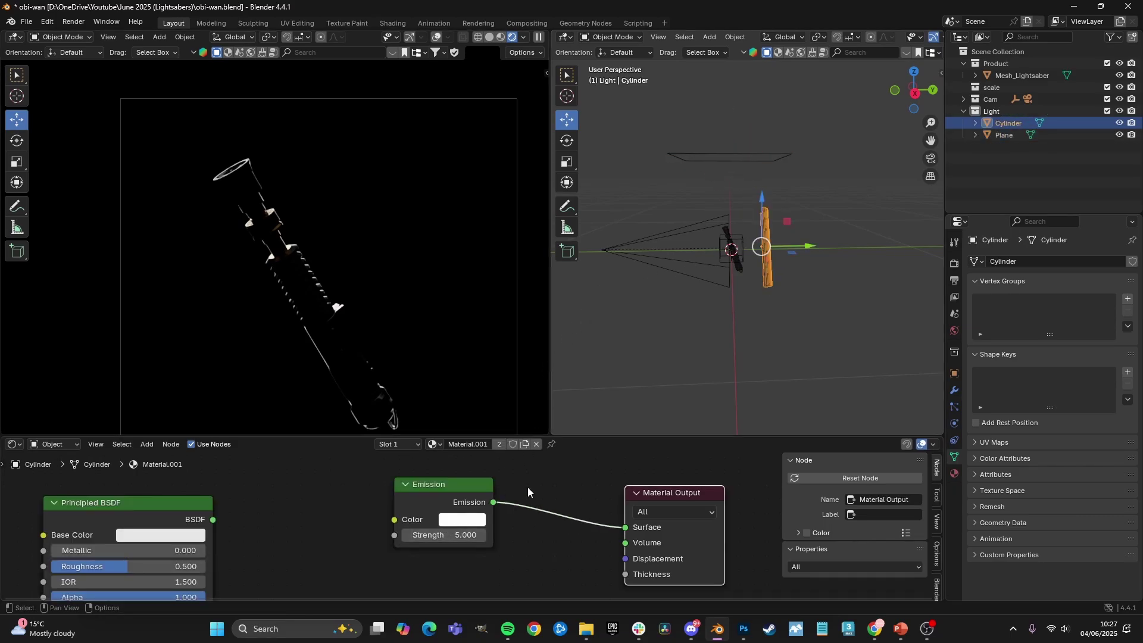
{"action": "left_click", "coordinate": [683, 158]}
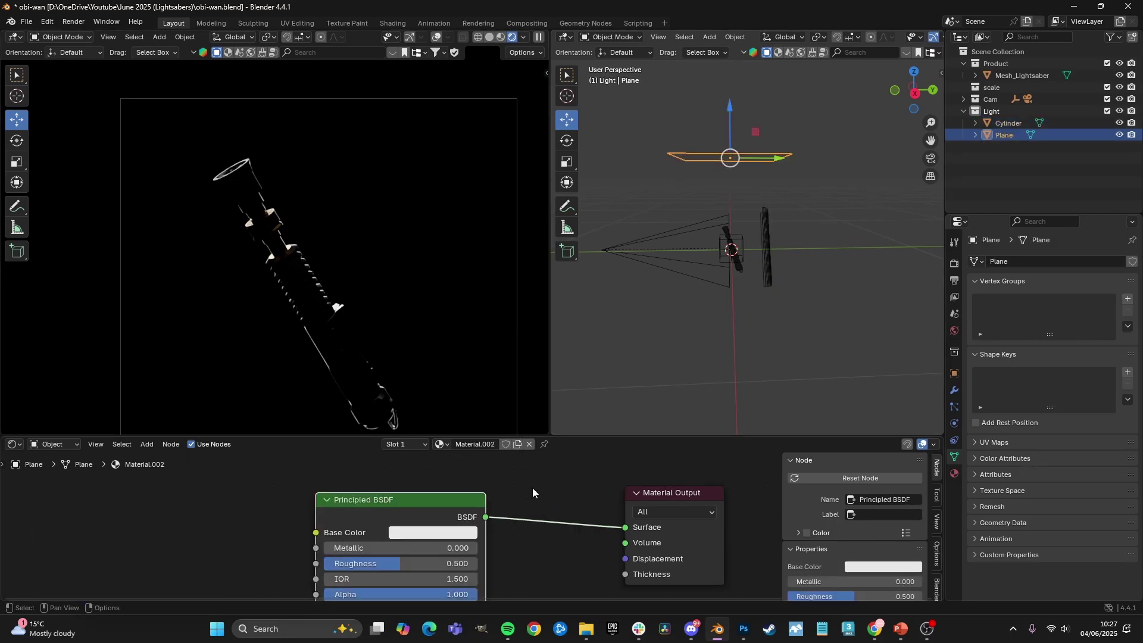
{"action": "right_click_drag", "start_coordinate": [580, 507], "coordinate": [560, 536], "text": "ctrl"}
{"action": "left_click_drag", "start_coordinate": [467, 499], "coordinate": [372, 495]}
{"action": "left_click", "coordinate": [444, 488]}
{"action": "key", "text": "shift+a"}
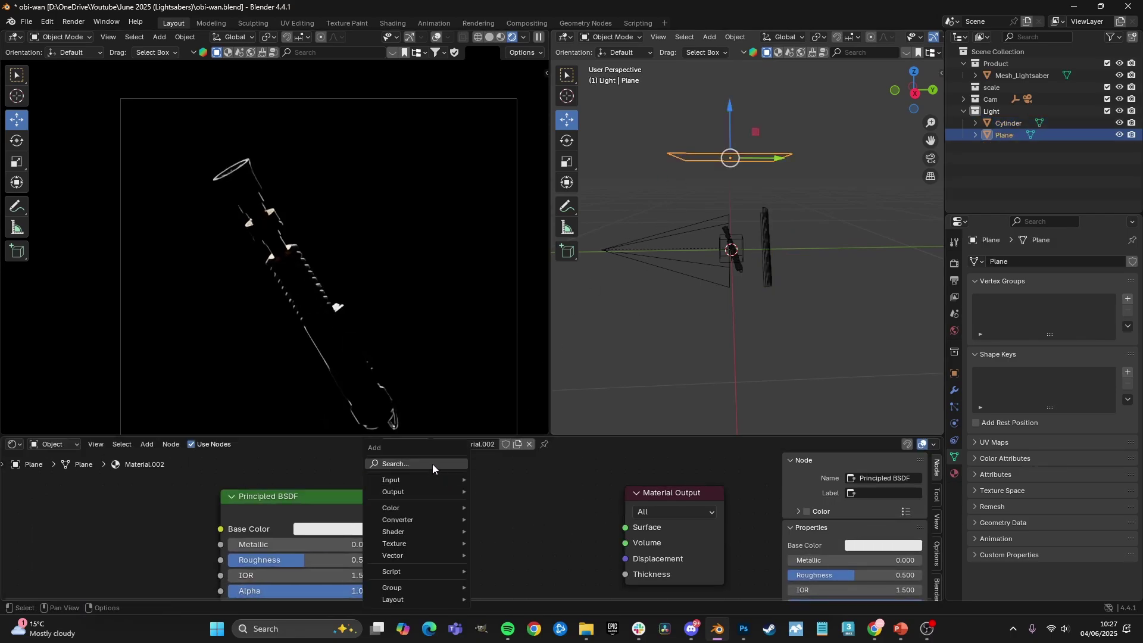
- Add an Emission shader node to the Plane's material and connect it to the Material Output's Surface input
{"action": "type", "text": "emi"}
{"action": "left_click", "coordinate": [476, 486]}
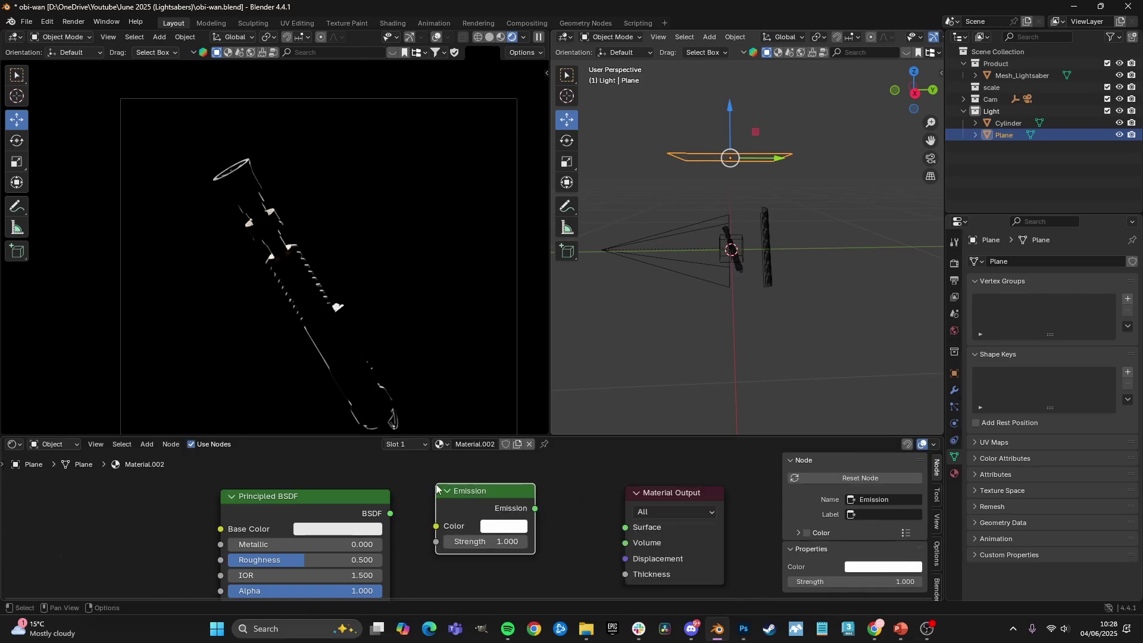
{"action": "left_click_drag", "start_coordinate": [535, 508], "coordinate": [625, 527]}
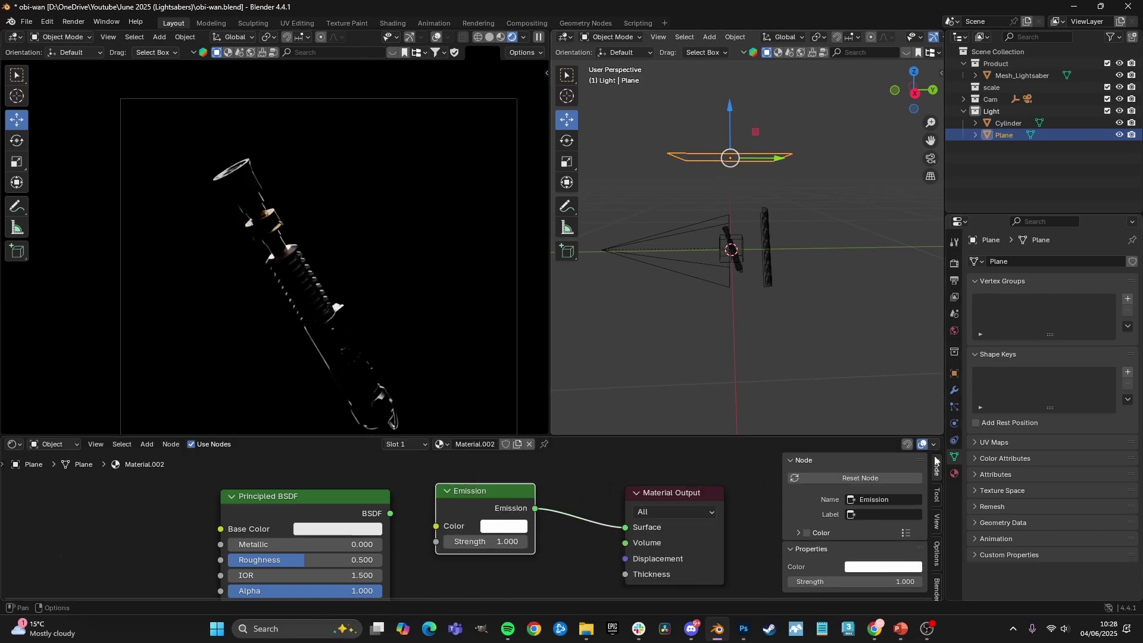
- Set the emission strength of the Plane's material to 58.1
{"action": "left_click", "coordinate": [954, 473]}
{"action": "left_click", "coordinate": [1074, 401]}
{"action": "type", "text": "5"}
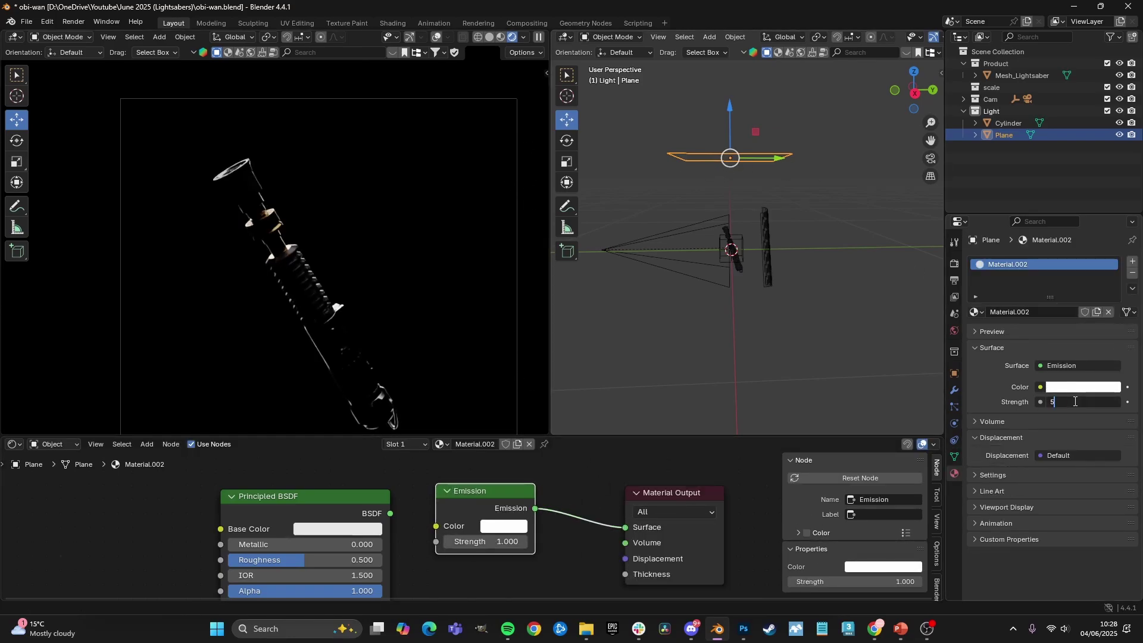
{"action": "key", "text": "Return"}
{"action": "left_click_drag", "start_coordinate": [1074, 401], "coordinate": [1137, 401]}
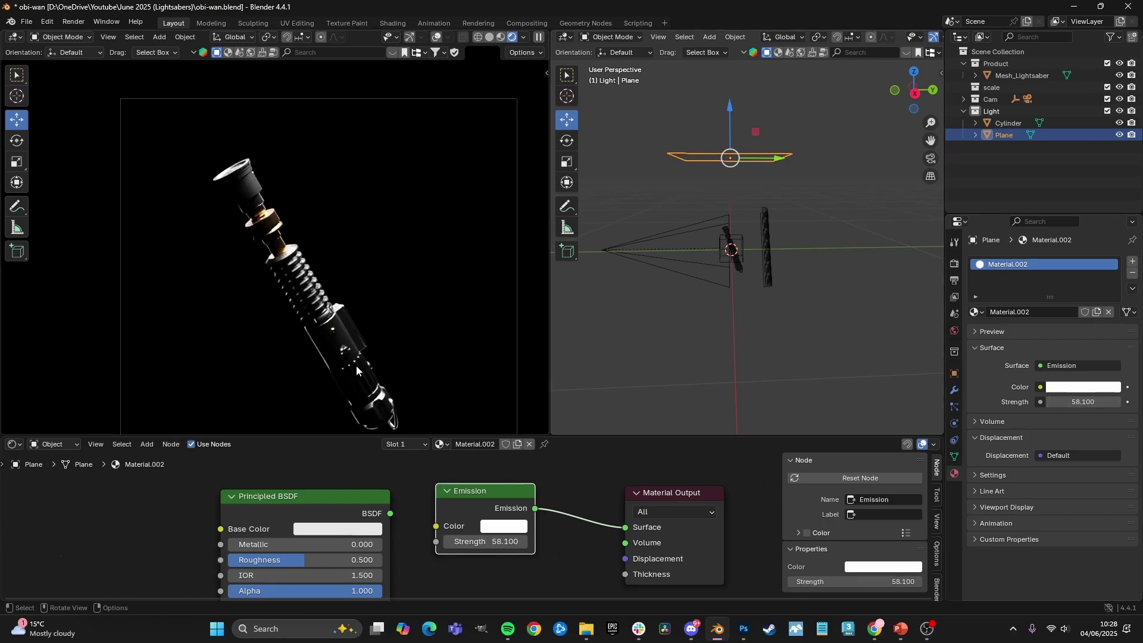
- Move the light plane along the Y axis toward the camera and lower it slightly
{"action": "middle_click_drag", "start_coordinate": [356, 366], "coordinate": [336, 295], "text": "shift"}
{"action": "scroll", "coordinate": [335, 295], "scroll_direction": "up", "scroll_amount": 1}
{"action": "middle_click_drag", "start_coordinate": [744, 174], "coordinate": [742, 248], "text": "shift"}
{"action": "scroll", "coordinate": [742, 247], "scroll_direction": "up", "scroll_amount": 1}
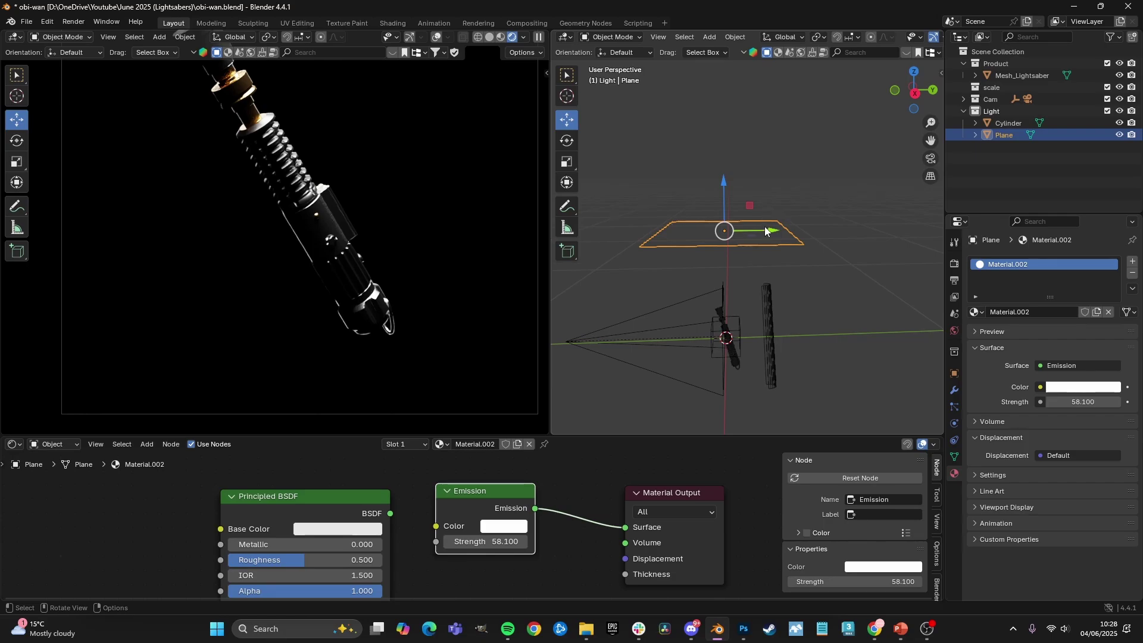
{"action": "left_click_drag", "start_coordinate": [765, 231], "coordinate": [664, 239]}
{"action": "middle_click_drag", "start_coordinate": [370, 183], "coordinate": [438, 293], "text": "shift"}
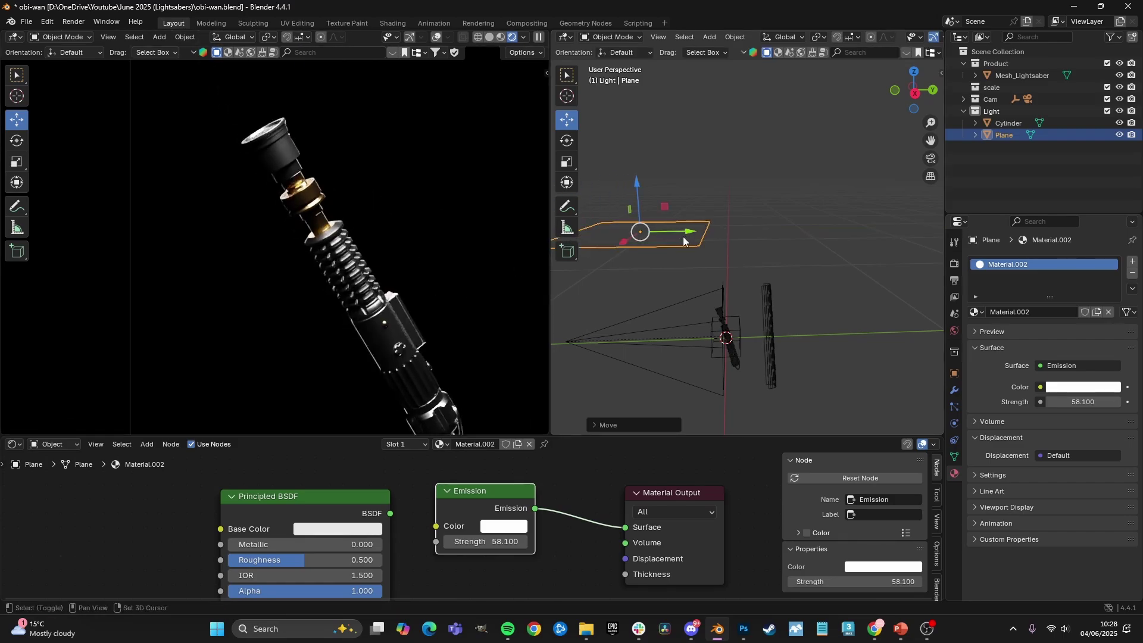
{"action": "right_click", "coordinate": [683, 241]}
{"action": "left_click_drag", "start_coordinate": [637, 181], "coordinate": [647, 239]}
- Tilt the light plane about the X axis so that it faces the lightsaber from above the camera
{"action": "key", "text": "r"}
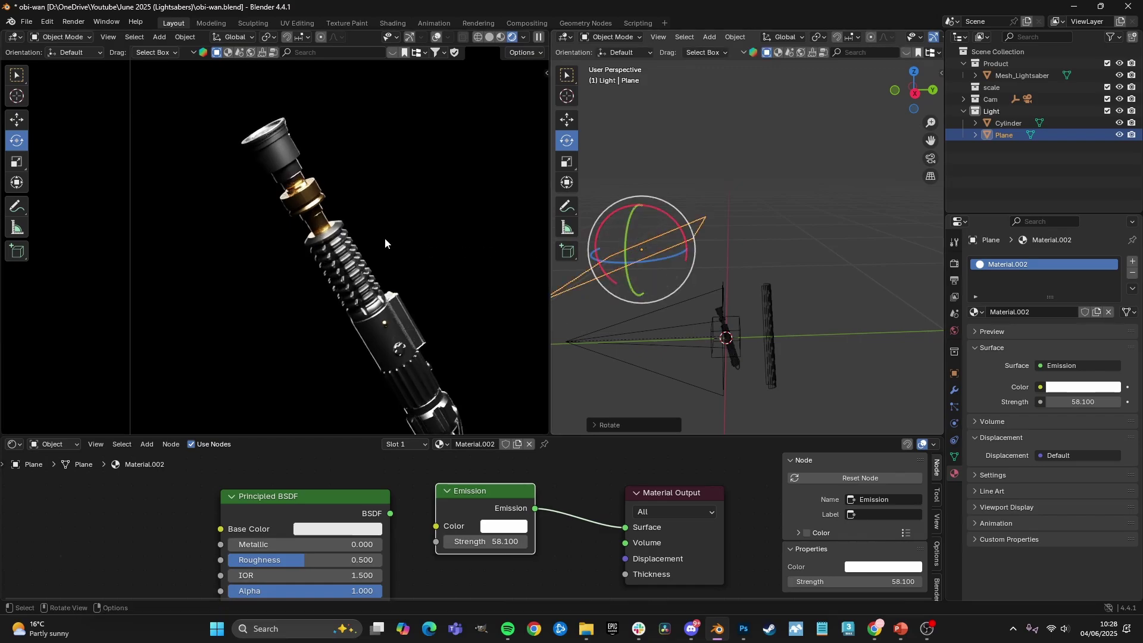
{"action": "middle_click_drag", "start_coordinate": [323, 200], "coordinate": [324, 182], "text": "shift"}
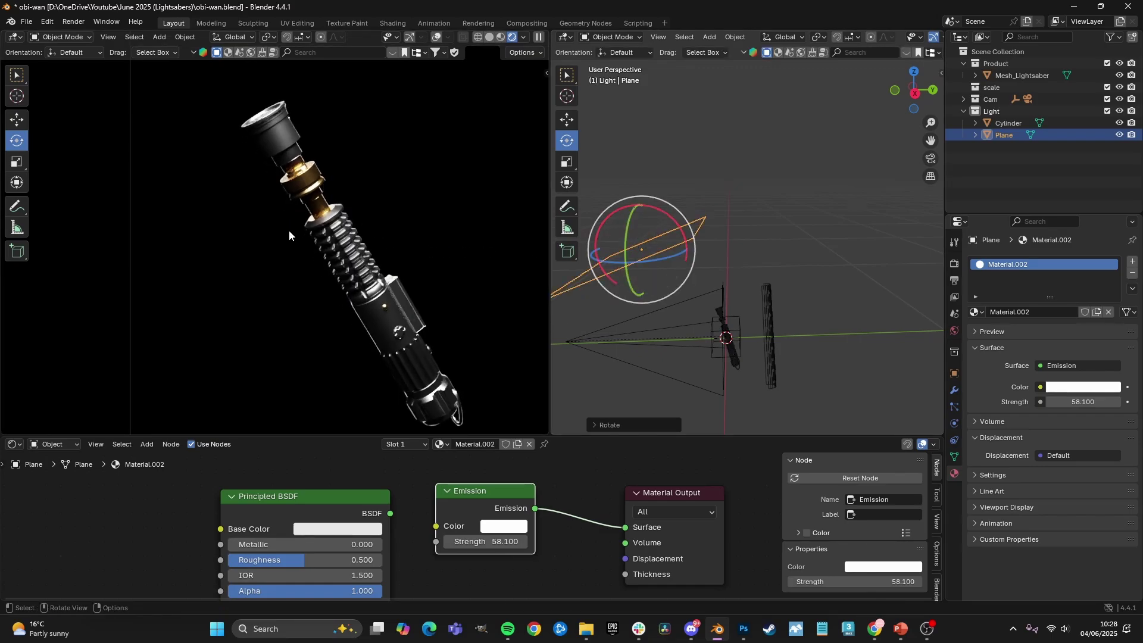
{"action": "scroll", "coordinate": [391, 240], "scroll_direction": "down", "scroll_amount": 2}
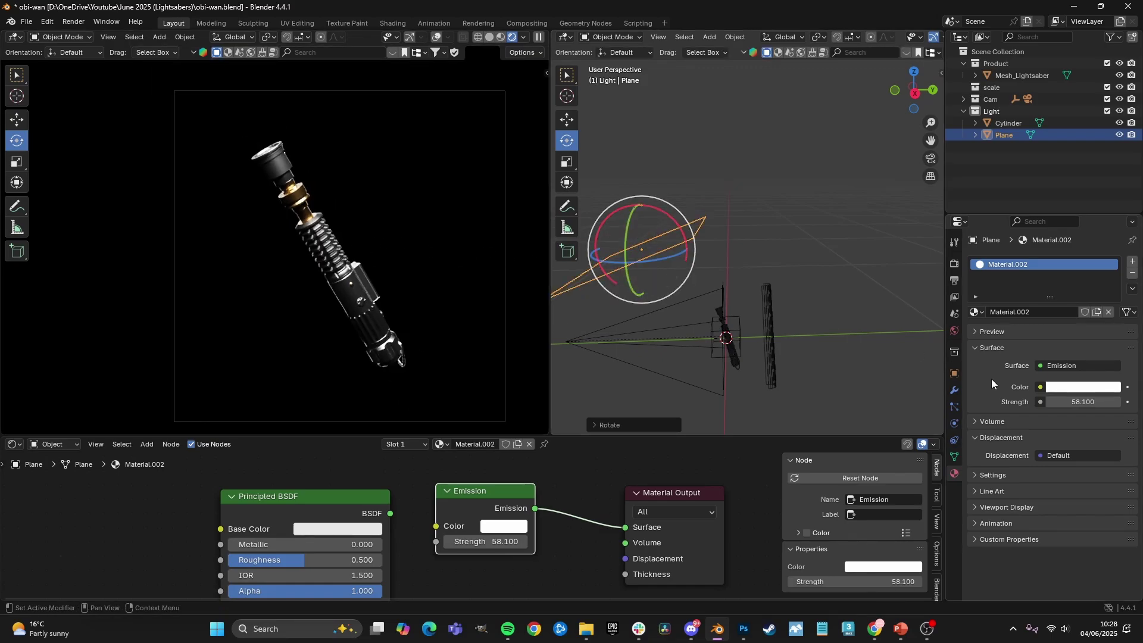
{"action": "left_click", "coordinate": [1079, 402]}
{"action": "left_click", "coordinate": [986, 408]}
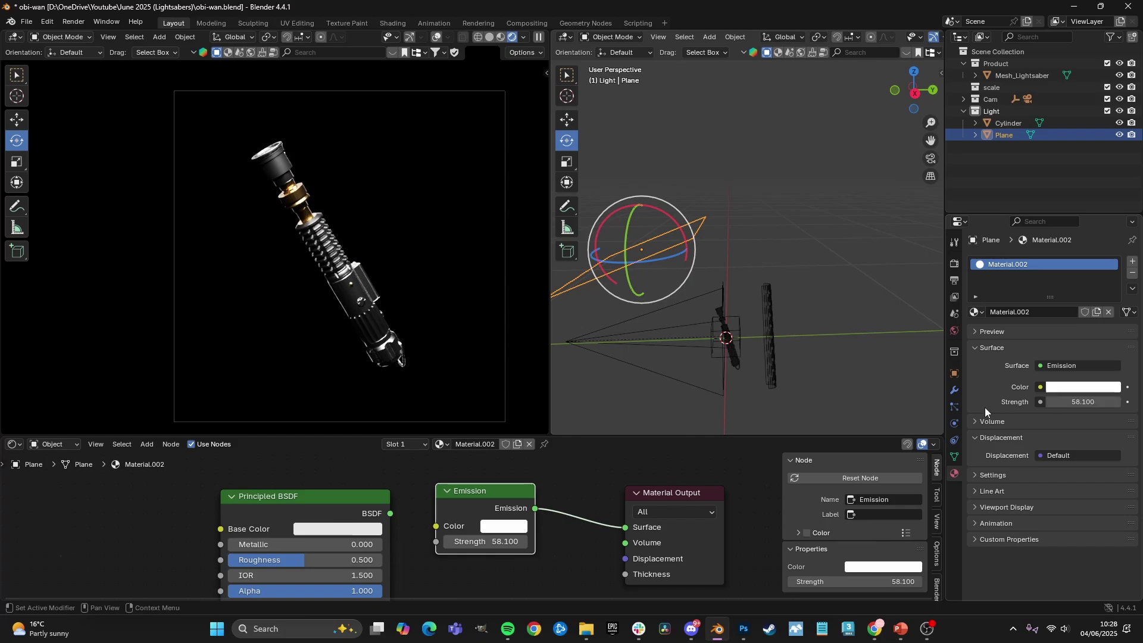
- Move the light plane down behind the camera and rotate it toward upright
{"action": "scroll", "coordinate": [282, 230], "scroll_direction": "up", "scroll_amount": 2}
{"action": "middle_click_drag", "start_coordinate": [690, 297], "coordinate": [737, 244]}
{"action": "key", "text": "g"}
{"action": "left_click", "coordinate": [706, 318]}
{"action": "left_click_drag", "start_coordinate": [670, 247], "coordinate": [615, 244]}
{"action": "middle_click_drag", "start_coordinate": [632, 242], "coordinate": [651, 265], "text": "shift"}
{"action": "key", "text": "g"}
{"action": "left_click", "coordinate": [610, 274]}
- Fine-tune the rotation and position of the light plane so that it lights the lightsaber from the front
{"action": "left_click_drag", "start_coordinate": [643, 275], "coordinate": [656, 279]}
{"action": "key", "text": "g"}
{"action": "left_click", "coordinate": [655, 270]}
{"action": "middle_click_drag", "start_coordinate": [408, 188], "coordinate": [341, 206], "text": "shift"}
{"action": "scroll", "coordinate": [393, 256], "scroll_direction": "up", "scroll_amount": 1}
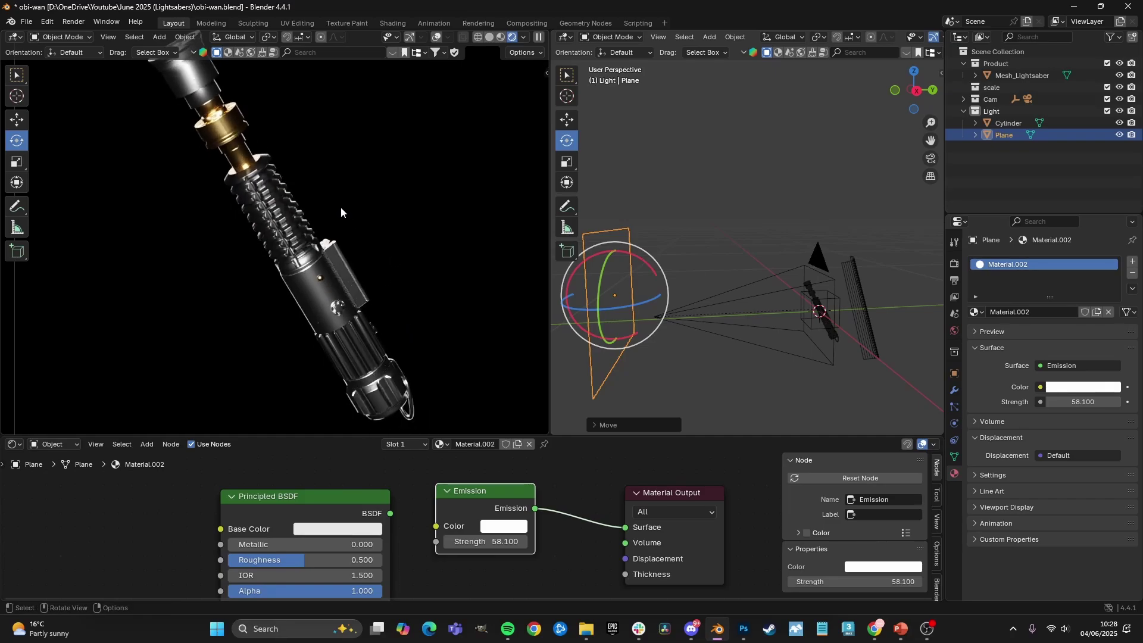
{"action": "scroll", "coordinate": [341, 206], "scroll_direction": "down", "scroll_amount": 3}
{"action": "scroll", "coordinate": [361, 264], "scroll_direction": "up", "scroll_amount": 2}
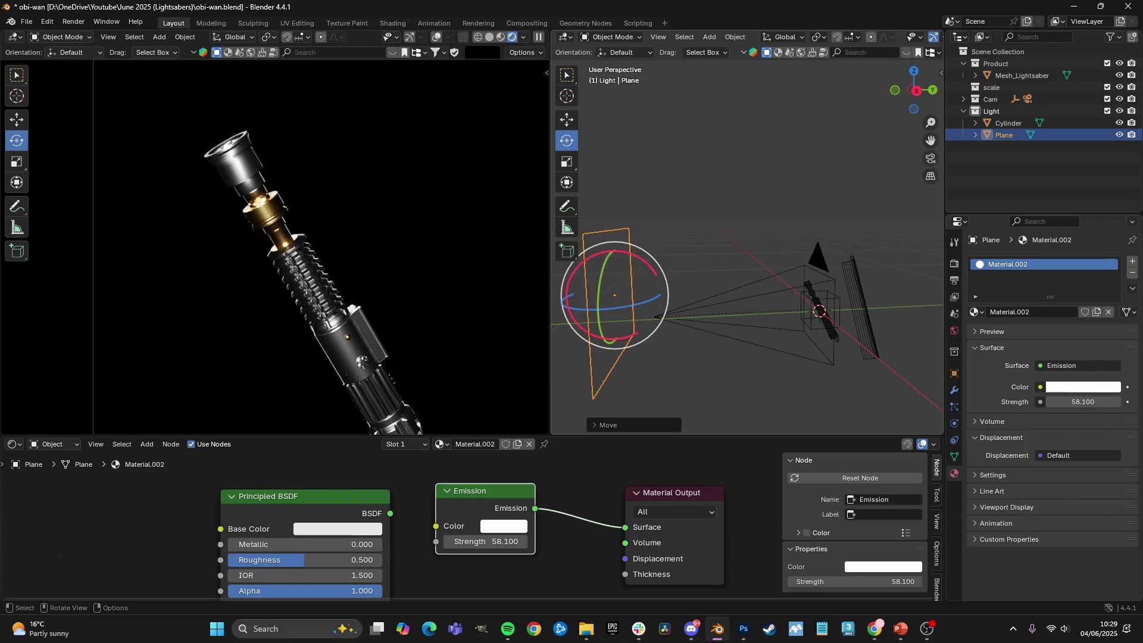
- Tilt the light plane downward and raise it above and behind the camera
{"action": "left_click_drag", "start_coordinate": [644, 261], "coordinate": [667, 303]}
{"action": "key", "text": "g"}
{"action": "left_click", "coordinate": [671, 248]}
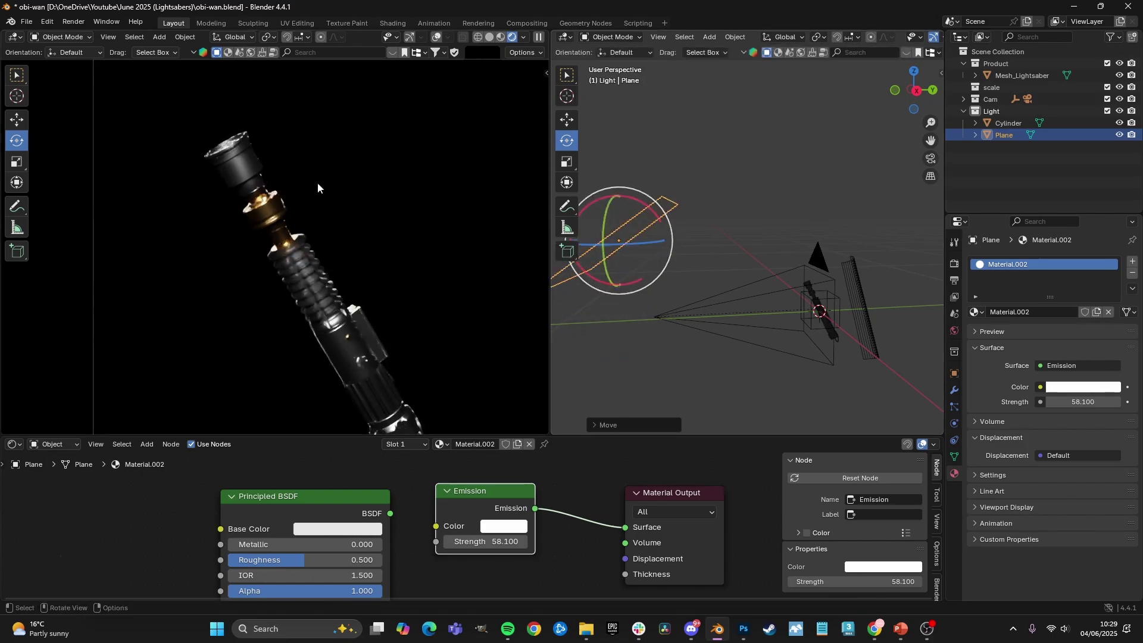
- Examine the highlights on the lightsaber's black emitter end and gold ring up close and from farther away
{"action": "scroll", "coordinate": [275, 210], "scroll_direction": "up", "scroll_amount": 1}
{"action": "middle_click_drag", "start_coordinate": [241, 172], "coordinate": [379, 310], "text": "shift"}
{"action": "scroll", "coordinate": [260, 201], "scroll_direction": "up", "scroll_amount": 4}
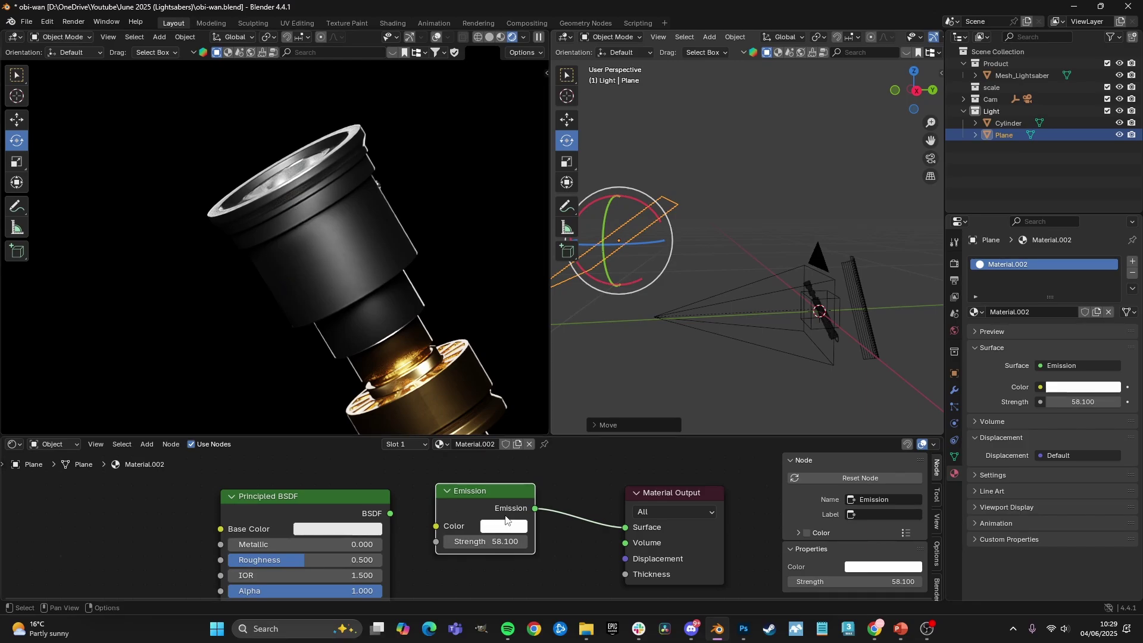
{"action": "scroll", "coordinate": [364, 298], "scroll_direction": "down", "scroll_amount": 2}
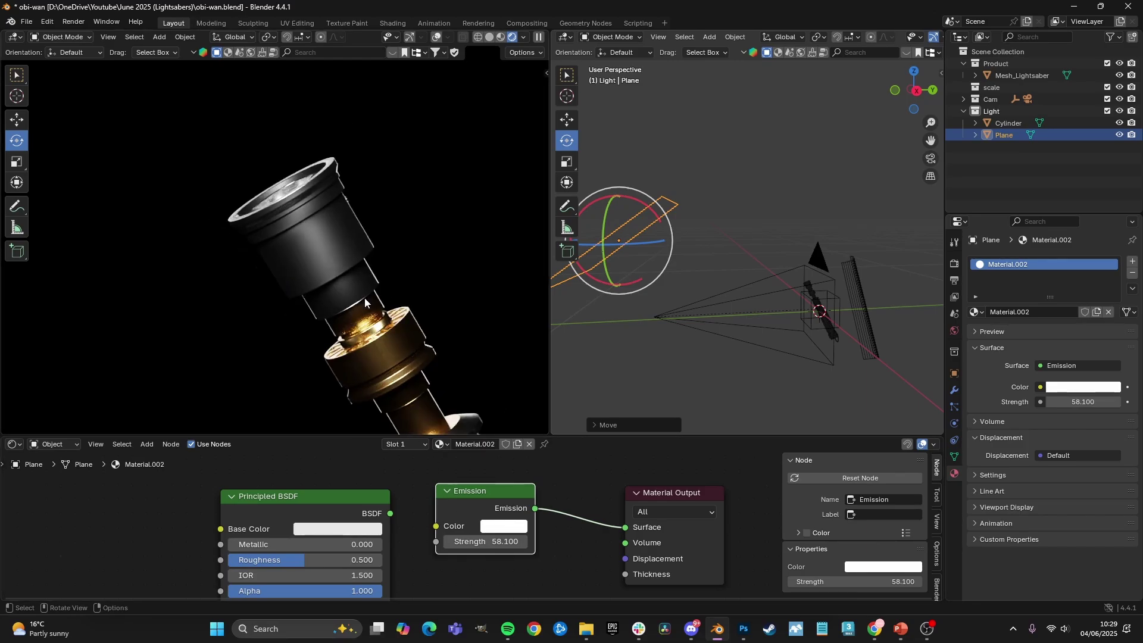
{"action": "scroll", "coordinate": [365, 298], "scroll_direction": "down", "scroll_amount": 3}
{"action": "middle_click_drag", "start_coordinate": [369, 320], "coordinate": [341, 298], "text": "shift"}
{"action": "scroll", "coordinate": [279, 258], "scroll_direction": "up", "scroll_amount": 5}
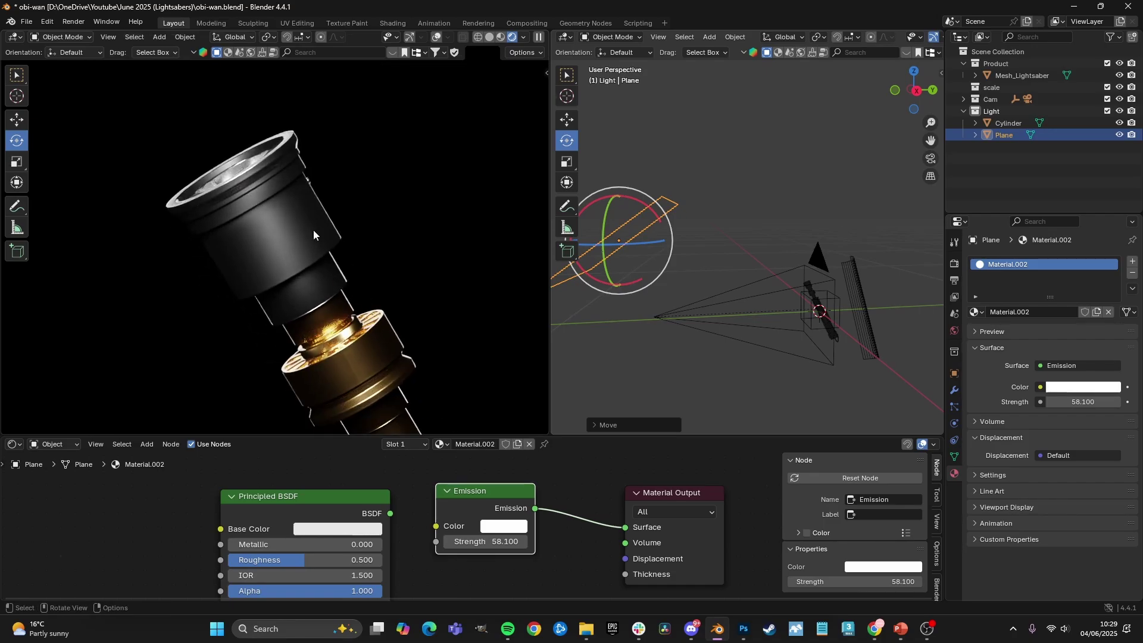
{"action": "scroll", "coordinate": [313, 230], "scroll_direction": "down", "scroll_amount": 5}
{"action": "middle_click_drag", "start_coordinate": [319, 243], "coordinate": [353, 325], "text": "shift"}
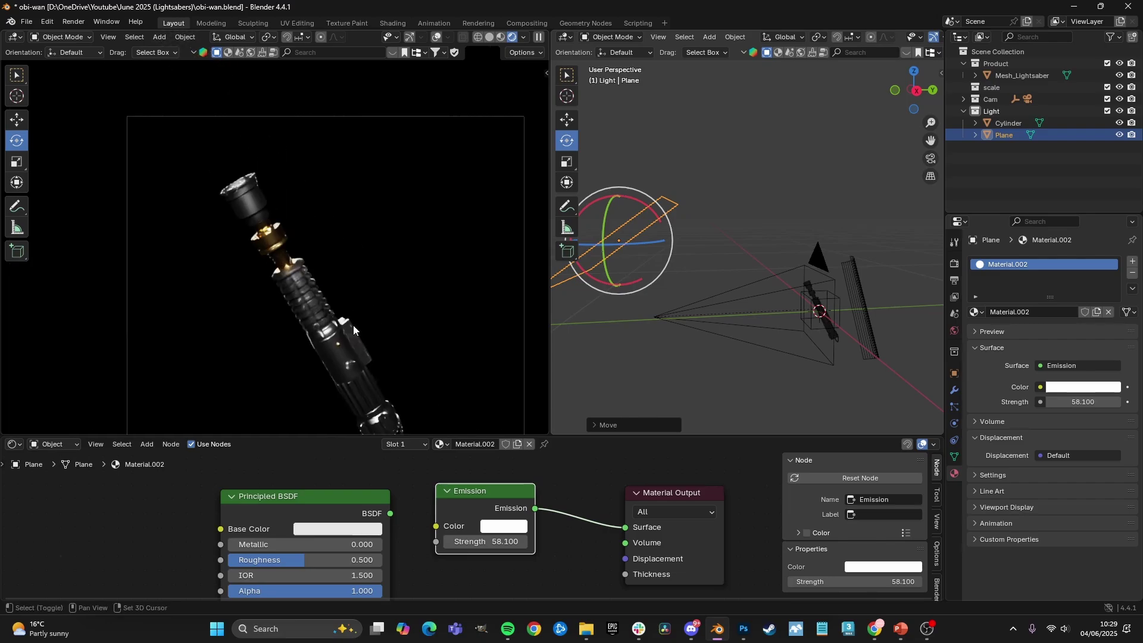
{"action": "scroll", "coordinate": [316, 283], "scroll_direction": "up", "scroll_amount": 6}
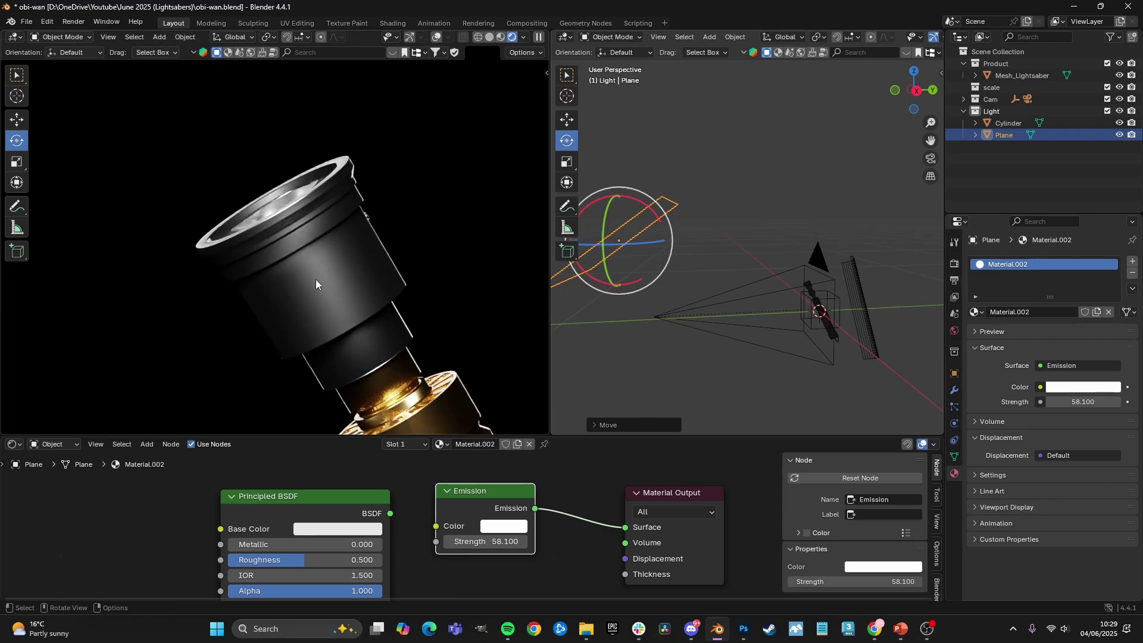
- Hide the Plane light and examine the lightsaber lit only by the Cylinder light
{"action": "left_click", "coordinate": [1119, 134]}
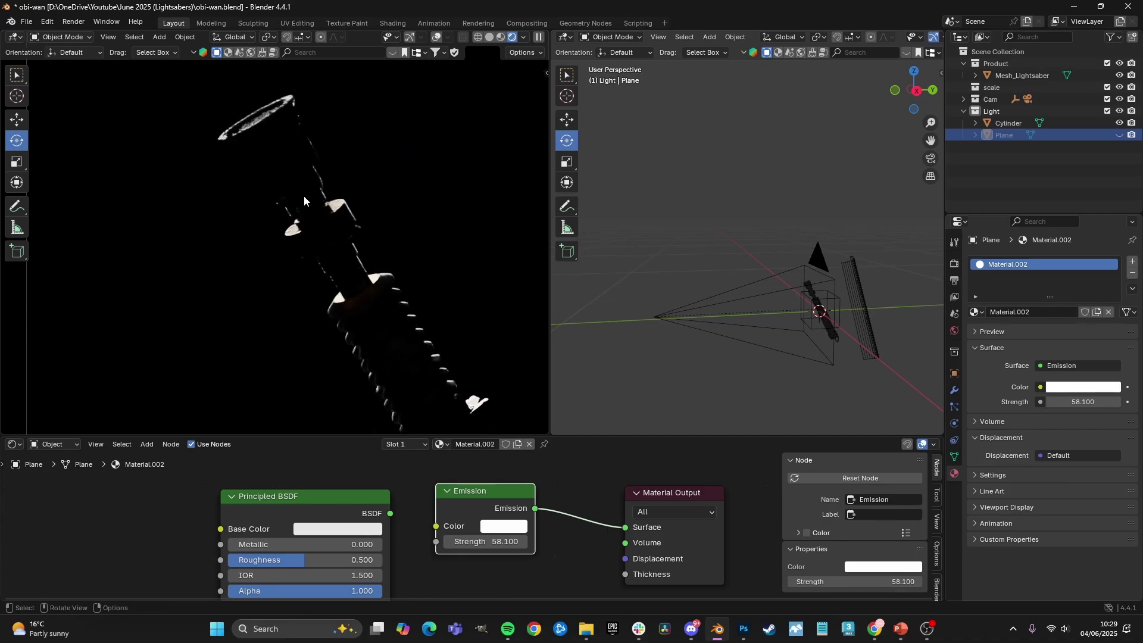
{"action": "scroll", "coordinate": [304, 196], "scroll_direction": "down", "scroll_amount": 2}
{"action": "middle_click_drag", "start_coordinate": [408, 343], "coordinate": [373, 316], "text": "shift"}
{"action": "scroll", "coordinate": [381, 242], "scroll_direction": "up", "scroll_amount": 3}
{"action": "scroll", "coordinate": [401, 240], "scroll_direction": "down", "scroll_amount": 3}
{"action": "scroll", "coordinate": [351, 178], "scroll_direction": "up", "scroll_amount": 3}
{"action": "scroll", "coordinate": [381, 209], "scroll_direction": "down", "scroll_amount": 4}
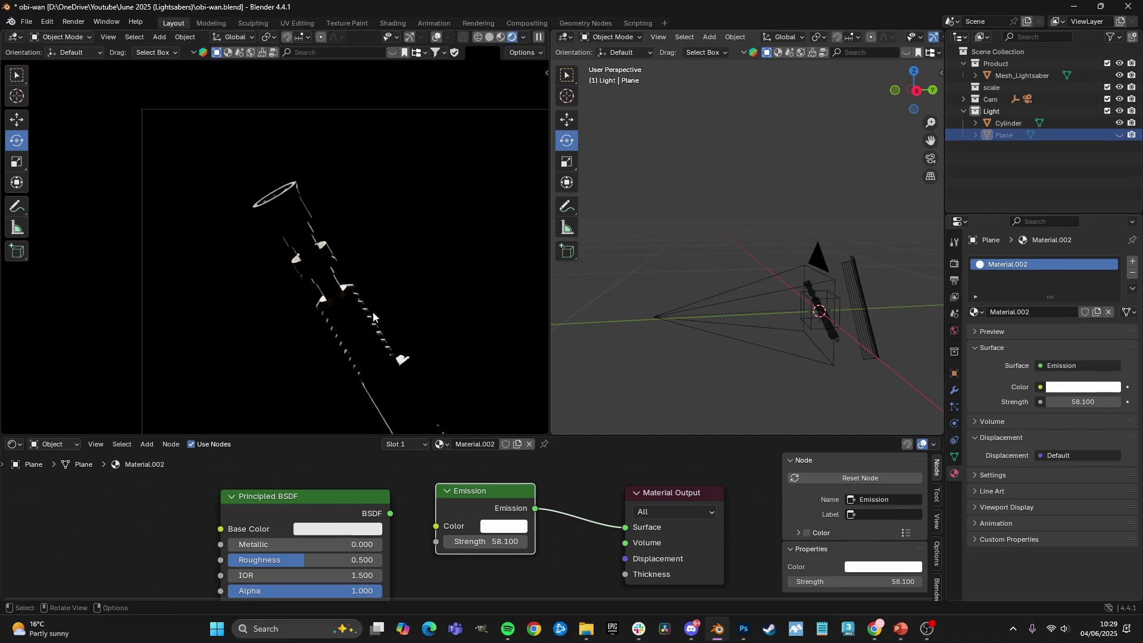
- Hide the Cylinder light and show the Plane light again
{"action": "left_click", "coordinate": [1120, 122]}
{"action": "left_click", "coordinate": [1120, 135]}
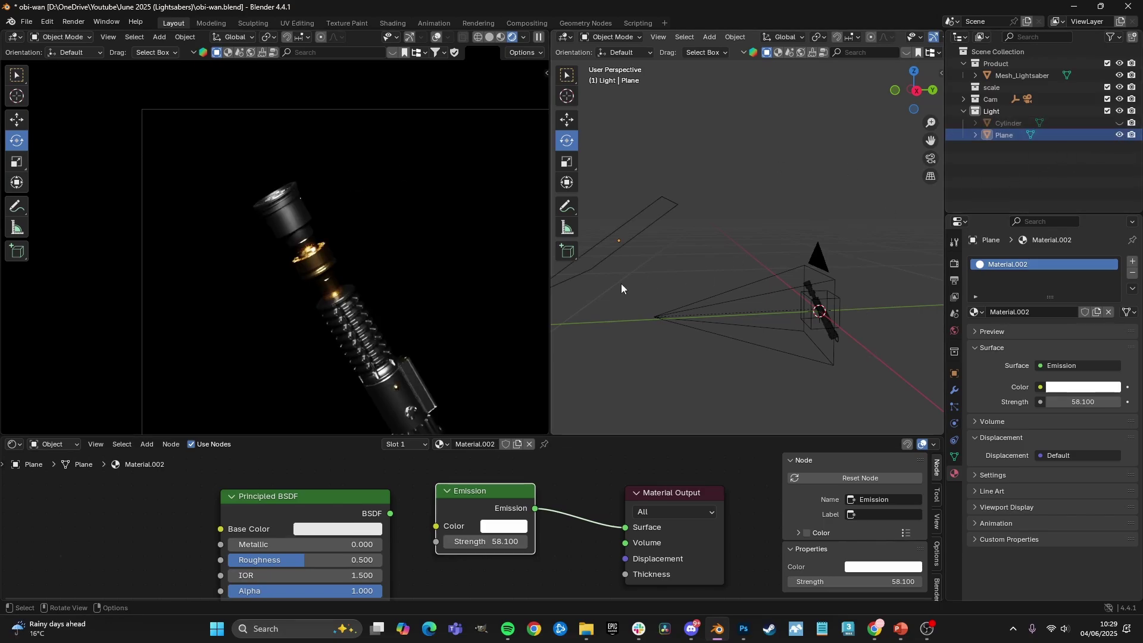
{"action": "scroll", "coordinate": [370, 273], "scroll_direction": "up", "scroll_amount": 2}
{"action": "scroll", "coordinate": [299, 169], "scroll_direction": "down", "scroll_amount": 4}
{"action": "middle_click_drag", "start_coordinate": [274, 136], "coordinate": [308, 231], "text": "shift"}
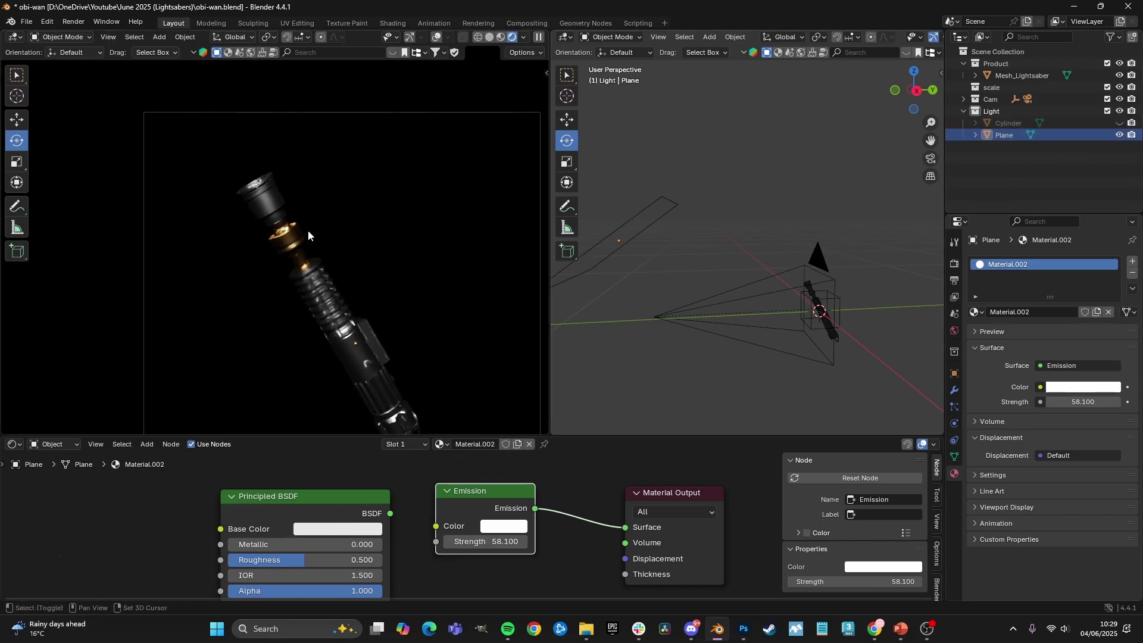
- Examine the shading along the lightsaber lit only by the Plane light, from the emitter to the pommel
{"action": "middle_click_drag", "start_coordinate": [396, 375], "coordinate": [395, 353], "text": "shift"}
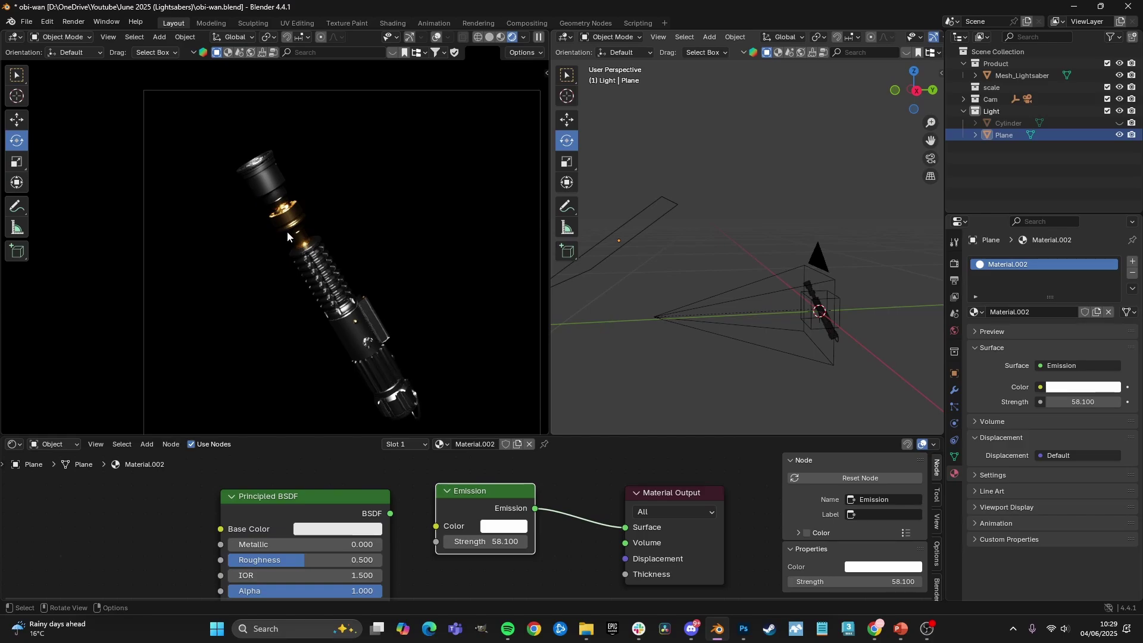
{"action": "middle_click_drag", "start_coordinate": [318, 211], "coordinate": [336, 223], "text": "shift"}
{"action": "scroll", "coordinate": [335, 223], "scroll_direction": "up", "scroll_amount": 4}
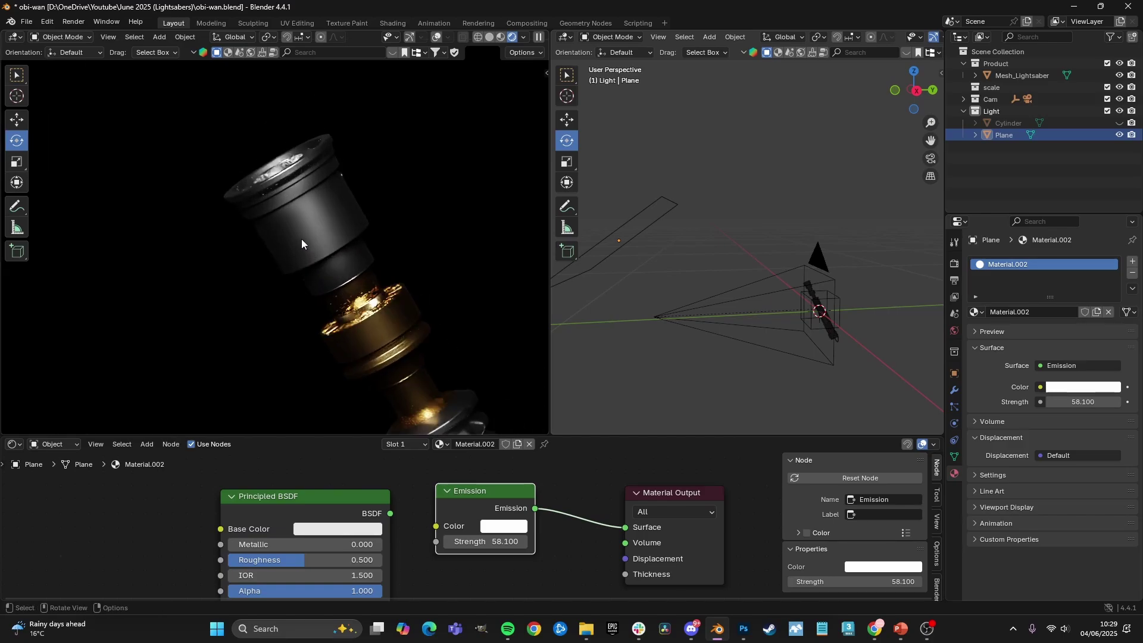
{"action": "scroll", "coordinate": [302, 202], "scroll_direction": "up", "scroll_amount": 2}
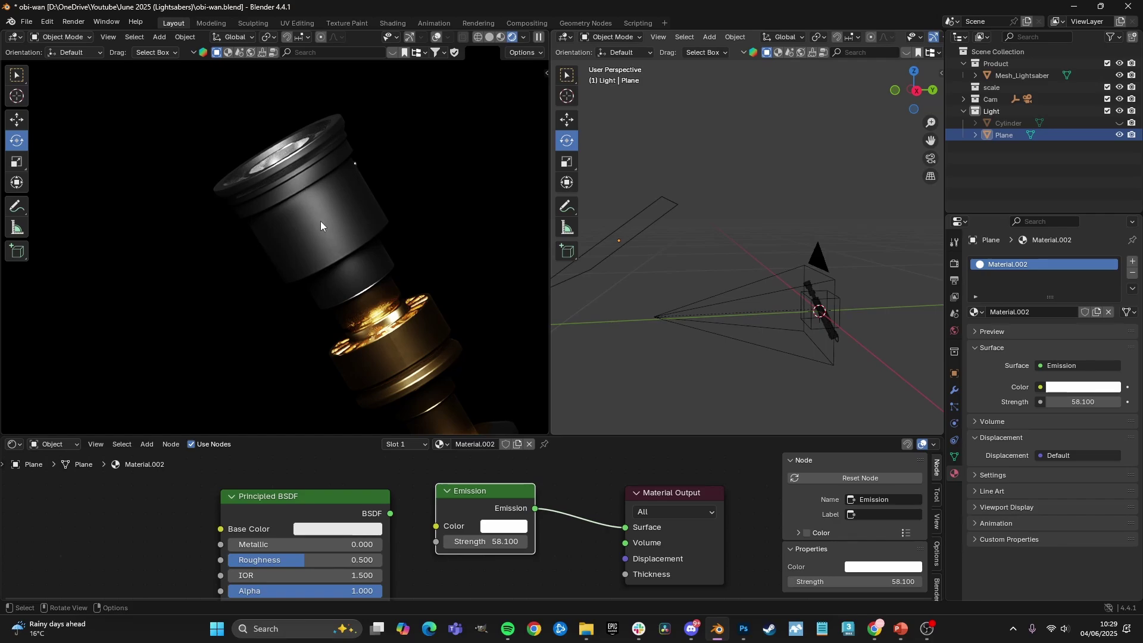
{"action": "scroll", "coordinate": [295, 265], "scroll_direction": "down", "scroll_amount": 4}
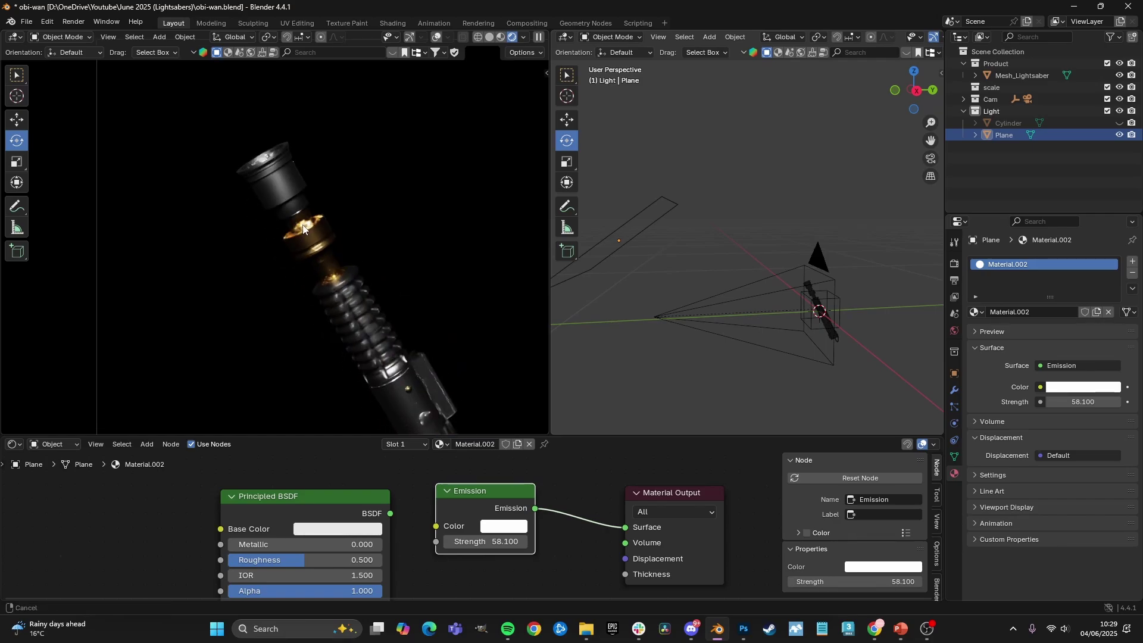
{"action": "scroll", "coordinate": [303, 221], "scroll_direction": "down", "scroll_amount": 2}
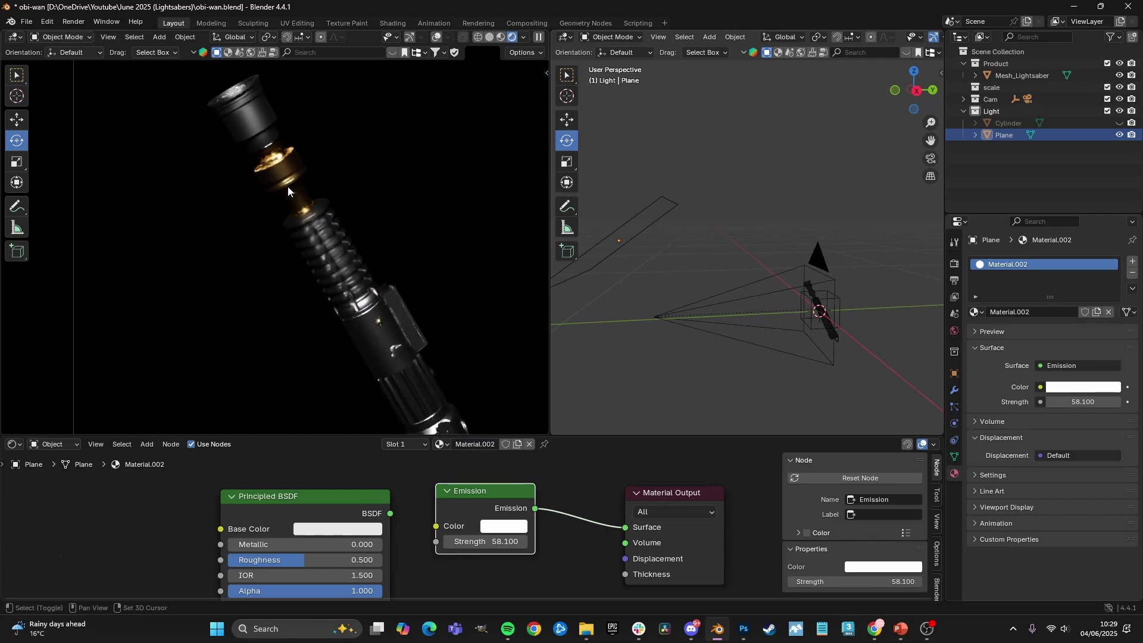
{"action": "scroll", "coordinate": [254, 136], "scroll_direction": "down", "scroll_amount": 2}
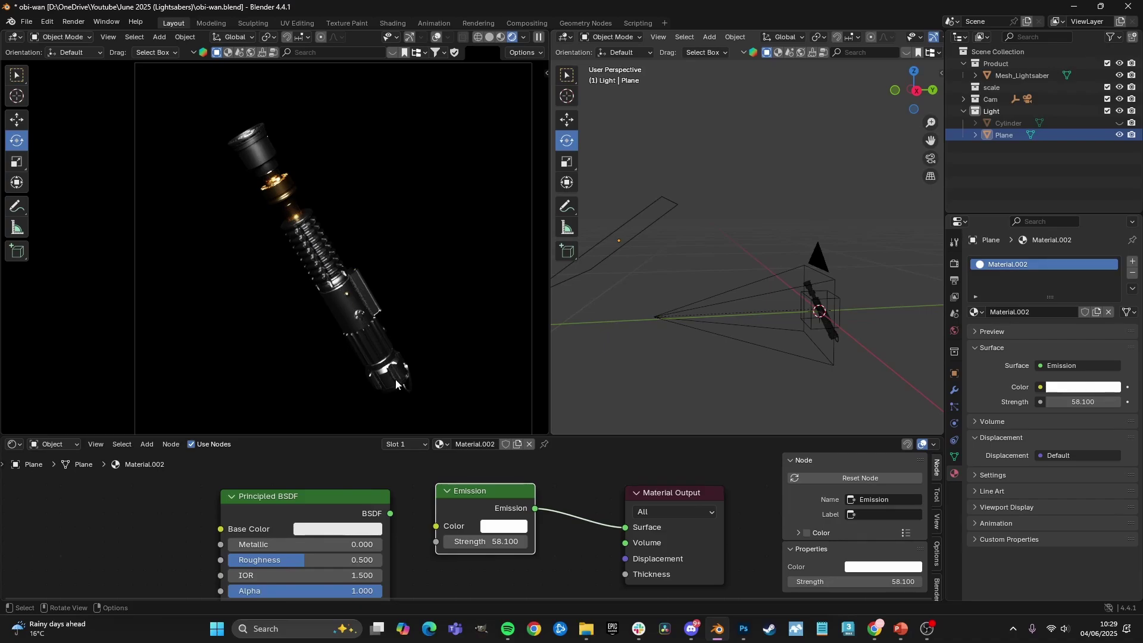
- Select the light plane, scale it into a narrow strip along the X axis, and move it sideways about 19 cm
{"action": "left_click", "coordinate": [636, 234]}
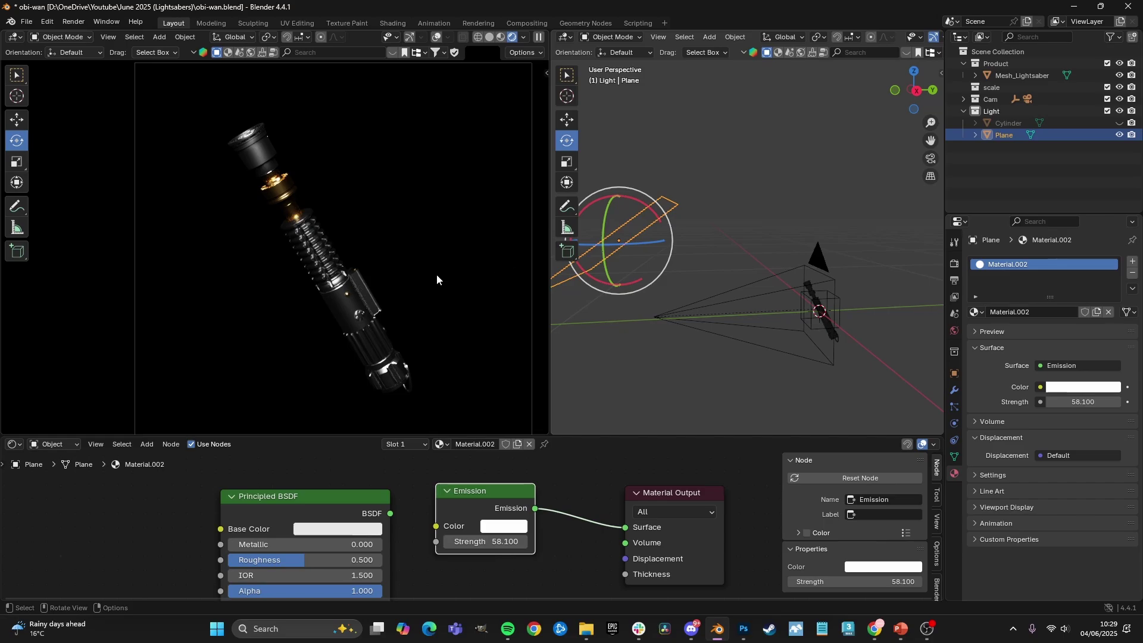
{"action": "scroll", "coordinate": [362, 269], "scroll_direction": "up", "scroll_amount": 3}
{"action": "middle_click_drag", "start_coordinate": [400, 215], "coordinate": [451, 381], "text": "shift"}
{"action": "scroll", "coordinate": [325, 285], "scroll_direction": "up", "scroll_amount": 4}
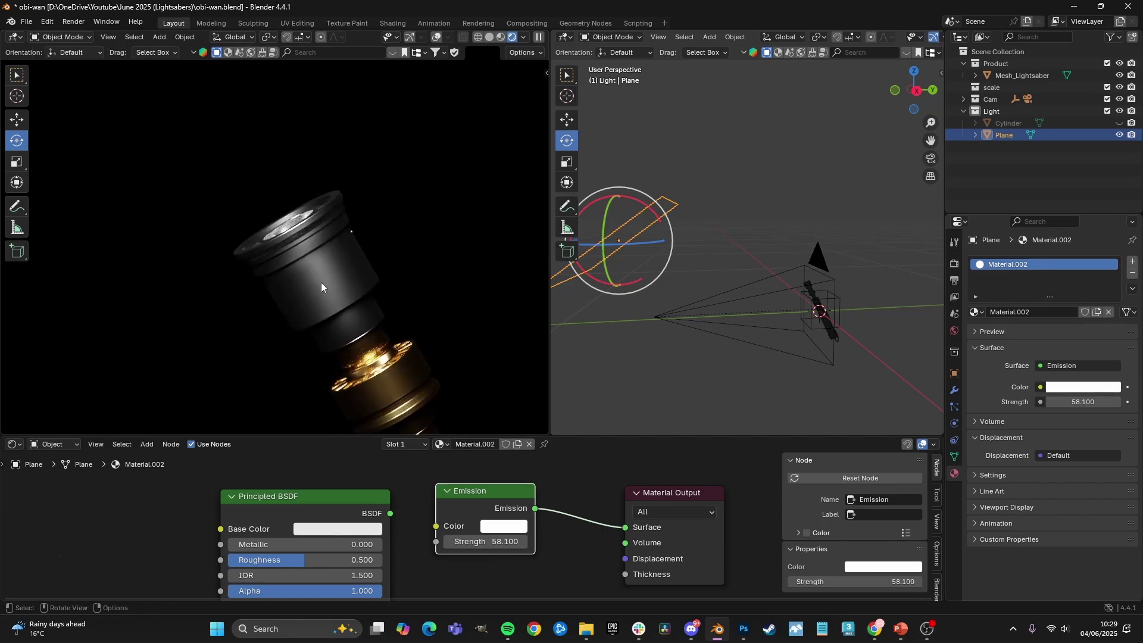
{"action": "scroll", "coordinate": [292, 302], "scroll_direction": "up", "scroll_amount": 3}
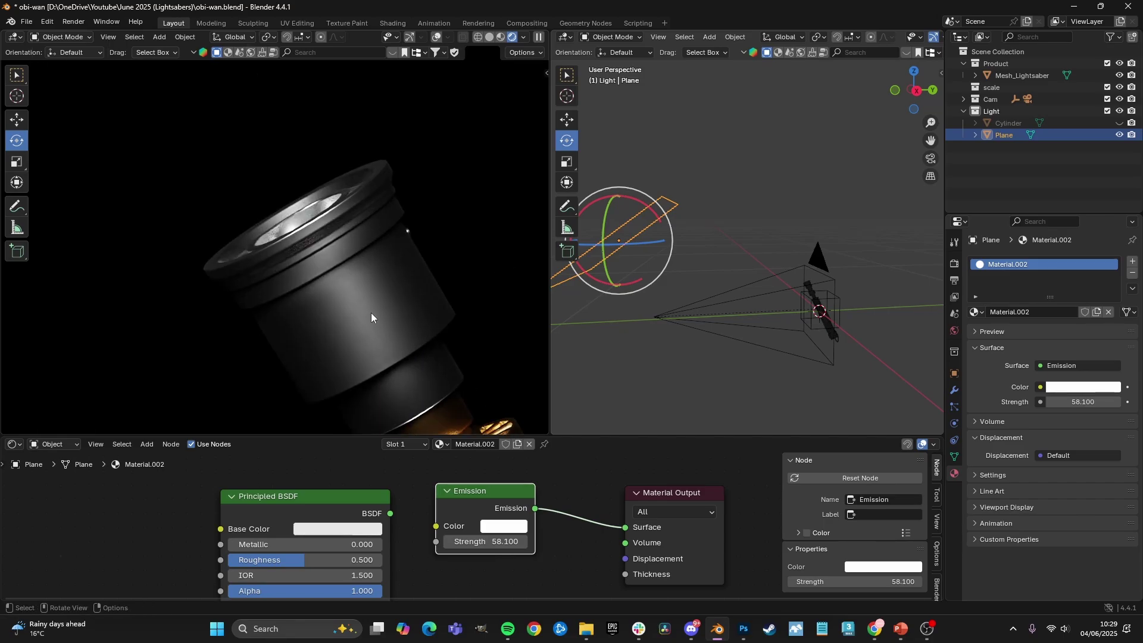
{"action": "middle_click_drag", "start_coordinate": [658, 267], "coordinate": [759, 273]}
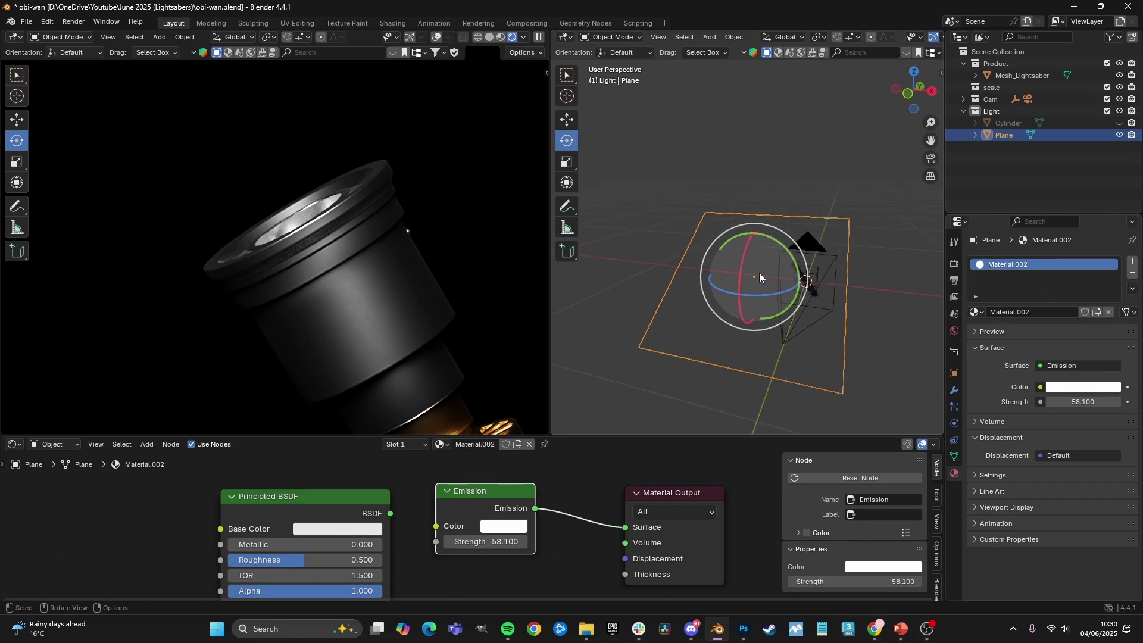
{"action": "key", "text": "shift+space"}
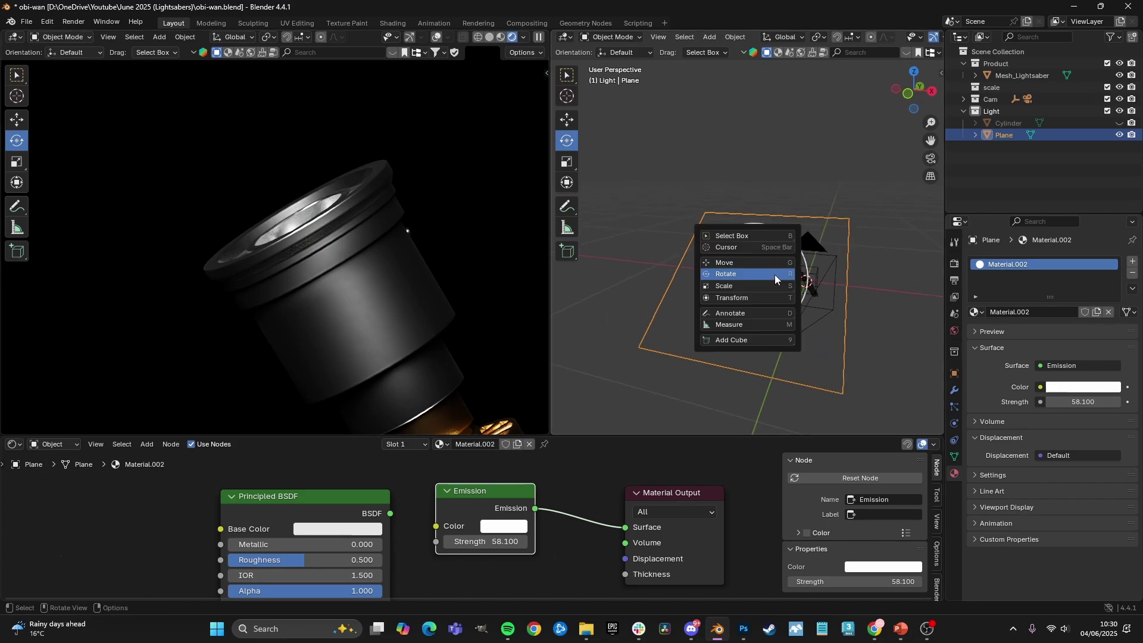
{"action": "key", "text": "s"}
{"action": "left_click_drag", "start_coordinate": [795, 282], "coordinate": [765, 278]}
{"action": "key", "text": "g"}
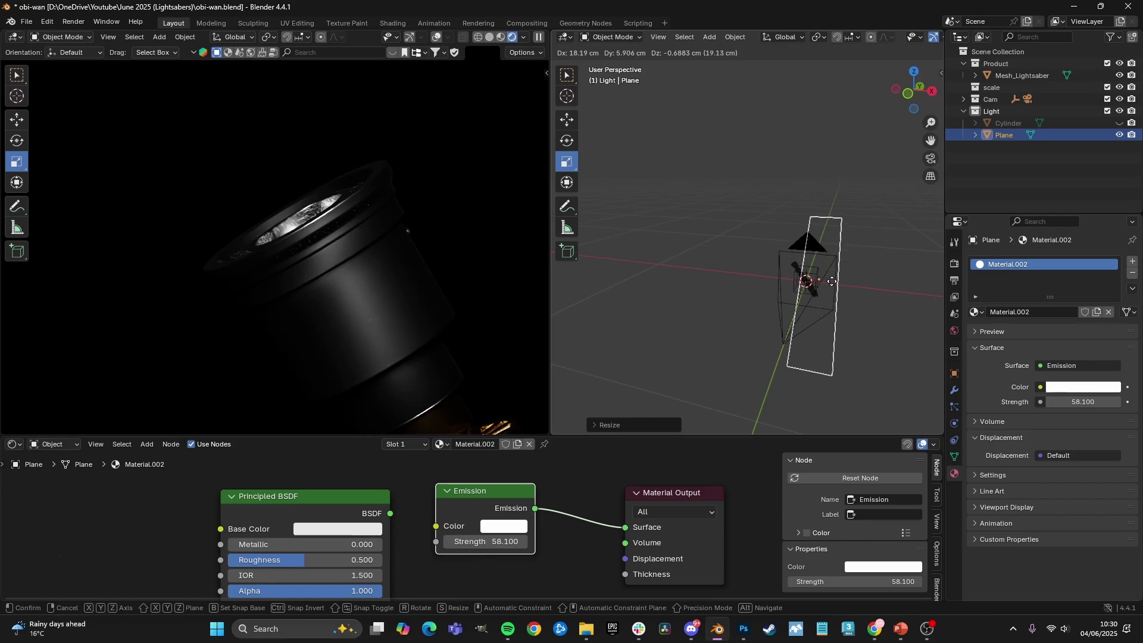
{"action": "left_click", "coordinate": [832, 281]}
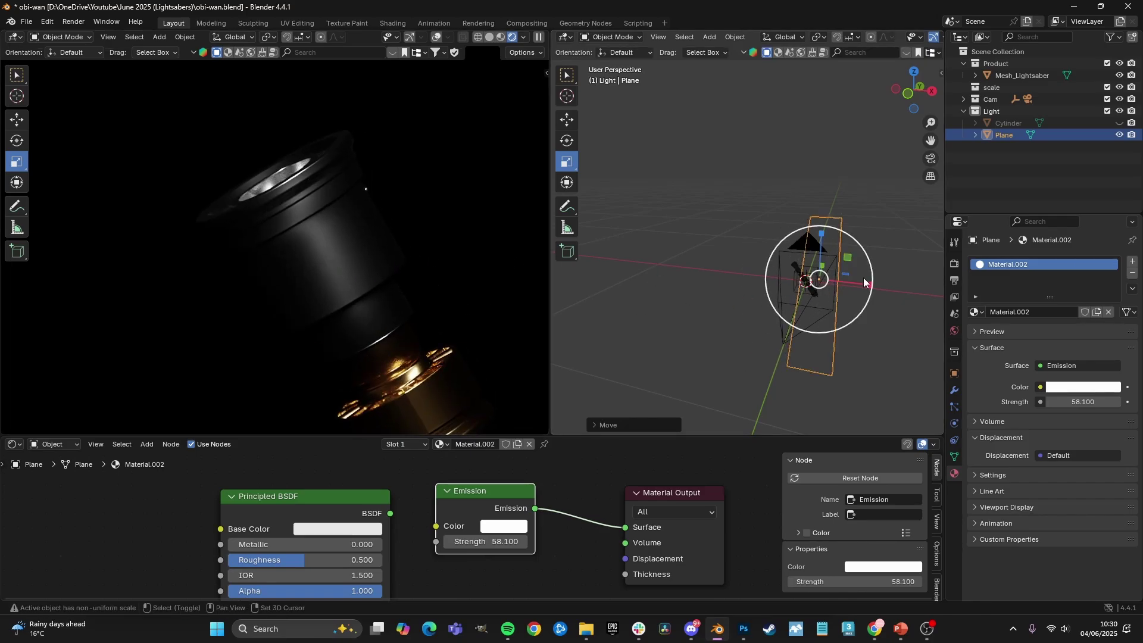
- Widen the light plane greatly along the X axis to compare the highlights, and narrow it back into a strip
{"action": "middle_click_drag", "start_coordinate": [863, 279], "coordinate": [764, 302], "text": "shift"}
{"action": "middle_click_drag", "start_coordinate": [779, 255], "coordinate": [802, 258]}
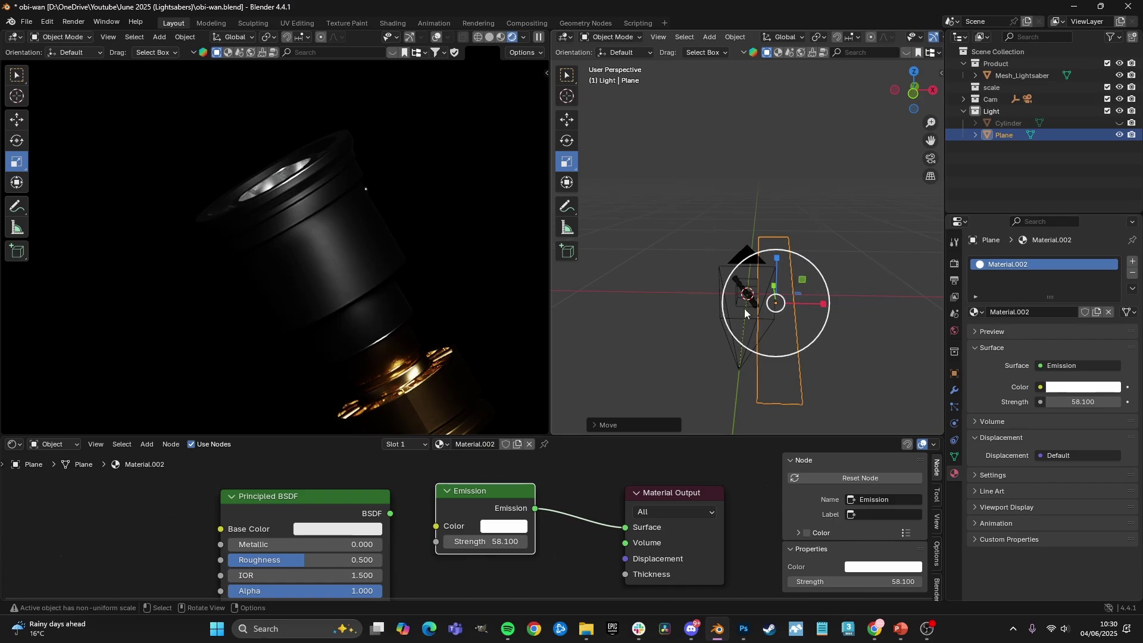
{"action": "left_click_drag", "start_coordinate": [814, 305], "coordinate": [553, 305]}
{"action": "scroll", "coordinate": [392, 300], "scroll_direction": "down", "scroll_amount": 2}
{"action": "scroll", "coordinate": [387, 295], "scroll_direction": "down", "scroll_amount": 3}
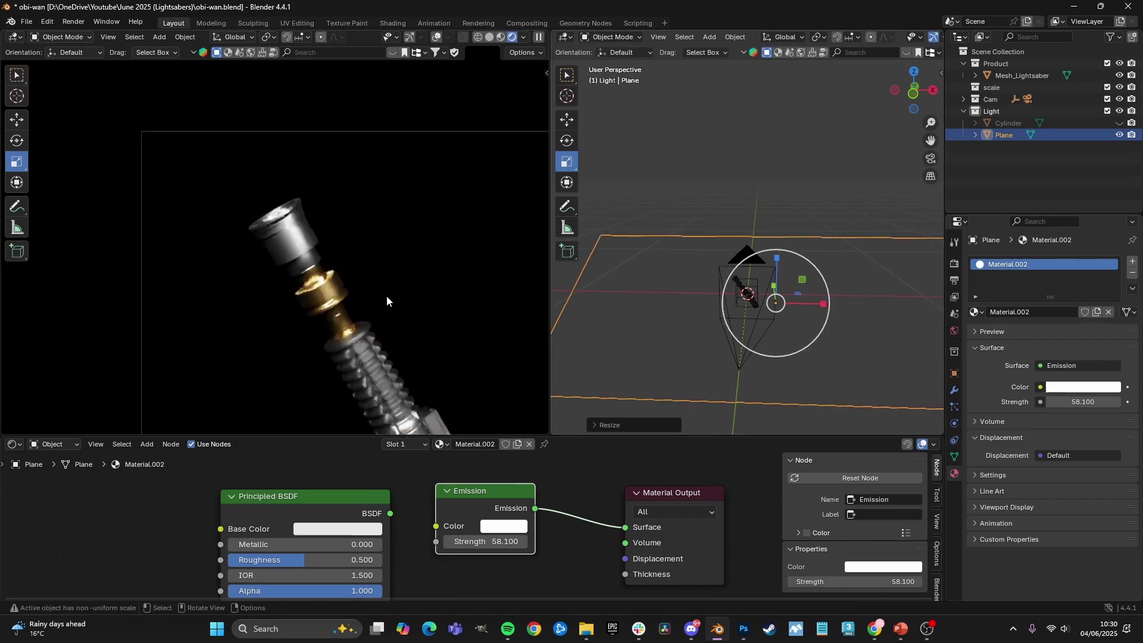
{"action": "scroll", "coordinate": [377, 294], "scroll_direction": "up", "scroll_amount": 6}
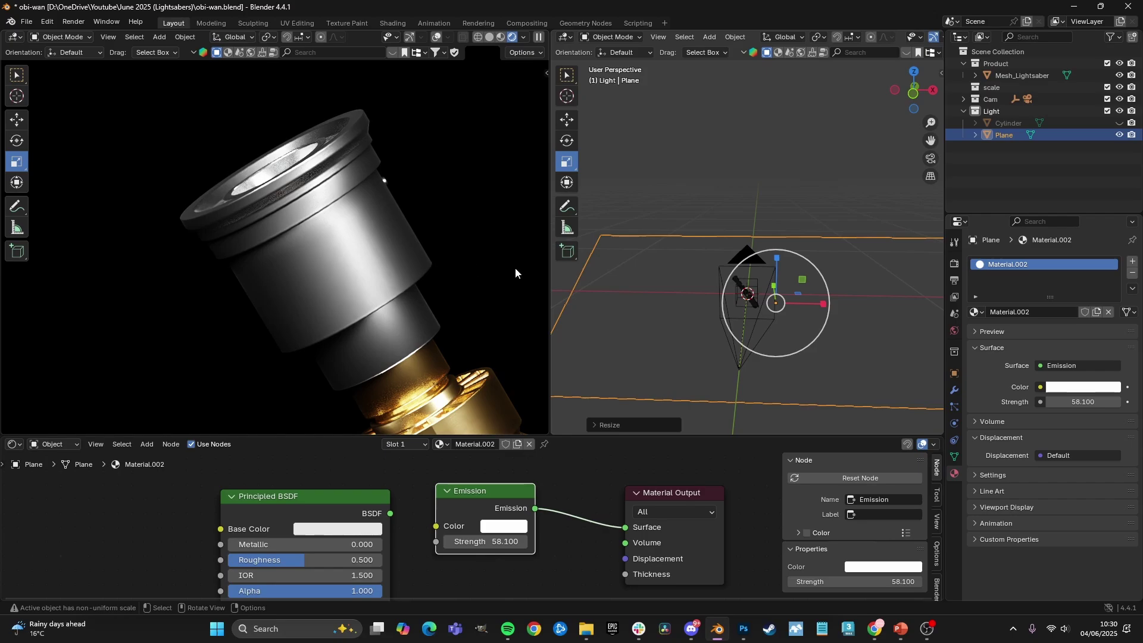
{"action": "left_click_drag", "start_coordinate": [821, 305], "coordinate": [780, 304]}
- Set the light plane's emission strength to 150 and inspect the lit lightsaber body
{"action": "left_click", "coordinate": [503, 543]}
{"action": "type", "text": "1"}
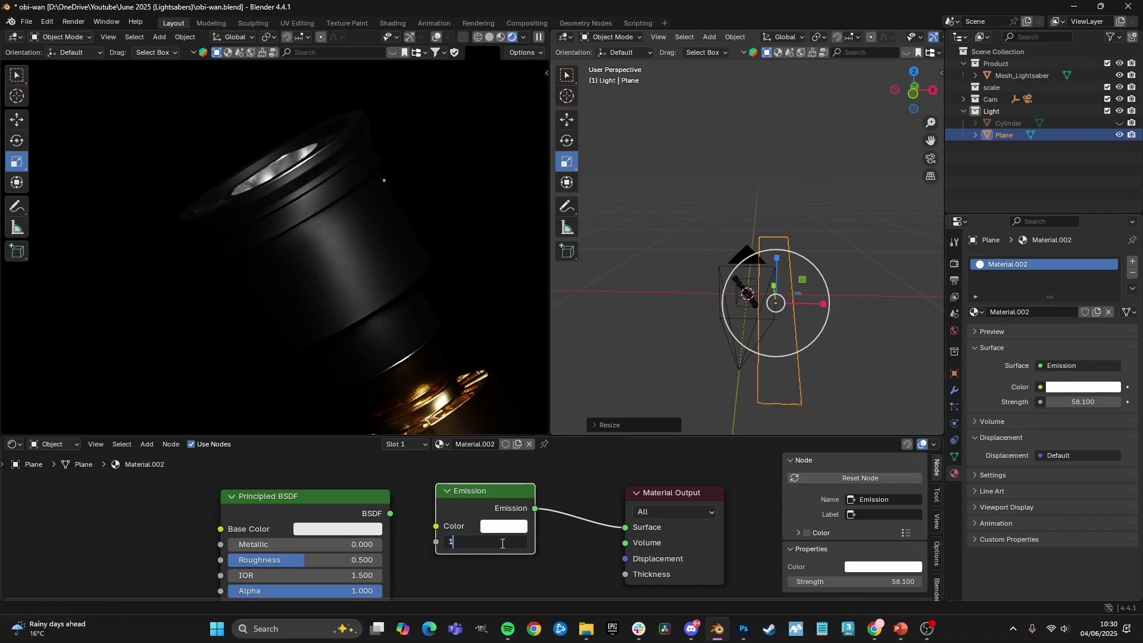
{"action": "type", "text": "50"}
{"action": "key", "text": "Return"}
{"action": "scroll", "coordinate": [238, 298], "scroll_direction": "down", "scroll_amount": 9}
{"action": "scroll", "coordinate": [358, 283], "scroll_direction": "up", "scroll_amount": 2}
{"action": "middle_click_drag", "start_coordinate": [390, 384], "coordinate": [337, 284], "text": "shift"}
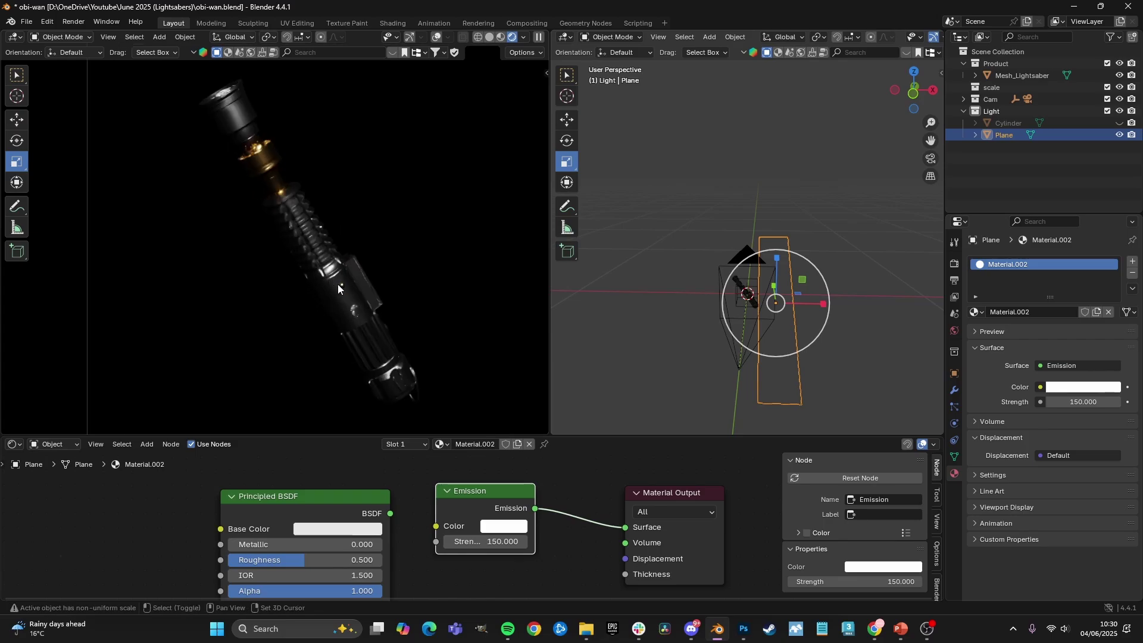
{"action": "scroll", "coordinate": [319, 220], "scroll_direction": "up", "scroll_amount": 5}
- Shift the light plane slightly toward the lightsaber along X and rotate it about the X axis in the right view, reversing its tilt
{"action": "key", "text": "g"}
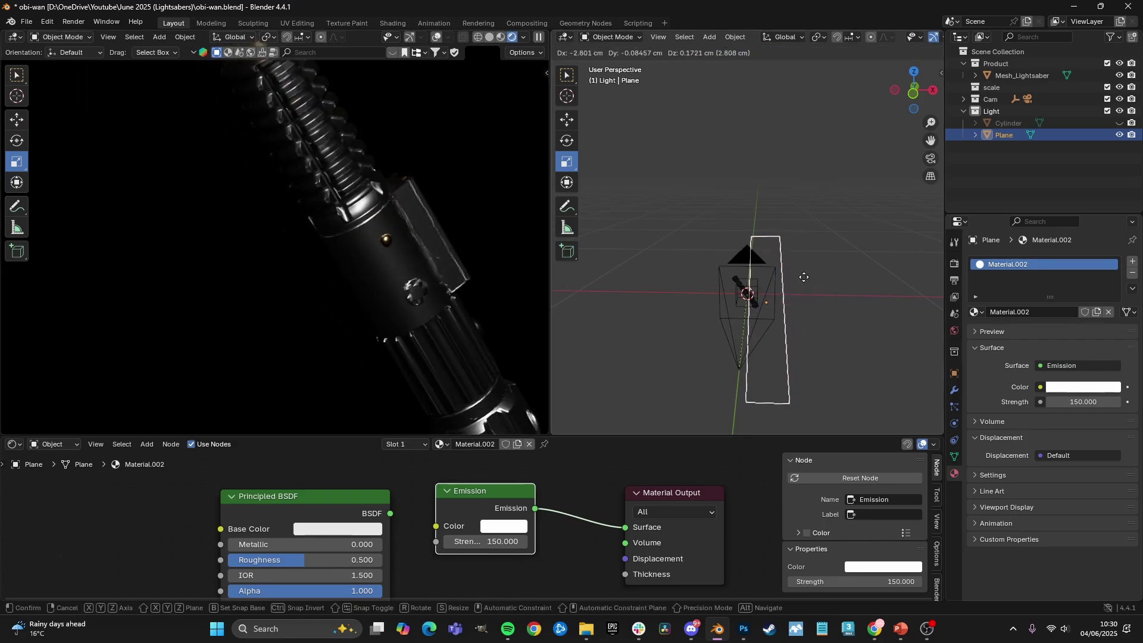
{"action": "left_click", "coordinate": [806, 285]}
{"action": "left_click_drag", "start_coordinate": [916, 98], "coordinate": [761, 69]}
{"action": "left_click", "coordinate": [906, 88]}
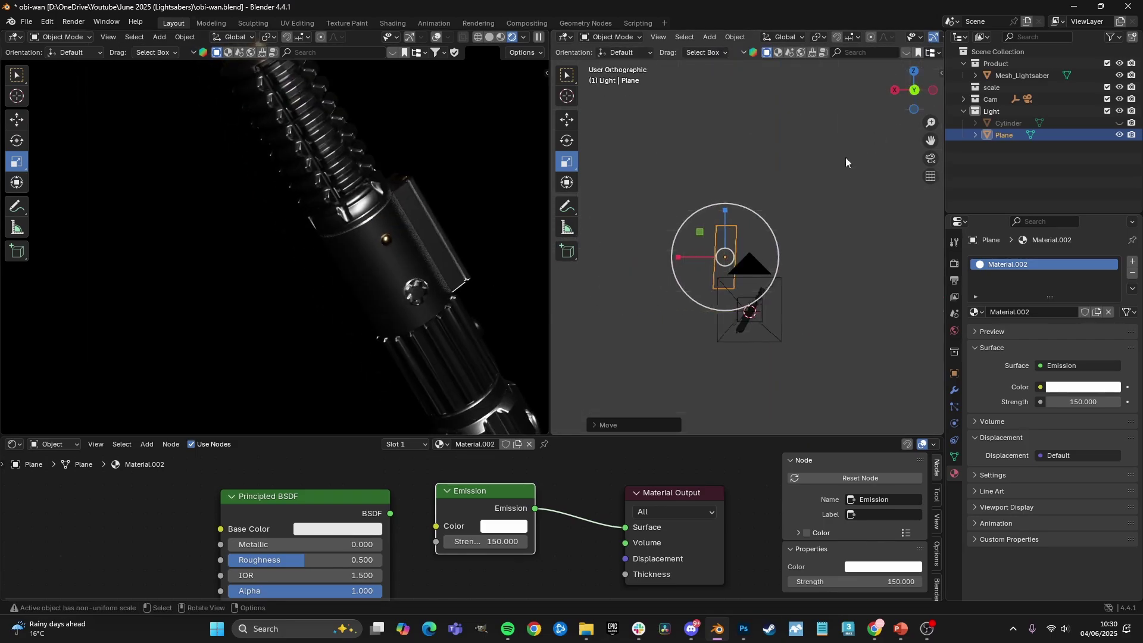
{"action": "key", "text": "shift+space"}
{"action": "key", "text": "r"}
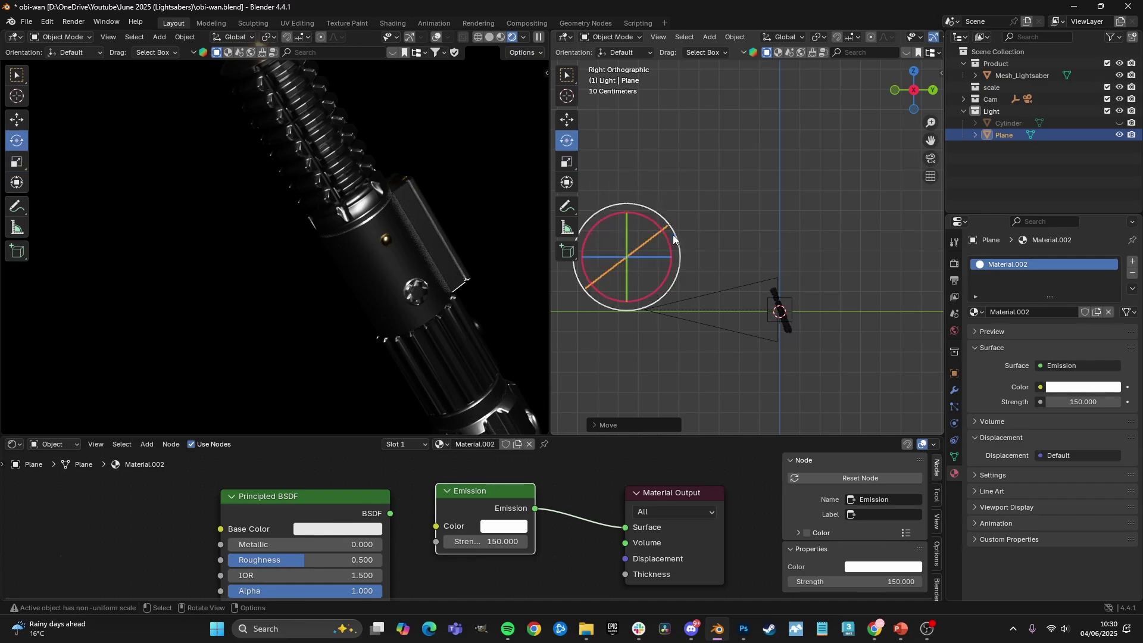
{"action": "left_click_drag", "start_coordinate": [666, 235], "coordinate": [603, 204]}
- Move the light plane closer to the lightsaber and below the camera, tilting it slightly further about the X axis
{"action": "key", "text": "g"}
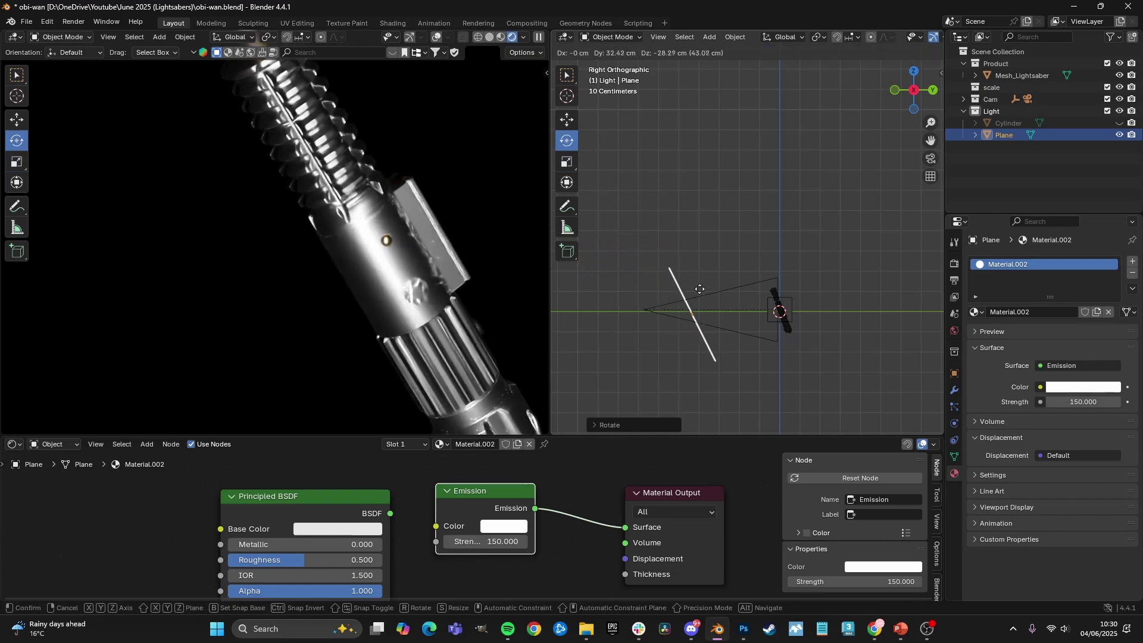
{"action": "left_click", "coordinate": [723, 340]}
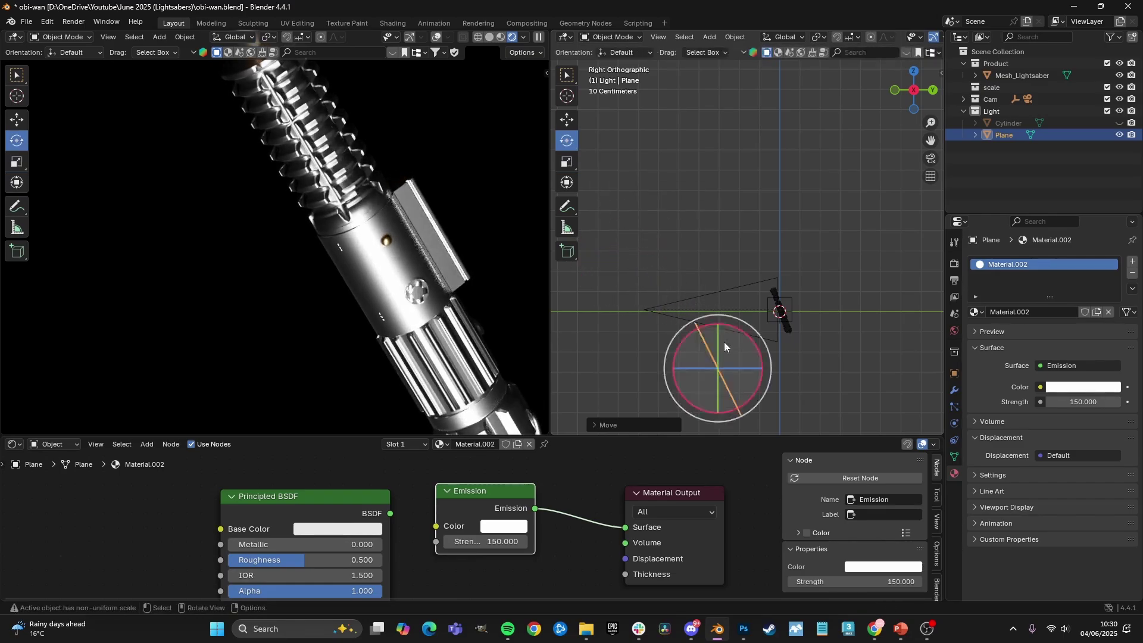
{"action": "left_click_drag", "start_coordinate": [748, 338], "coordinate": [732, 327]}
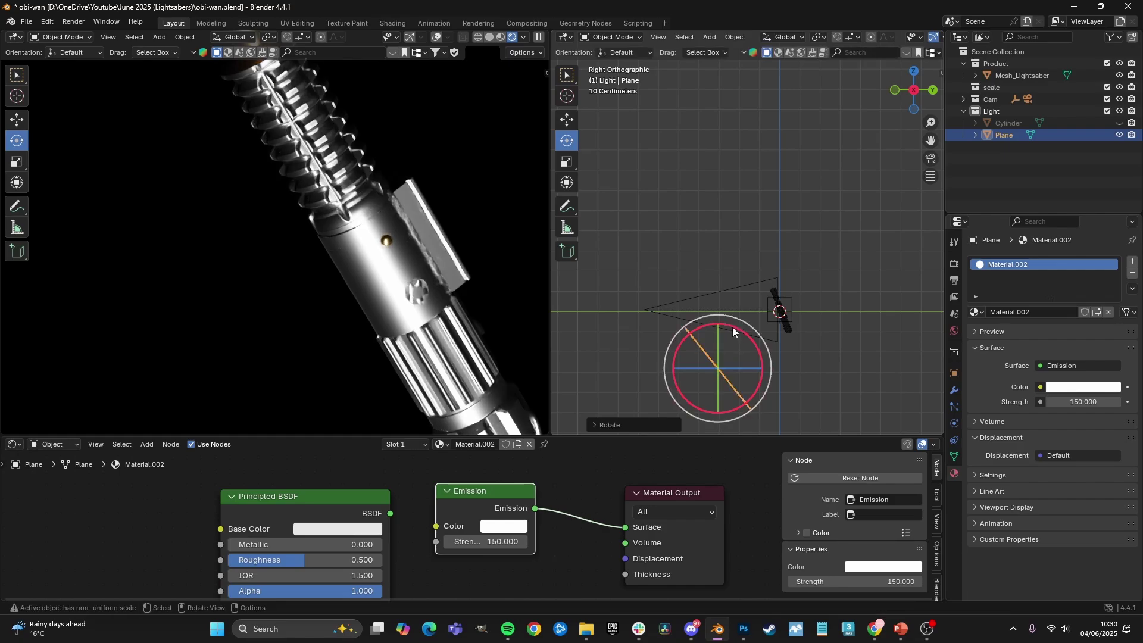
- Examine the highlights along the lightsaber from emitter to pommel, trying and undoing a small rotation of the light plane
{"action": "middle_click_drag", "start_coordinate": [463, 226], "coordinate": [524, 390], "text": "shift"}
{"action": "middle_click_drag", "start_coordinate": [288, 92], "coordinate": [362, 234], "text": "shift"}
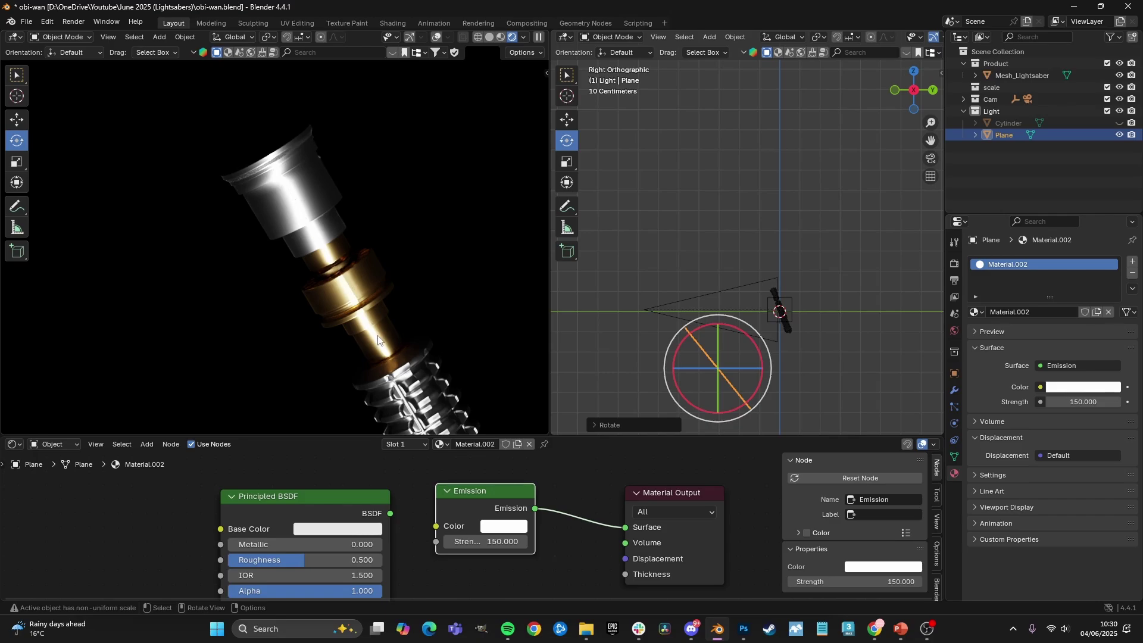
{"action": "scroll", "coordinate": [381, 345], "scroll_direction": "down", "scroll_amount": 4}
{"action": "middle_click_drag", "start_coordinate": [382, 343], "coordinate": [294, 149], "text": "shift"}
{"action": "scroll", "coordinate": [294, 149], "scroll_direction": "up", "scroll_amount": 4}
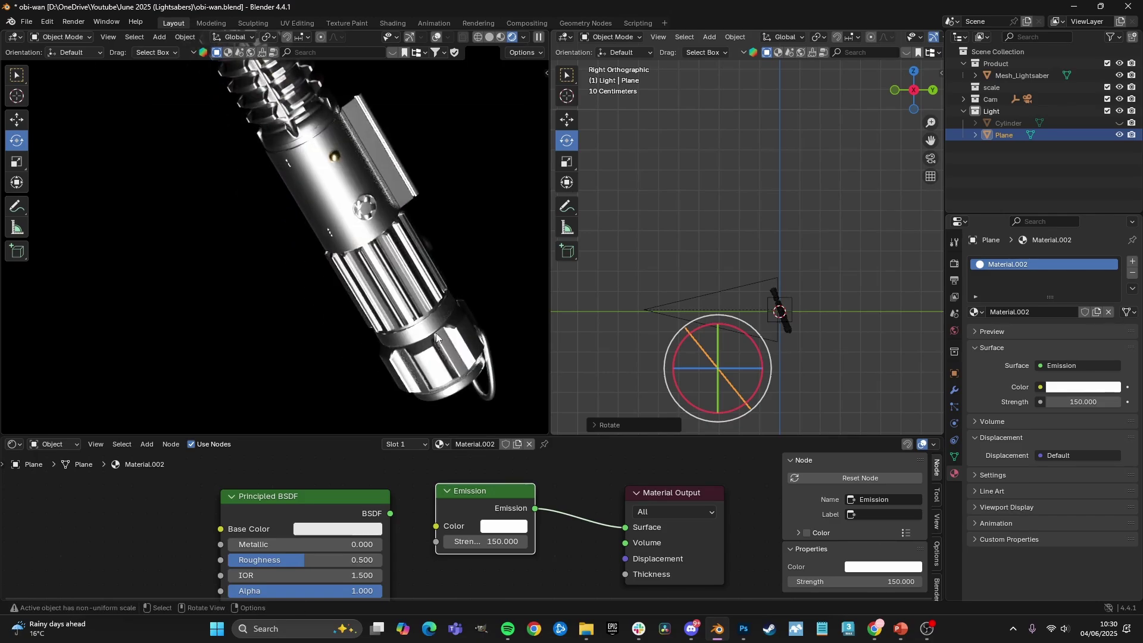
{"action": "left_click_drag", "start_coordinate": [754, 348], "coordinate": [757, 358]}
{"action": "key", "text": "ctrl+z"}
{"action": "middle_click_drag", "start_coordinate": [268, 95], "coordinate": [390, 322], "text": "shift"}
{"action": "middle_click_drag", "start_coordinate": [300, 148], "coordinate": [336, 239], "text": "shift"}
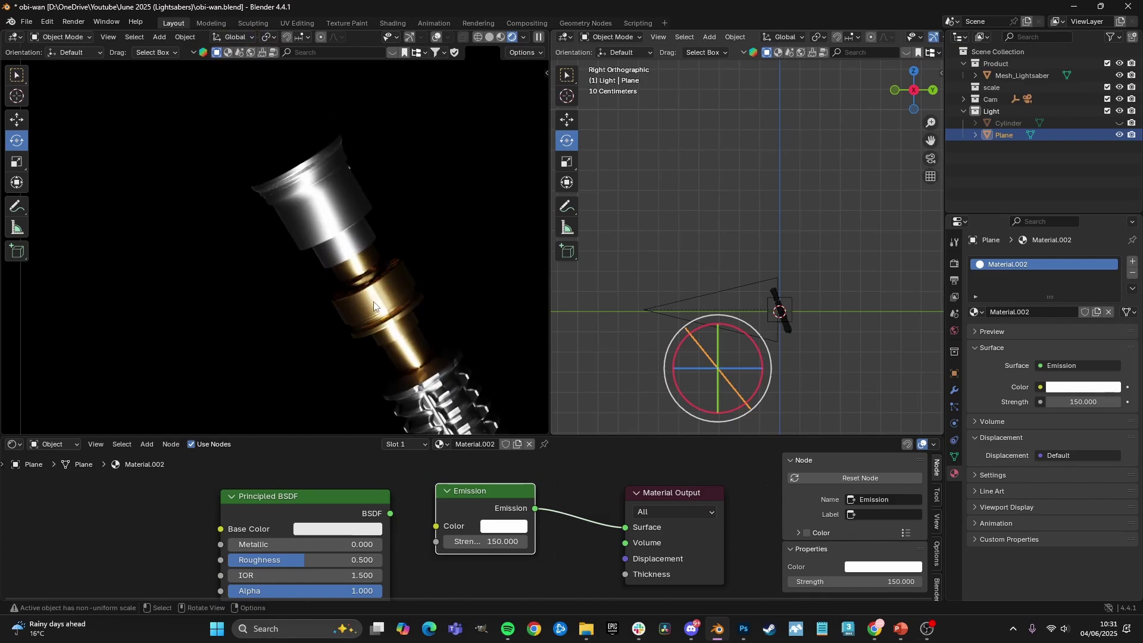
{"action": "scroll", "coordinate": [375, 297], "scroll_direction": "down", "scroll_amount": 4}
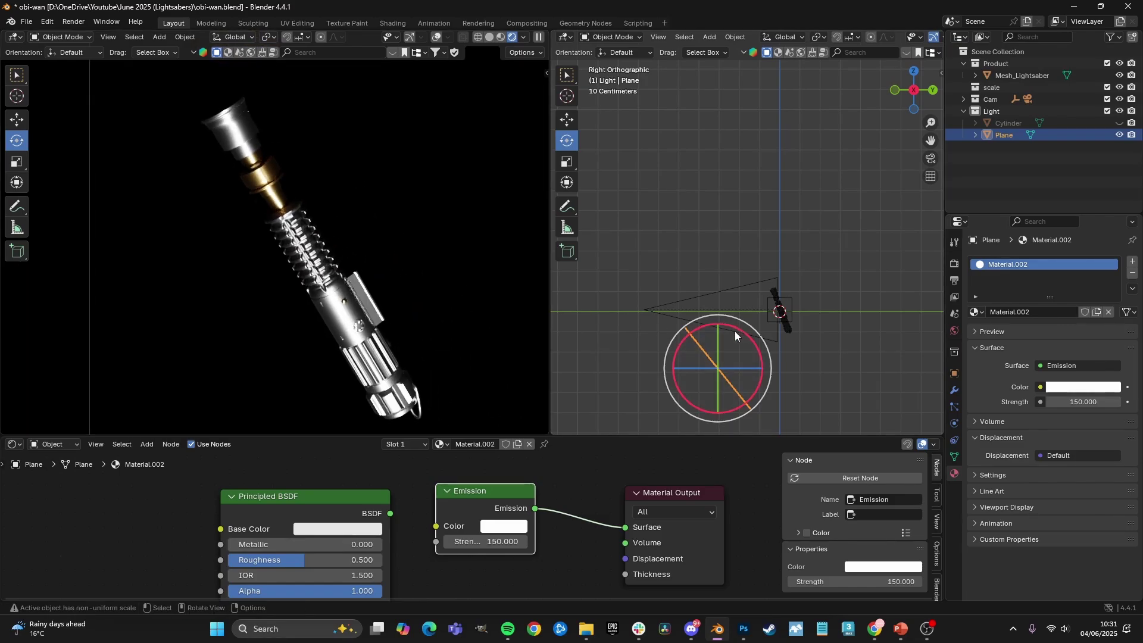
- Move the light plane about 21 cm away from the lightsaber along Y, raise it toward the camera, and start rotating it
{"action": "key", "text": "g"}
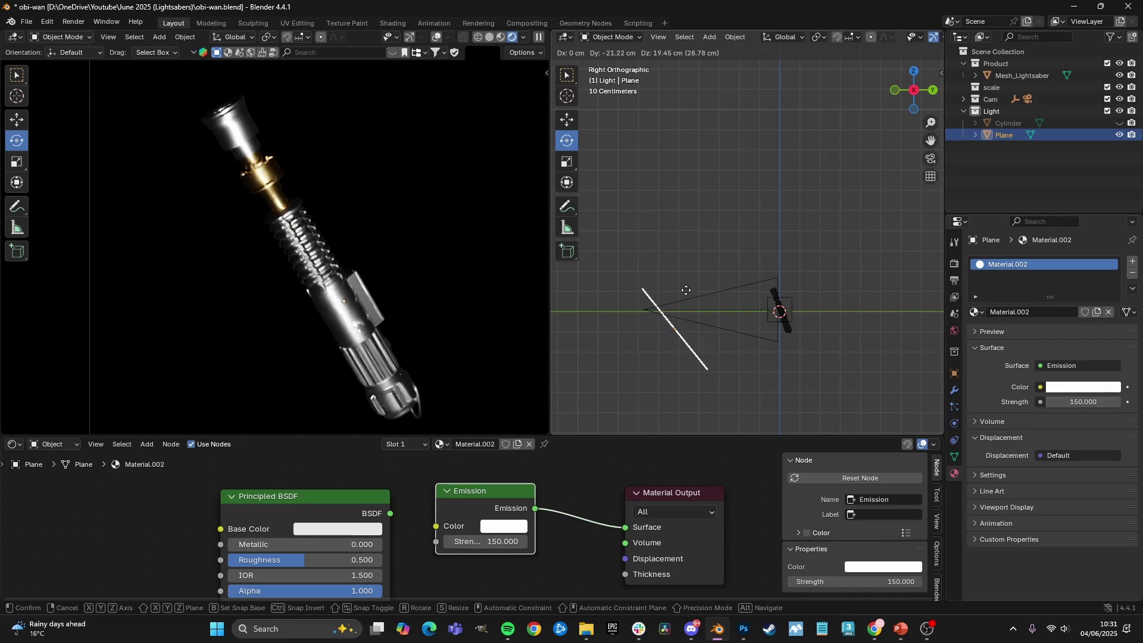
{"action": "left_click", "coordinate": [685, 295]}
{"action": "key", "text": "r"}
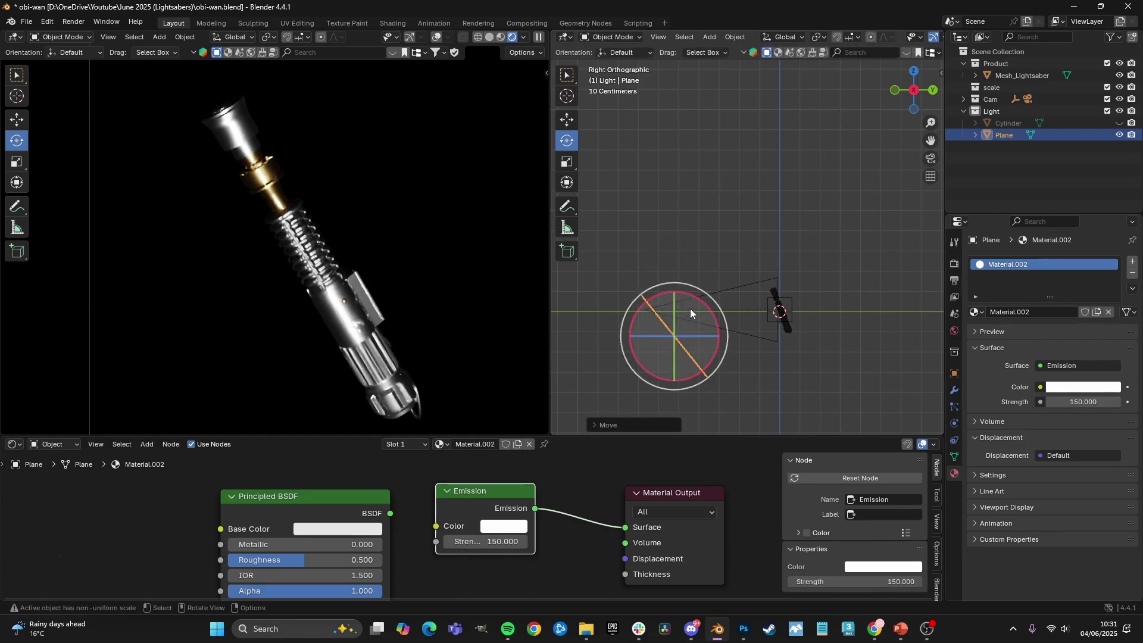
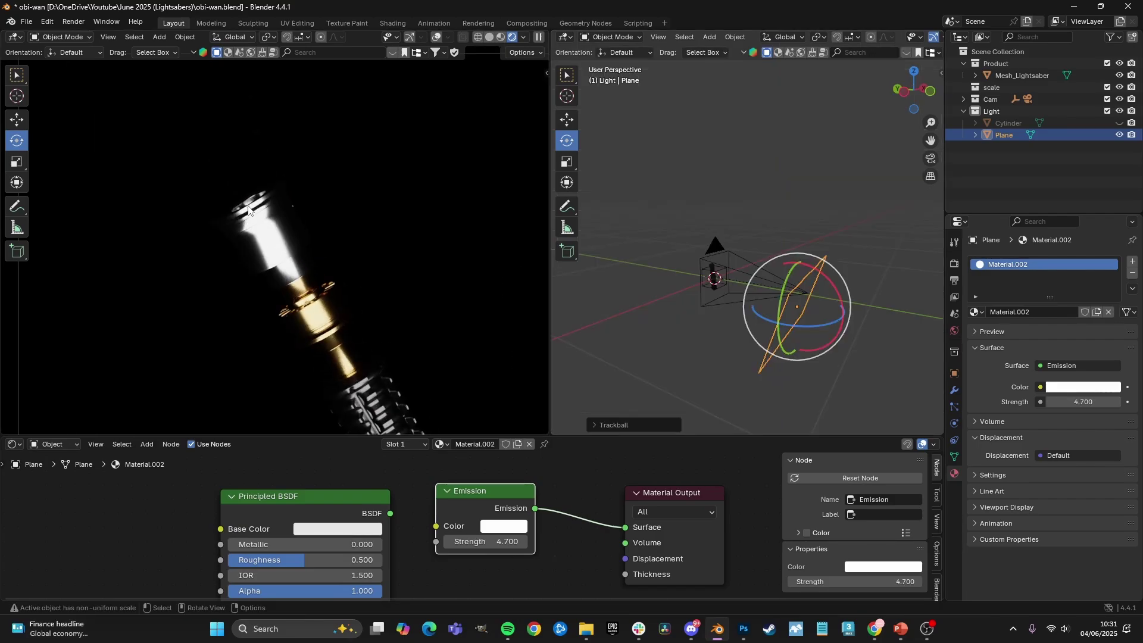
- Lower the light plane below the camera and shift it about 18 cm along the X axis
{"action": "scroll", "coordinate": [260, 229], "scroll_direction": "down", "scroll_amount": 2}
{"action": "key", "text": "g"}
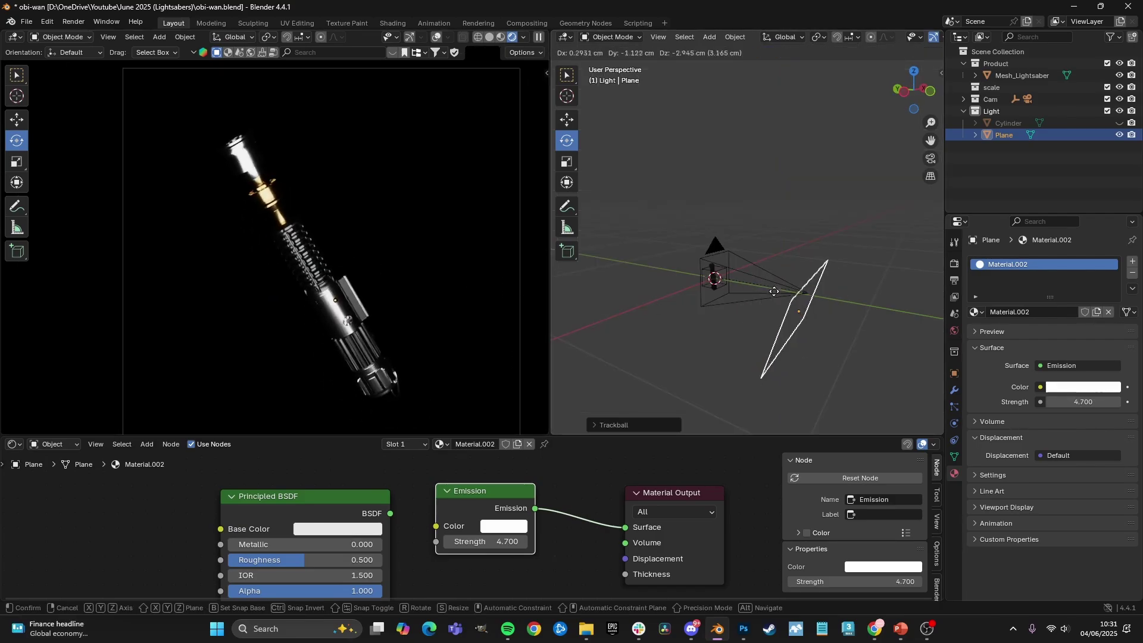
{"action": "left_click", "coordinate": [778, 332]}
{"action": "middle_click_drag", "start_coordinate": [778, 331], "coordinate": [689, 314]}
{"action": "key", "text": "g"}
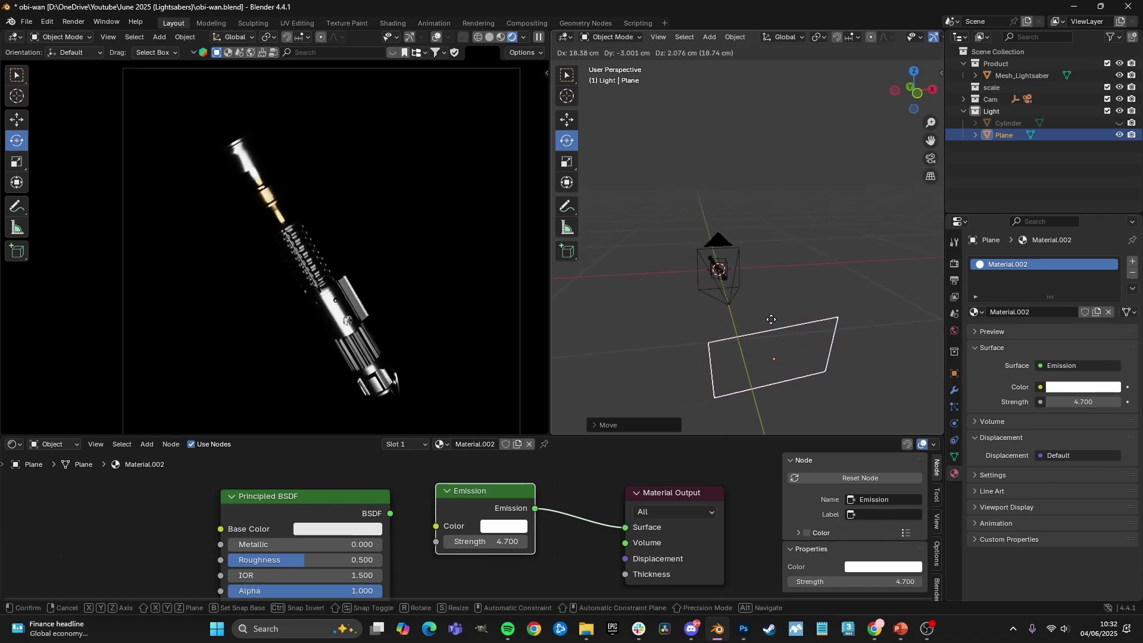
{"action": "left_click", "coordinate": [768, 320]}
- Inspect the lightsaber's highlights and rotate the light plane about the Z axis to face the lightsaber more squarely
{"action": "scroll", "coordinate": [392, 266], "scroll_direction": "down", "scroll_amount": 2}
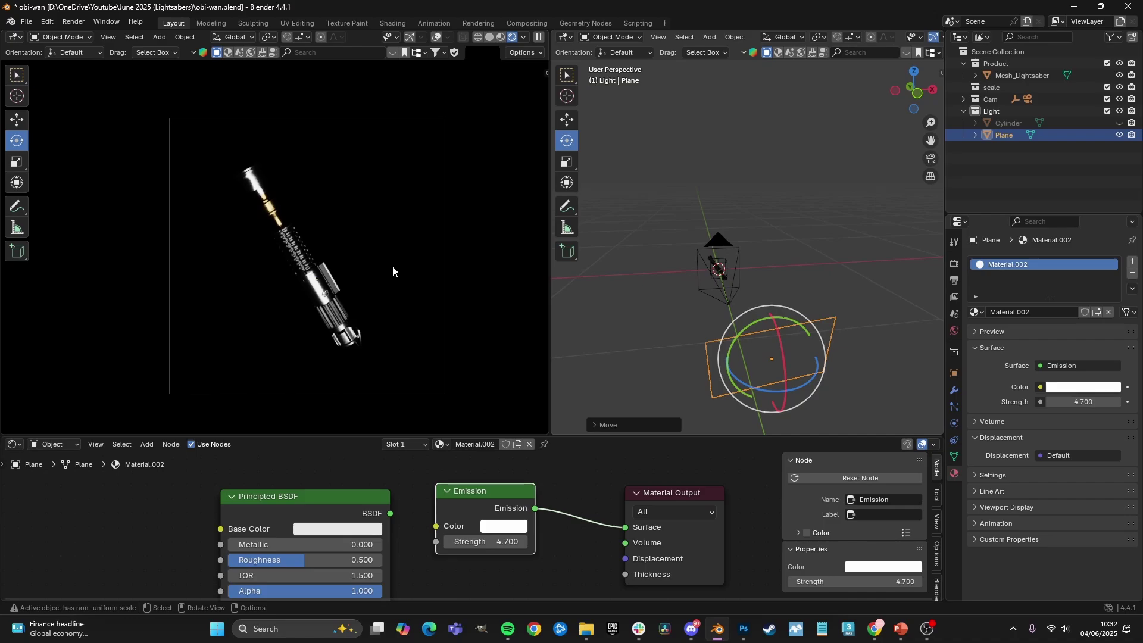
{"action": "scroll", "coordinate": [355, 223], "scroll_direction": "up", "scroll_amount": 3}
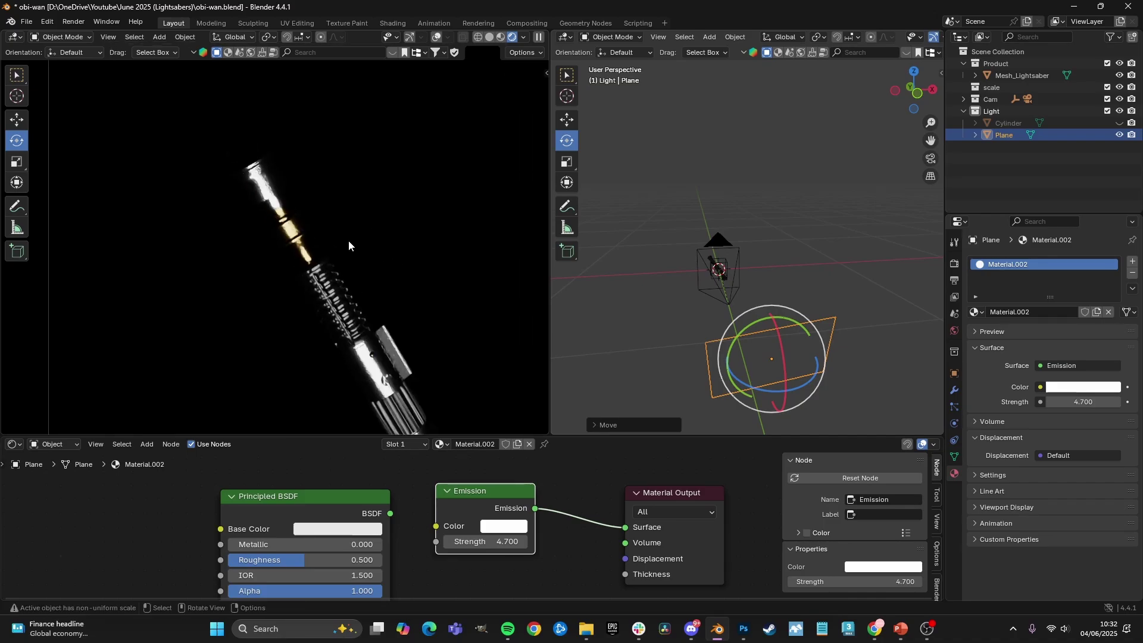
{"action": "scroll", "coordinate": [343, 247], "scroll_direction": "up", "scroll_amount": 2}
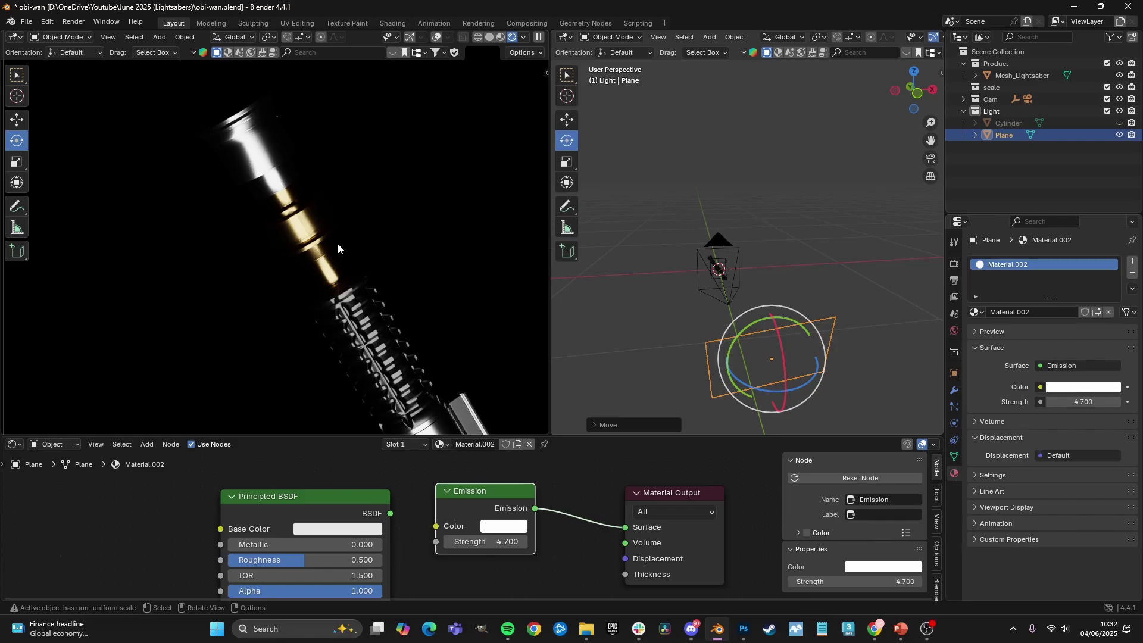
{"action": "scroll", "coordinate": [344, 288], "scroll_direction": "down", "scroll_amount": 2}
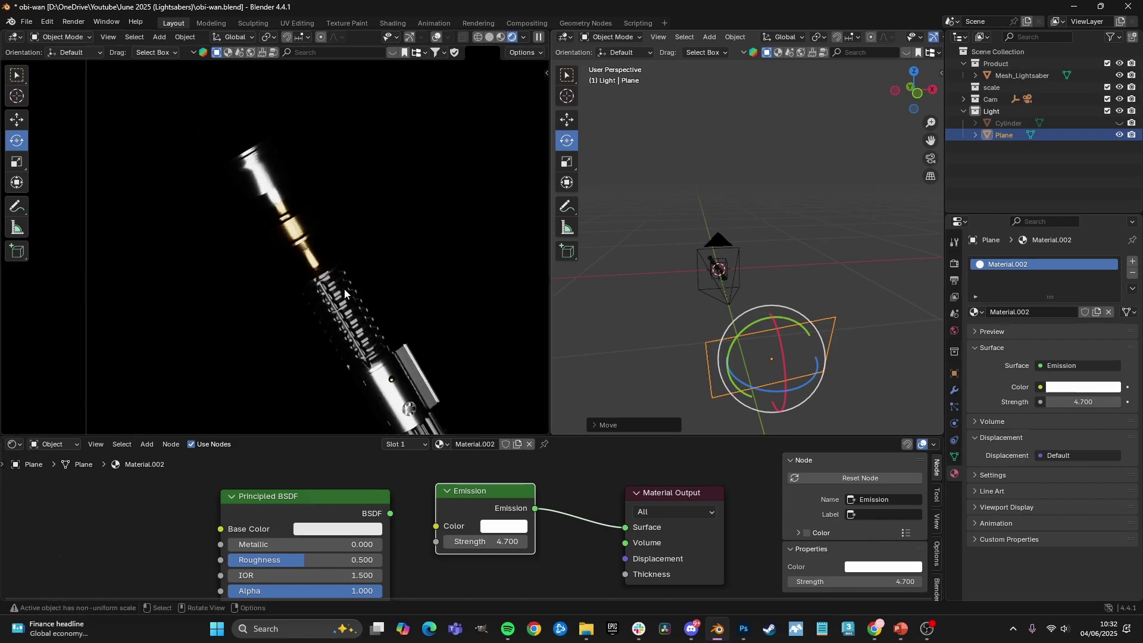
{"action": "scroll", "coordinate": [437, 303], "scroll_direction": "down", "scroll_amount": 3}
{"action": "scroll", "coordinate": [375, 366], "scroll_direction": "up", "scroll_amount": 4}
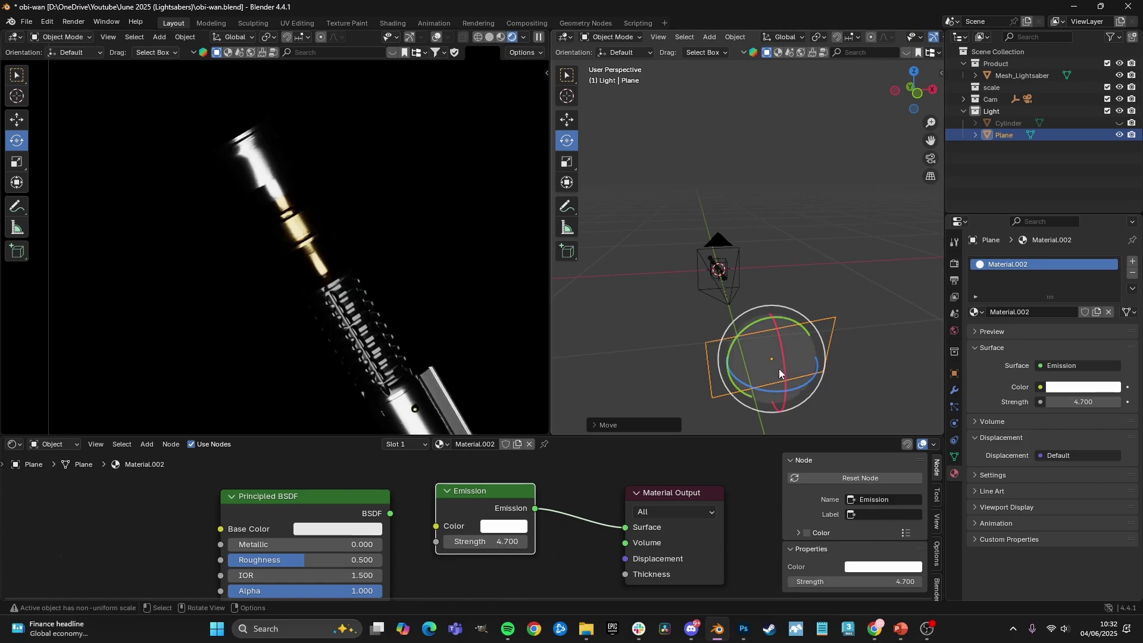
{"action": "left_click_drag", "start_coordinate": [777, 391], "coordinate": [762, 390]}
{"action": "scroll", "coordinate": [281, 238], "scroll_direction": "down", "scroll_amount": 3}
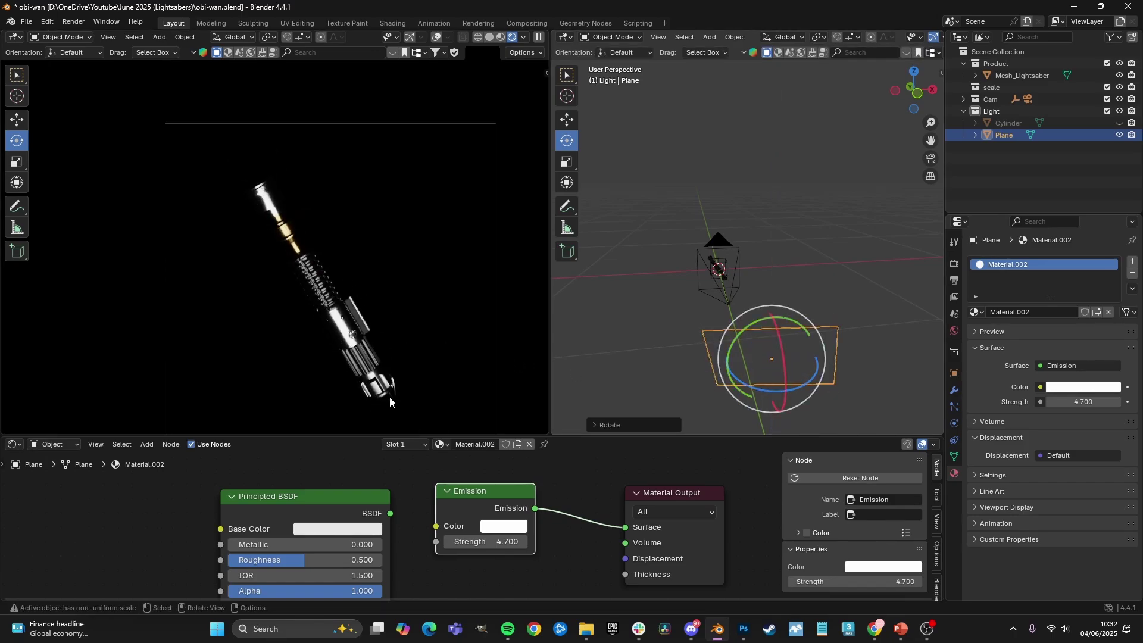
- Compare the lightsaber under the Cylinder light alone and with the Plane light shown again
{"action": "left_click", "coordinate": [1119, 135]}
{"action": "left_click", "coordinate": [1119, 123]}
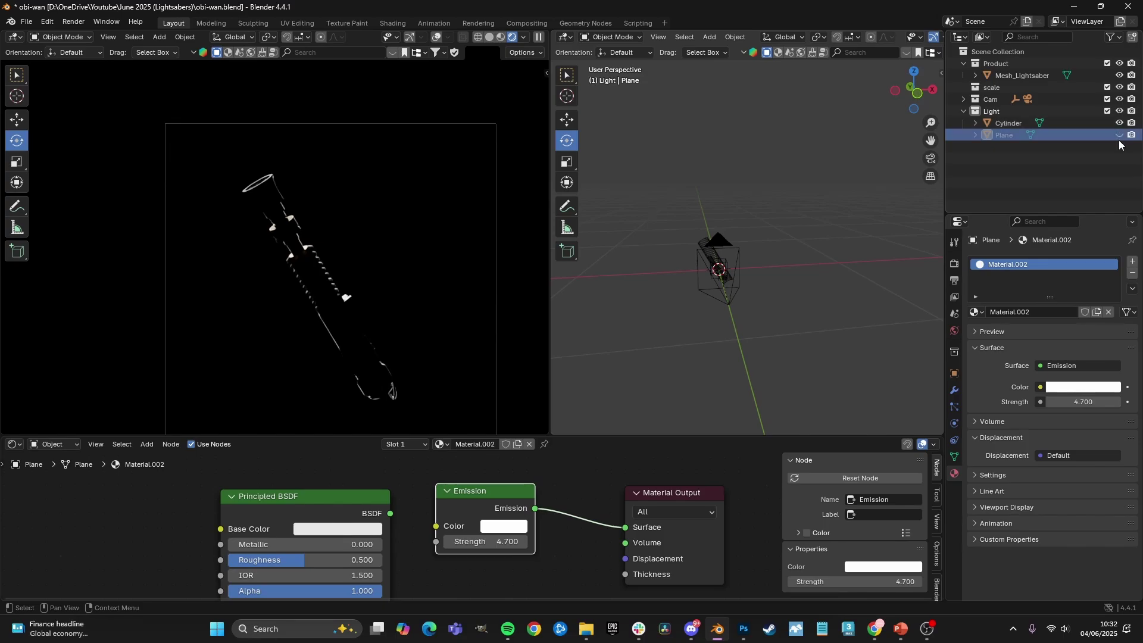
{"action": "left_click", "coordinate": [1119, 135]}
{"action": "scroll", "coordinate": [437, 263], "scroll_direction": "up", "scroll_amount": 4}
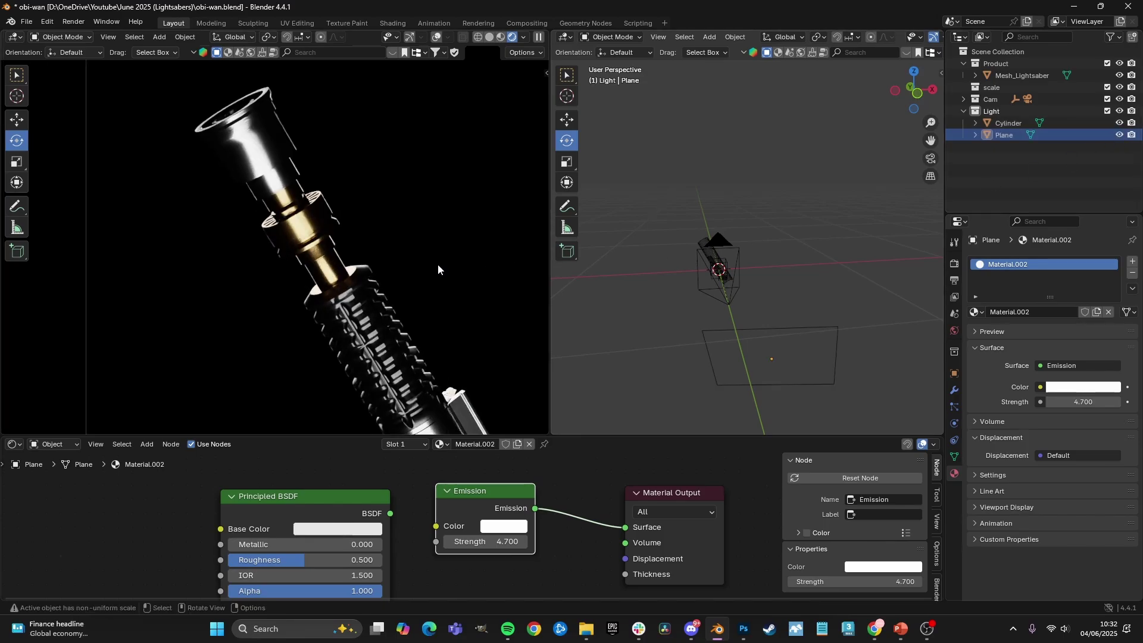
{"action": "scroll", "coordinate": [437, 264], "scroll_direction": "down", "scroll_amount": 3}
- Hide the Cylinder light and examine the lightsaber lit only by the repositioned Plane light
{"action": "left_click", "coordinate": [1119, 122]}
{"action": "scroll", "coordinate": [394, 266], "scroll_direction": "down", "scroll_amount": 2}
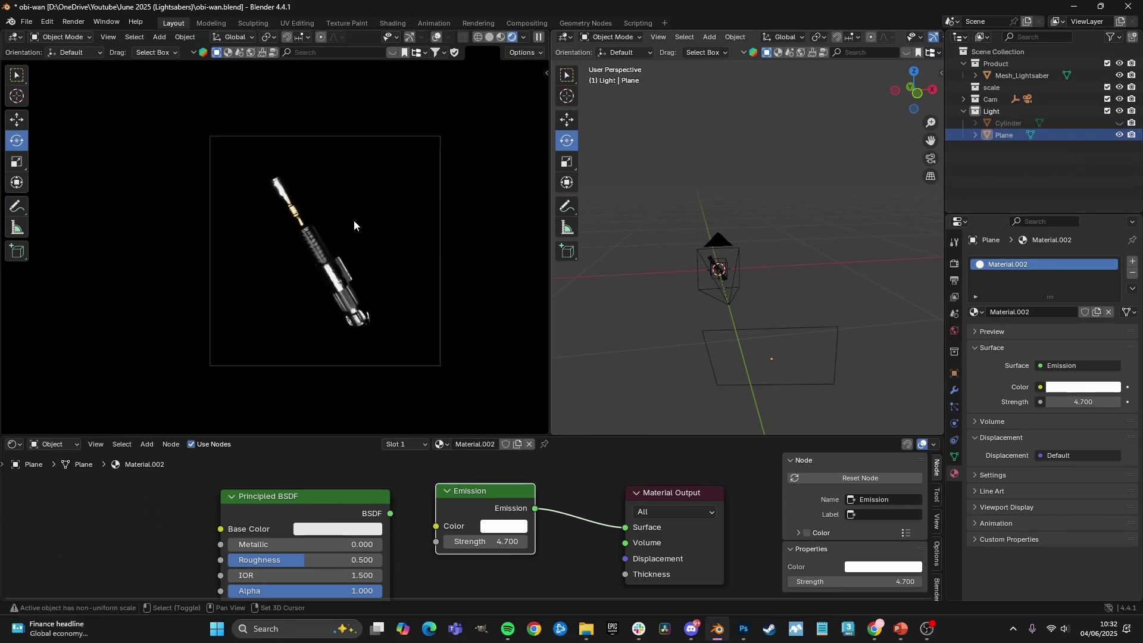
{"action": "scroll", "coordinate": [354, 226], "scroll_direction": "up", "scroll_amount": 3}
{"action": "scroll", "coordinate": [357, 235], "scroll_direction": "up", "scroll_amount": 2}
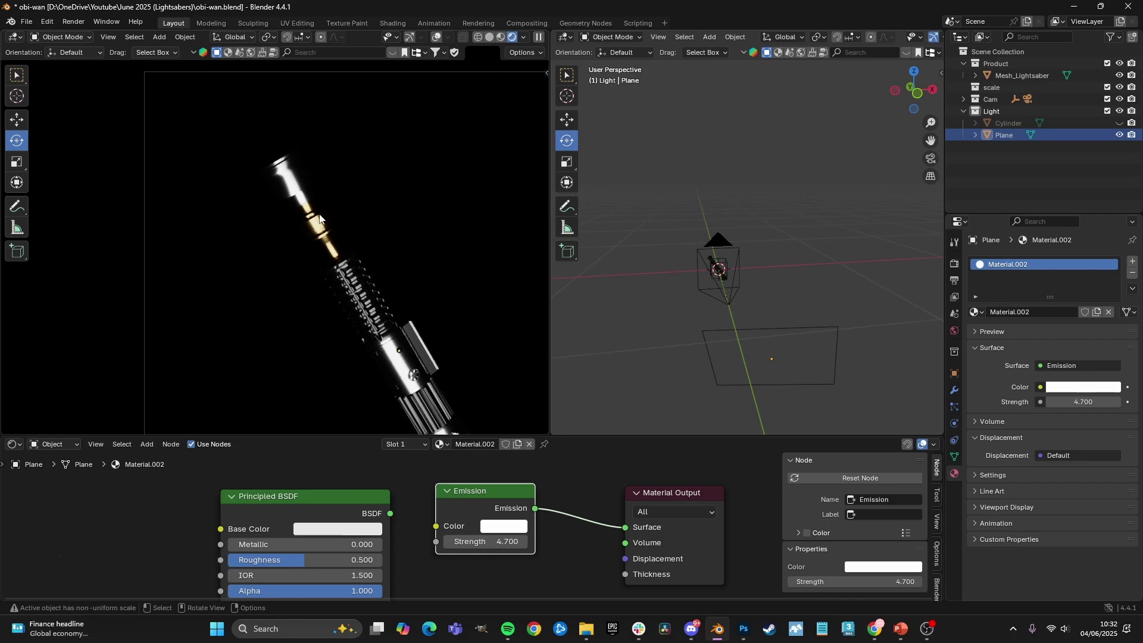
{"action": "scroll", "coordinate": [359, 257], "scroll_direction": "down", "scroll_amount": 2}
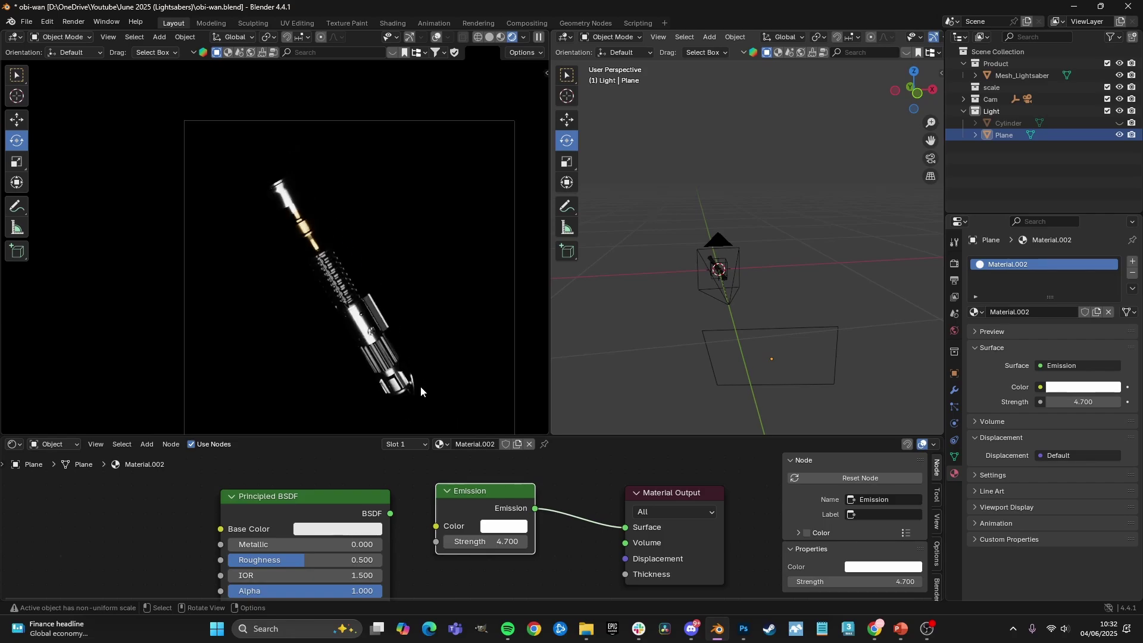
{"action": "scroll", "coordinate": [320, 298], "scroll_direction": "up", "scroll_amount": 3}
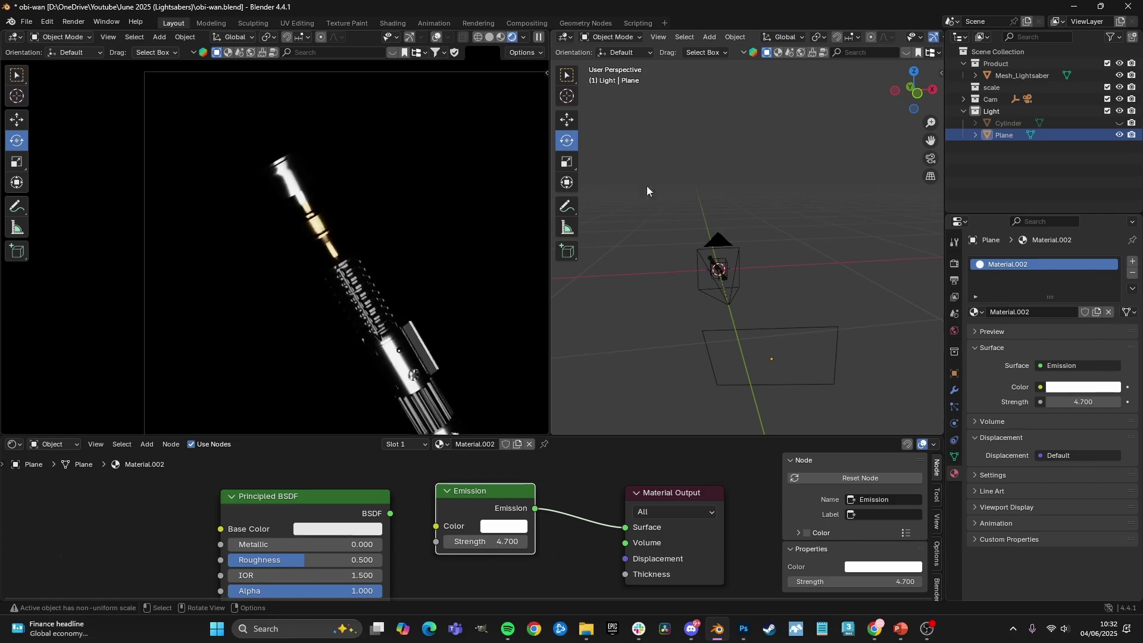
- Show the Cylinder light again, examine both lights together, and hide the Plane light
{"action": "left_click", "coordinate": [1119, 123]}
{"action": "scroll", "coordinate": [329, 268], "scroll_direction": "down", "scroll_amount": 1}
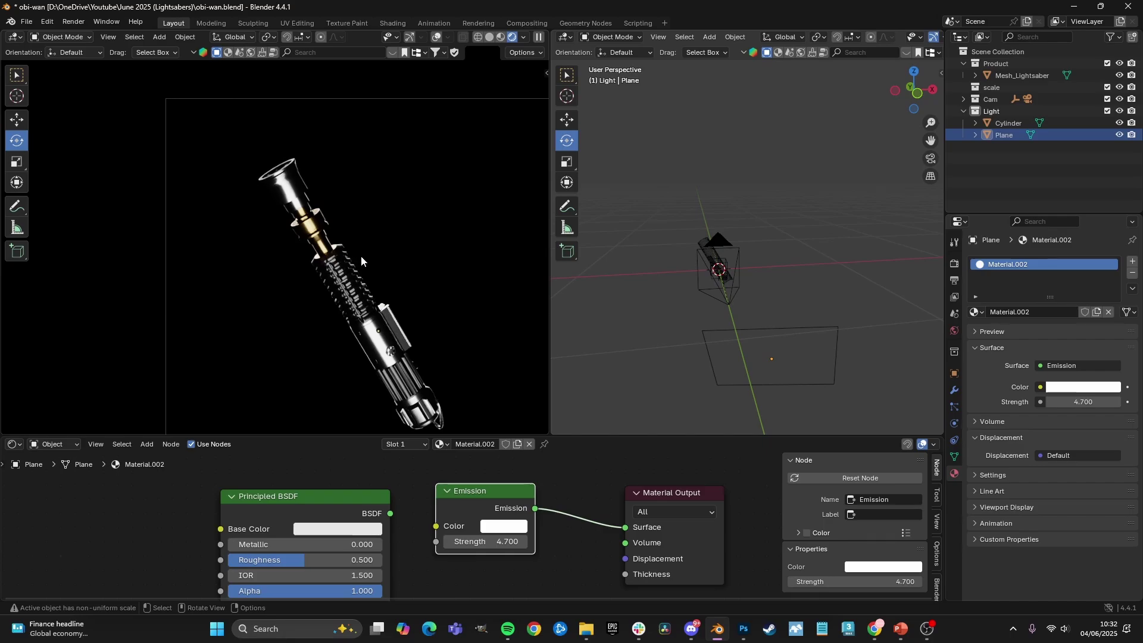
{"action": "scroll", "coordinate": [377, 265], "scroll_direction": "down", "scroll_amount": 2}
{"action": "scroll", "coordinate": [377, 266], "scroll_direction": "up", "scroll_amount": 6}
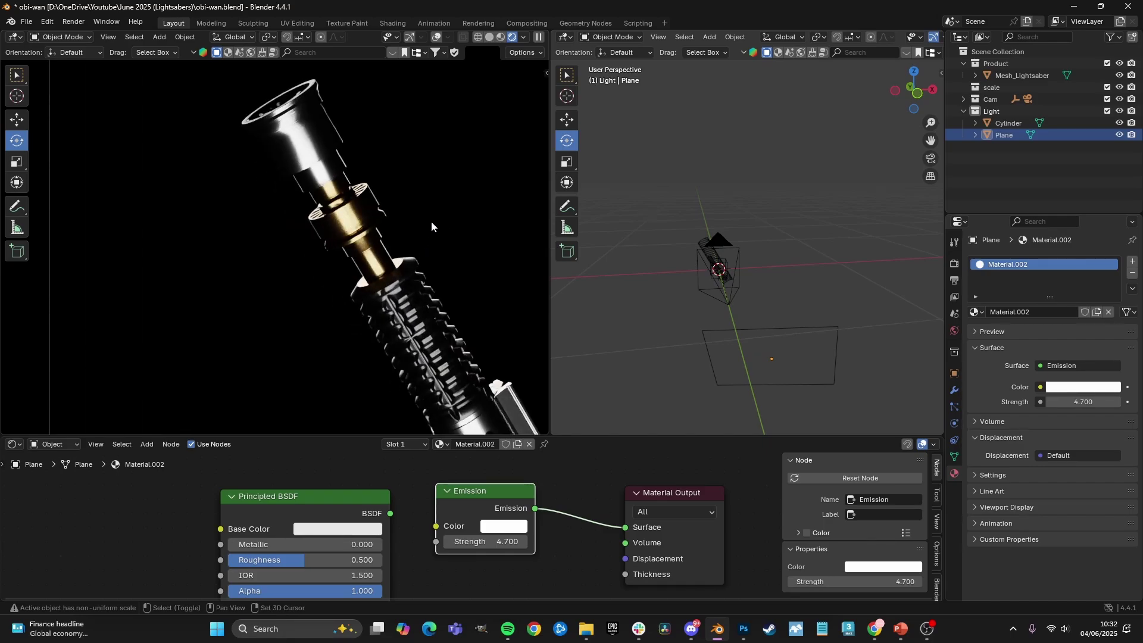
{"action": "scroll", "coordinate": [431, 226], "scroll_direction": "down", "scroll_amount": 2}
{"action": "left_click", "coordinate": [1119, 134]}
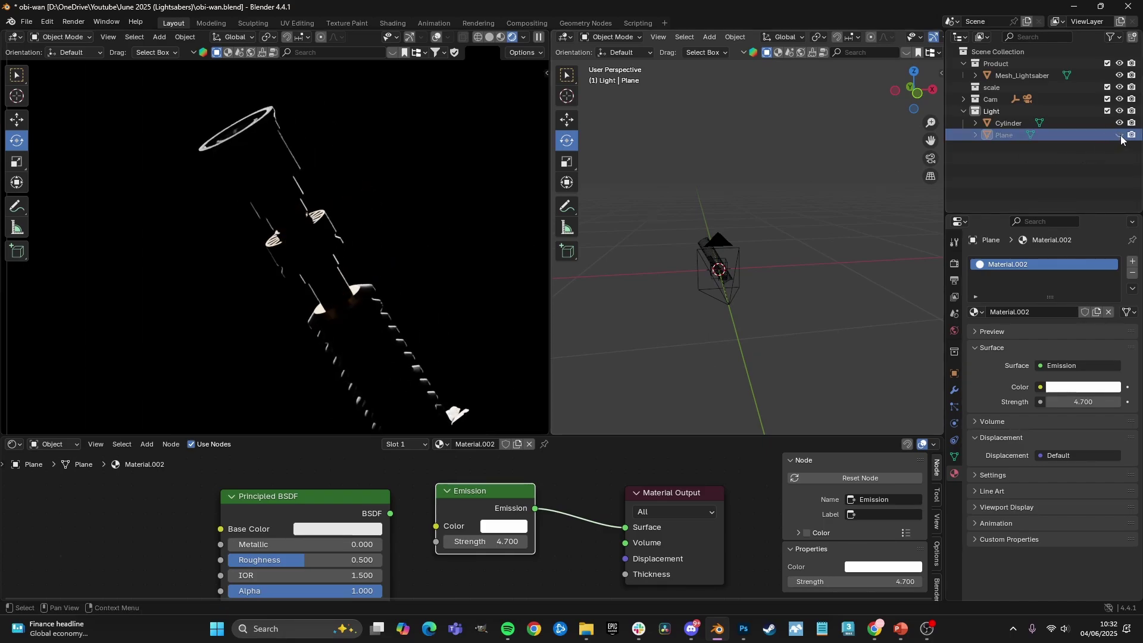
- Hide the Cylinder light too and frame the whole camera view with every light hidden
{"action": "left_click", "coordinate": [1120, 123]}
{"action": "left_click", "coordinate": [1119, 135]}
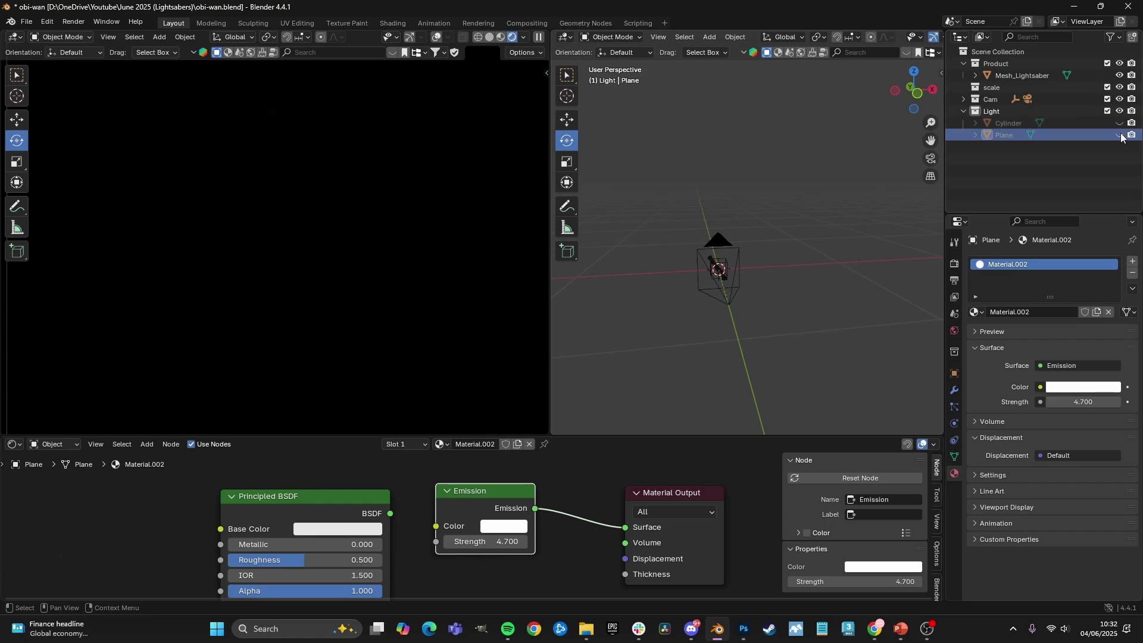
{"action": "scroll", "coordinate": [325, 292], "scroll_direction": "down", "scroll_amount": 3}
{"action": "scroll", "coordinate": [325, 296], "scroll_direction": "down", "scroll_amount": 3}
{"action": "scroll", "coordinate": [335, 235], "scroll_direction": "up", "scroll_amount": 4}
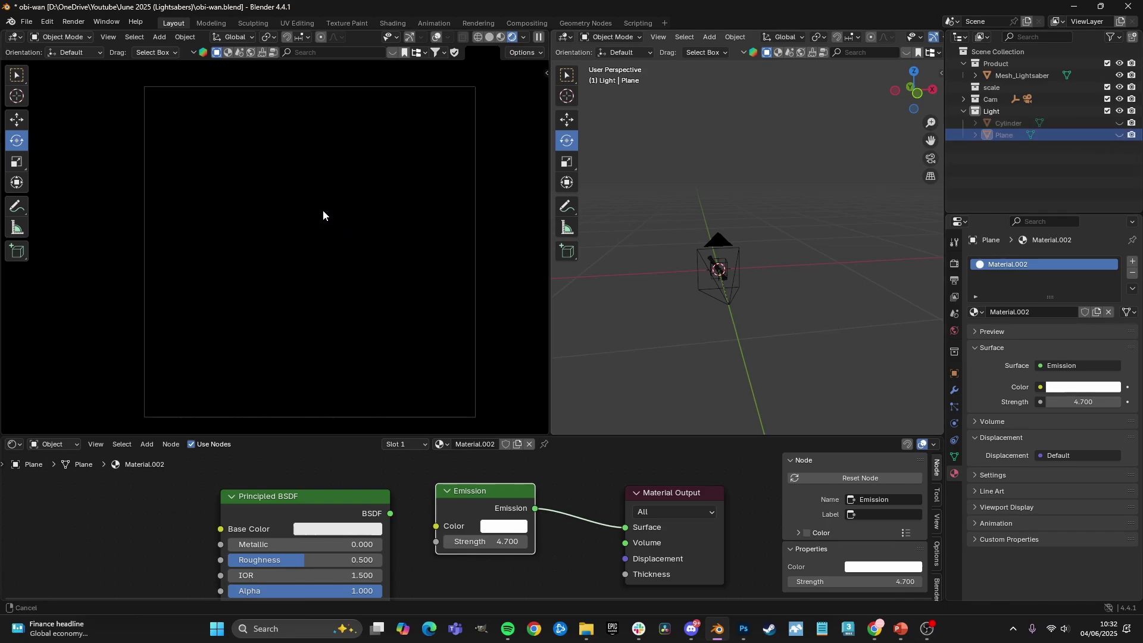
{"action": "middle_click_drag", "start_coordinate": [323, 211], "coordinate": [321, 208], "text": "shift"}
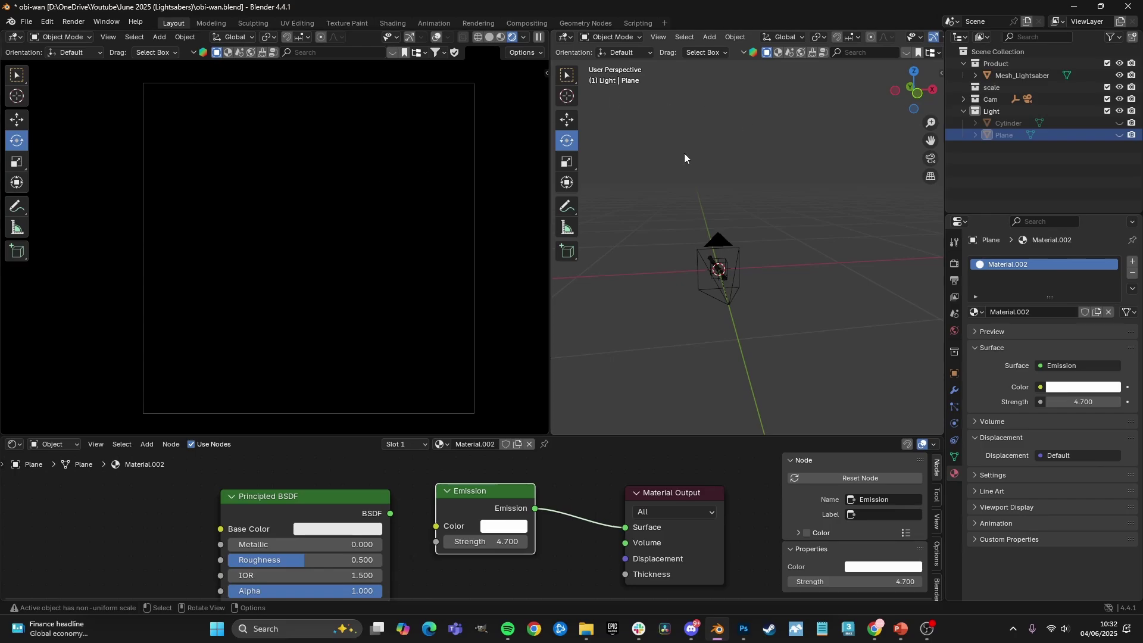
- Compare the lightsaber lit by the Cylinder light alone and by the Plane light alone
{"action": "left_click", "coordinate": [1116, 137]}
{"action": "left_click", "coordinate": [1117, 136]}
{"action": "left_click", "coordinate": [1117, 126]}
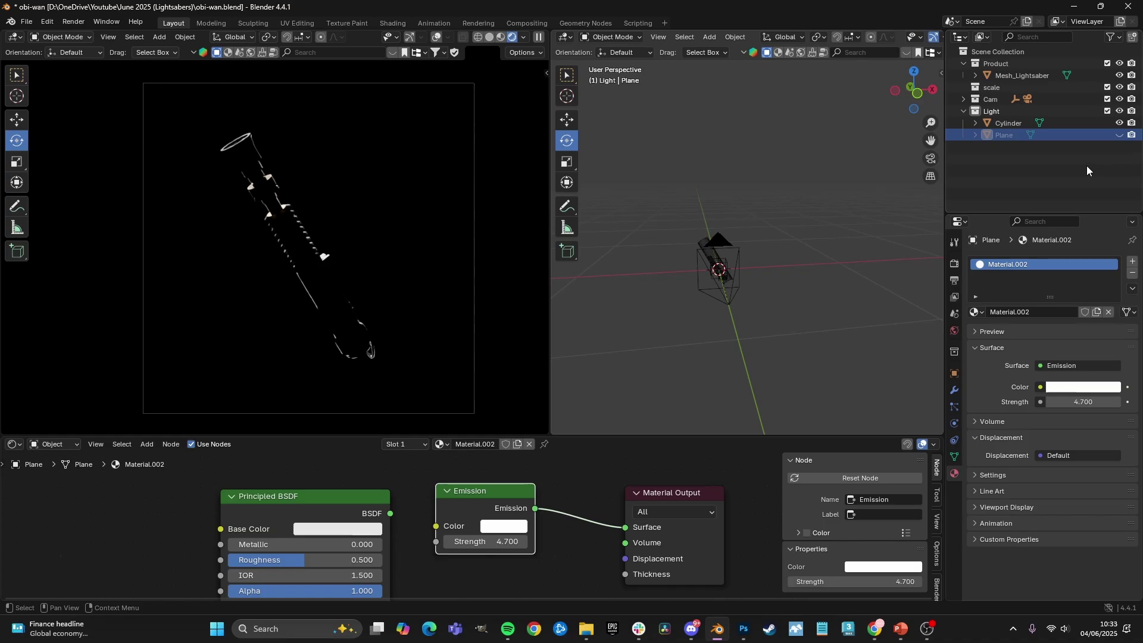
{"action": "left_click", "coordinate": [1119, 124]}
{"action": "left_click", "coordinate": [1119, 135]}
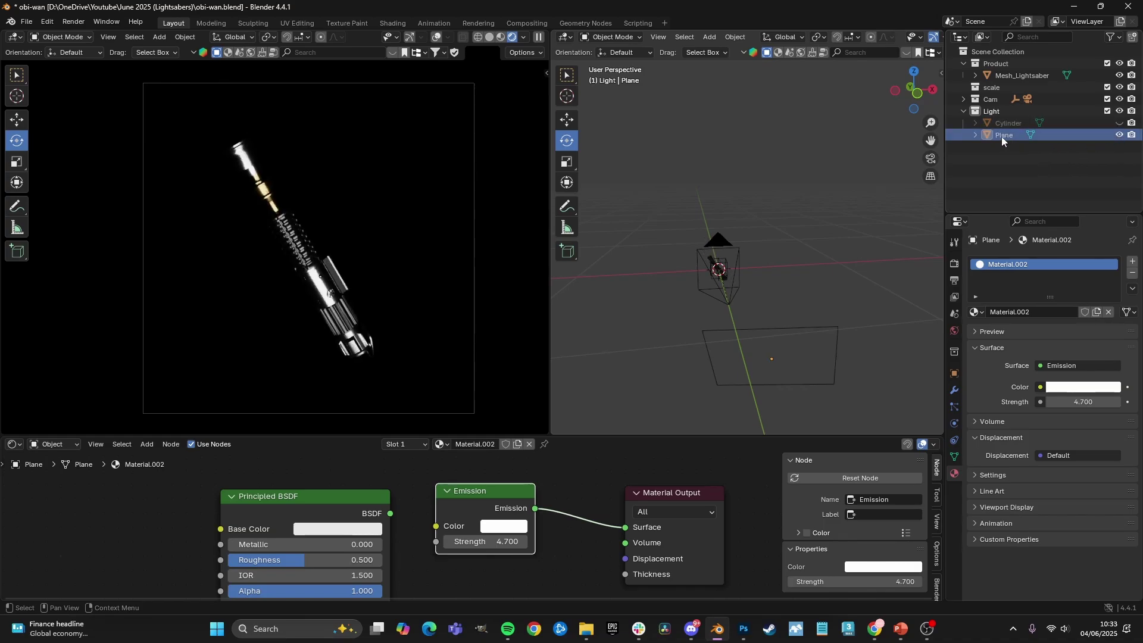
- Select the Plane light, rotate it slightly, and examine the highlights it casts along the lightsaber's body and emitter
{"action": "left_click", "coordinate": [1001, 136]}
{"action": "scroll", "coordinate": [413, 224], "scroll_direction": "up", "scroll_amount": 1}
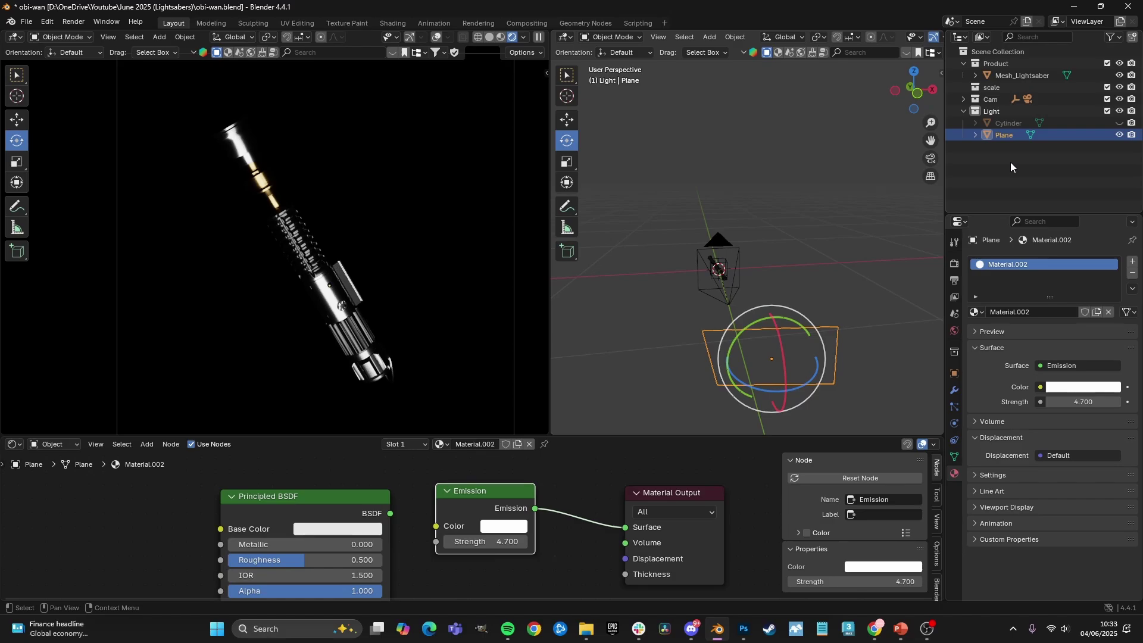
{"action": "scroll", "coordinate": [308, 177], "scroll_direction": "up", "scroll_amount": 2}
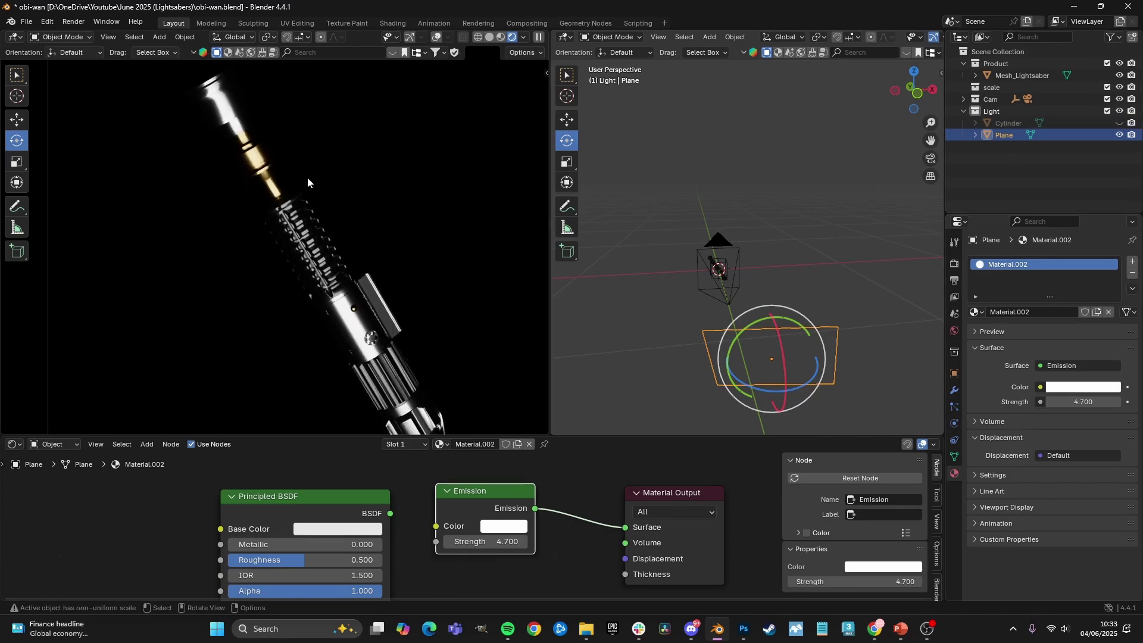
{"action": "left_click_drag", "start_coordinate": [784, 358], "coordinate": [780, 355]}
{"action": "scroll", "coordinate": [401, 214], "scroll_direction": "down", "scroll_amount": 2}
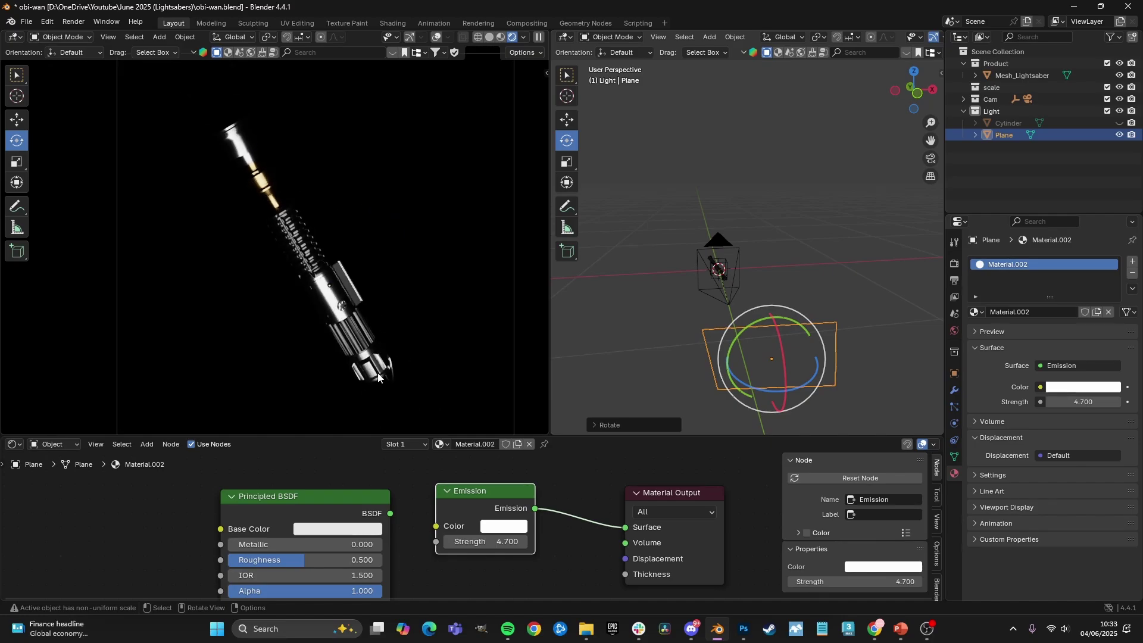
{"action": "scroll", "coordinate": [297, 202], "scroll_direction": "up", "scroll_amount": 2}
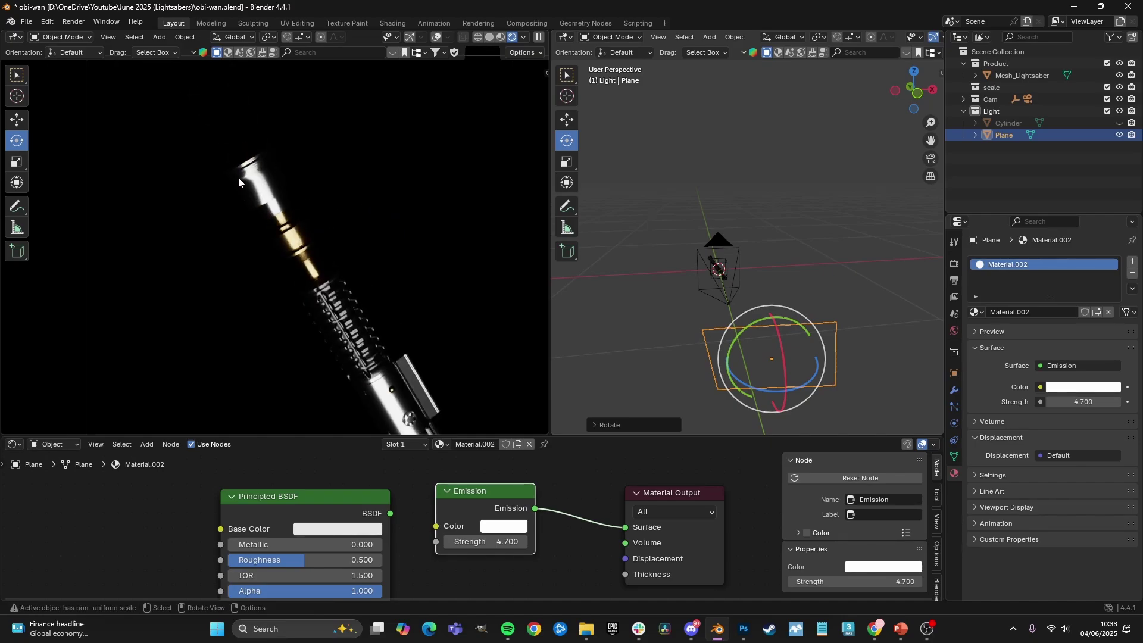
{"action": "scroll", "coordinate": [261, 211], "scroll_direction": "down", "scroll_amount": 2}
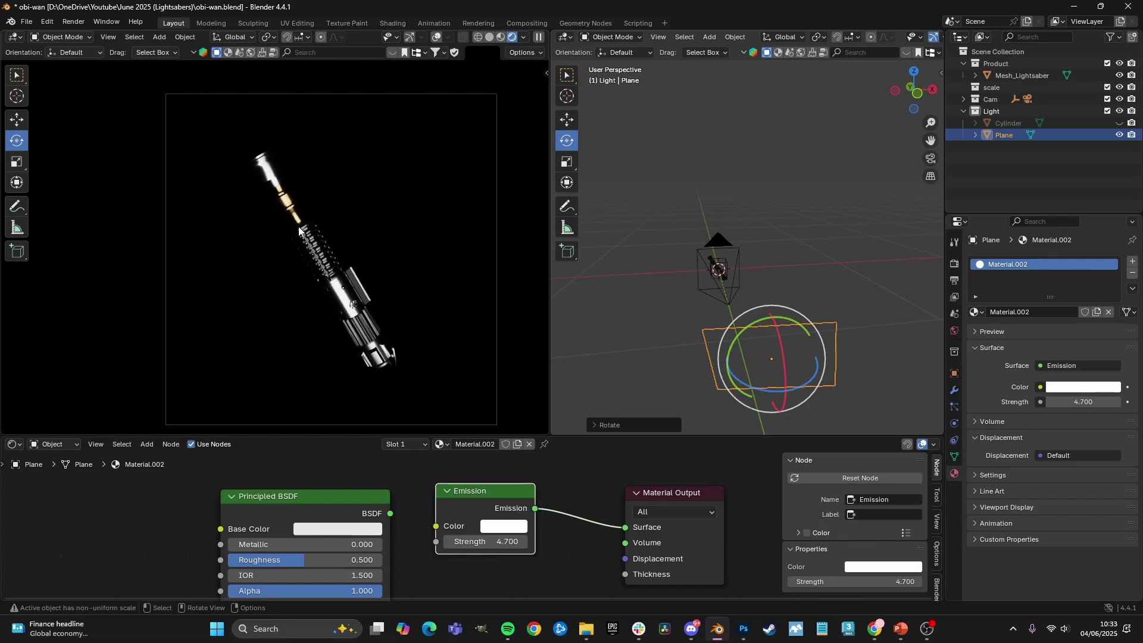
{"action": "scroll", "coordinate": [352, 315], "scroll_direction": "up", "scroll_amount": 3}
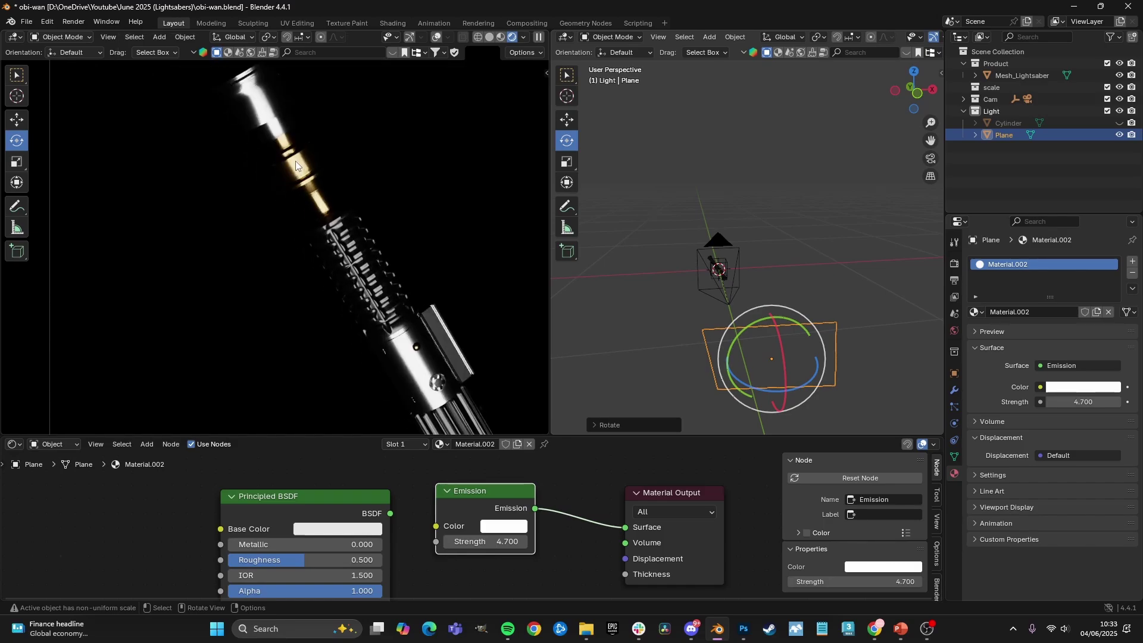
{"action": "middle_click_drag", "start_coordinate": [296, 161], "coordinate": [332, 292], "text": "shift"}
{"action": "scroll", "coordinate": [332, 293], "scroll_direction": "up", "scroll_amount": 3}
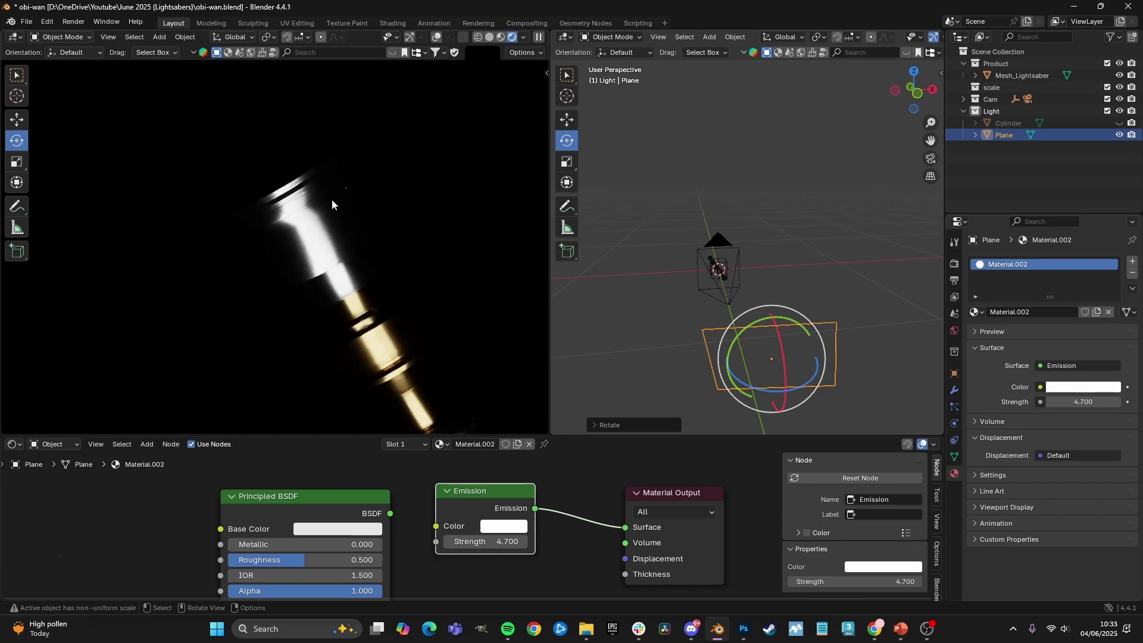
- Inspect the rim highlights with only the Cylinder light visible, and show the Plane light again
{"action": "left_click", "coordinate": [1119, 134]}
{"action": "left_click", "coordinate": [1119, 123]}
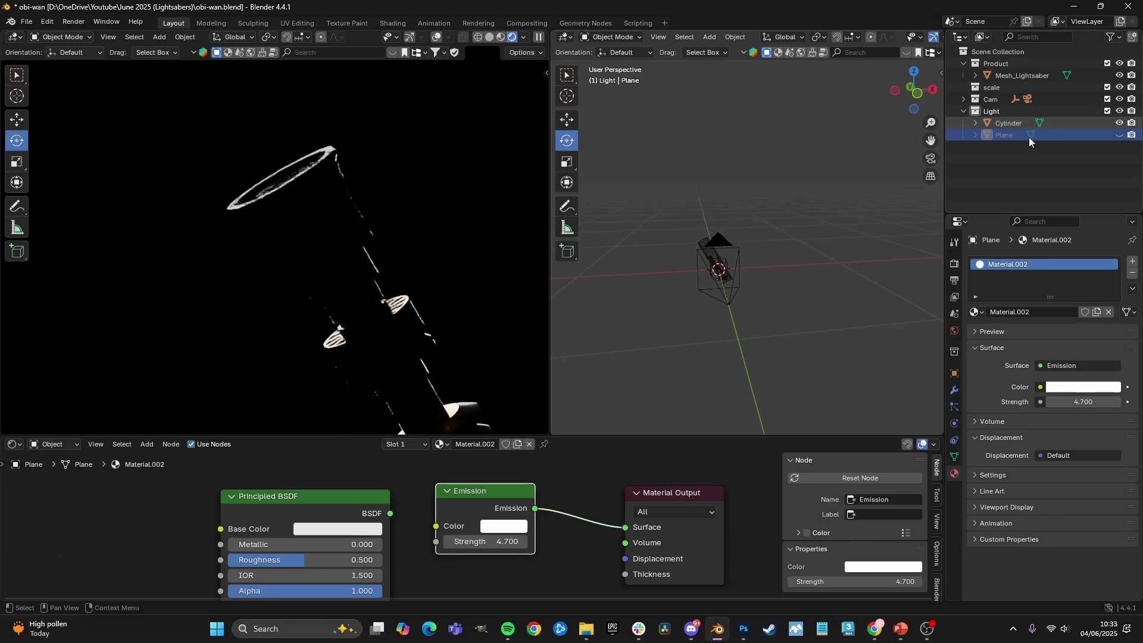
{"action": "scroll", "coordinate": [349, 234], "scroll_direction": "down", "scroll_amount": 2}
{"action": "middle_click_drag", "start_coordinate": [349, 235], "coordinate": [338, 131], "text": "shift"}
{"action": "scroll", "coordinate": [355, 205], "scroll_direction": "down", "scroll_amount": 3}
{"action": "scroll", "coordinate": [285, 169], "scroll_direction": "up", "scroll_amount": 2}
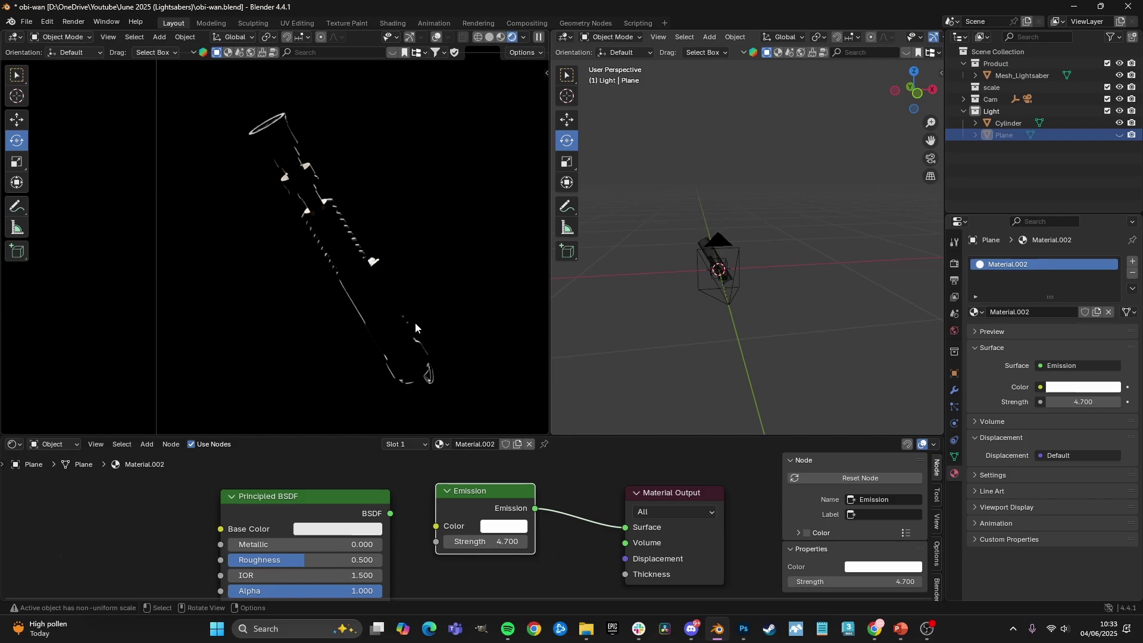
{"action": "left_click", "coordinate": [1119, 134]}
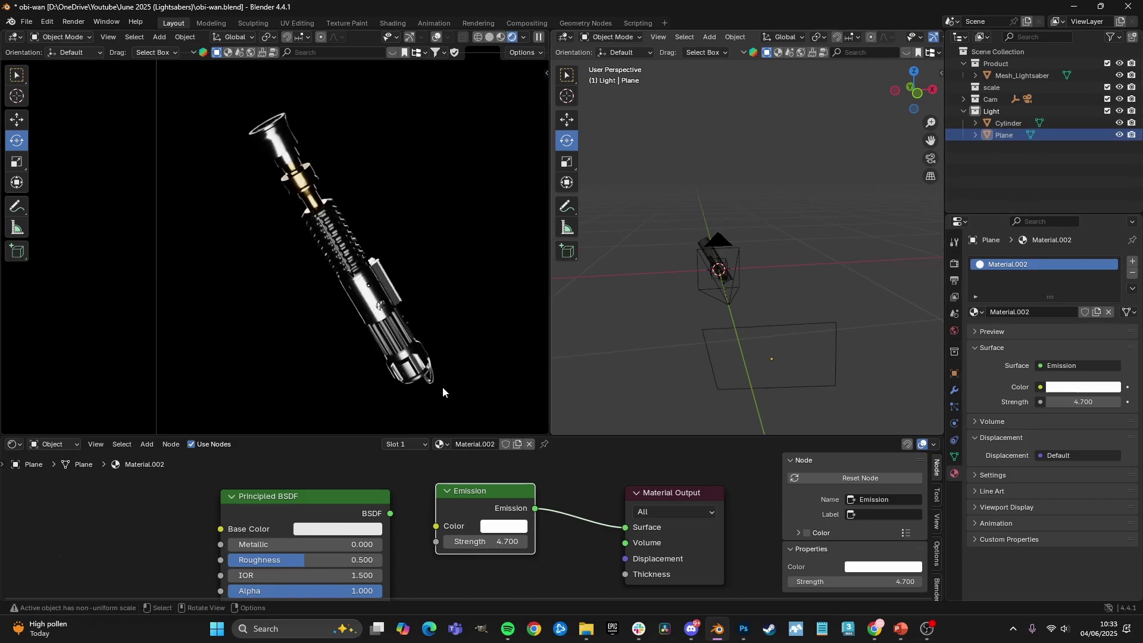
- Examine the lightsaber from emitter to pommel under the Cylinder and Plane lights together
{"action": "scroll", "coordinate": [323, 263], "scroll_direction": "up", "scroll_amount": 3}
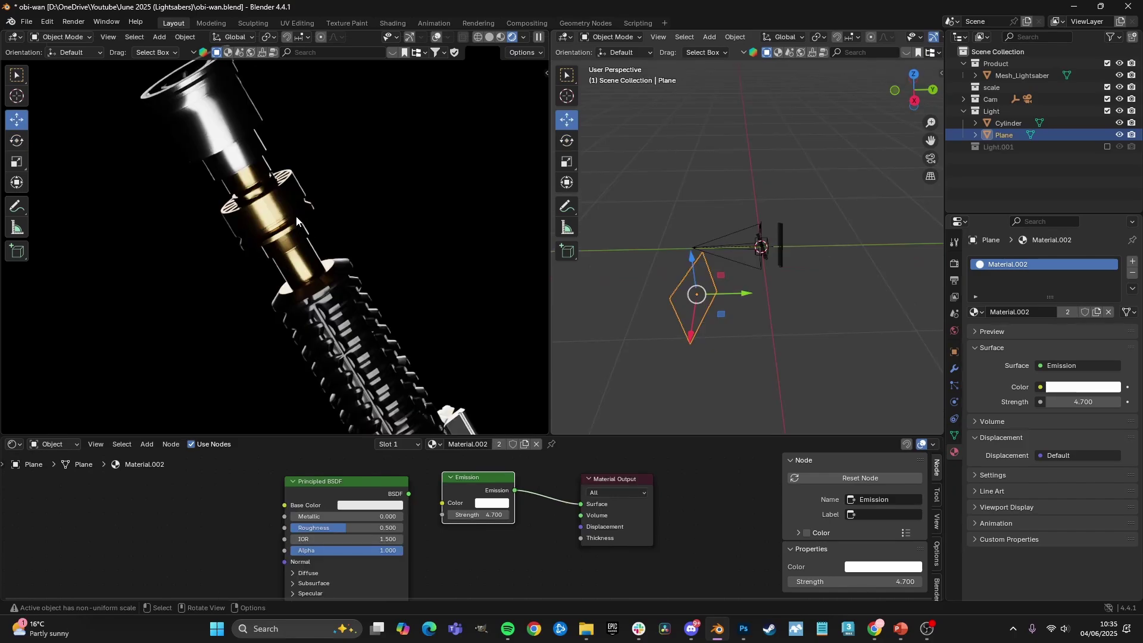
{"action": "scroll", "coordinate": [322, 244], "scroll_direction": "down", "scroll_amount": 4}
{"action": "scroll", "coordinate": [357, 285], "scroll_direction": "down", "scroll_amount": 2}
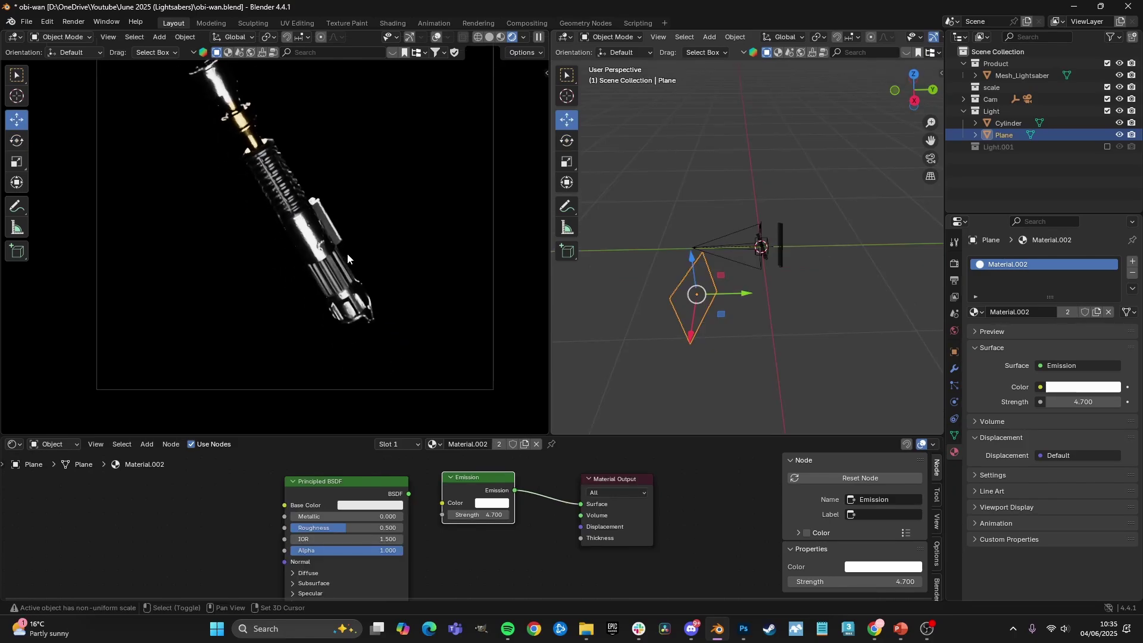
{"action": "scroll", "coordinate": [348, 254], "scroll_direction": "up", "scroll_amount": 6}
{"action": "middle_click_drag", "start_coordinate": [347, 255], "coordinate": [376, 391], "text": "shift"}
{"action": "scroll", "coordinate": [331, 272], "scroll_direction": "down", "scroll_amount": 7}
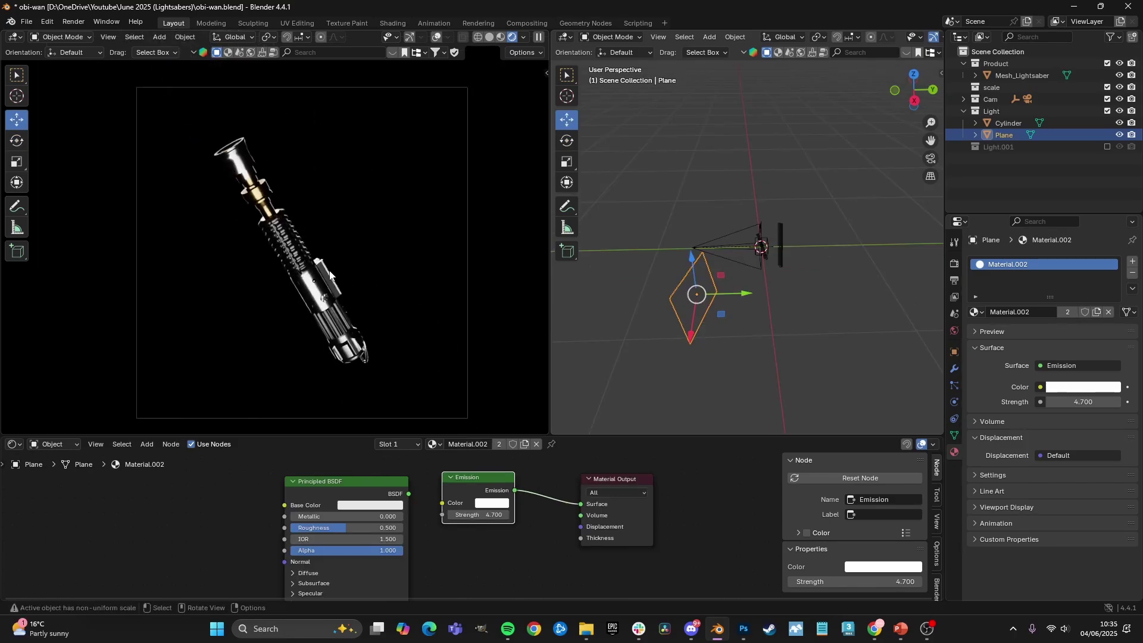
{"action": "scroll", "coordinate": [330, 274], "scroll_direction": "up", "scroll_amount": 4}
{"action": "scroll", "coordinate": [328, 271], "scroll_direction": "down", "scroll_amount": 6}
{"action": "scroll", "coordinate": [328, 266], "scroll_direction": "up", "scroll_amount": 8}
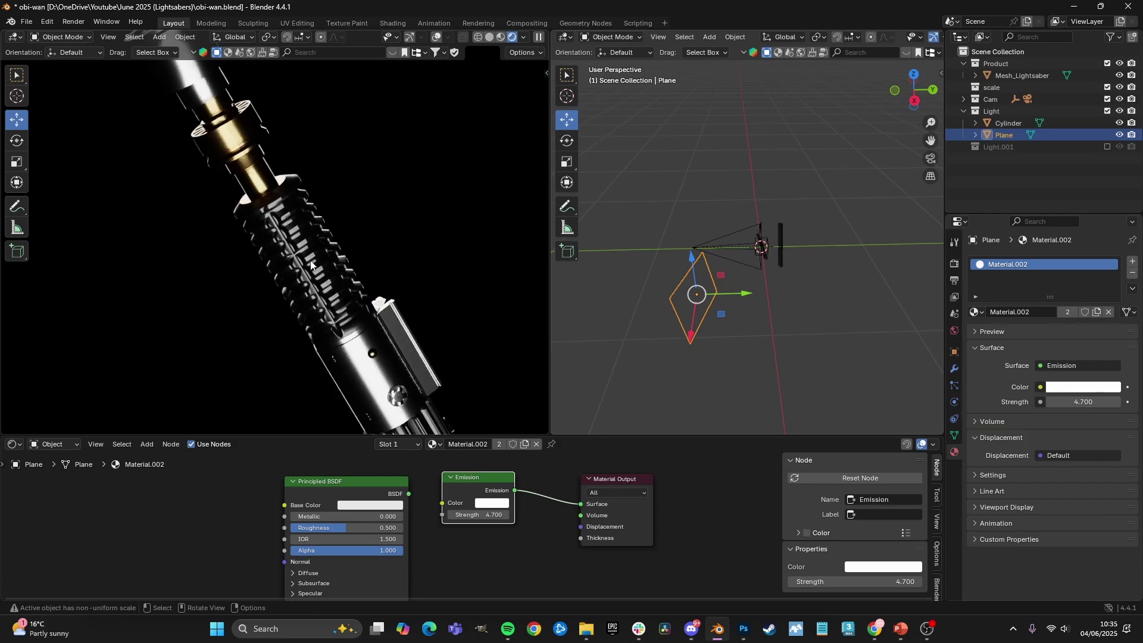
{"action": "middle_click_drag", "start_coordinate": [311, 264], "coordinate": [300, 163], "text": "shift"}
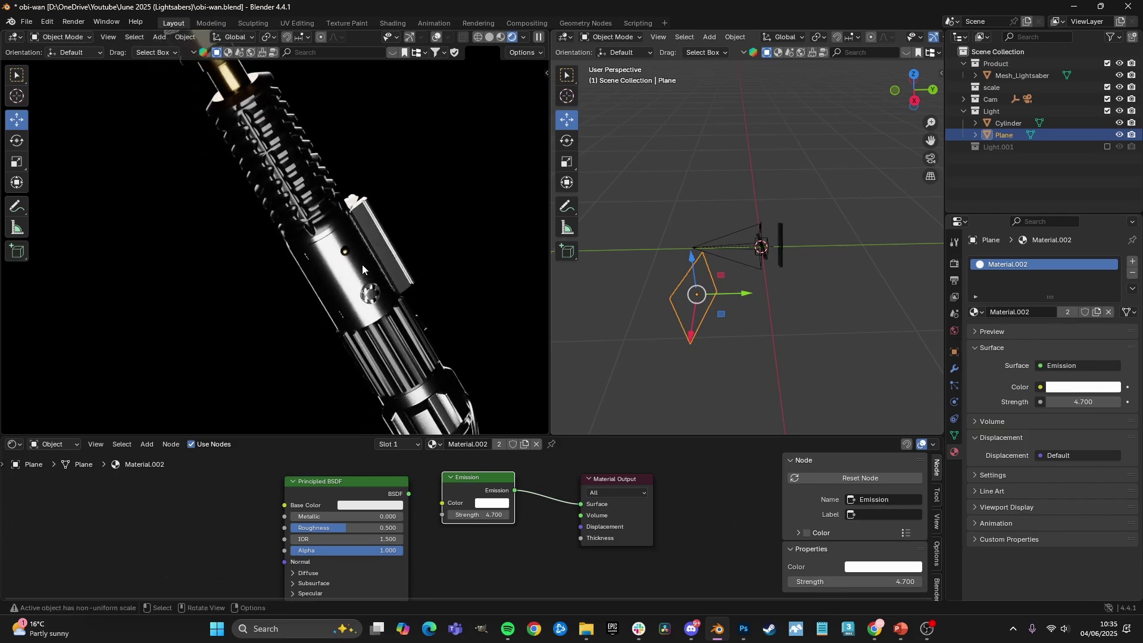
{"action": "middle_click_drag", "start_coordinate": [336, 209], "coordinate": [337, 237], "text": "shift"}
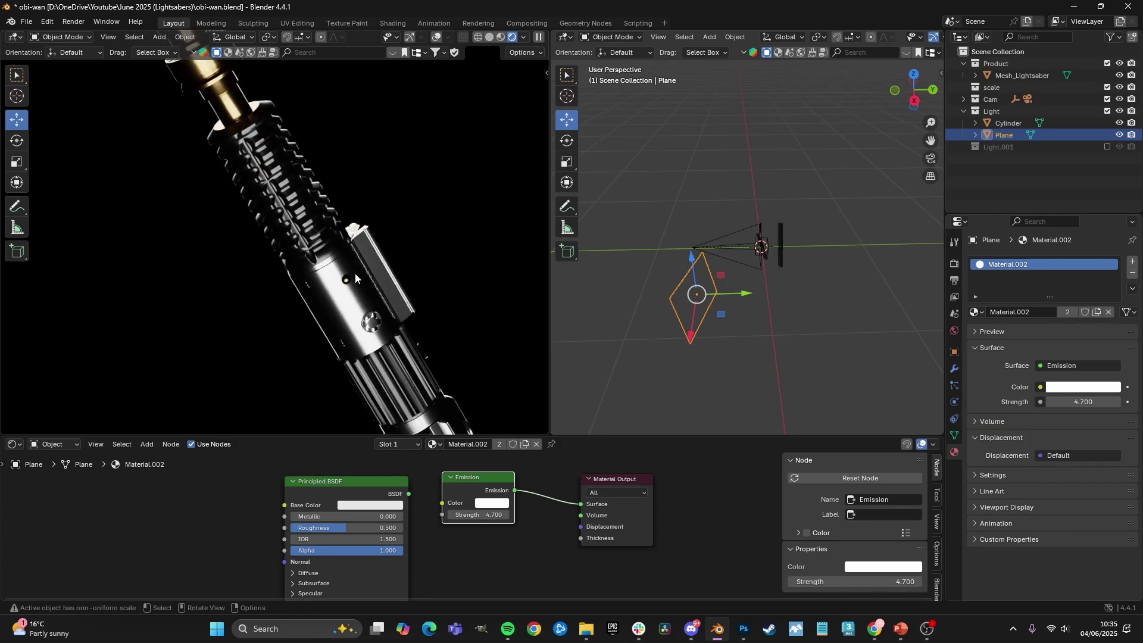
{"action": "middle_click_drag", "start_coordinate": [355, 277], "coordinate": [349, 196], "text": "shift"}
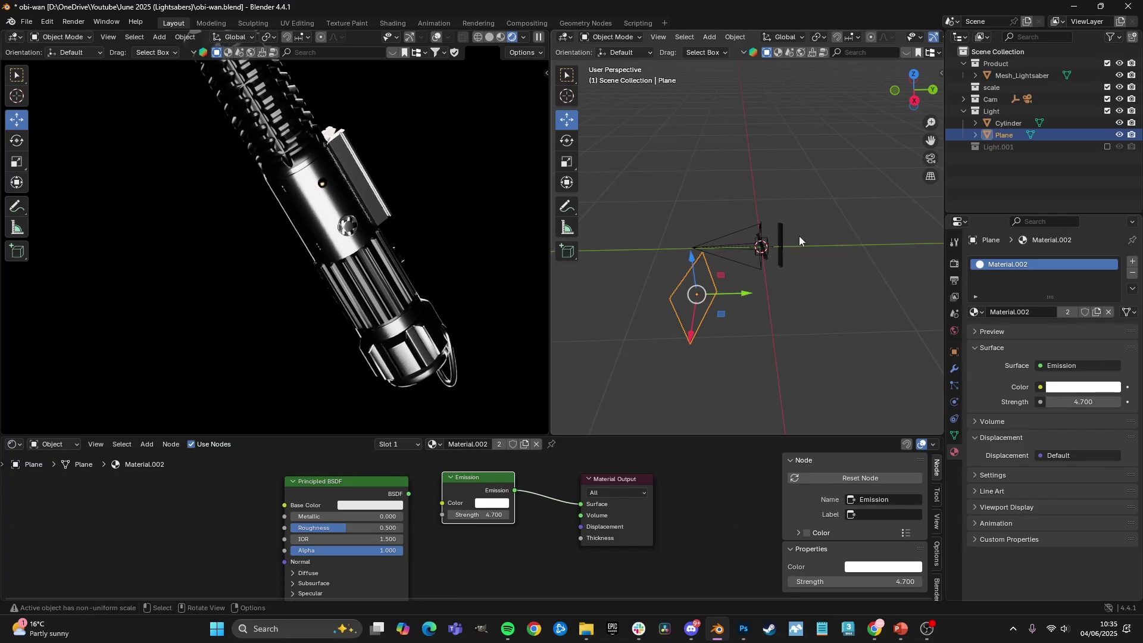
- Toggle the Plane light off and on to compare its effect on the lightsaber's lower body
{"action": "left_click", "coordinate": [1119, 135]}
{"action": "left_click", "coordinate": [1119, 135]}
{"action": "left_click", "coordinate": [1119, 135]}
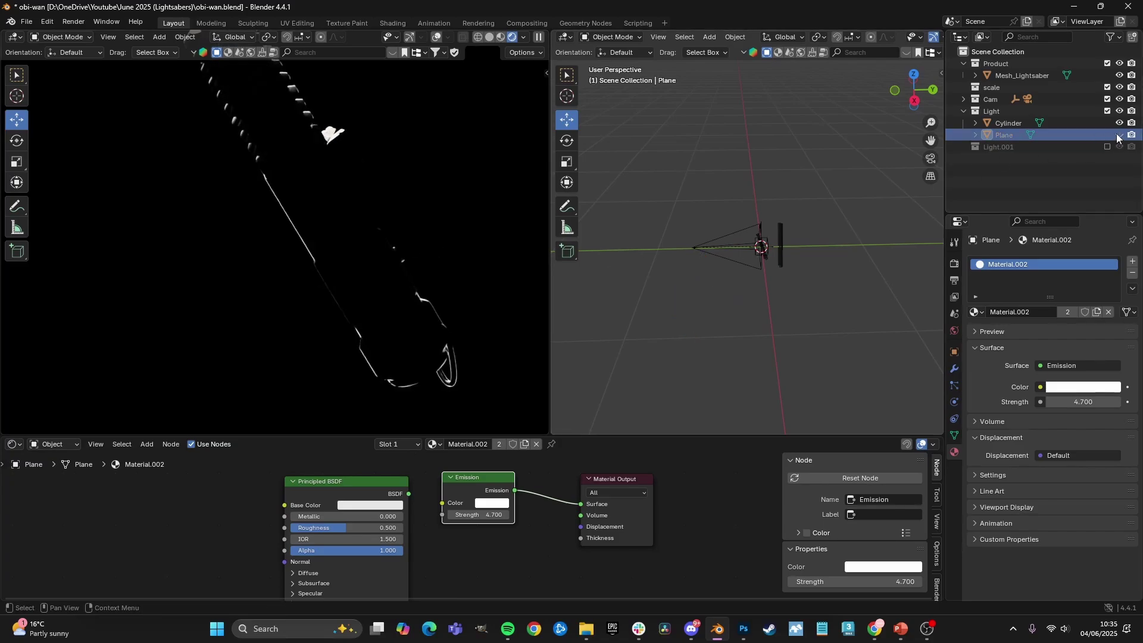
{"action": "left_click", "coordinate": [1119, 135]}
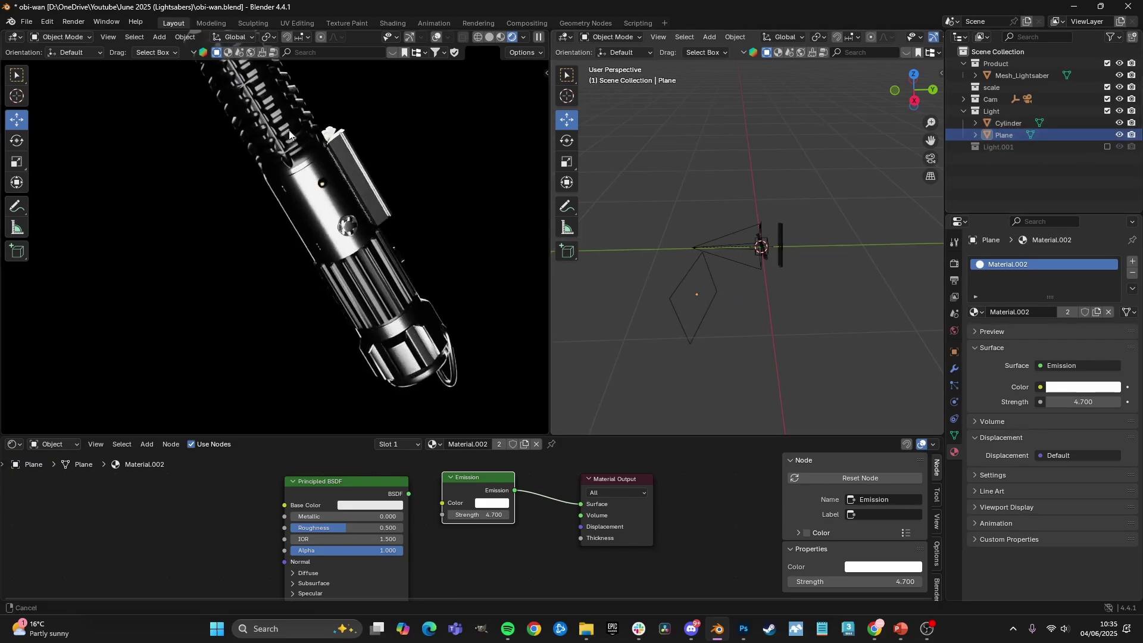
- Delete the Emission node from the Plane's material and connect its Principled BSDF to the Material Output's Surface input
{"action": "middle_click_drag", "start_coordinate": [290, 135], "coordinate": [402, 260], "text": "shift"}
{"action": "left_click", "coordinate": [1003, 137]}
{"action": "middle_click_drag", "start_coordinate": [357, 125], "coordinate": [343, 231], "text": "shift"}
{"action": "middle_click_drag", "start_coordinate": [272, 111], "coordinate": [321, 165], "text": "shift"}
{"action": "scroll", "coordinate": [321, 165], "scroll_direction": "up", "scroll_amount": 3}
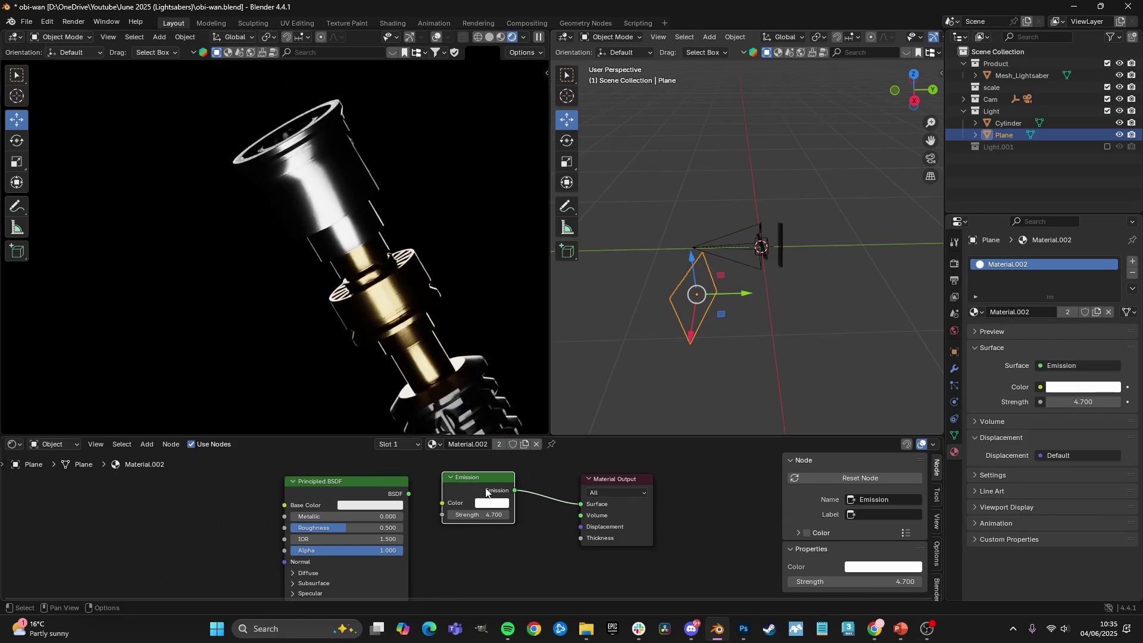
{"action": "key", "text": "x"}
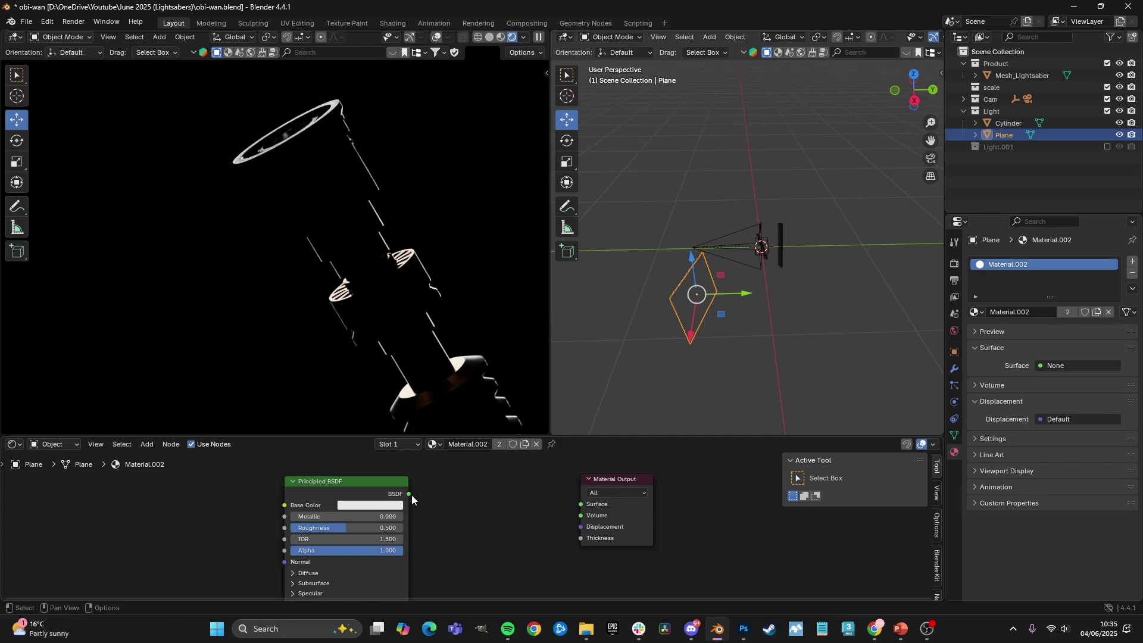
{"action": "mouse_move", "coordinate": [409, 494]}
{"action": "left_mouse_down"}
{"action": "mouse_move", "coordinate": [580, 504]}
{"action": "mouse_move", "coordinate": [411, 492]}
{"action": "left_mouse_up"}
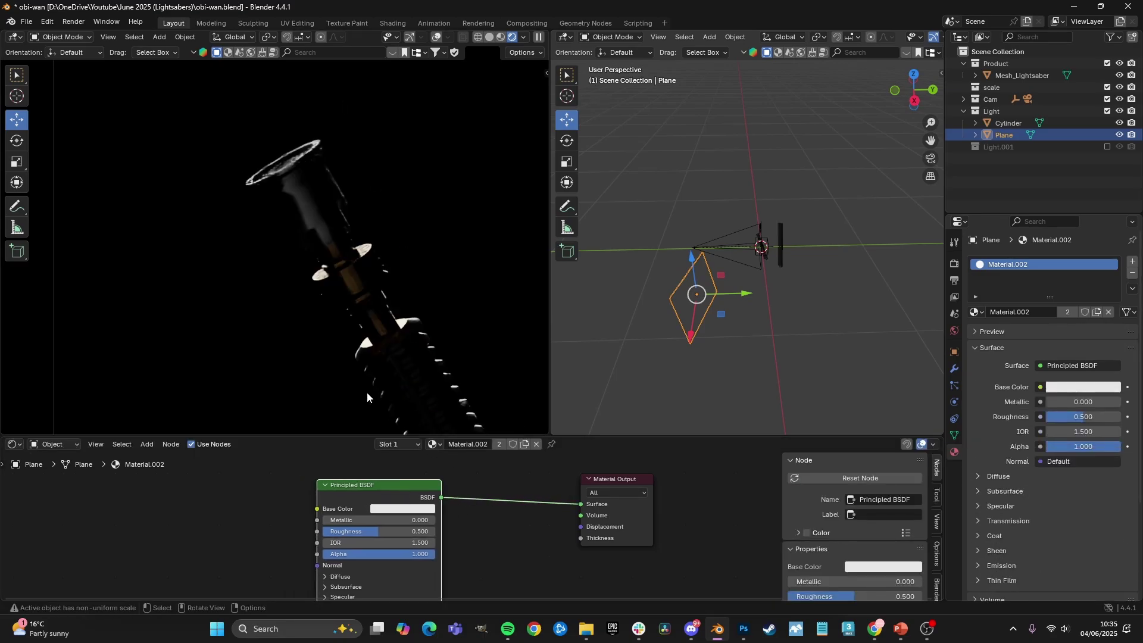
{"action": "scroll", "coordinate": [366, 397], "scroll_direction": "down", "scroll_amount": 3}
{"action": "middle_click_drag", "start_coordinate": [367, 393], "coordinate": [334, 316], "text": "shift"}
{"action": "left_click_drag", "start_coordinate": [379, 499], "coordinate": [336, 490]}
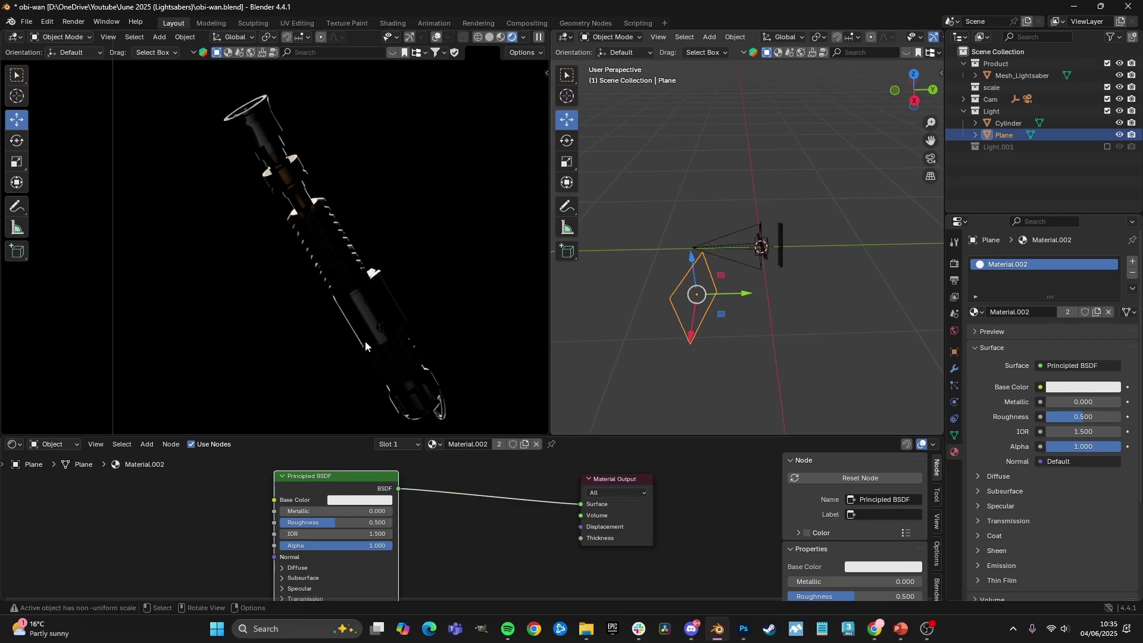
- Examine the lightsaber with the Plane as a non-emissive reflector, and toggle the Cylinder light off and on
{"action": "scroll", "coordinate": [353, 295], "scroll_direction": "up", "scroll_amount": 4}
{"action": "scroll", "coordinate": [367, 353], "scroll_direction": "down", "scroll_amount": 3}
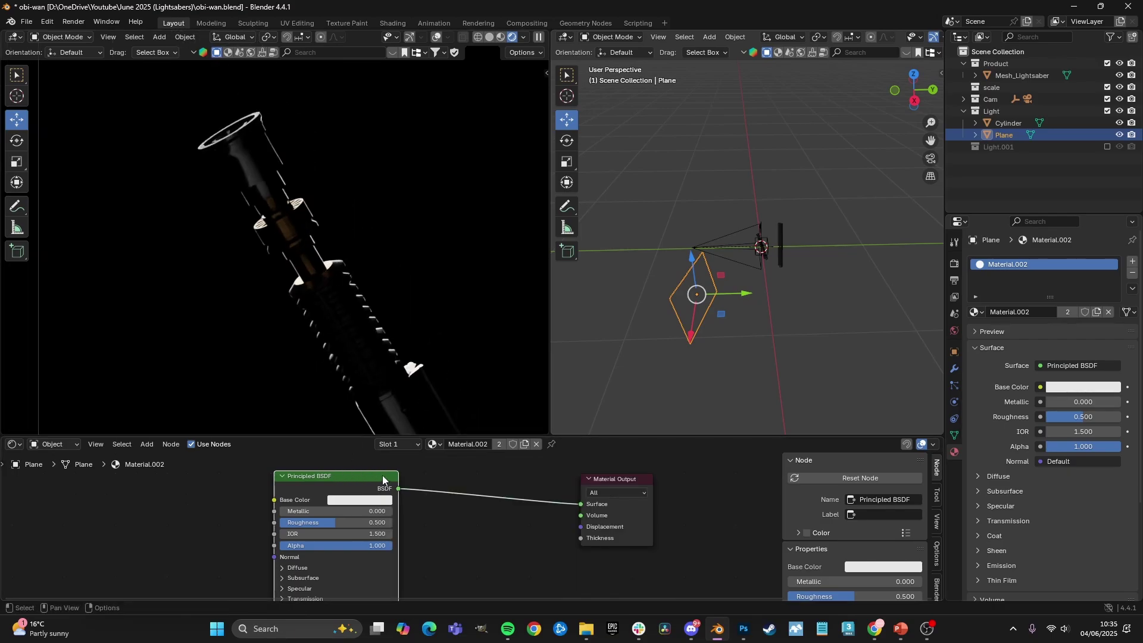
{"action": "middle_click_drag", "start_coordinate": [322, 270], "coordinate": [345, 295], "text": "shift"}
{"action": "scroll", "coordinate": [344, 295], "scroll_direction": "up", "scroll_amount": 1}
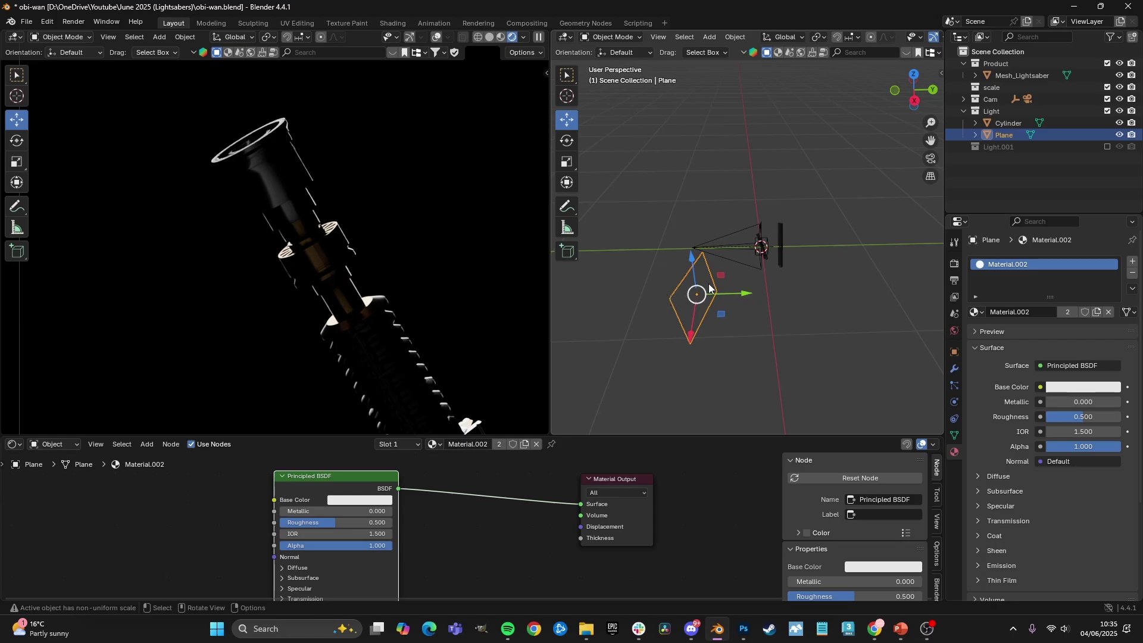
{"action": "left_click", "coordinate": [781, 250]}
{"action": "middle_click_drag", "start_coordinate": [781, 250], "coordinate": [784, 267]}
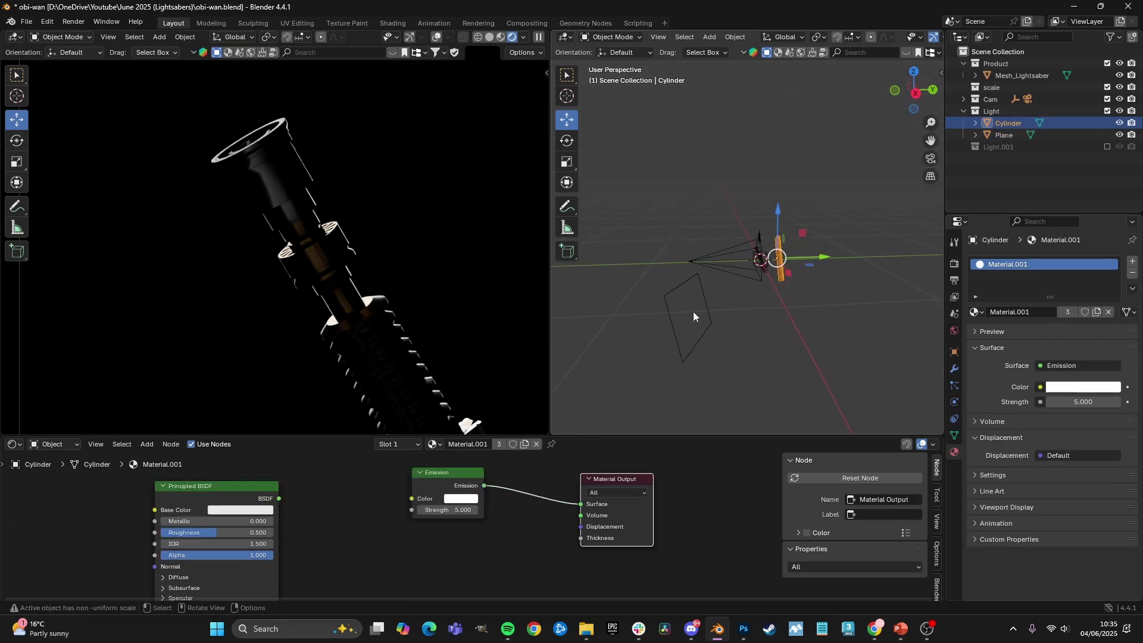
{"action": "scroll", "coordinate": [287, 240], "scroll_direction": "up", "scroll_amount": 2}
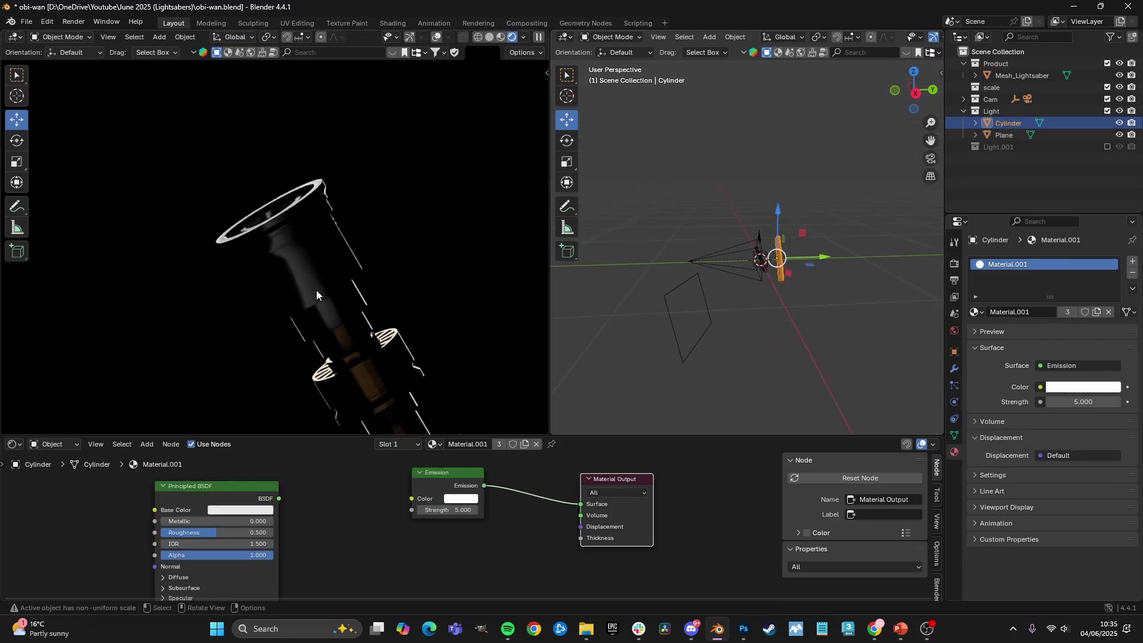
{"action": "left_click", "coordinate": [689, 300]}
{"action": "left_click", "coordinate": [780, 266]}
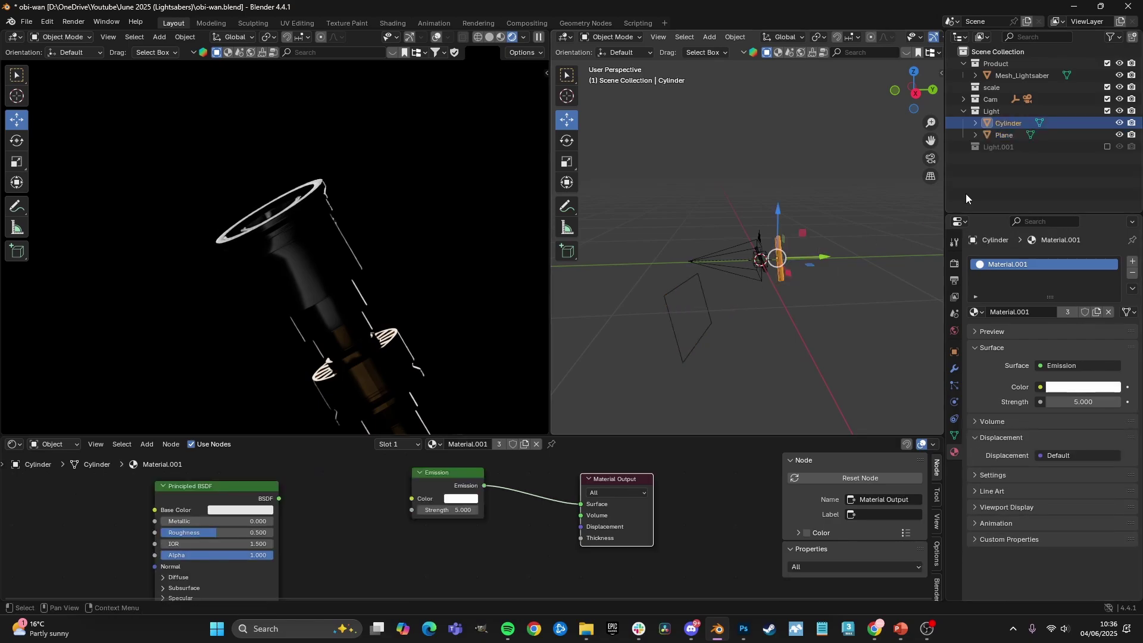
{"action": "left_click", "coordinate": [1120, 123]}
{"action": "left_click", "coordinate": [1120, 123]}
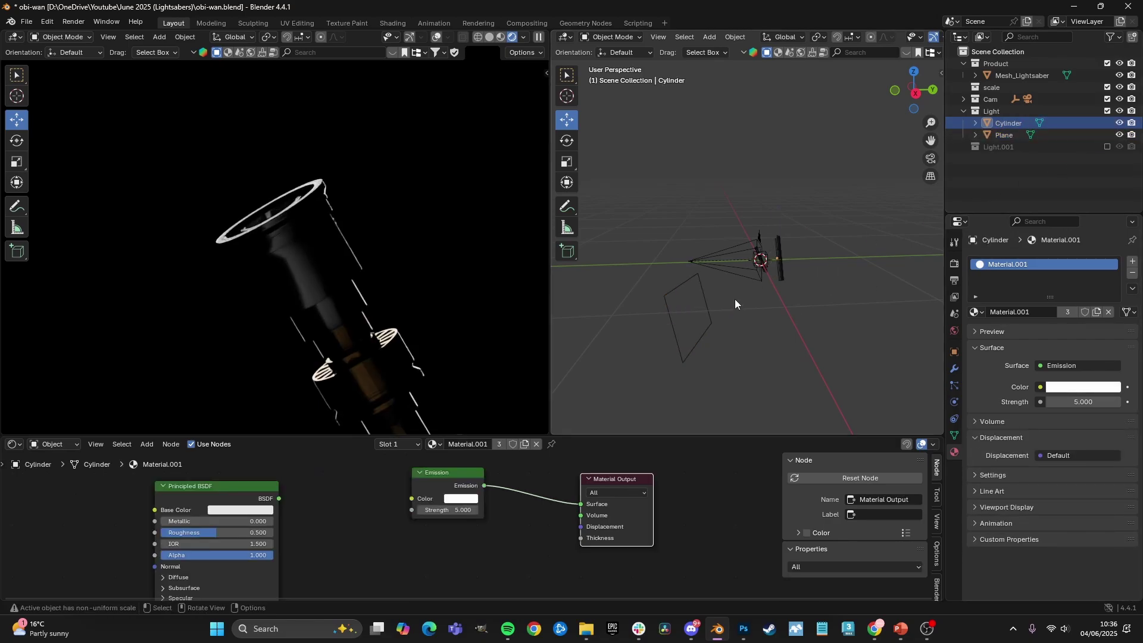
- Select the Plane and reposition the Principled BSDF node in its material's node graph
{"action": "left_click", "coordinate": [699, 309]}
{"action": "middle_click_drag", "start_coordinate": [412, 487], "coordinate": [523, 510]}
{"action": "left_click_drag", "start_coordinate": [447, 499], "coordinate": [488, 490]}
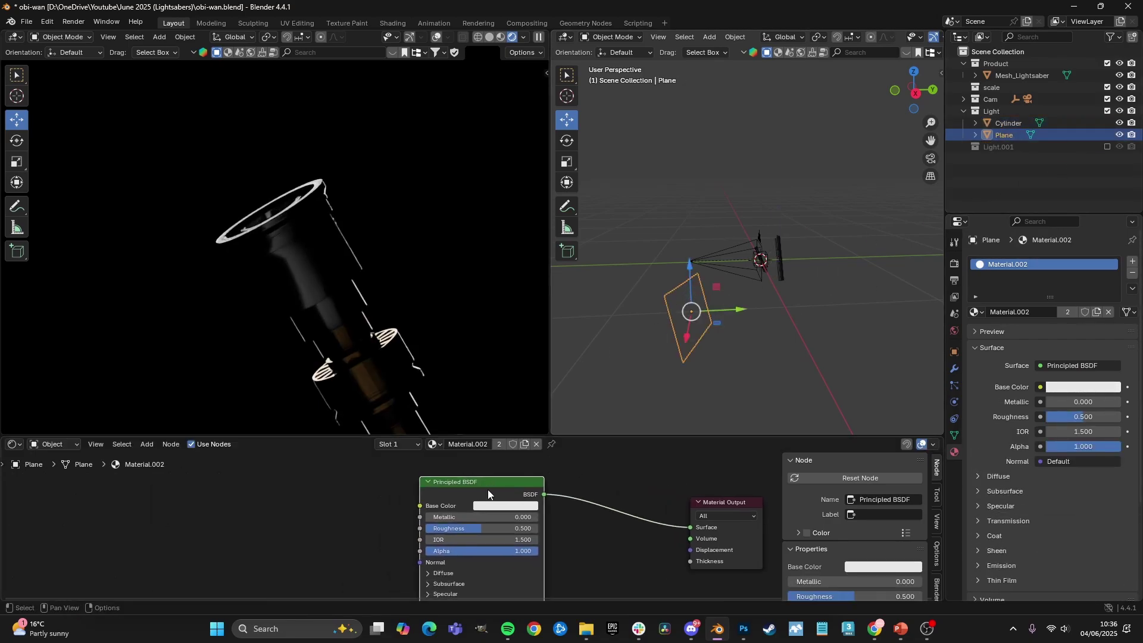
- Add a Gradient Texture node to the Plane's material, fed by Texture Coordinate and Mapping nodes
{"action": "key", "text": "shift+a"}
{"action": "type", "text": "grad"}
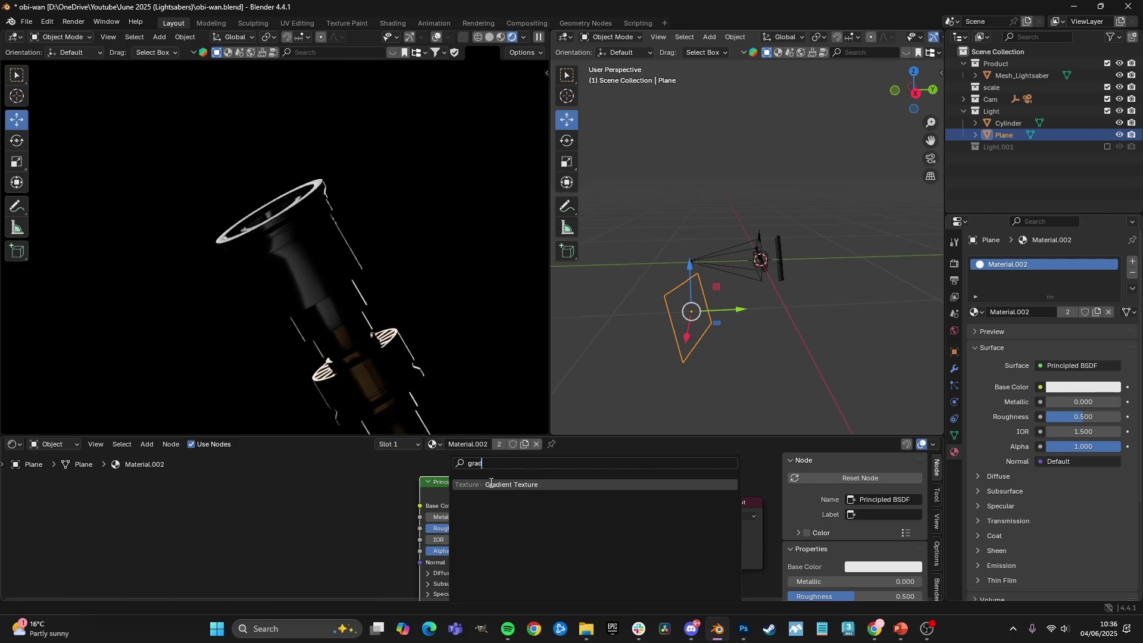
{"action": "key", "text": "Return"}
{"action": "left_click", "coordinate": [276, 502]}
{"action": "key", "text": "ctrl+t"}
{"action": "mouse_move", "coordinate": [191, 506]}
{"action": "middle_mouse_down"}
{"action": "mouse_move", "coordinate": [285, 501]}
{"action": "mouse_move", "coordinate": [171, 503]}
{"action": "middle_mouse_up"}
- Add a Color Ramp driven by the Gradient Texture's Color and connect its Color output to the Principled BSDF's Base Color
{"action": "key", "text": "shift+a"}
{"action": "type", "text": "col"}
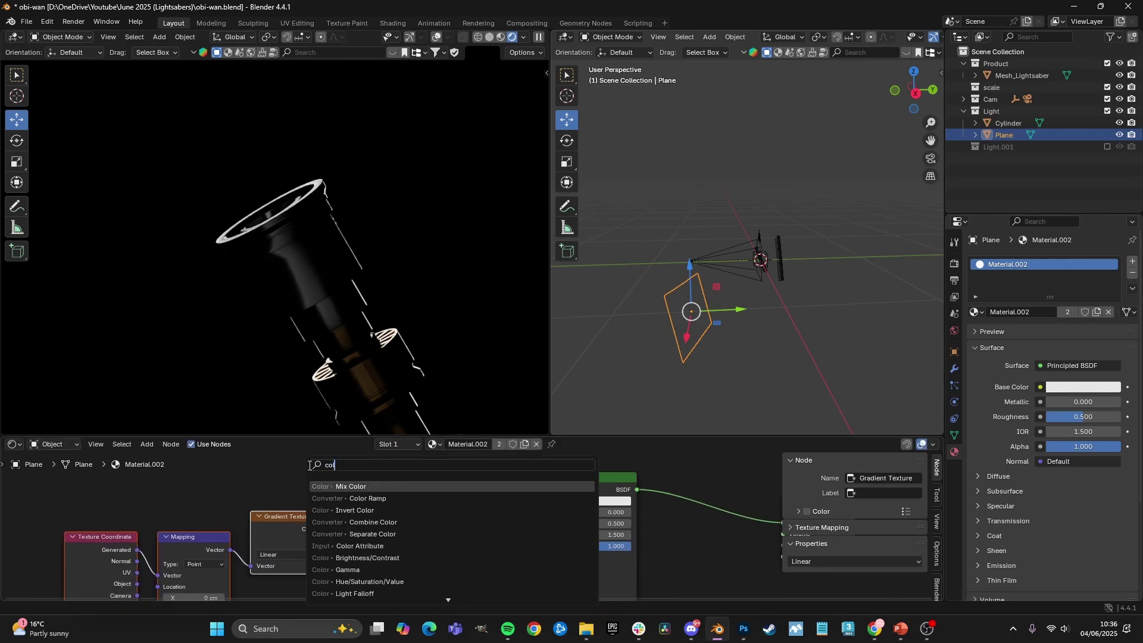
{"action": "key", "text": "Down"}
{"action": "key", "text": "Return"}
{"action": "left_click", "coordinate": [417, 512]}
{"action": "left_click_drag", "start_coordinate": [322, 529], "coordinate": [372, 590]}
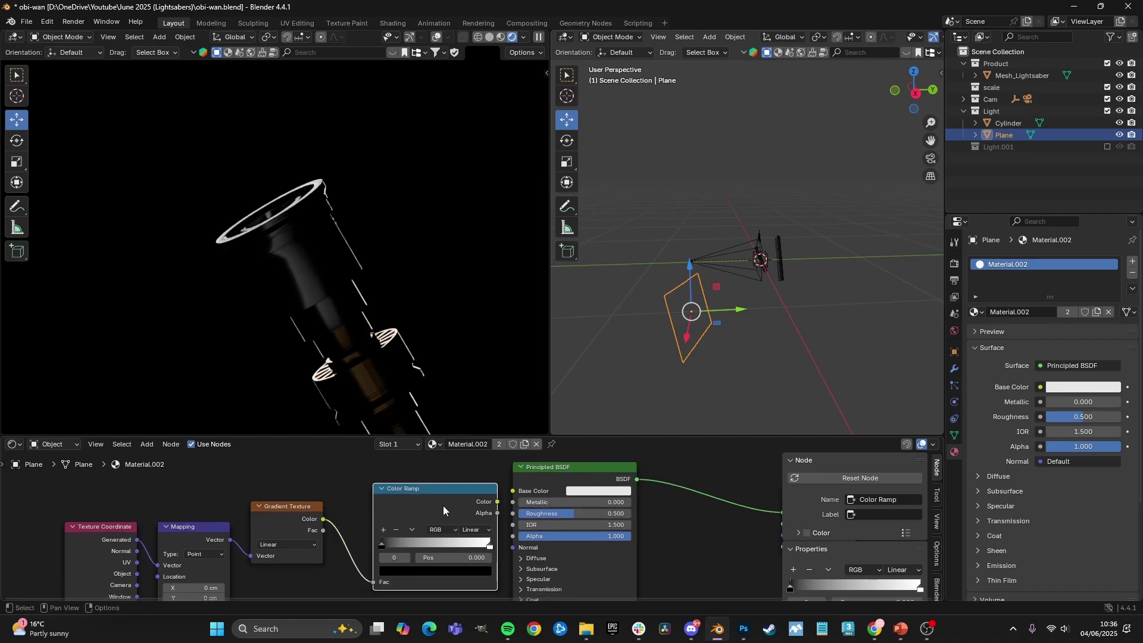
{"action": "left_click_drag", "start_coordinate": [443, 505], "coordinate": [512, 501]}
{"action": "scroll", "coordinate": [512, 525], "scroll_direction": "down", "scroll_amount": 4}
{"action": "middle_click_drag", "start_coordinate": [513, 525], "coordinate": [479, 482]}
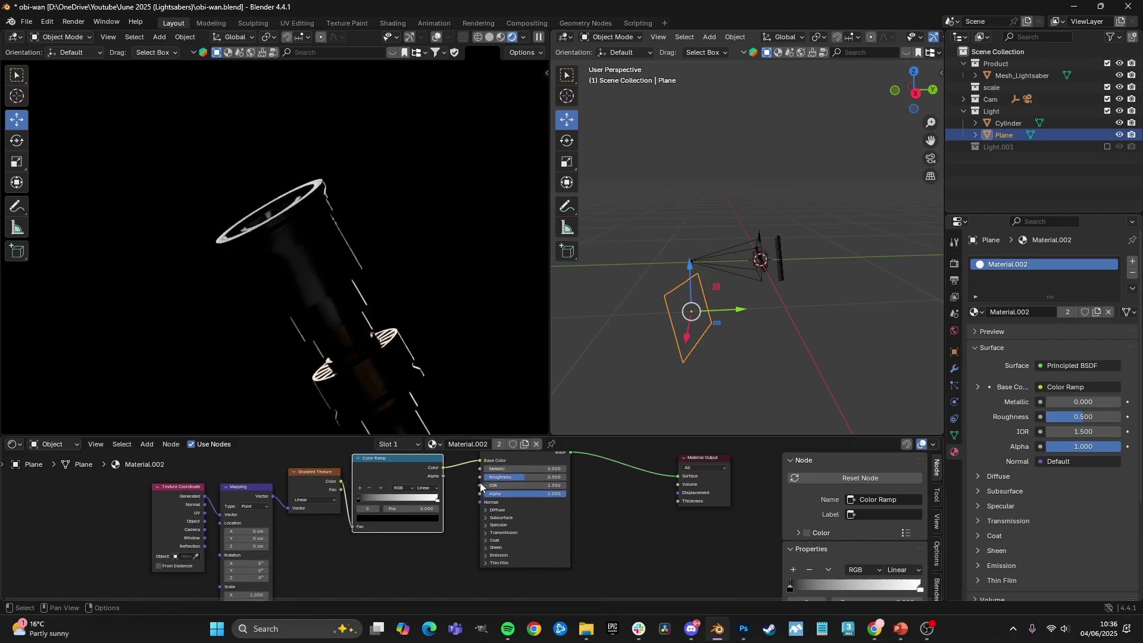
- Connect the Color Ramp to the Principled BSDF's Emission Color, set Emission Strength to 5, and hide the Cylinder light
{"action": "left_click", "coordinate": [485, 555]}
{"action": "left_click_drag", "start_coordinate": [443, 468], "coordinate": [481, 564]}
{"action": "left_click", "coordinate": [516, 573]}
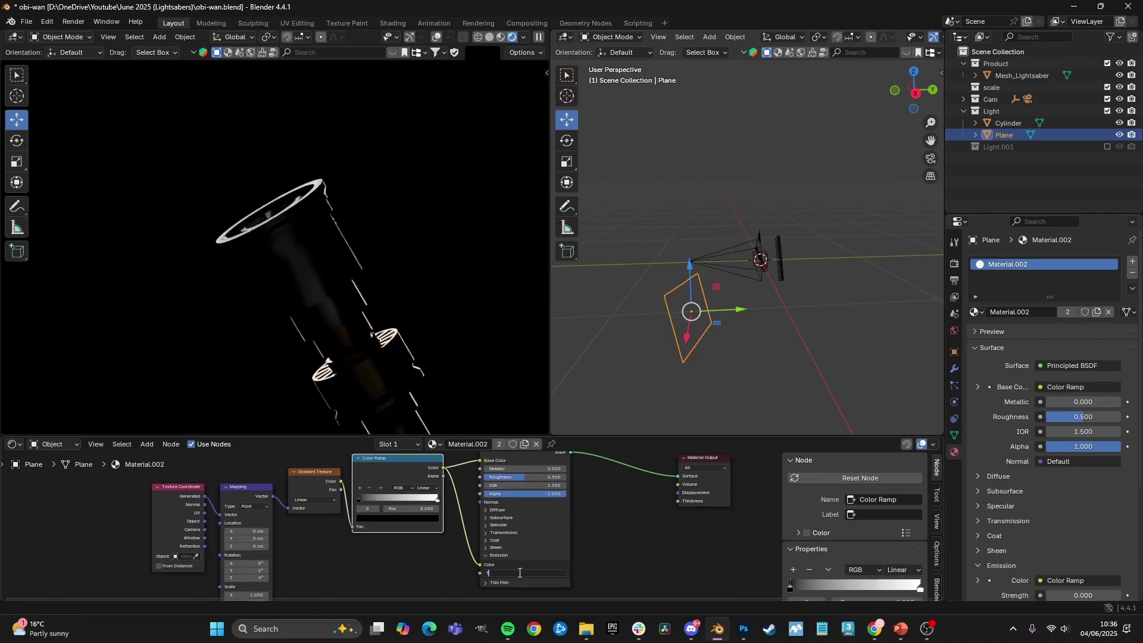
{"action": "type", "text": "5"}
{"action": "key", "text": "Return"}
{"action": "left_click", "coordinate": [1119, 122]}
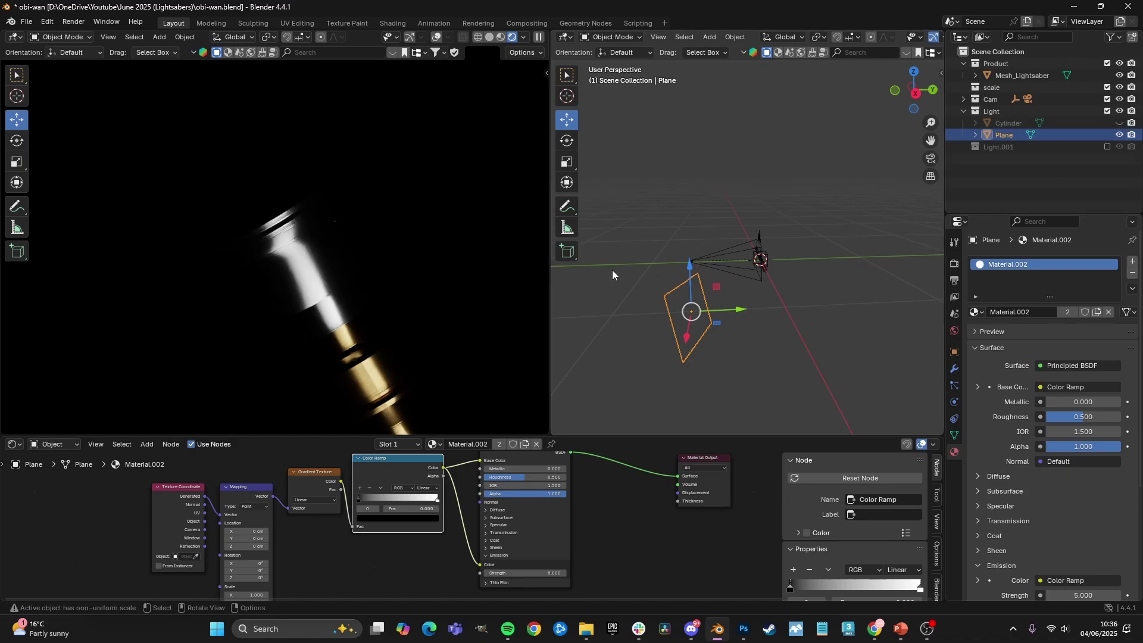
- Slide the Color Ramp's black stop toward the white stop and spread out the Gradient Texture, Mapping and Texture Coordinate nodes
{"action": "left_click_drag", "start_coordinate": [311, 476], "coordinate": [294, 475]}
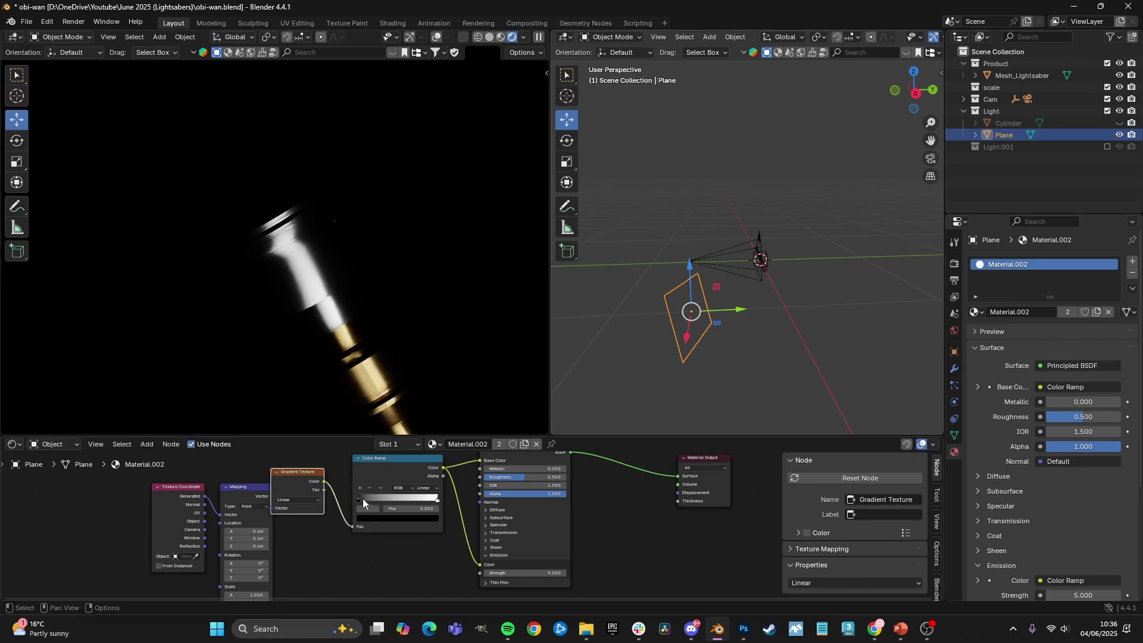
{"action": "mouse_move", "coordinate": [363, 498]}
{"action": "left_mouse_down"}
{"action": "mouse_move", "coordinate": [408, 494]}
{"action": "mouse_move", "coordinate": [380, 494]}
{"action": "left_mouse_up"}
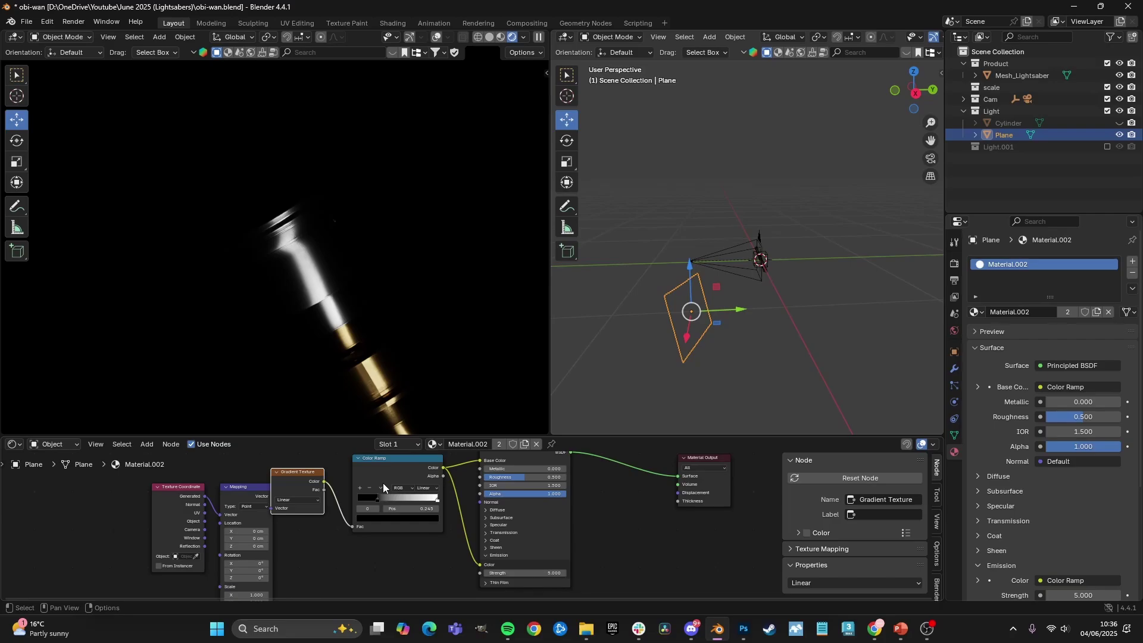
{"action": "left_click_drag", "start_coordinate": [185, 487], "coordinate": [139, 489]}
{"action": "left_click_drag", "start_coordinate": [237, 488], "coordinate": [173, 492]}
{"action": "scroll", "coordinate": [370, 491], "scroll_direction": "up", "scroll_amount": 5}
- Try a dark band in the Color Ramp by placing the black stop between two lighter stops
{"action": "left_click_drag", "start_coordinate": [298, 476], "coordinate": [350, 489]}
{"action": "left_click", "coordinate": [304, 470]}
{"action": "left_click_drag", "start_coordinate": [420, 491], "coordinate": [388, 494]}
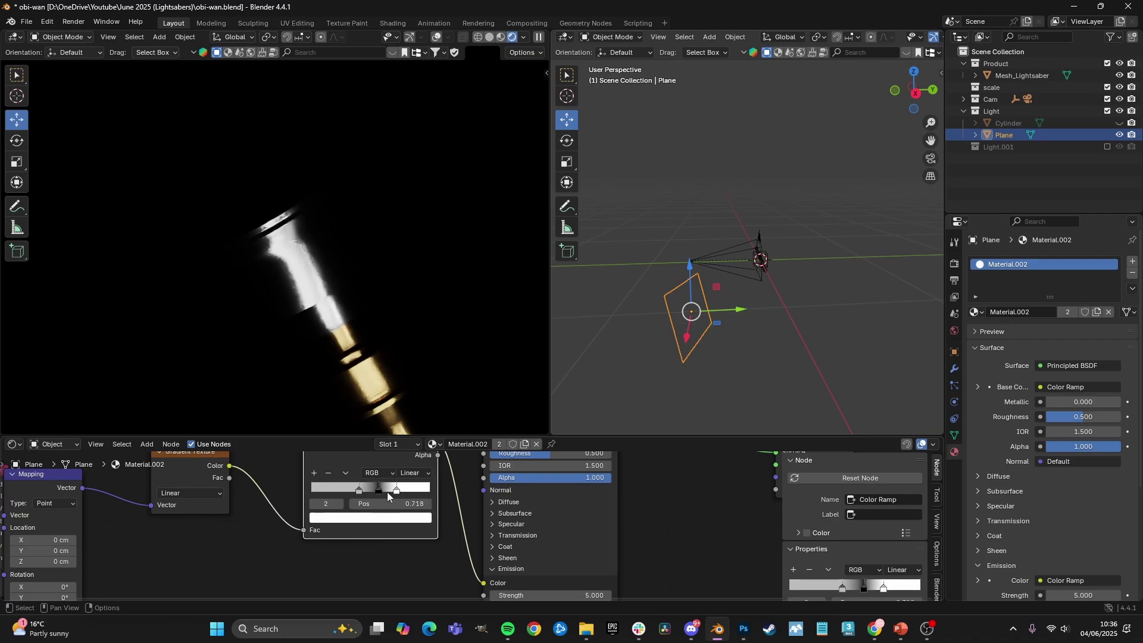
{"action": "left_click", "coordinate": [379, 490]}
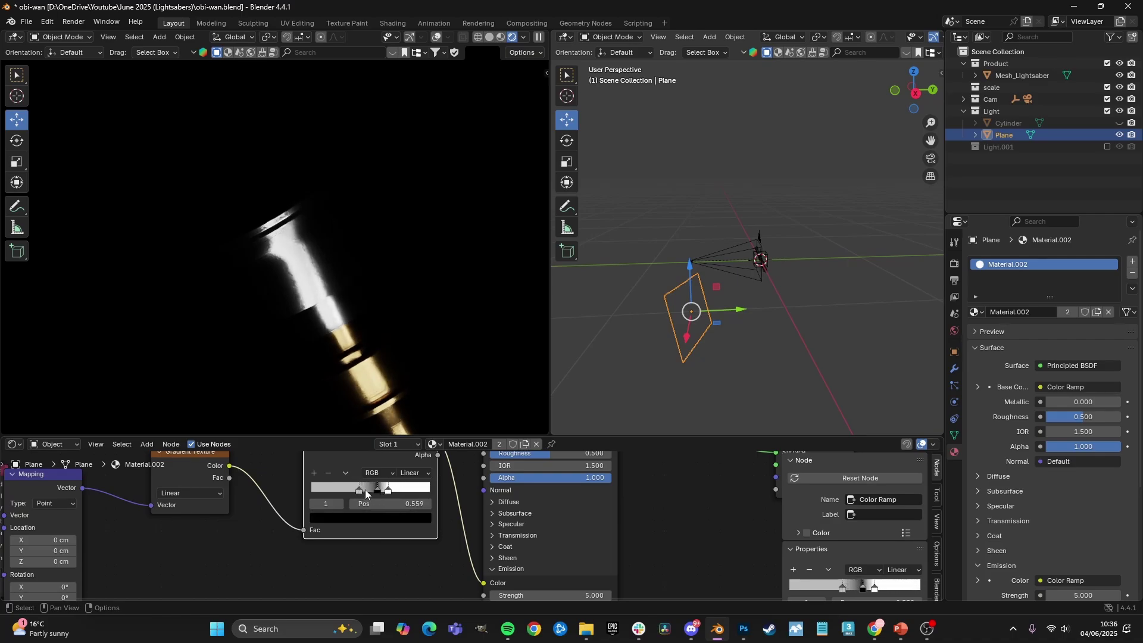
- Delete the extra Color Ramp stops, keeping one white stop at position 0.536, and reposition the Color Ramp node
{"action": "left_click", "coordinate": [329, 474]}
{"action": "left_click", "coordinate": [329, 474]}
{"action": "left_click_drag", "start_coordinate": [388, 490], "coordinate": [374, 491]}
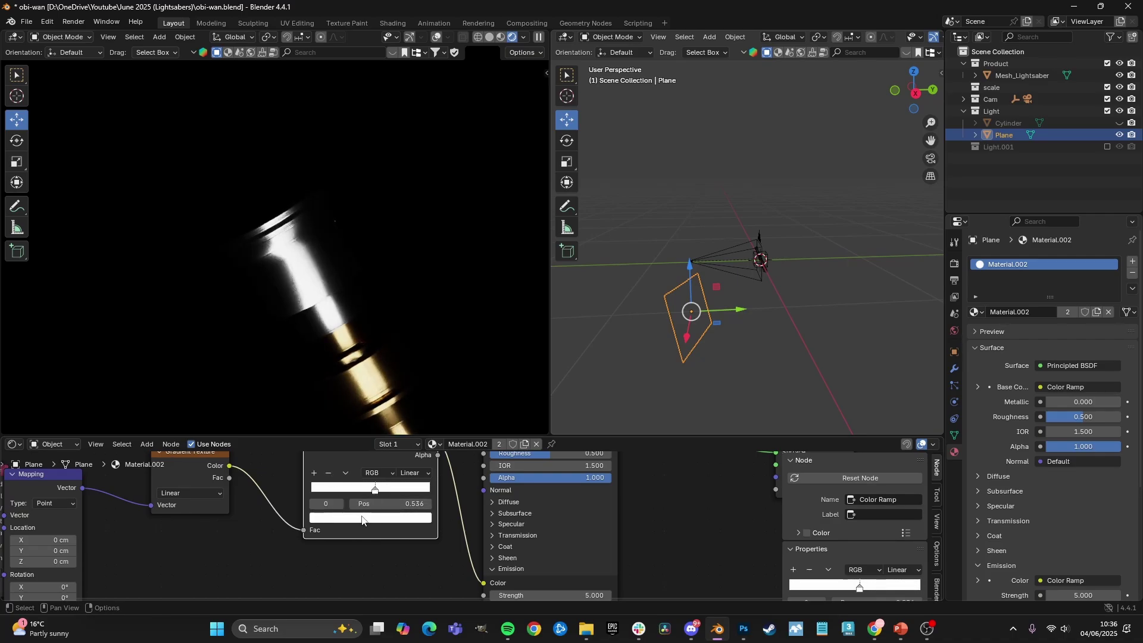
{"action": "left_click", "coordinate": [365, 518]}
{"action": "left_click_drag", "start_coordinate": [413, 396], "coordinate": [412, 337]}
{"action": "left_click", "coordinate": [379, 517]}
{"action": "left_click_drag", "start_coordinate": [376, 495], "coordinate": [447, 496]}
{"action": "scroll", "coordinate": [432, 467], "scroll_direction": "up", "scroll_amount": 1}
{"action": "middle_click_drag", "start_coordinate": [431, 467], "coordinate": [423, 513]}
{"action": "left_click_drag", "start_coordinate": [413, 488], "coordinate": [328, 488]}
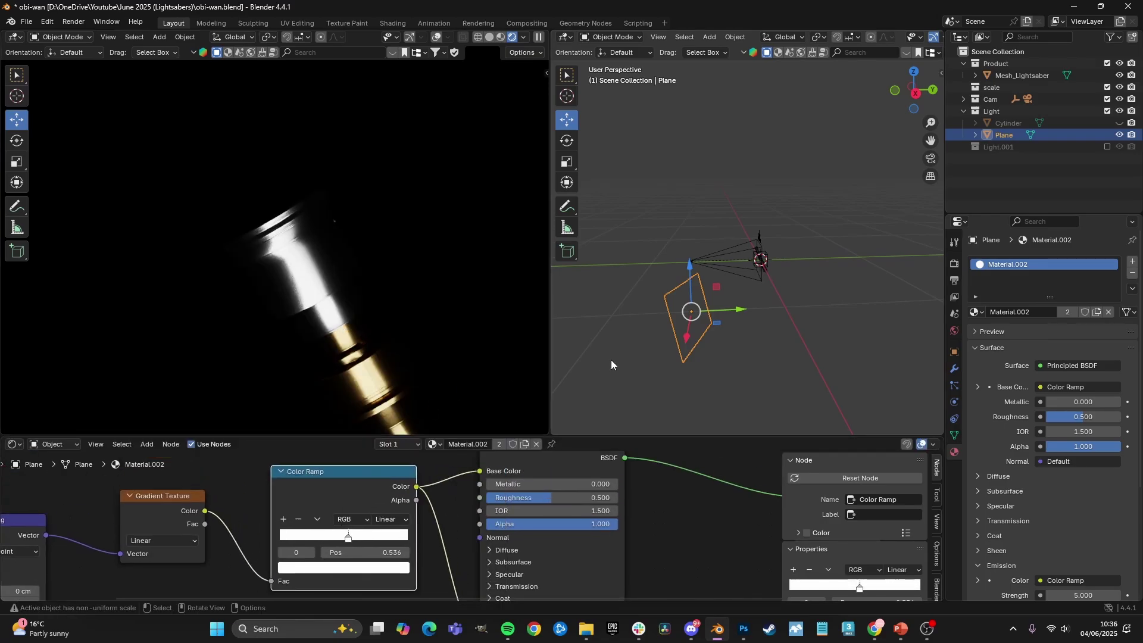
- Stretch the Plane along its X axis into a long, wide light panel
{"action": "middle_click_drag", "start_coordinate": [708, 310], "coordinate": [839, 302]}
{"action": "key", "text": "shift+space"}
{"action": "key", "text": "s"}
{"action": "left_click_drag", "start_coordinate": [802, 286], "coordinate": [615, 250]}
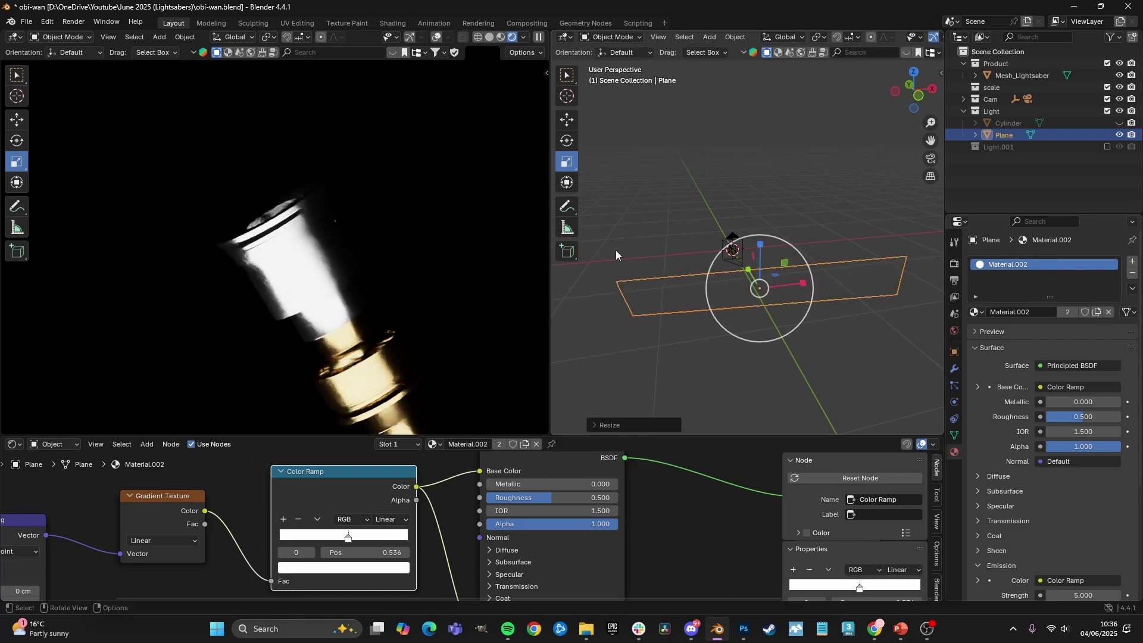
- Shift the Plane along the X axis and adjust its position from the camera view
{"action": "key", "text": "shift+space"}
{"action": "key", "text": "g"}
{"action": "left_click_drag", "start_coordinate": [795, 284], "coordinate": [751, 288]}
{"action": "key", "text": "KP_0"}
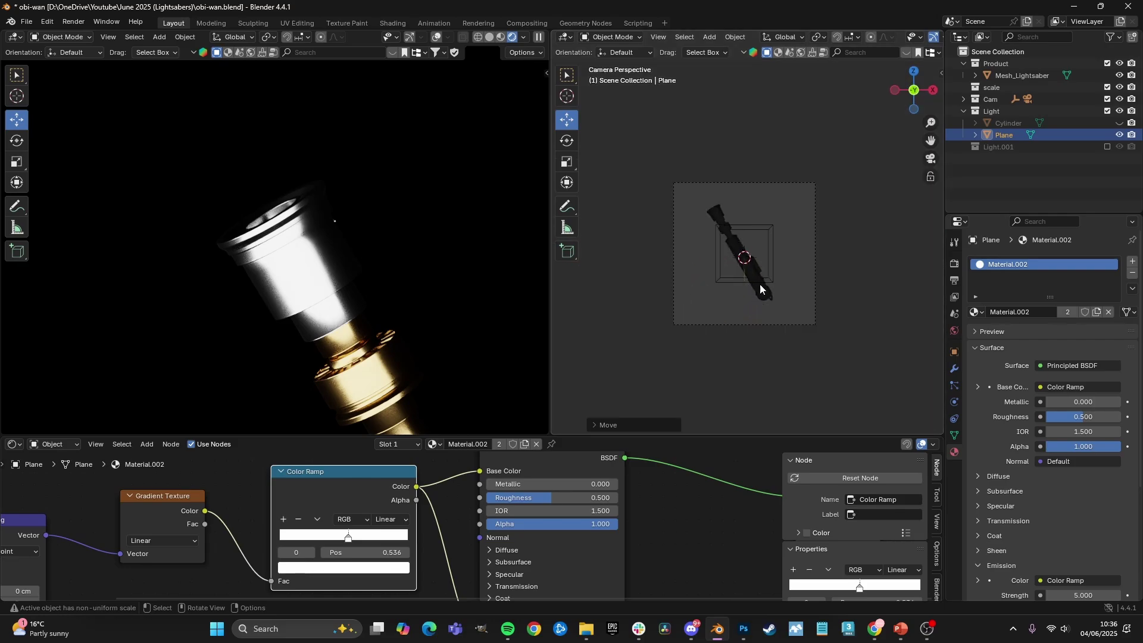
{"action": "key", "text": "g"}
{"action": "left_click", "coordinate": [804, 303]}
{"action": "scroll", "coordinate": [381, 295], "scroll_direction": "down", "scroll_amount": 8}
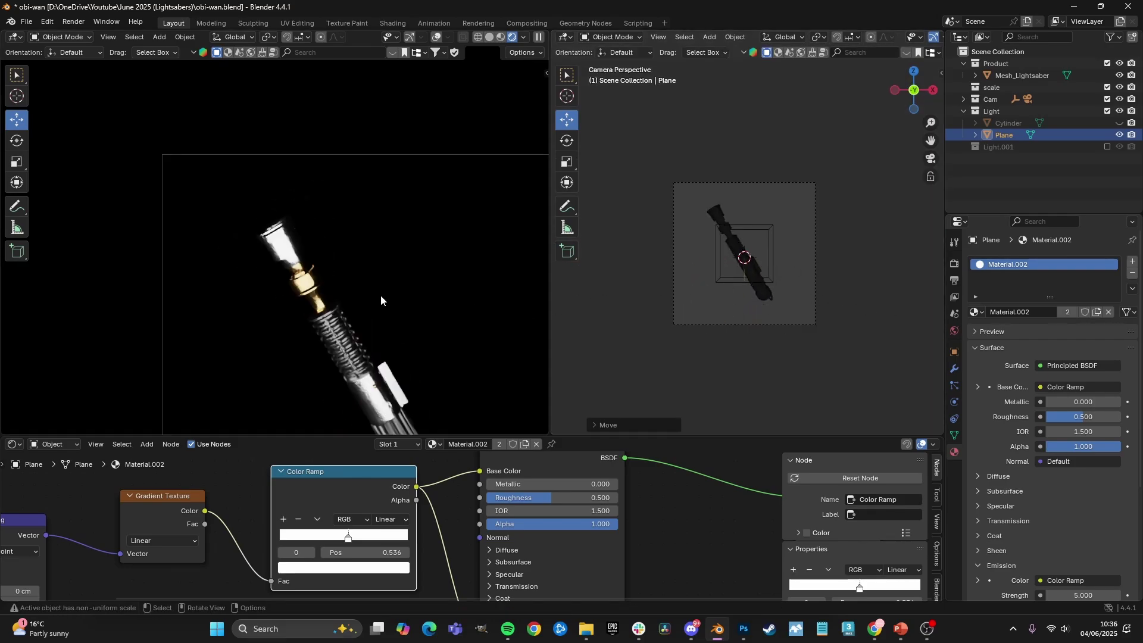
{"action": "key", "text": "g"}
{"action": "left_click", "coordinate": [813, 243]}
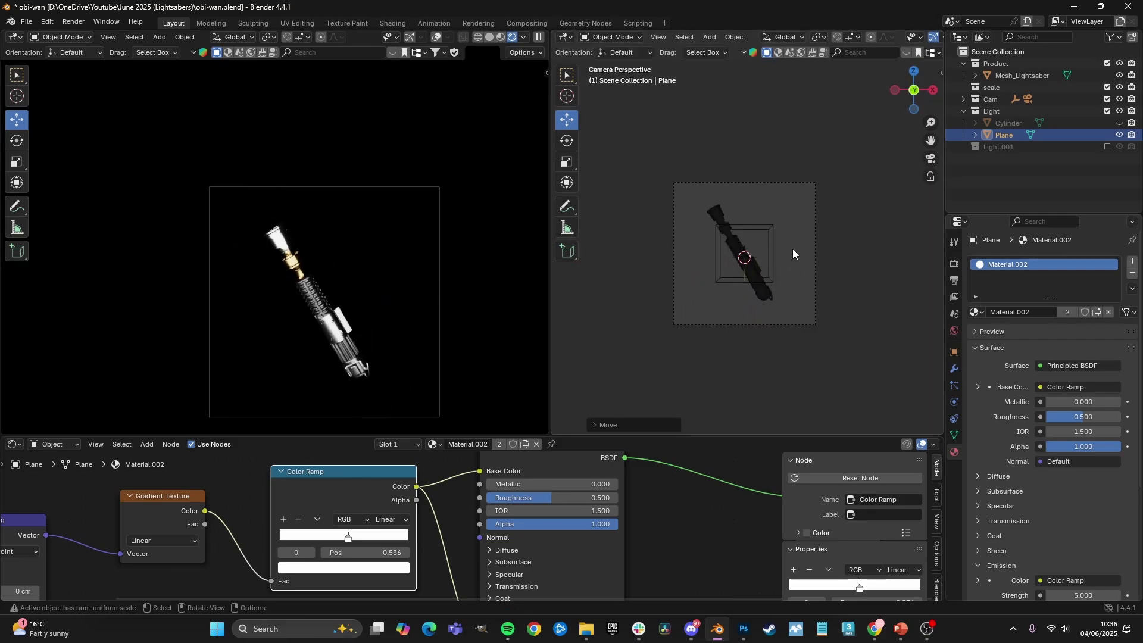
- Rotate the long Plane to a diagonal angle in front of the lightsaber and check the emitter's highlights
{"action": "middle_click_drag", "start_coordinate": [792, 248], "coordinate": [772, 295]}
{"action": "scroll", "coordinate": [740, 265], "scroll_direction": "down", "scroll_amount": 5}
{"action": "key", "text": "r"}
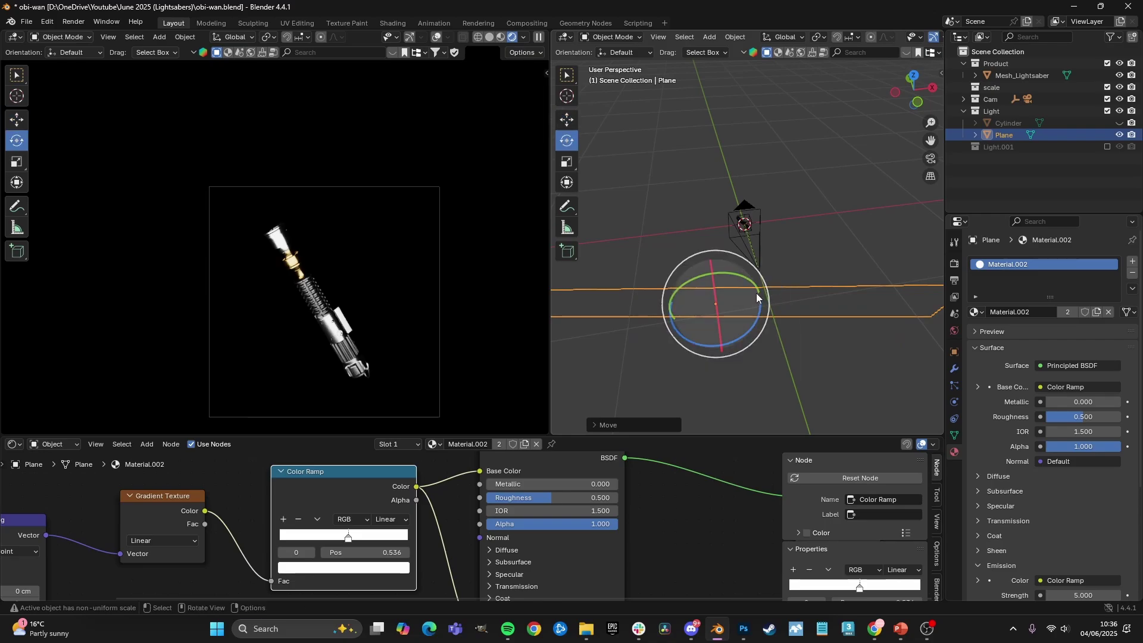
{"action": "left_click_drag", "start_coordinate": [756, 293], "coordinate": [764, 302]}
{"action": "scroll", "coordinate": [320, 241], "scroll_direction": "up", "scroll_amount": 7}
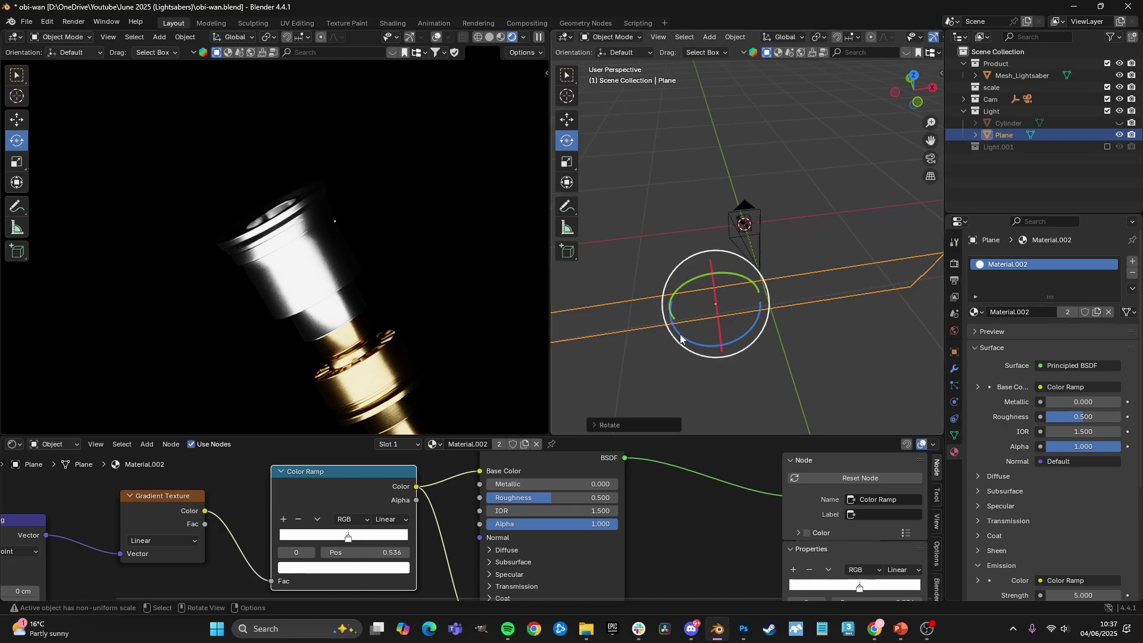
- Reposition the Plane and refine its rotation, checking the highlights along the whole lightsaber
{"action": "key", "text": "shift+space"}
{"action": "key", "text": "g"}
{"action": "left_click_drag", "start_coordinate": [739, 302], "coordinate": [737, 334]}
{"action": "key", "text": "shift+space"}
{"action": "key", "text": "r"}
{"action": "scroll", "coordinate": [413, 304], "scroll_direction": "down", "scroll_amount": 4}
{"action": "middle_click_drag", "start_coordinate": [410, 299], "coordinate": [382, 221], "text": "shift"}
{"action": "scroll", "coordinate": [383, 222], "scroll_direction": "down", "scroll_amount": 3}
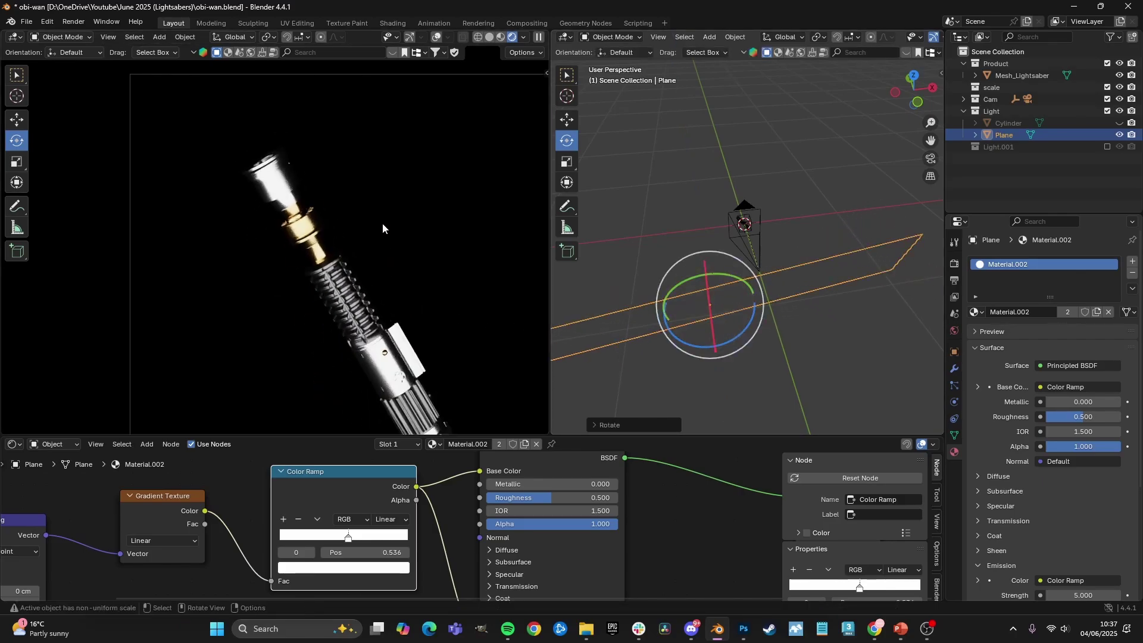
{"action": "left_click_drag", "start_coordinate": [728, 340], "coordinate": [728, 340]}
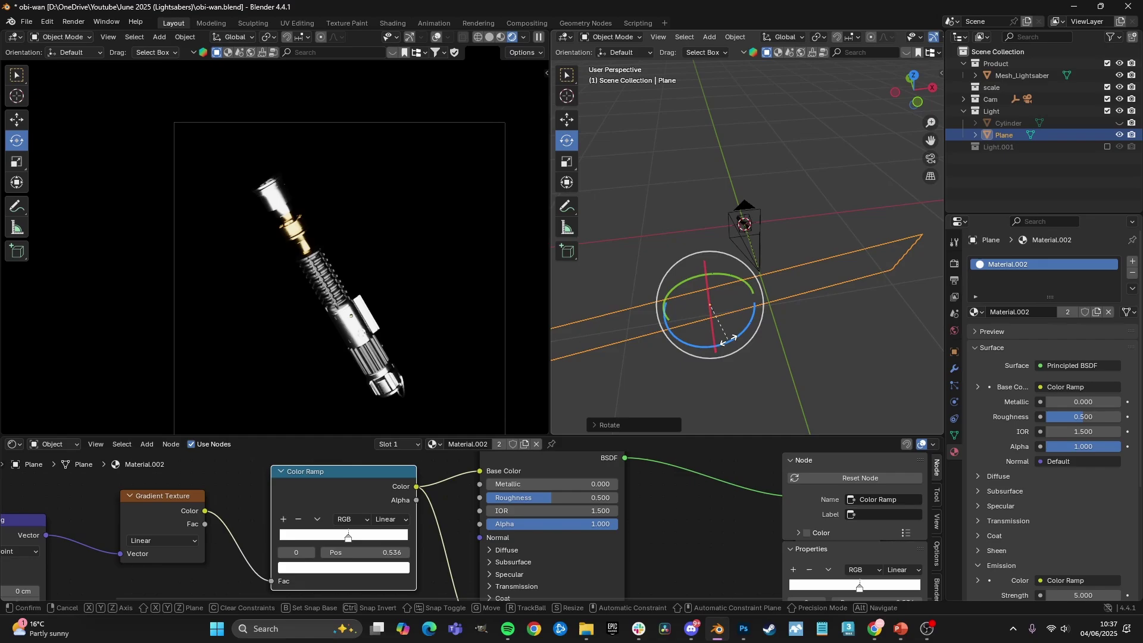
{"action": "middle_click_drag", "start_coordinate": [727, 340], "coordinate": [730, 268]}
{"action": "left_click_drag", "start_coordinate": [730, 268], "coordinate": [734, 265]}
- Try rotating the Plane around the global Y axis, and undo that rotation
{"action": "key", "text": "r"}
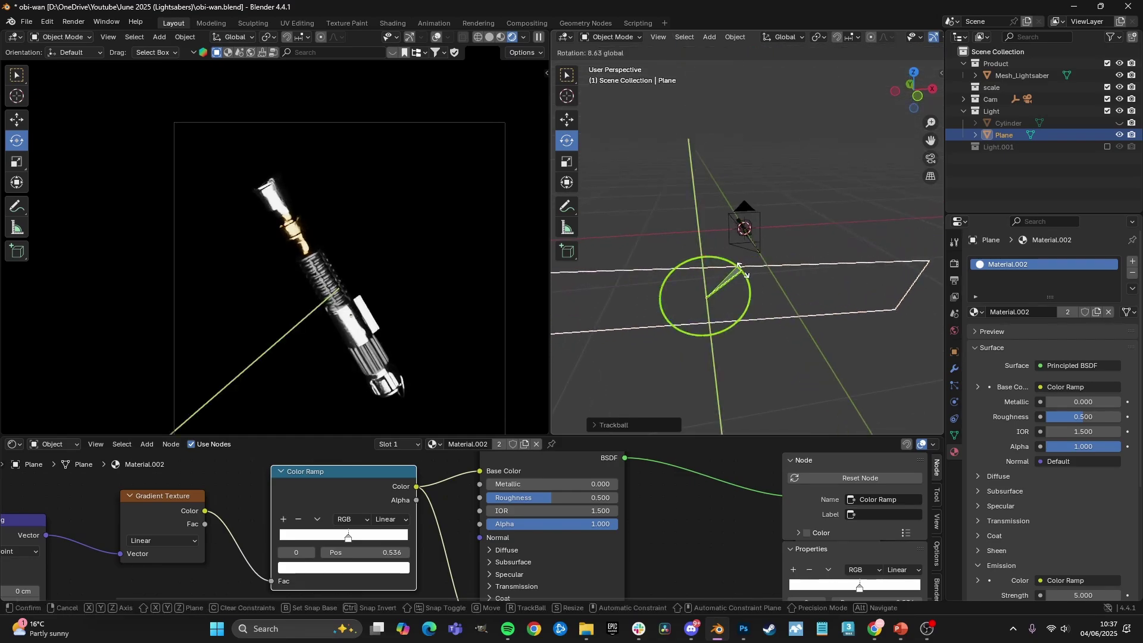
{"action": "key", "text": "y"}
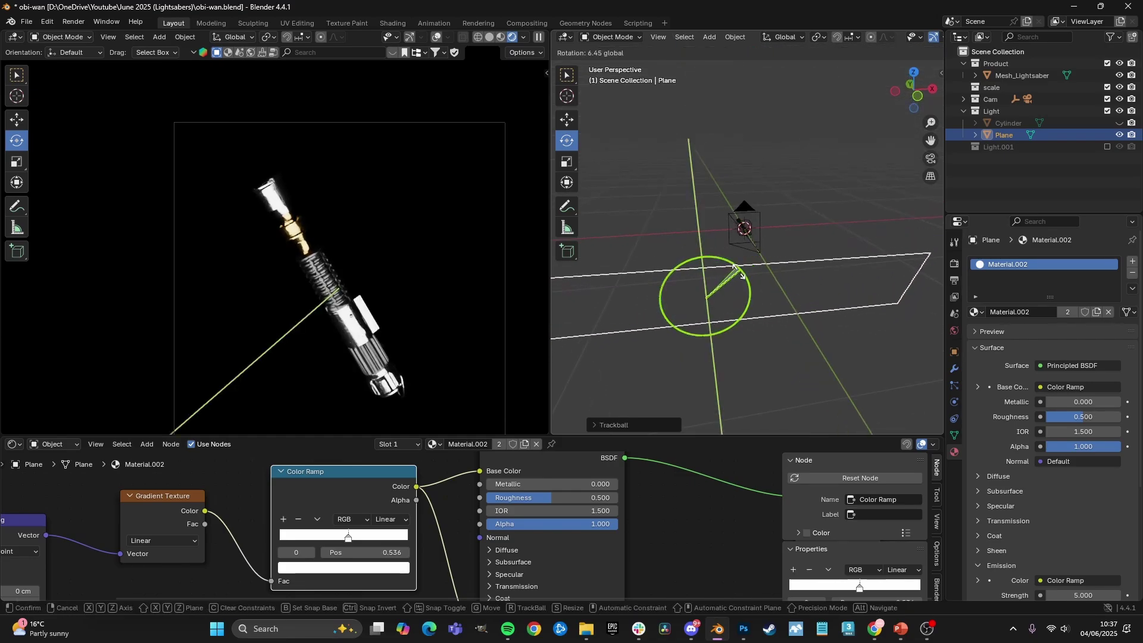
{"action": "left_click", "coordinate": [751, 275]}
{"action": "scroll", "coordinate": [314, 217], "scroll_direction": "up", "scroll_amount": 4}
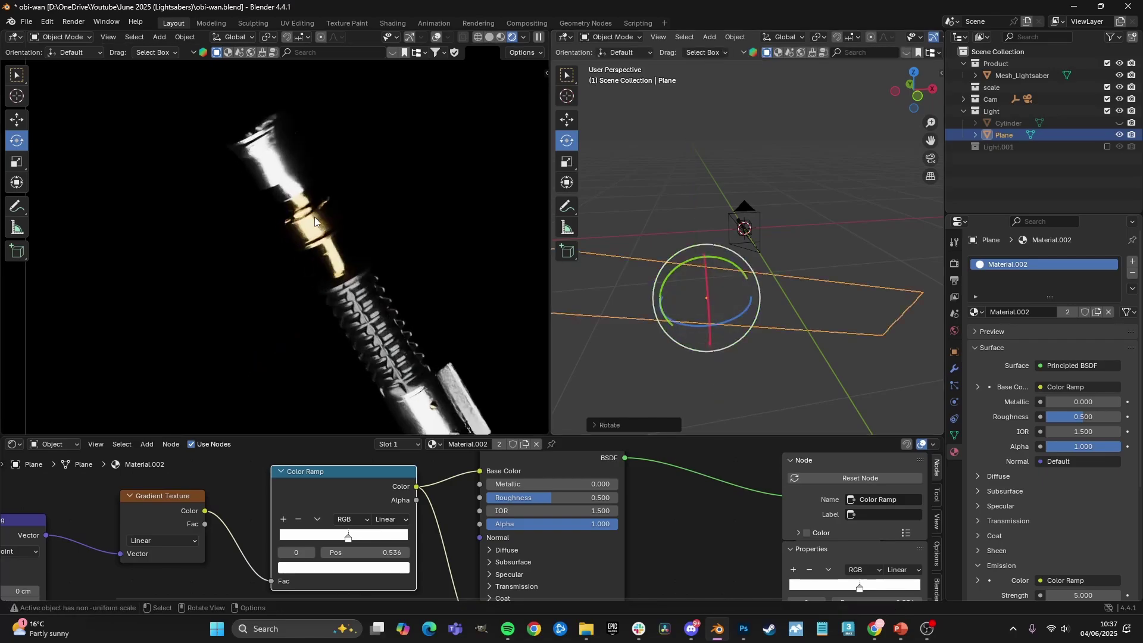
{"action": "middle_click_drag", "start_coordinate": [405, 221], "coordinate": [394, 272], "text": "shift"}
{"action": "key", "text": "ctrl+z"}
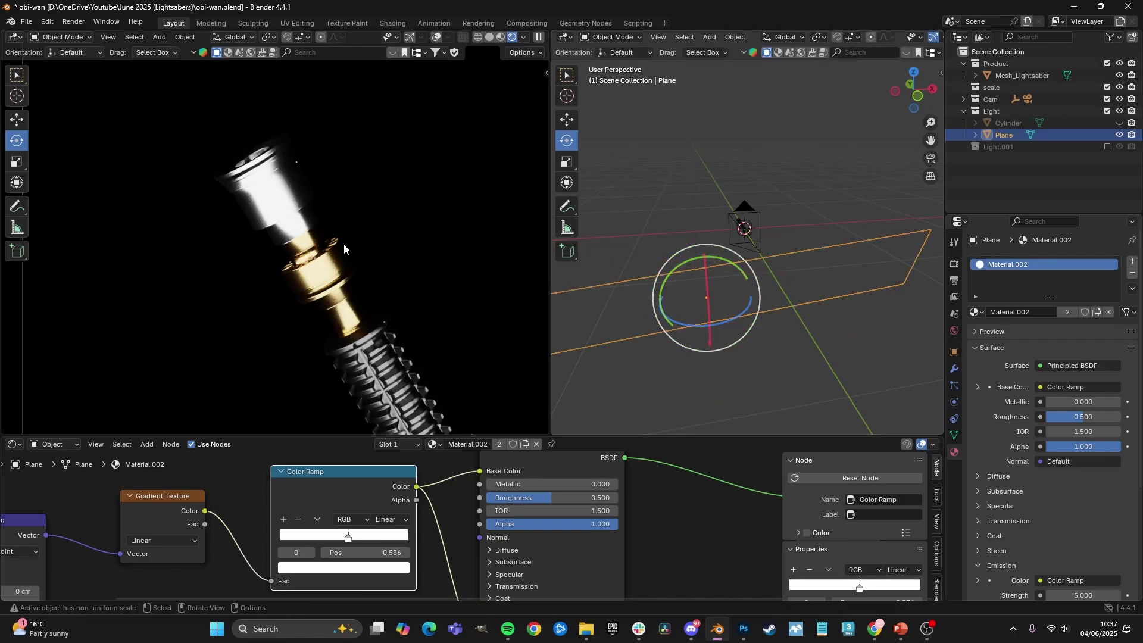
- Build a three-stop Color Ramp on the Plane's material, with a black stop at position 0.473 between two white stops
{"action": "scroll", "coordinate": [345, 244], "scroll_direction": "up", "scroll_amount": 2}
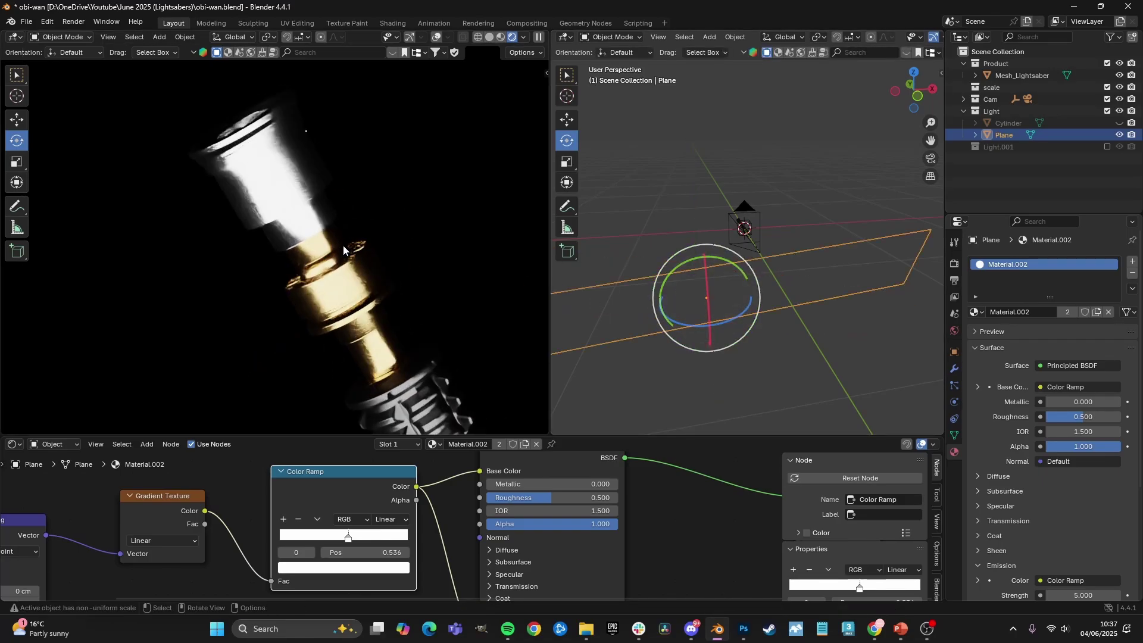
{"action": "left_click_drag", "start_coordinate": [342, 542], "coordinate": [340, 541]}
{"action": "mouse_move", "coordinate": [341, 538]}
{"action": "left_mouse_down"}
{"action": "mouse_move", "coordinate": [323, 541]}
{"action": "mouse_move", "coordinate": [359, 541]}
{"action": "left_mouse_up"}
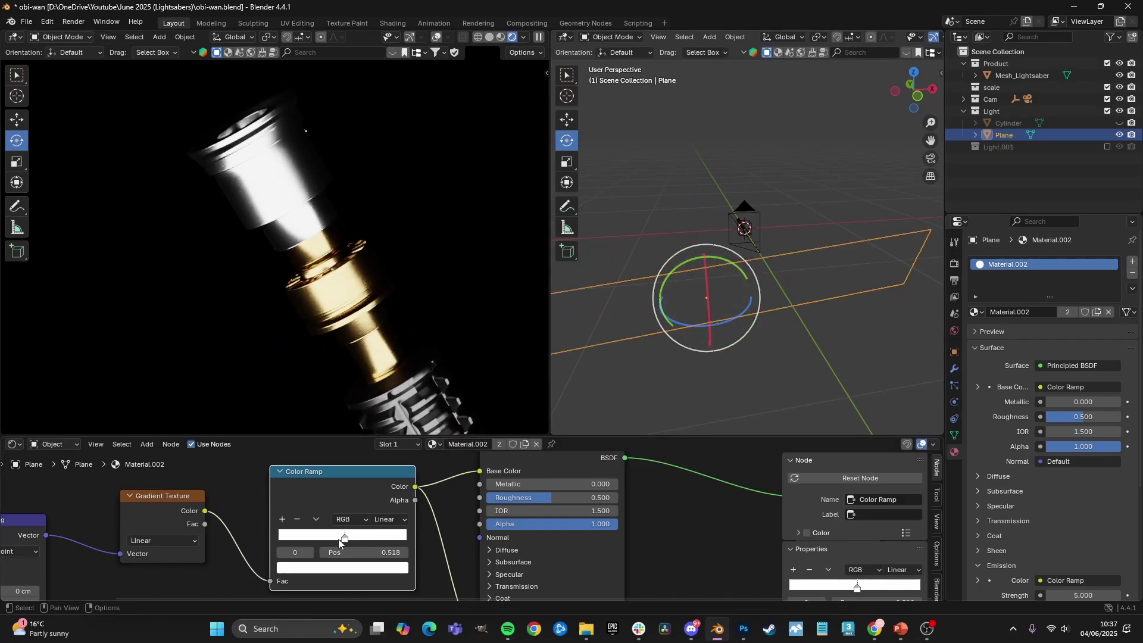
{"action": "left_click", "coordinate": [282, 519]}
{"action": "left_click", "coordinate": [340, 540]}
{"action": "left_click", "coordinate": [341, 567]}
{"action": "left_click_drag", "start_coordinate": [387, 421], "coordinate": [388, 466]}
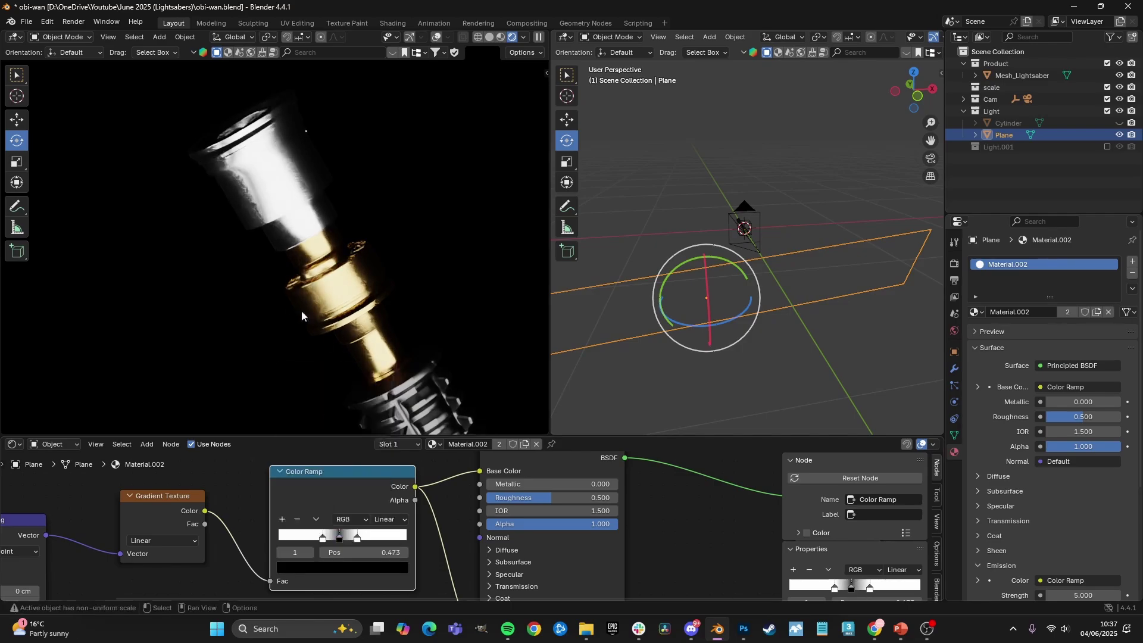
- Set the Color Ramp's black stop to position 0.636 and examine the highlights on the silver and gold parts
{"action": "mouse_move", "coordinate": [341, 539]}
{"action": "left_mouse_down"}
{"action": "mouse_move", "coordinate": [377, 540]}
{"action": "mouse_move", "coordinate": [360, 539]}
{"action": "left_mouse_up"}
{"action": "scroll", "coordinate": [372, 385], "scroll_direction": "up", "scroll_amount": 2}
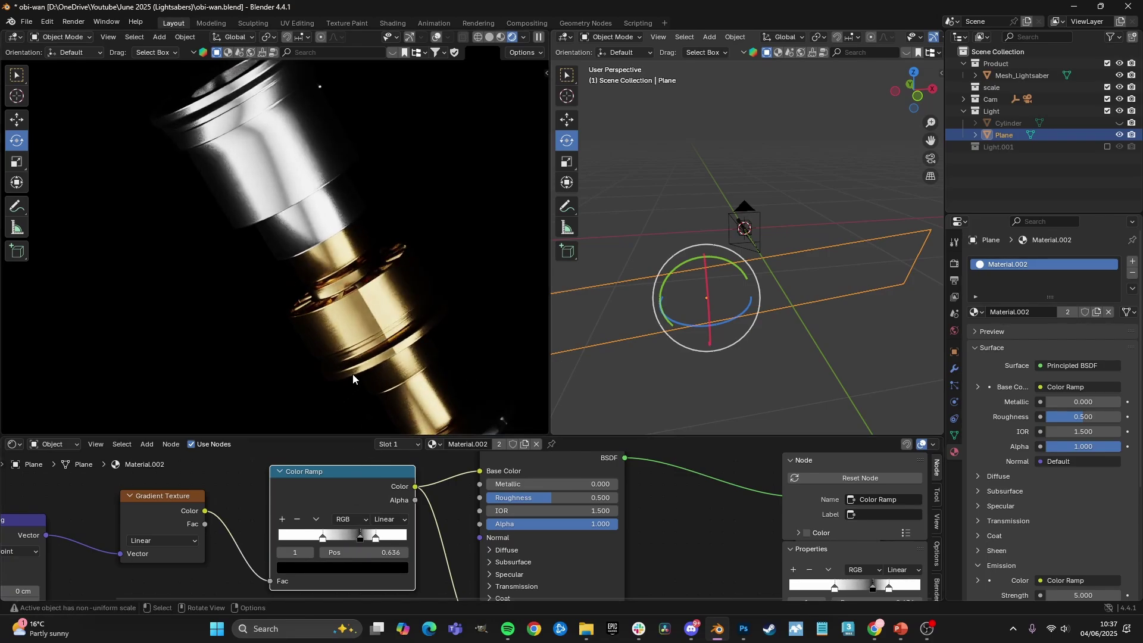
{"action": "middle_click_drag", "start_coordinate": [291, 229], "coordinate": [316, 259], "text": "shift"}
{"action": "middle_click_drag", "start_coordinate": [330, 308], "coordinate": [339, 234], "text": "shift"}
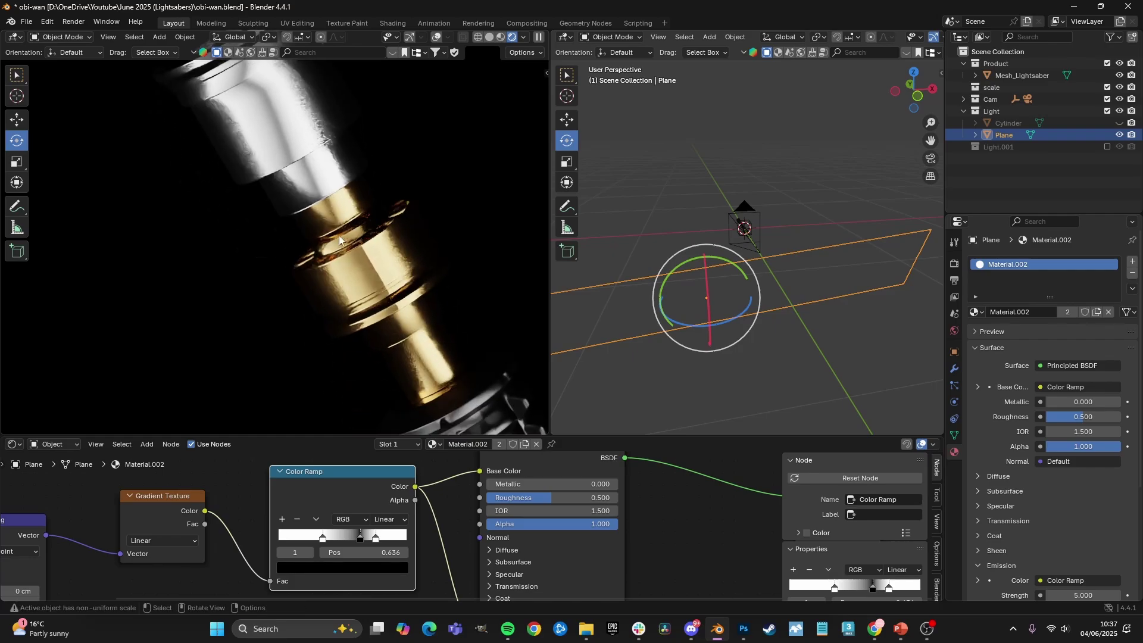
- Select the lightsaber and inspect the geometry around its gold collar up close in Solid shading
{"action": "left_click", "coordinate": [365, 269]}
{"action": "scroll", "coordinate": [393, 286], "scroll_direction": "up", "scroll_amount": 2}
{"action": "key", "text": "z"}
{"action": "left_click", "coordinate": [444, 283]}
{"action": "middle_click_drag", "start_coordinate": [444, 284], "coordinate": [329, 273], "text": "shift"}
{"action": "scroll", "coordinate": [328, 273], "scroll_direction": "up", "scroll_amount": 4}
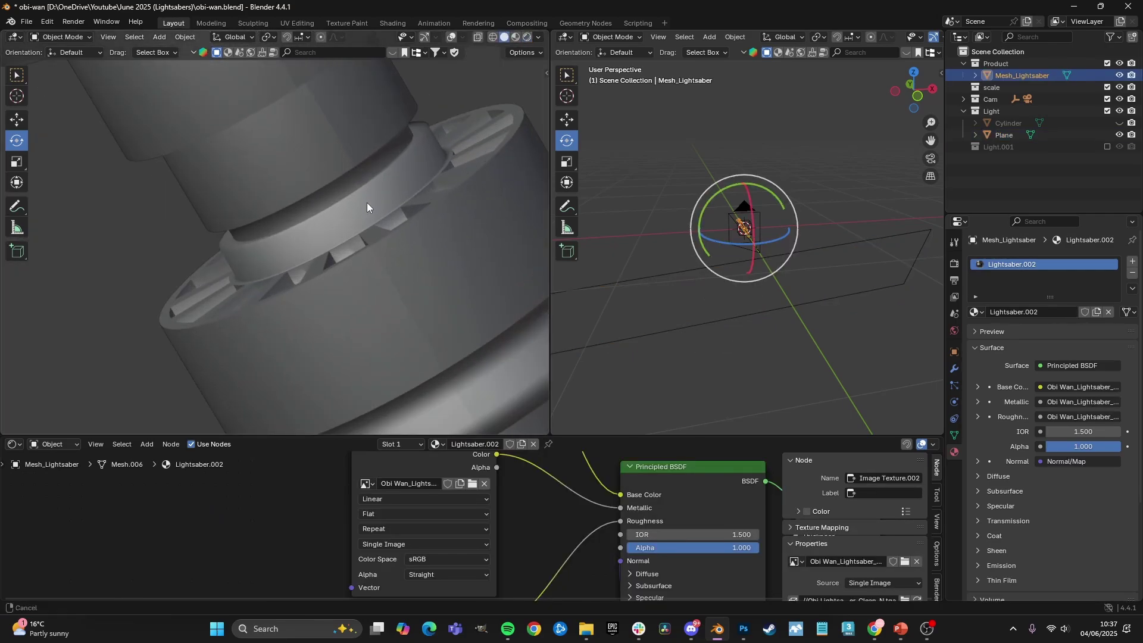
{"action": "mouse_move", "coordinate": [366, 202]}
{"action": "middle_mouse_down", "text": "shift"}
{"action": "mouse_move", "coordinate": [397, 336]}
{"action": "mouse_move", "coordinate": [346, 284]}
{"action": "mouse_move", "coordinate": [315, 274]}
{"action": "middle_mouse_up", "text": "shift"}
- Return to Rendered shading and examine the lightsaber's emitter and gold section from near and far
{"action": "key", "text": "z"}
{"action": "left_click", "coordinate": [369, 166]}
{"action": "scroll", "coordinate": [377, 280], "scroll_direction": "down", "scroll_amount": 4}
{"action": "scroll", "coordinate": [345, 284], "scroll_direction": "up", "scroll_amount": 3}
{"action": "scroll", "coordinate": [317, 257], "scroll_direction": "down", "scroll_amount": 3}
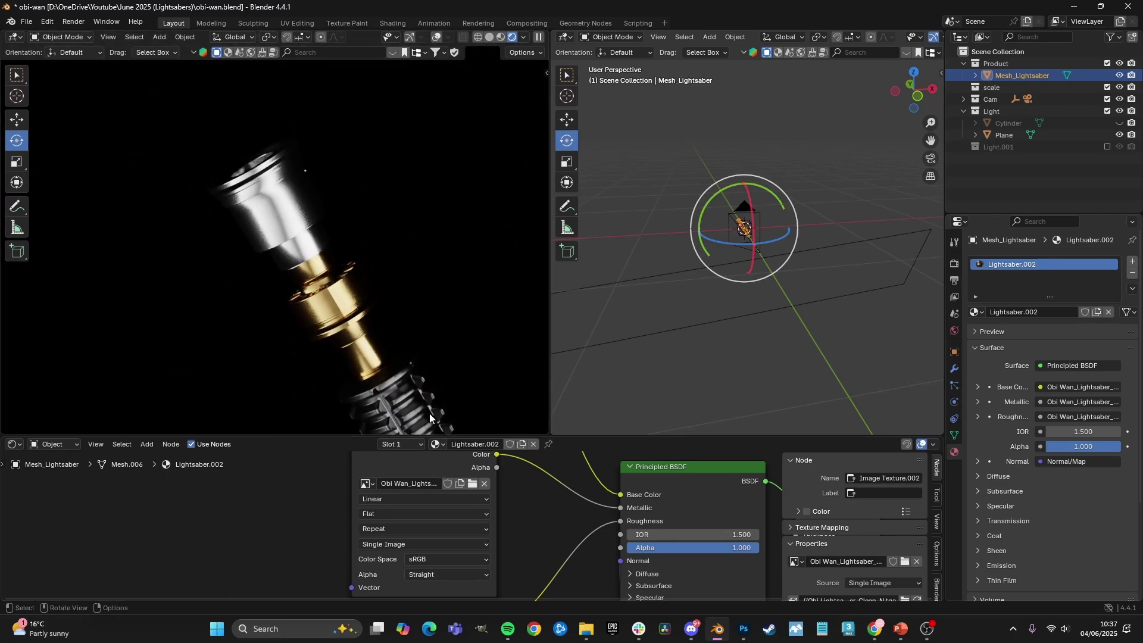
{"action": "scroll", "coordinate": [268, 214], "scroll_direction": "up", "scroll_amount": 3}
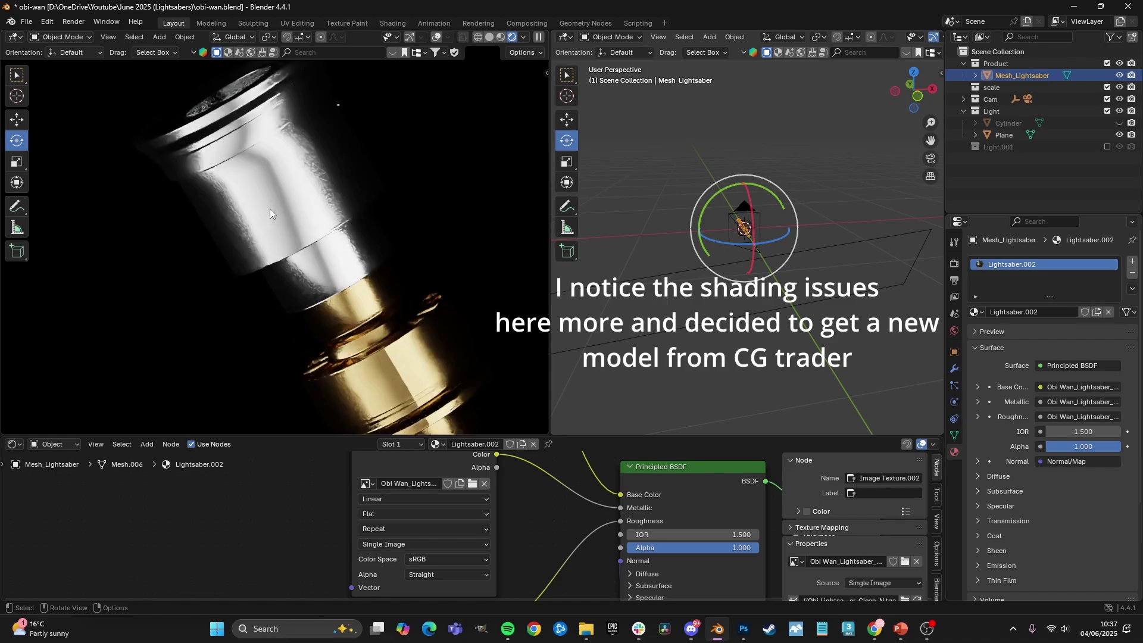
- Check the emitter's surface in Solid and Material Preview shading, and apply Shade Smooth to the lightsaber mesh
{"action": "key", "text": "z"}
{"action": "left_click", "coordinate": [405, 198]}
{"action": "key", "text": "z"}
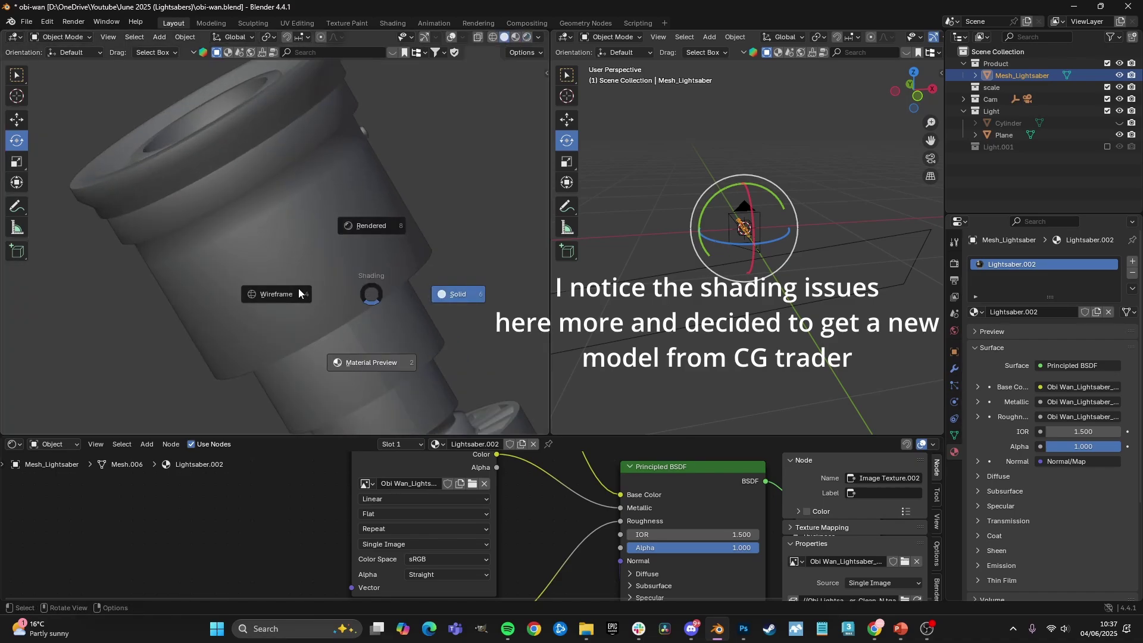
{"action": "key", "text": "2"}
{"action": "right_click", "coordinate": [283, 244]}
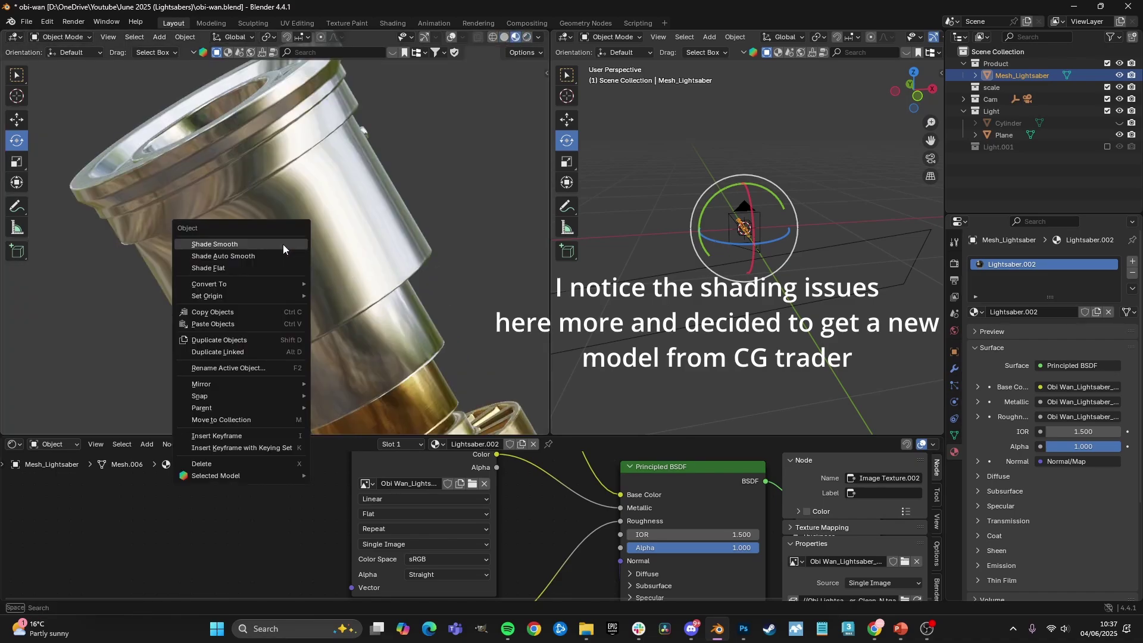
{"action": "left_click", "coordinate": [283, 244]}
{"action": "key", "text": "z"}
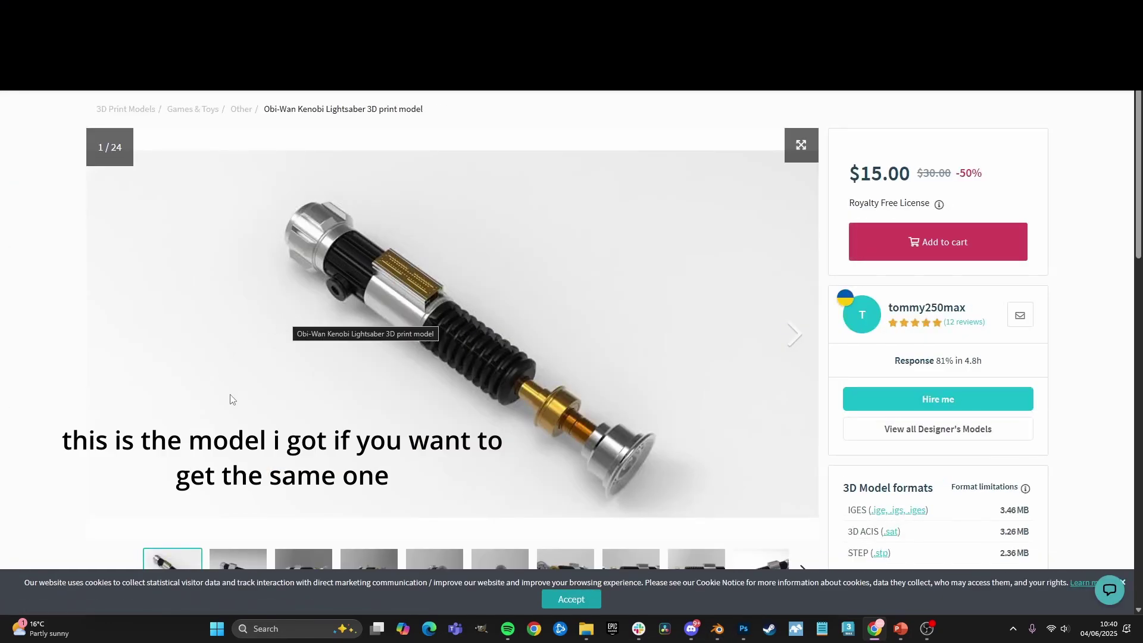
- Switch to the browser and view the product page and preview images of the Obi-Wan Kenobi Lightsaber 3D print model
{"action": "scroll", "coordinate": [232, 400], "scroll_direction": "down", "scroll_amount": 1}
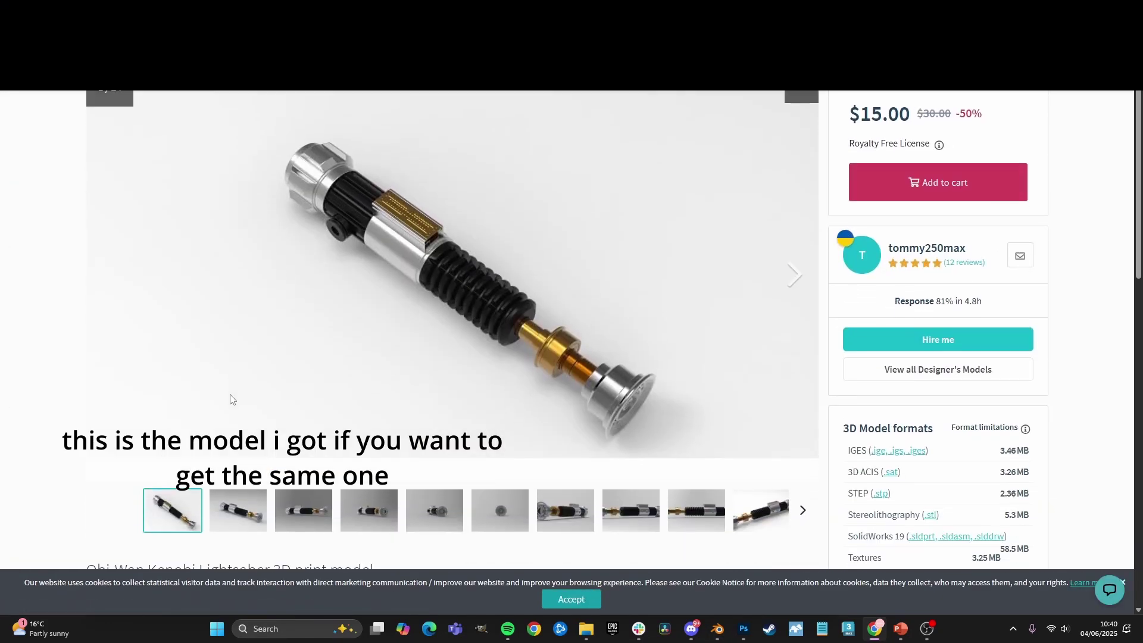
{"action": "left_click", "coordinate": [554, 519]}
{"action": "left_click", "coordinate": [178, 510]}
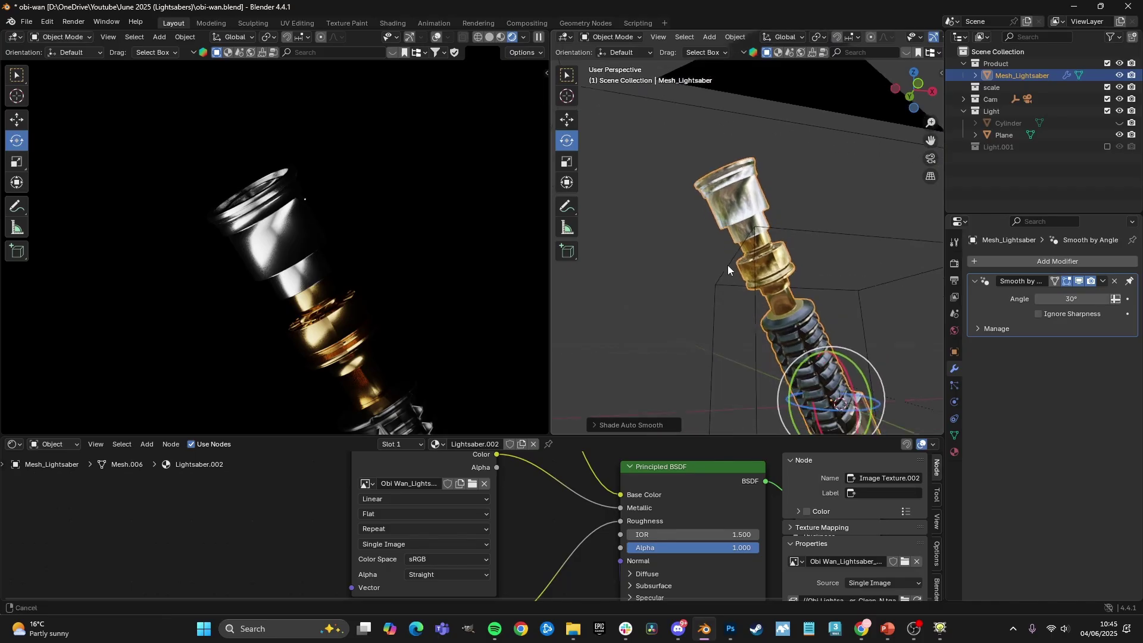
- Switch back to Blender and inspect the auto-smoothed silver and gold sections of the lightsaber from several angles in Material Preview
{"action": "scroll", "coordinate": [727, 265], "scroll_direction": "up", "scroll_amount": 5}
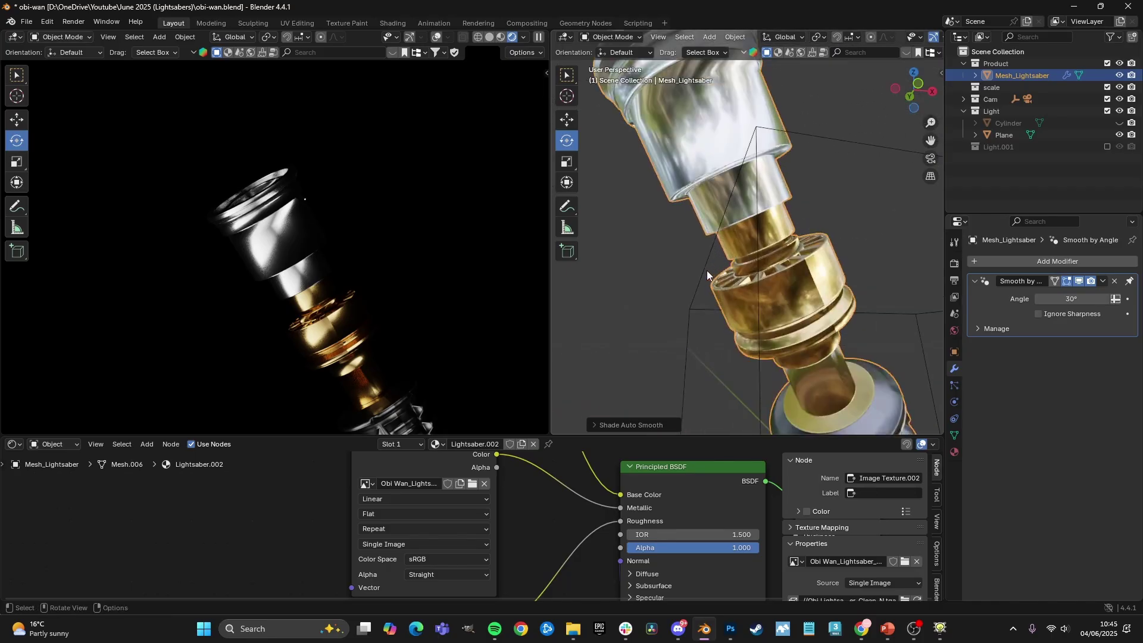
{"action": "middle_click_drag", "start_coordinate": [703, 272], "coordinate": [704, 283]}
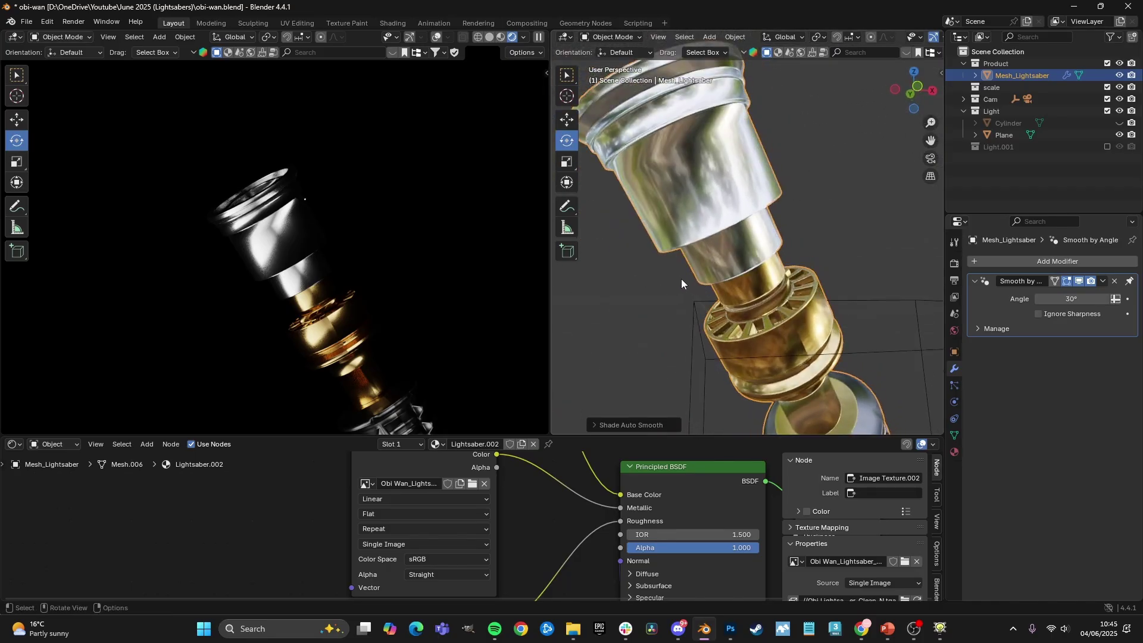
{"action": "middle_click_drag", "start_coordinate": [674, 243], "coordinate": [733, 248]}
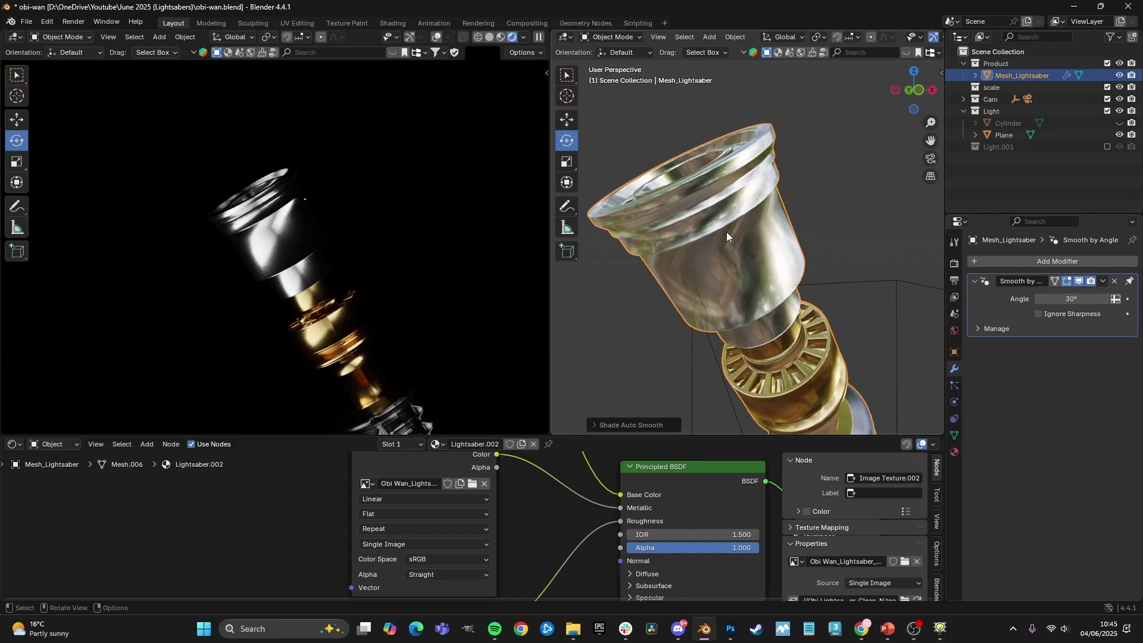
{"action": "middle_click_drag", "start_coordinate": [714, 191], "coordinate": [713, 191]}
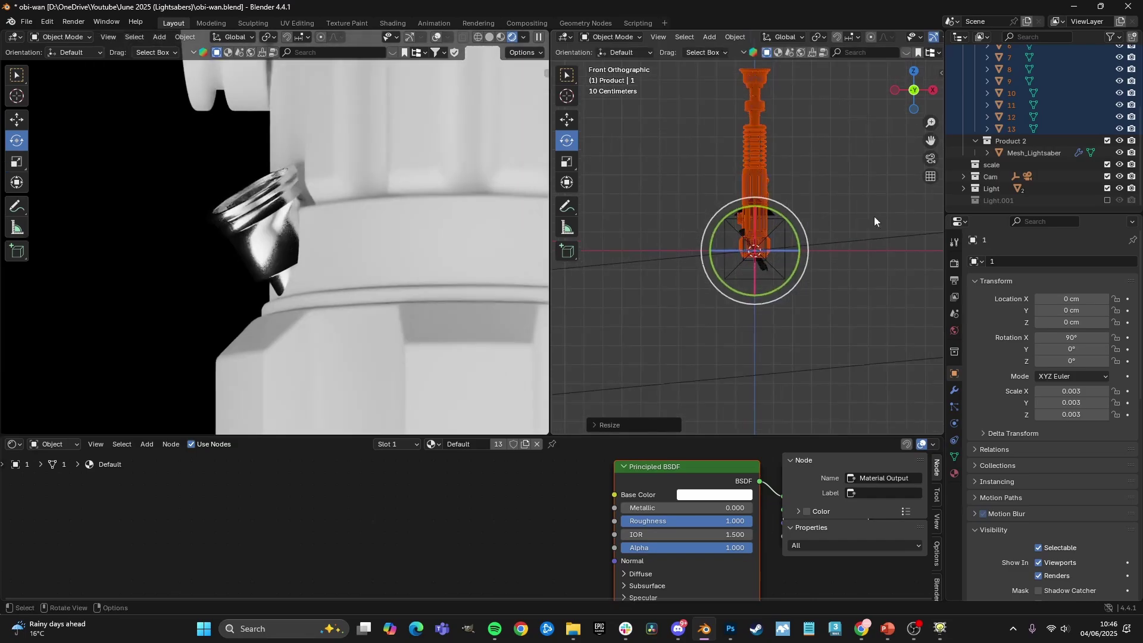
- Scale the imported lightsaber parts down to about 0.00084 and move them onto the original lightsaber in the front view
{"action": "key", "text": "s"}
{"action": "left_click", "coordinate": [826, 215]}
{"action": "scroll", "coordinate": [823, 216], "scroll_direction": "up", "scroll_amount": 4}
{"action": "key", "text": "s"}
{"action": "left_click", "coordinate": [809, 230]}
{"action": "key", "text": "g"}
{"action": "left_click", "coordinate": [834, 255]}
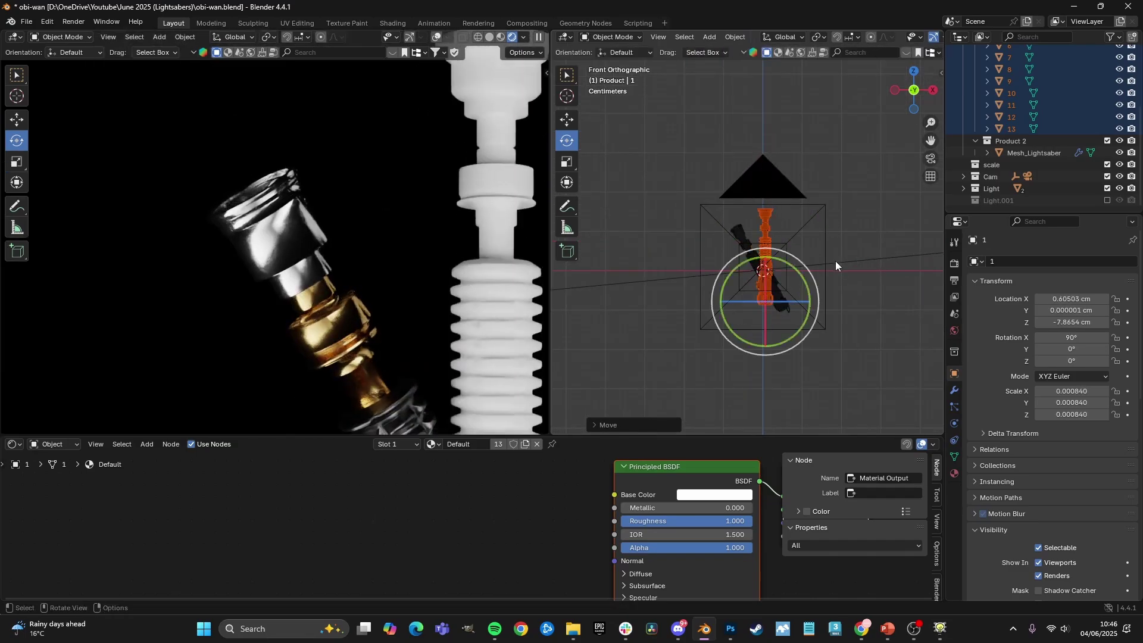
{"action": "key", "text": "s"}
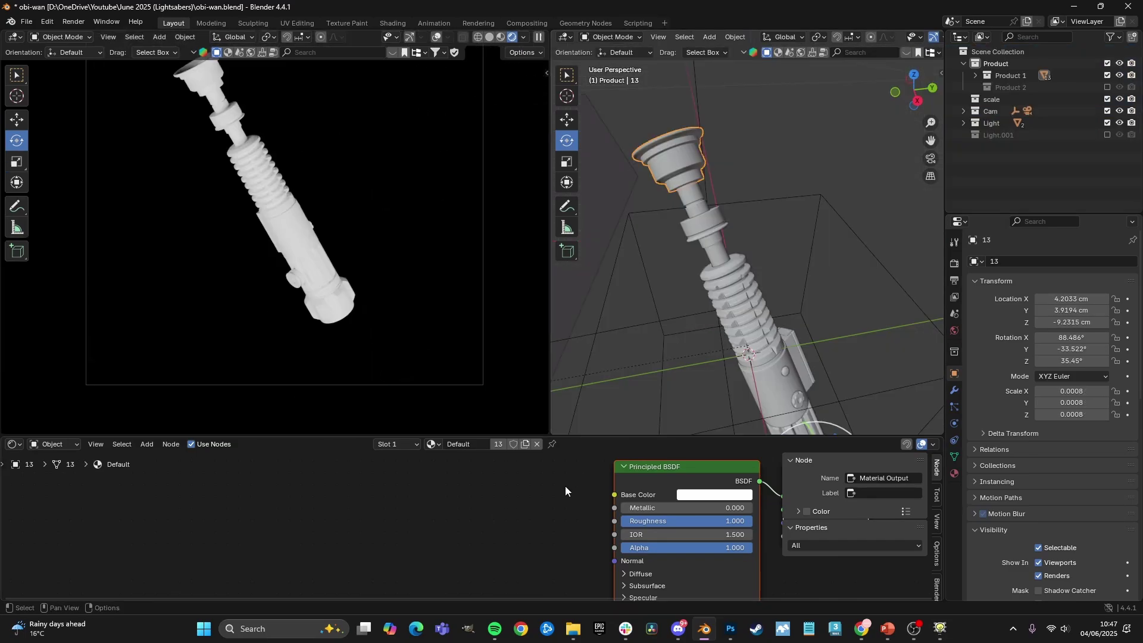
- Rename the parts' shared Default material as metal and set its Metallic to 1.000 and Roughness to 0.200
{"action": "middle_click_drag", "start_coordinate": [565, 486], "coordinate": [463, 496]}
{"action": "left_click_drag", "start_coordinate": [535, 517], "coordinate": [661, 517]}
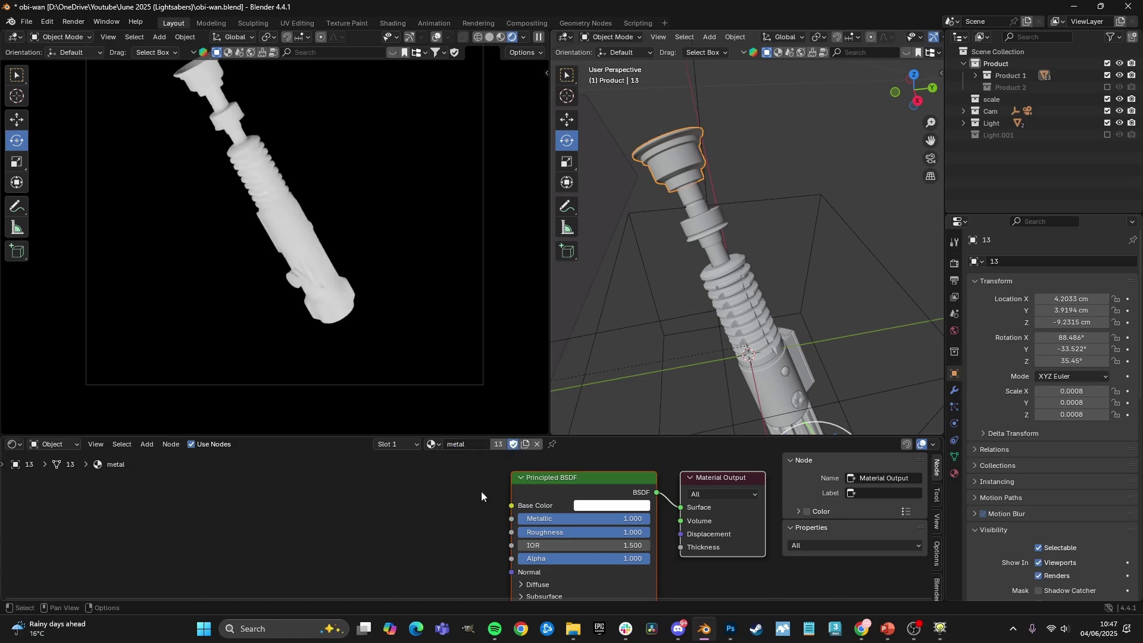
{"action": "left_click_drag", "start_coordinate": [555, 487], "coordinate": [474, 485]}
{"action": "left_click_drag", "start_coordinate": [528, 531], "coordinate": [393, 531]}
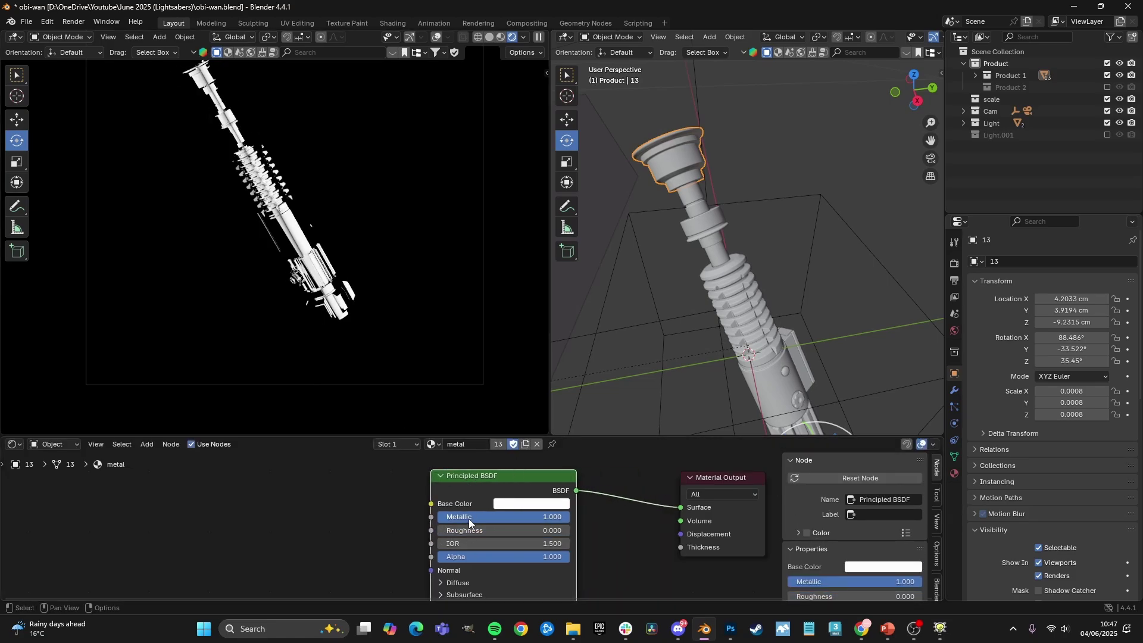
{"action": "key", "text": "Return"}
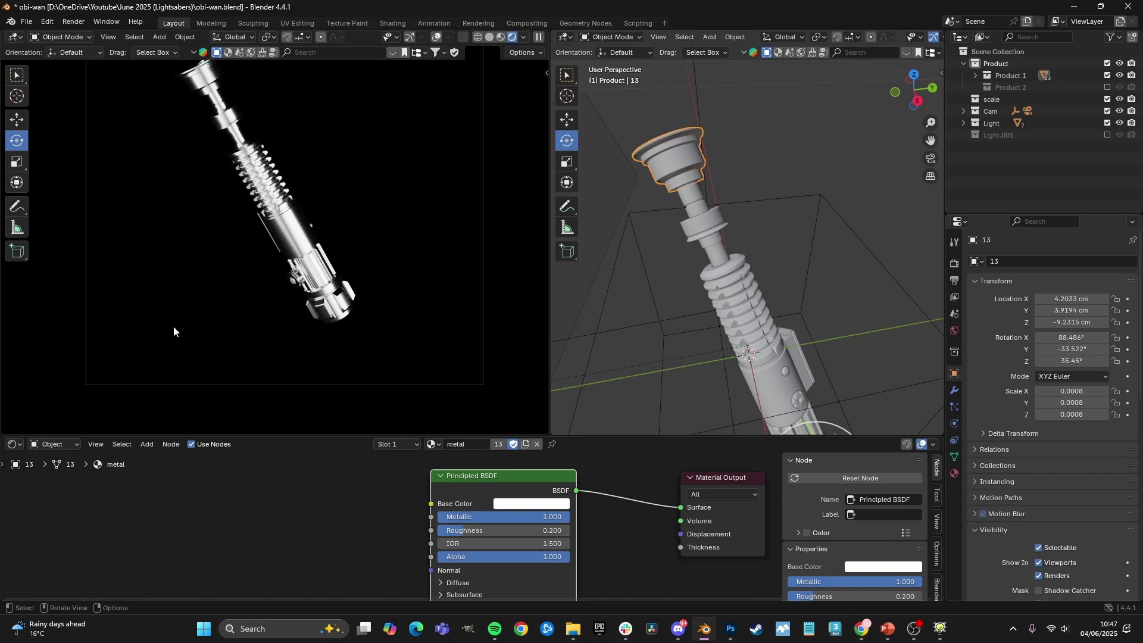
- Examine the metal highlights on the flared end in the rendered view and inspect that part's mesh in Edit Mode
{"action": "scroll", "coordinate": [278, 240], "scroll_direction": "up", "scroll_amount": 3}
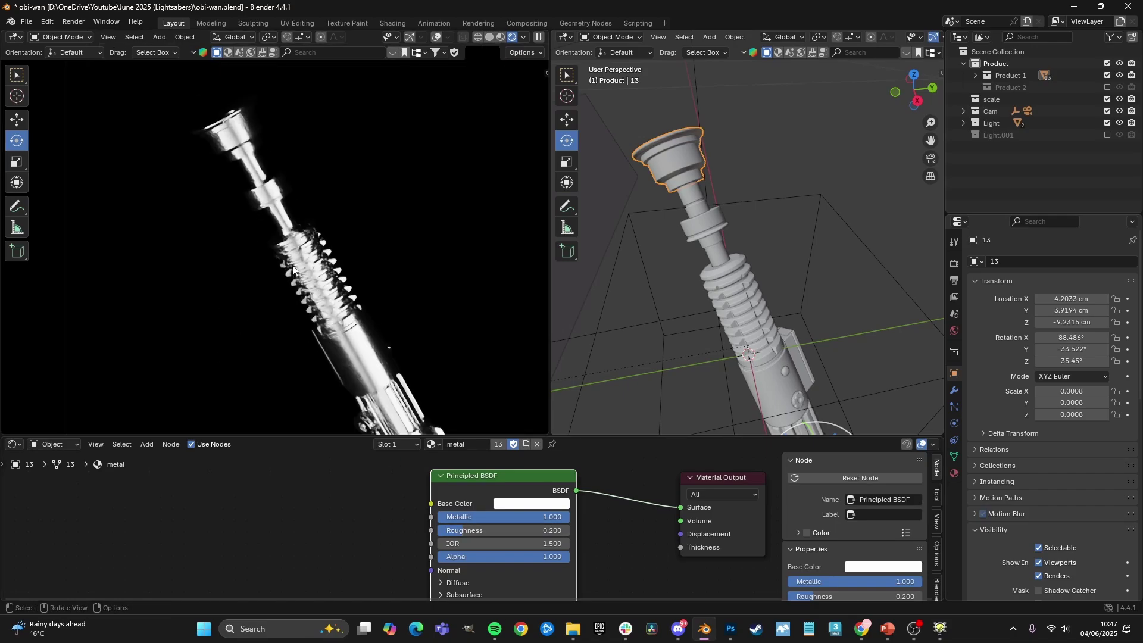
{"action": "scroll", "coordinate": [659, 194], "scroll_direction": "up", "scroll_amount": 2}
{"action": "middle_click_drag", "start_coordinate": [658, 191], "coordinate": [702, 230]}
{"action": "scroll", "coordinate": [333, 218], "scroll_direction": "up", "scroll_amount": 5}
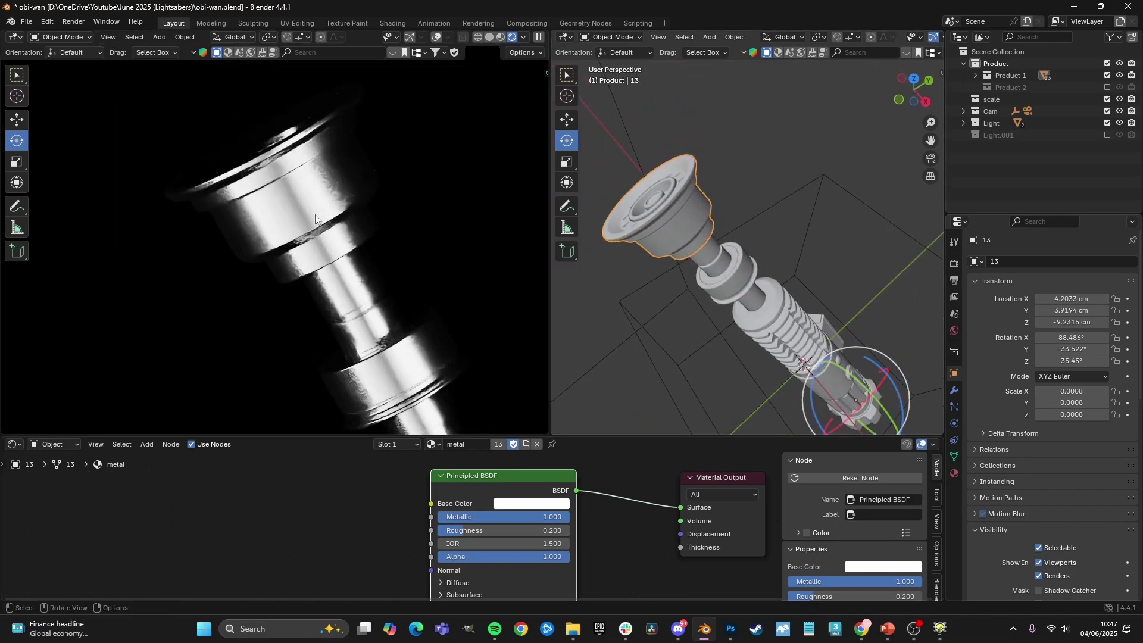
{"action": "scroll", "coordinate": [321, 232], "scroll_direction": "down", "scroll_amount": 2}
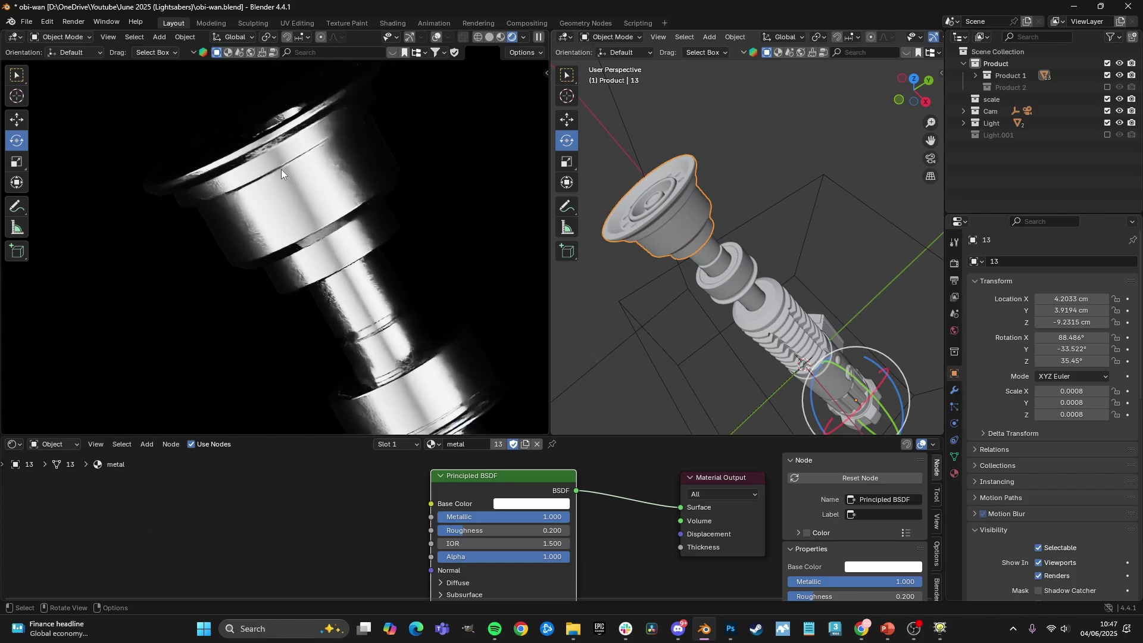
{"action": "scroll", "coordinate": [681, 276], "scroll_direction": "down", "scroll_amount": 2}
{"action": "scroll", "coordinate": [673, 208], "scroll_direction": "up", "scroll_amount": 5}
{"action": "key", "text": "Tab"}
{"action": "middle_click_drag", "start_coordinate": [672, 207], "coordinate": [701, 200]}
{"action": "scroll", "coordinate": [701, 200], "scroll_direction": "up", "scroll_amount": 5}
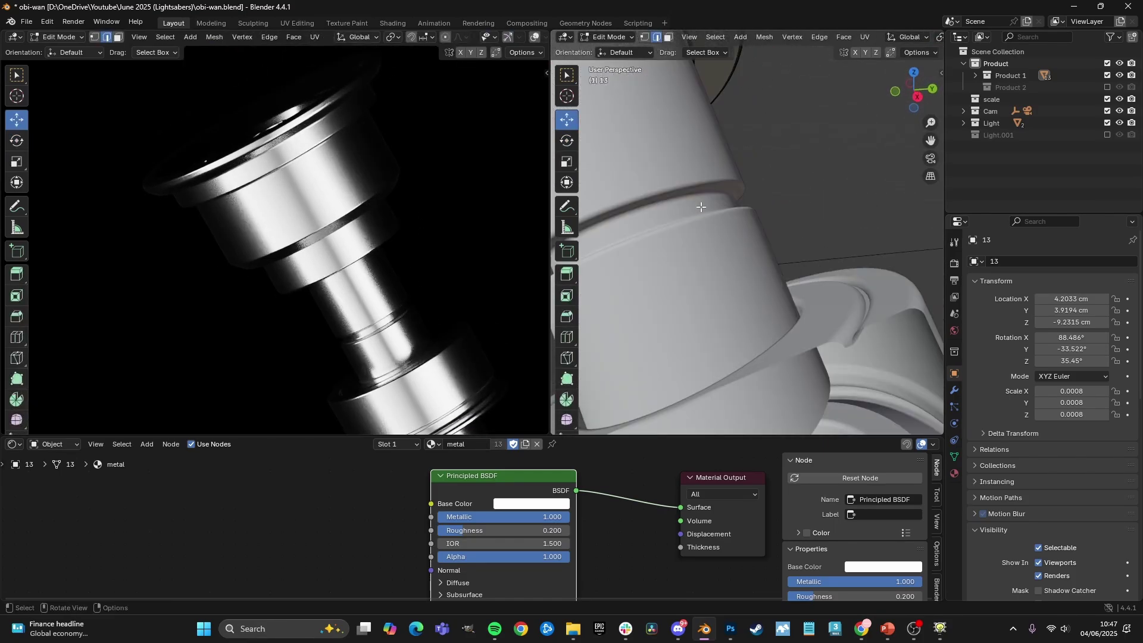
{"action": "scroll", "coordinate": [733, 244], "scroll_direction": "down", "scroll_amount": 3}
{"action": "key", "text": "Tab"}
- Give the narrow neck below the flared end its own copy of the metal material, named brass, with an orange base color
{"action": "left_click", "coordinate": [746, 254]}
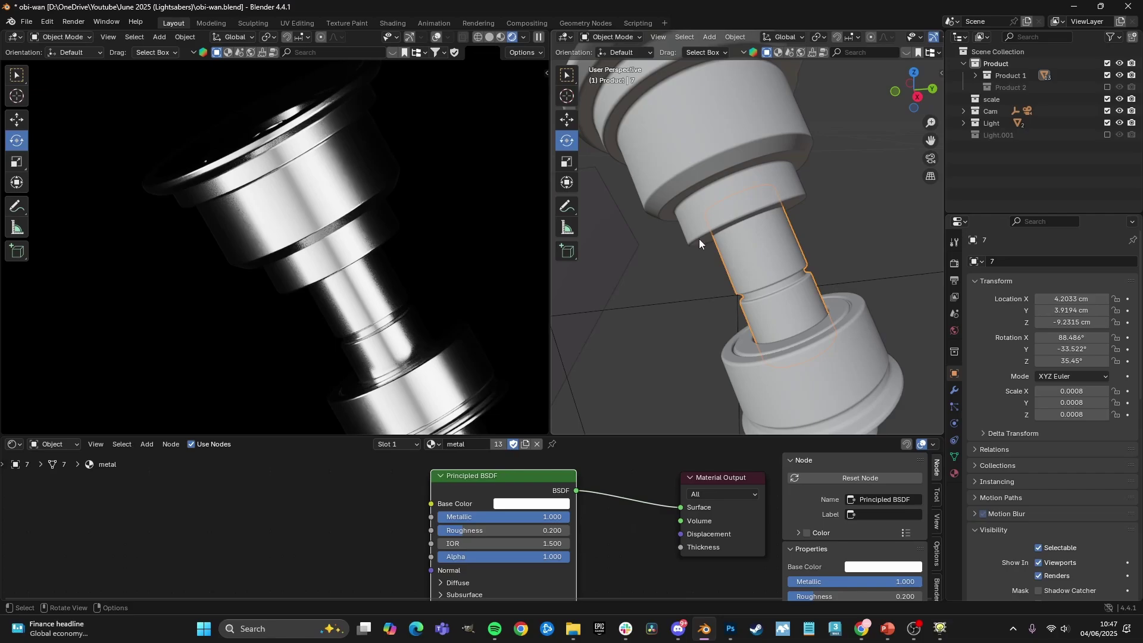
{"action": "left_click", "coordinate": [525, 446]}
{"action": "left_click", "coordinate": [479, 446]}
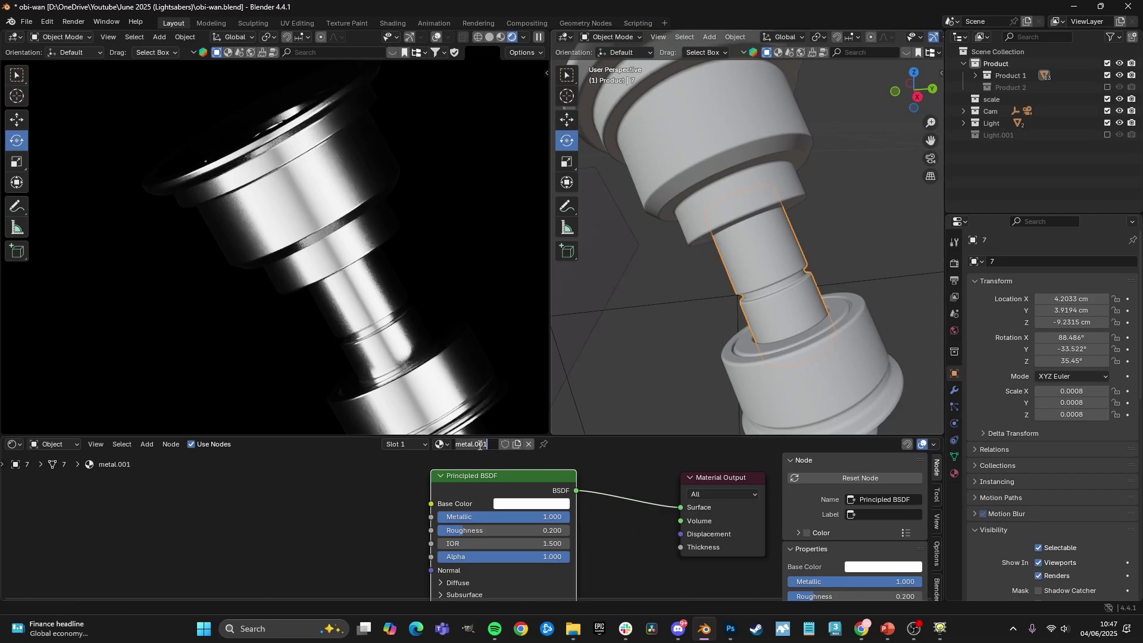
{"action": "key", "text": "Return"}
{"action": "left_click", "coordinate": [530, 504]}
{"action": "mouse_move", "coordinate": [548, 355]}
{"action": "left_mouse_down"}
{"action": "mouse_move", "coordinate": [550, 372]}
{"action": "mouse_move", "coordinate": [533, 381]}
{"action": "left_mouse_up"}
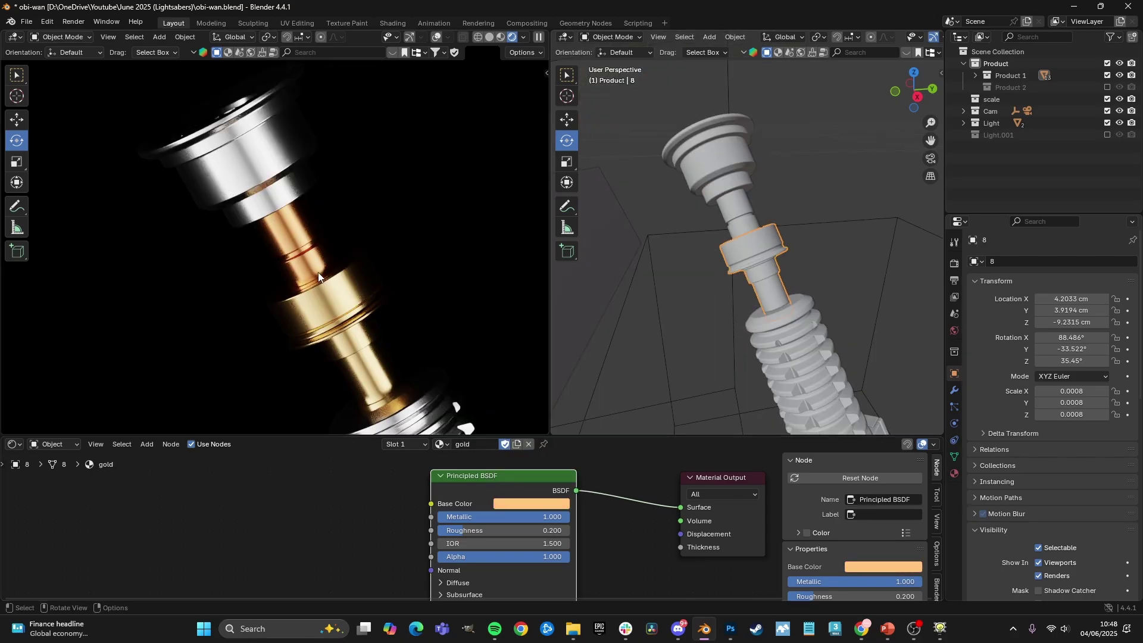
- Give the ribbed grip its own copy of the metal material, name it black and protect it with a fake user
{"action": "scroll", "coordinate": [319, 265], "scroll_direction": "down", "scroll_amount": 2}
{"action": "left_click", "coordinate": [301, 266]}
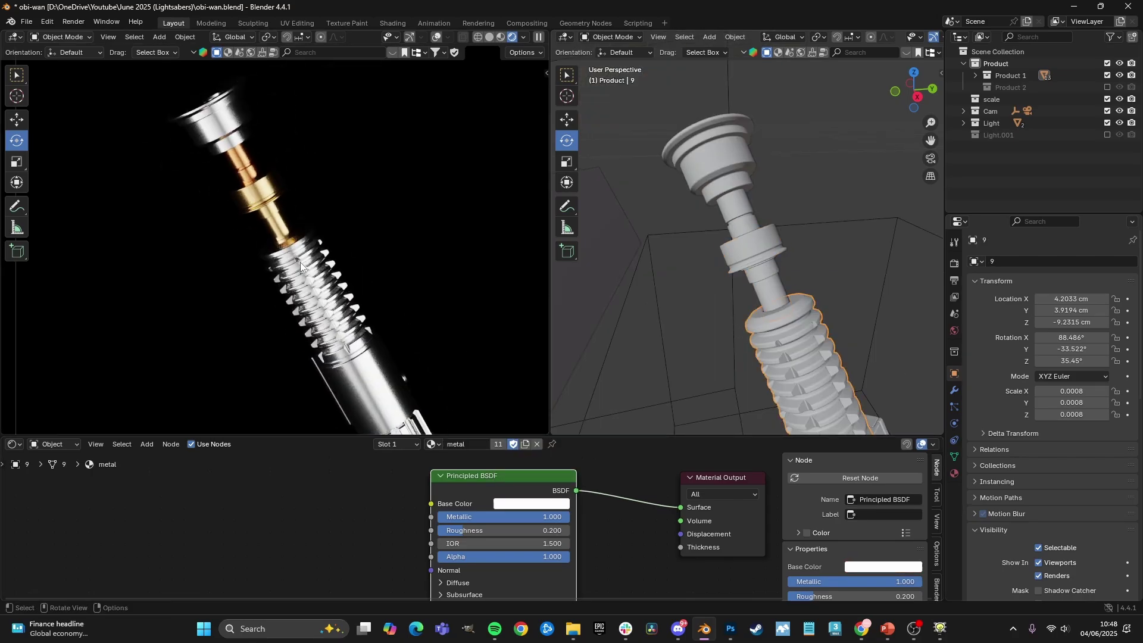
{"action": "left_click", "coordinate": [525, 445]}
{"action": "left_click", "coordinate": [486, 444]}
{"action": "type", "text": "bla"}
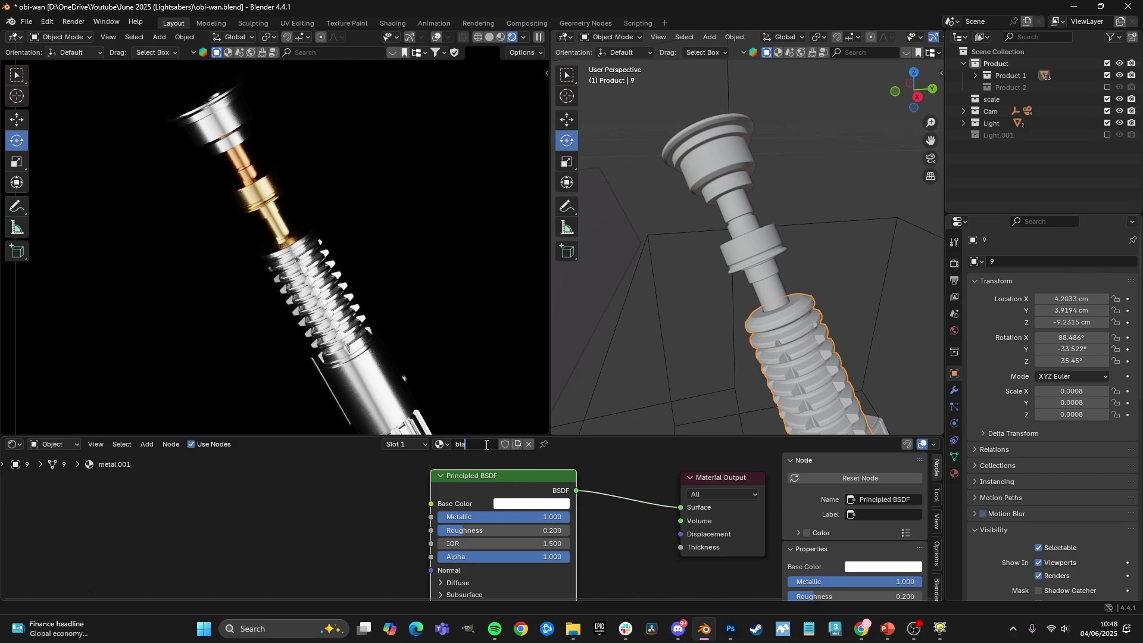
{"action": "type", "text": "ck"}
{"action": "key", "text": "Return"}
{"action": "left_click", "coordinate": [504, 444]}
- Set the black material's Metallic to 0, Roughness to 0.5 and base color to black
{"action": "left_click_drag", "start_coordinate": [538, 517], "coordinate": [442, 518]}
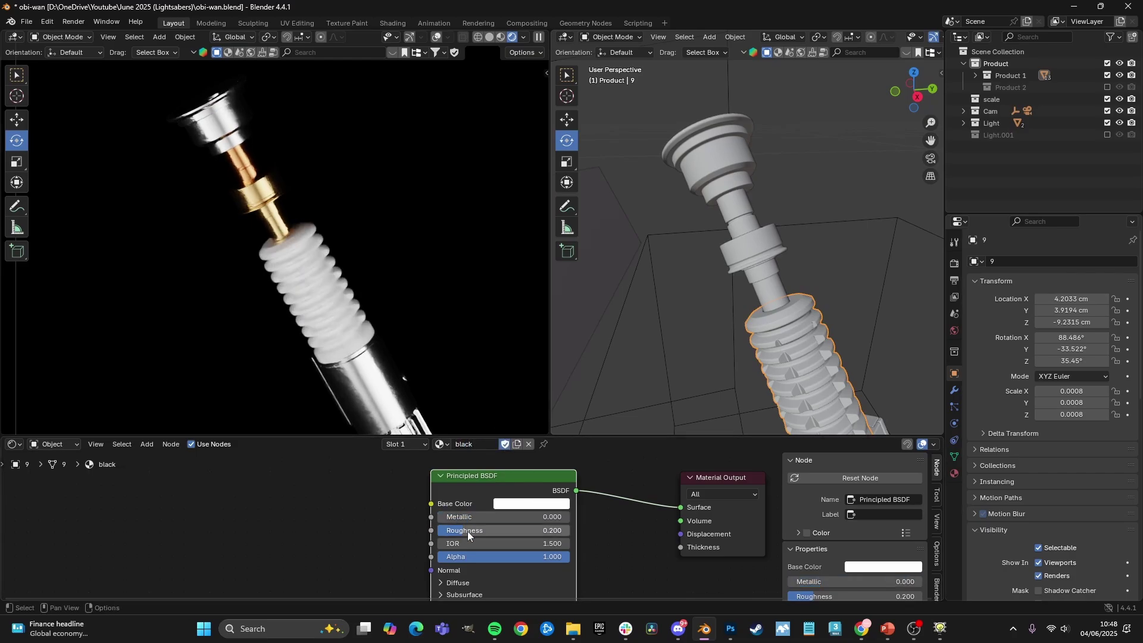
{"action": "left_click", "coordinate": [467, 531]}
{"action": "type", "text": "0.5"}
{"action": "key", "text": "Return"}
{"action": "left_click", "coordinate": [527, 503]}
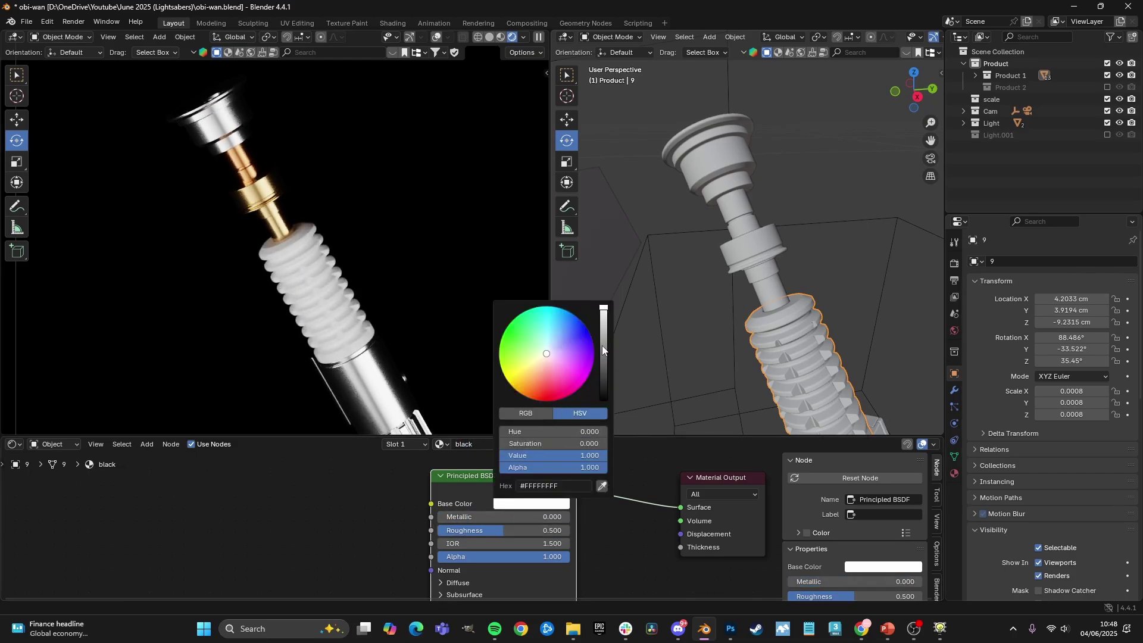
{"action": "left_click_drag", "start_coordinate": [603, 348], "coordinate": [601, 411]}
- Examine the grip's highlights up close, set the black material's Roughness to 0.35 and fine-tune it to 0.341
{"action": "scroll", "coordinate": [356, 287], "scroll_direction": "down", "scroll_amount": 4}
{"action": "middle_click_drag", "start_coordinate": [356, 287], "coordinate": [333, 259], "text": "shift"}
{"action": "scroll", "coordinate": [320, 286], "scroll_direction": "up", "scroll_amount": 4}
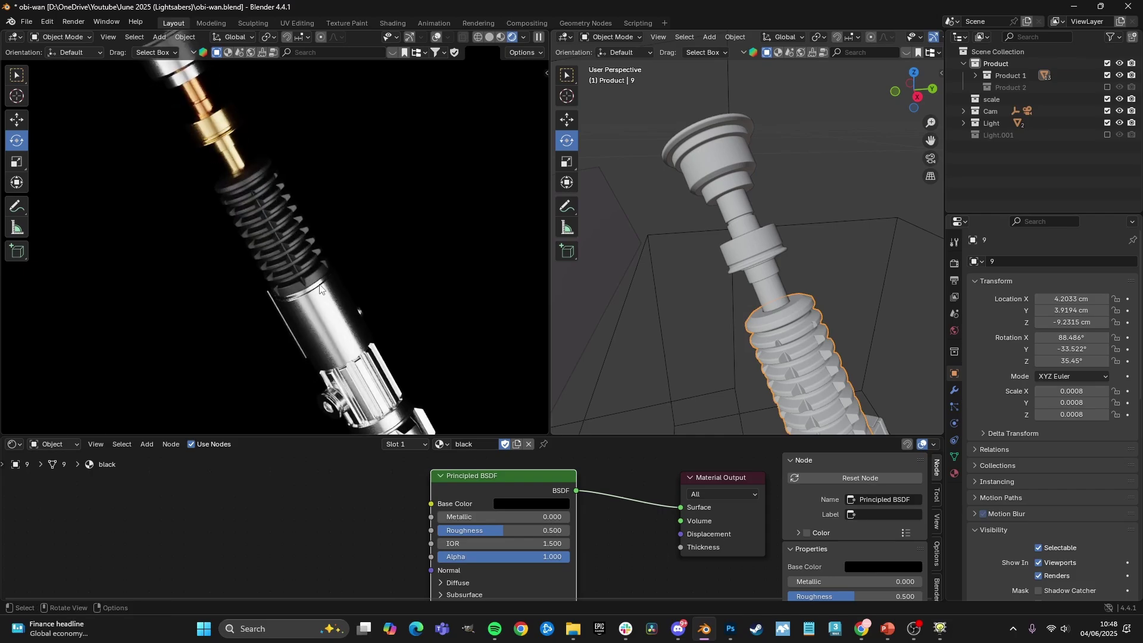
{"action": "scroll", "coordinate": [319, 288], "scroll_direction": "up", "scroll_amount": 2}
{"action": "type", "text": "0.35"}
{"action": "key", "text": "Return"}
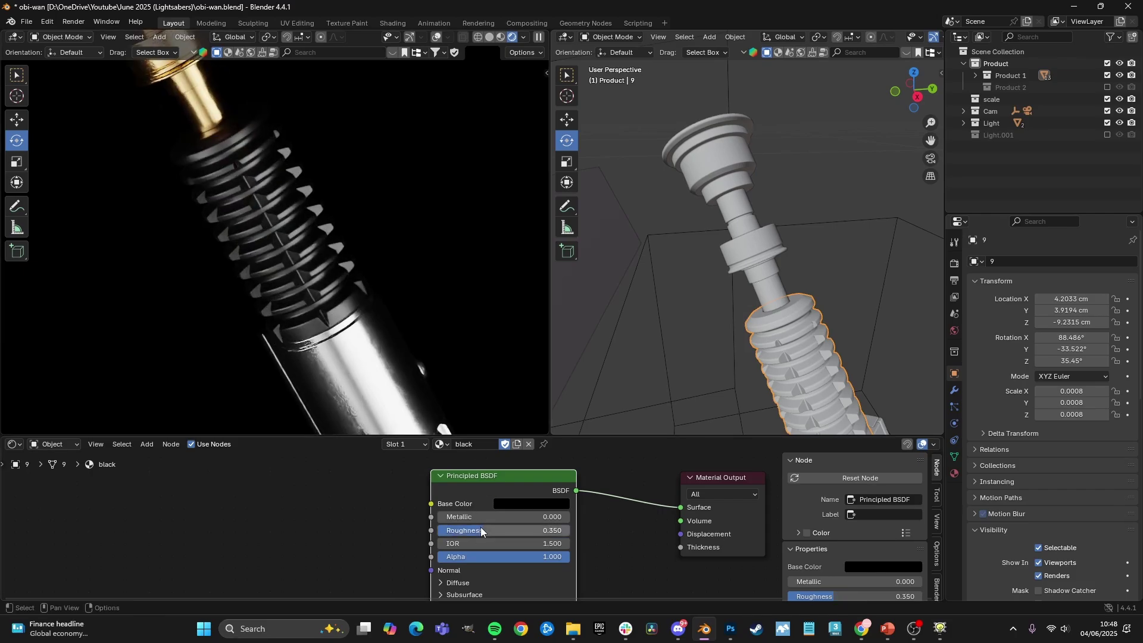
{"action": "left_click_drag", "start_coordinate": [521, 539], "coordinate": [513, 540]}
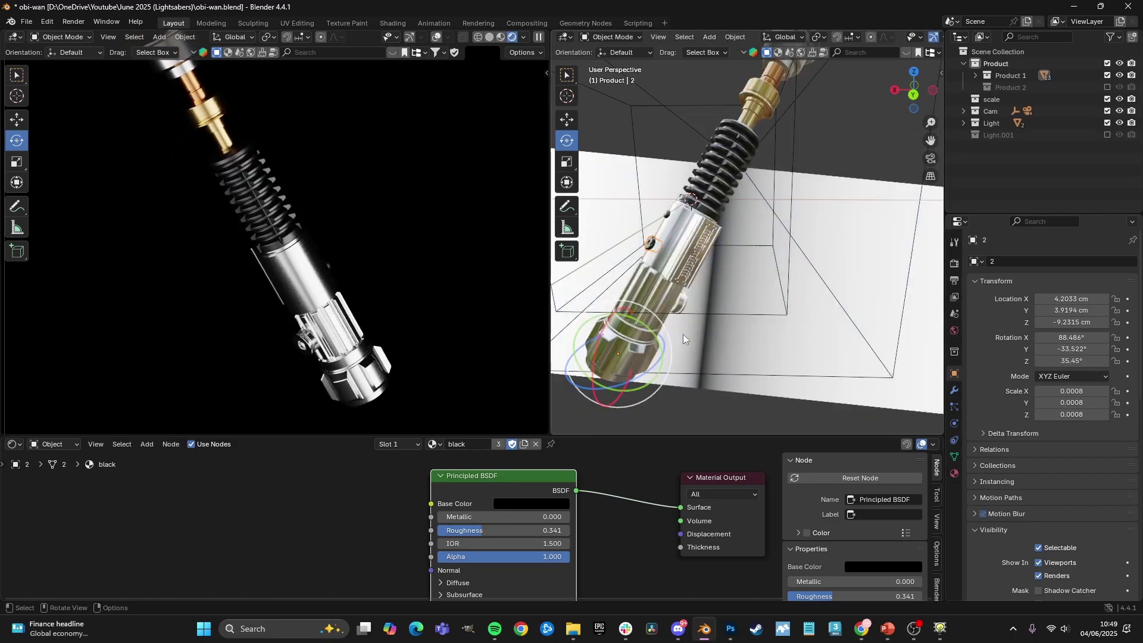
- Assign the gold material to the engraved plate on the sleeve's side box
{"action": "scroll", "coordinate": [673, 302], "scroll_direction": "up", "scroll_amount": 4}
{"action": "middle_click_drag", "start_coordinate": [673, 302], "coordinate": [544, 429]}
{"action": "left_click", "coordinate": [668, 256]}
{"action": "left_click", "coordinate": [441, 445]}
{"action": "left_click", "coordinate": [470, 463]}
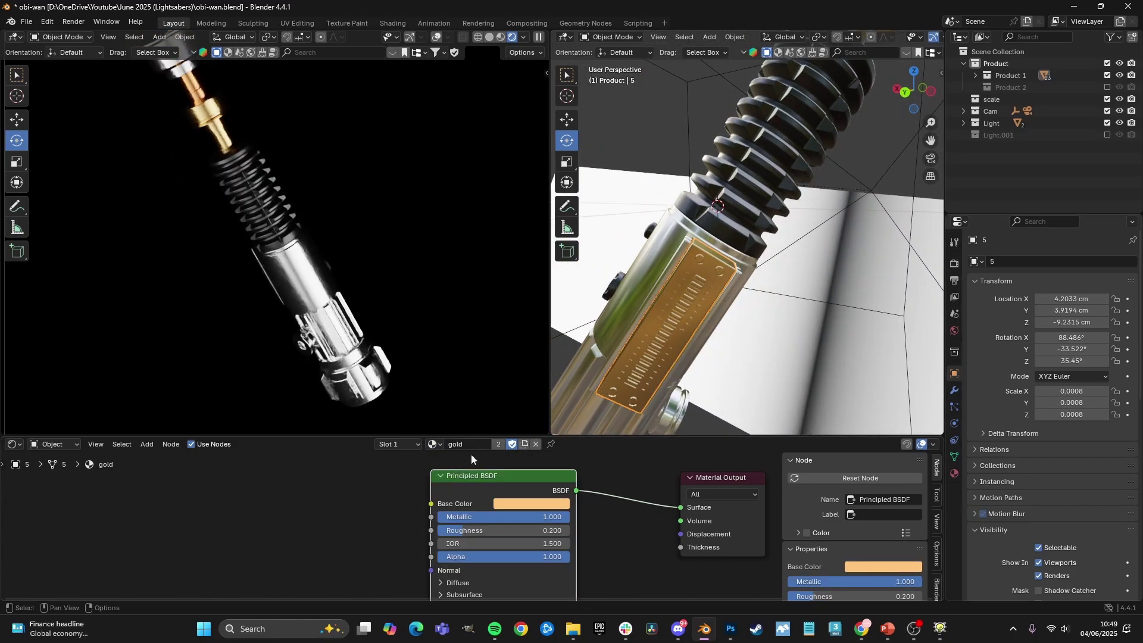
- Assign the black material to the round knob protruding from the fluted section
{"action": "mouse_move", "coordinate": [688, 304]}
{"action": "middle_mouse_down"}
{"action": "mouse_move", "coordinate": [645, 296]}
{"action": "mouse_move", "coordinate": [676, 279]}
{"action": "mouse_move", "coordinate": [688, 299]}
{"action": "middle_mouse_up"}
{"action": "scroll", "coordinate": [648, 295], "scroll_direction": "up", "scroll_amount": 1}
{"action": "left_click", "coordinate": [648, 295]}
{"action": "left_click", "coordinate": [437, 445]}
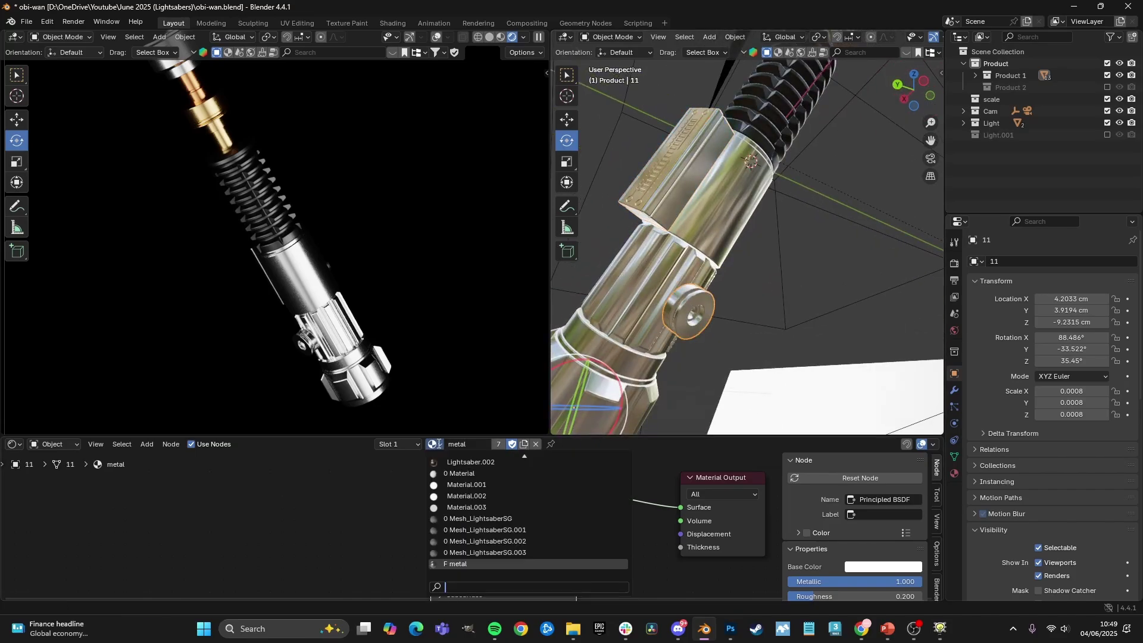
{"action": "left_click", "coordinate": [470, 475]}
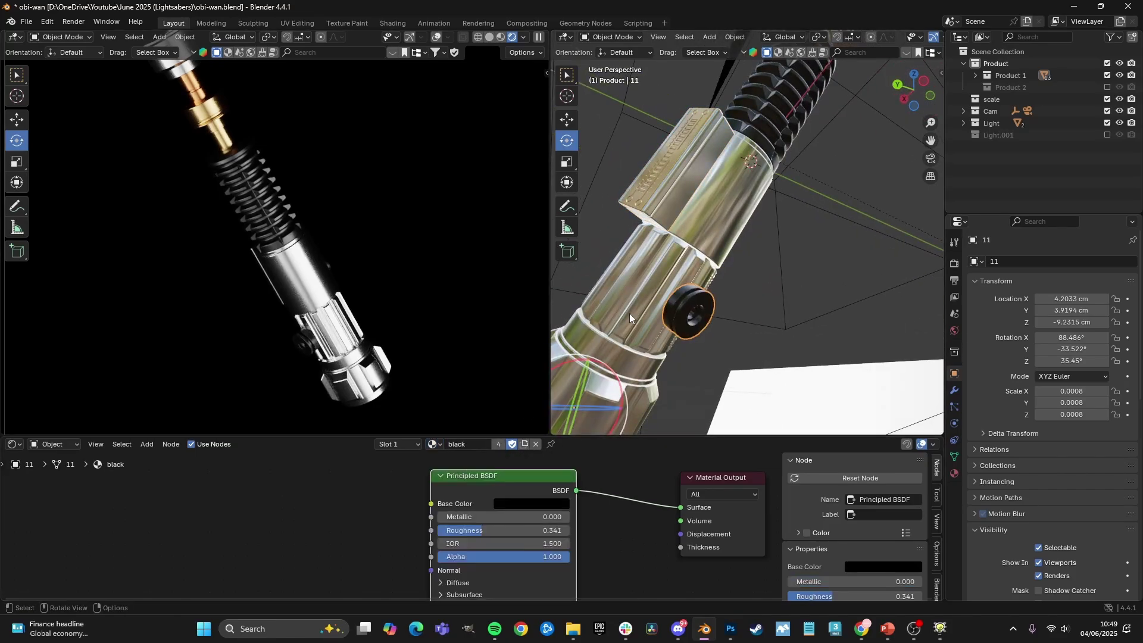
- Assign the black material to the fluted section between the sleeve and the end cap
{"action": "left_click", "coordinate": [630, 313]}
{"action": "left_click", "coordinate": [435, 444]}
{"action": "type", "text": "b"}
{"action": "left_click", "coordinate": [461, 475]}
- Try the metal material on the sleeve's larger notched button, and assign it the gold material instead
{"action": "middle_click_drag", "start_coordinate": [657, 309], "coordinate": [760, 323]}
{"action": "left_click", "coordinate": [437, 445]}
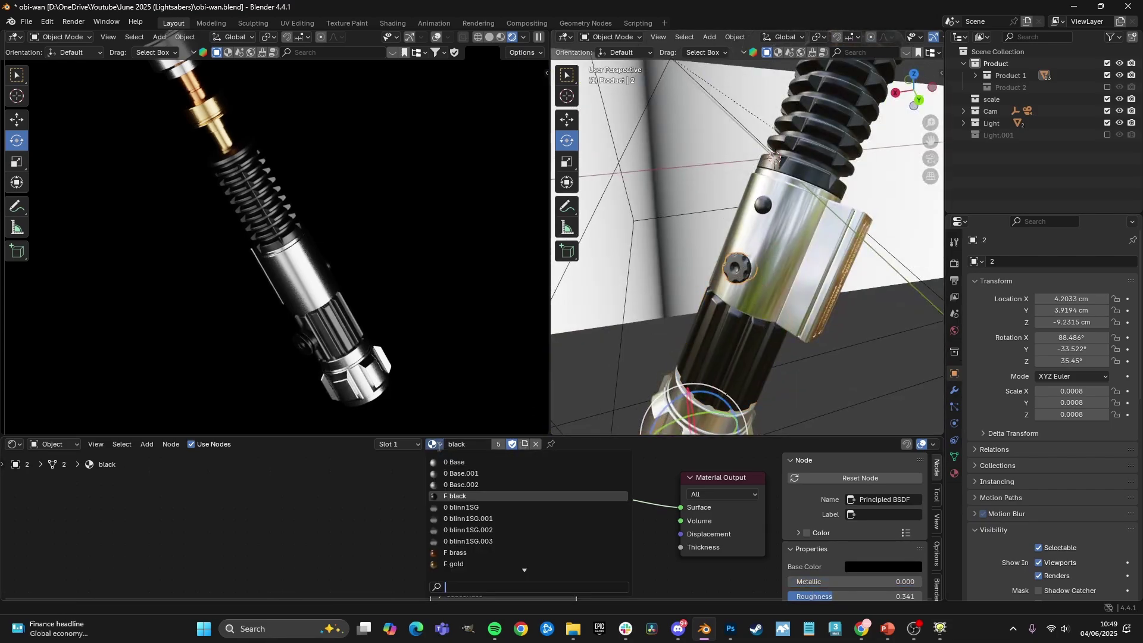
{"action": "type", "text": "me"}
{"action": "left_click", "coordinate": [478, 462]}
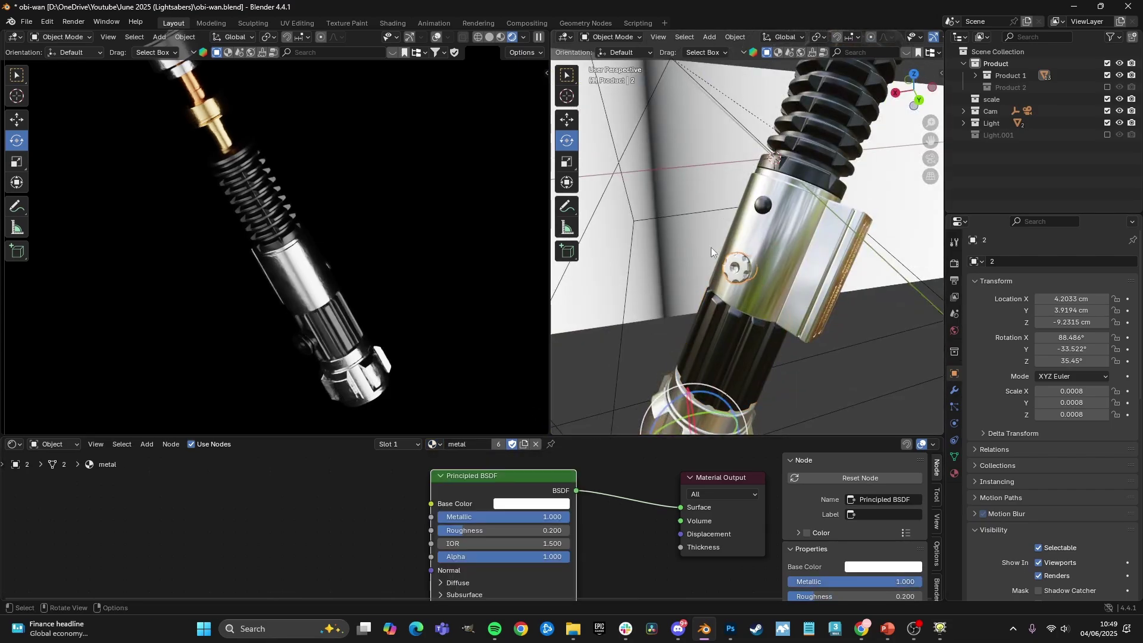
{"action": "left_click", "coordinate": [437, 444]}
{"action": "type", "text": "g"}
{"action": "left_click", "coordinate": [473, 462]}
- Try the gold material on the sleeve's small round stud, and assign it the metal material instead
{"action": "left_click", "coordinate": [765, 207]}
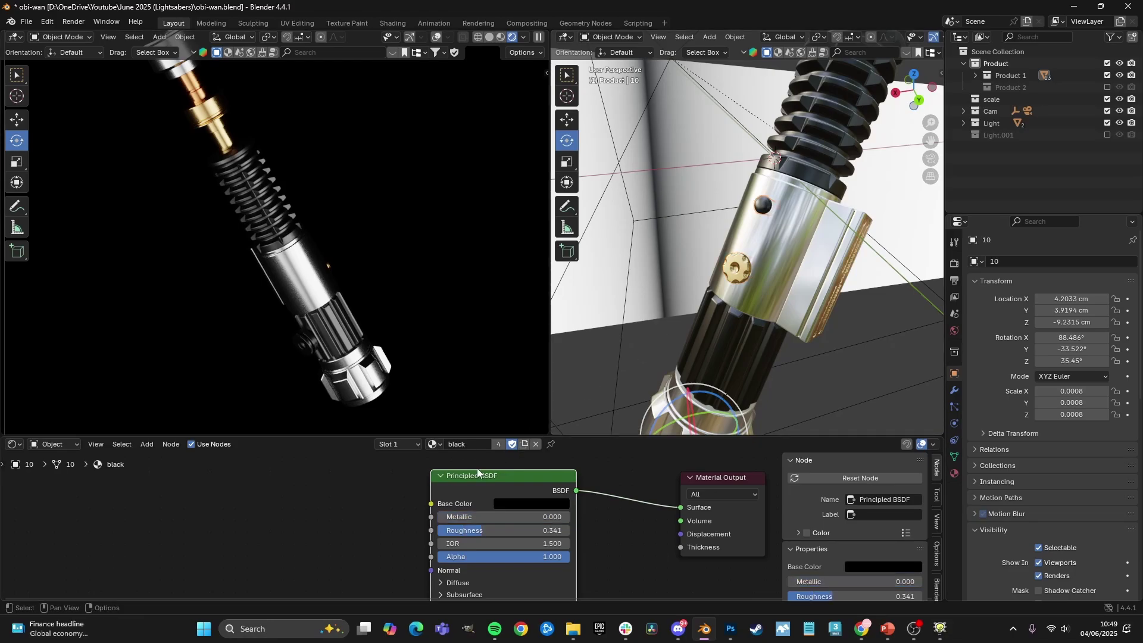
{"action": "left_click", "coordinate": [436, 445]}
{"action": "type", "text": "g"}
{"action": "left_click", "coordinate": [449, 462]}
{"action": "left_click", "coordinate": [439, 445]}
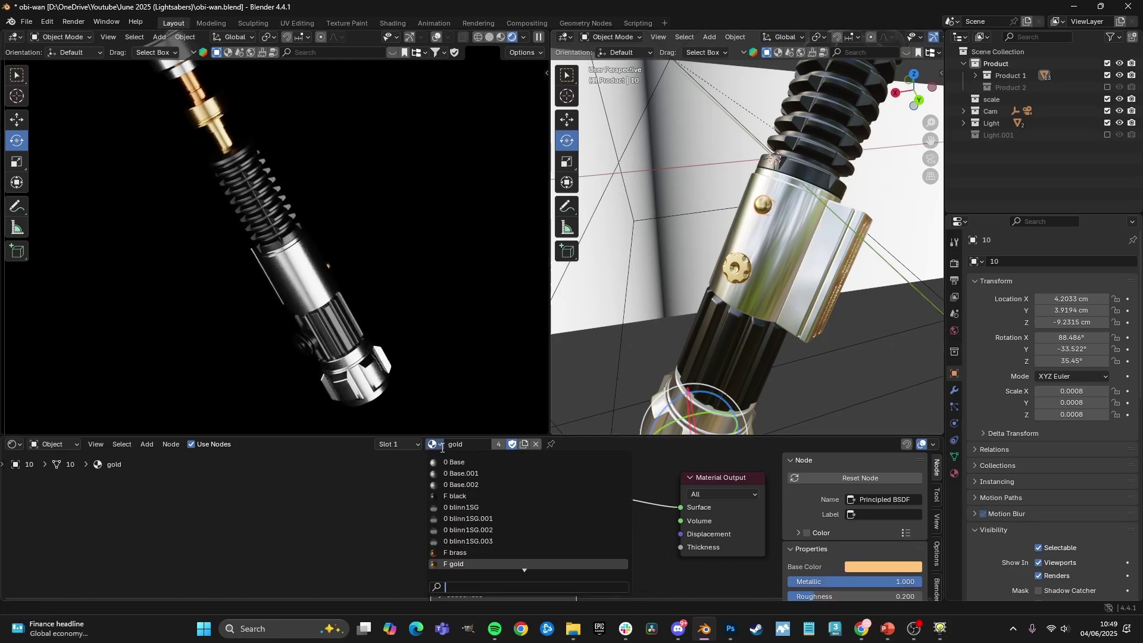
{"action": "type", "text": "me"}
{"action": "left_click", "coordinate": [458, 462]}
- Select the faceted end cap and examine the lightsaber's new materials in the rendered view from near and far
{"action": "middle_click_drag", "start_coordinate": [859, 302], "coordinate": [685, 301]}
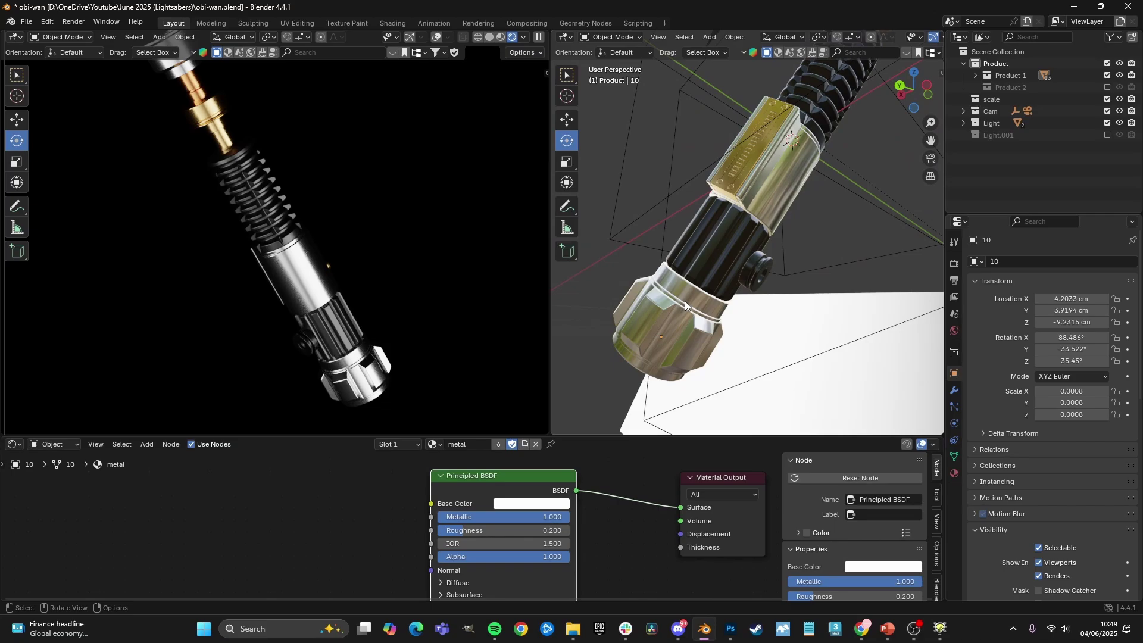
{"action": "left_click", "coordinate": [674, 309]}
{"action": "scroll", "coordinate": [673, 309], "scroll_direction": "down", "scroll_amount": 3}
{"action": "scroll", "coordinate": [360, 252], "scroll_direction": "down", "scroll_amount": 3}
{"action": "middle_click_drag", "start_coordinate": [360, 252], "coordinate": [370, 278], "text": "shift"}
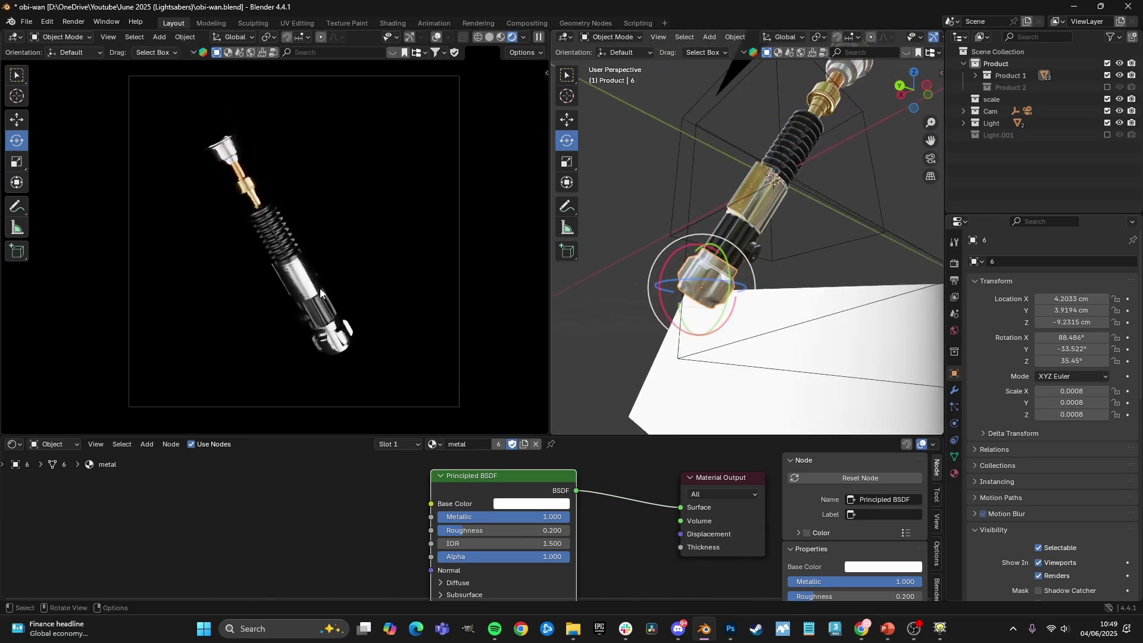
{"action": "scroll", "coordinate": [321, 291], "scroll_direction": "up", "scroll_amount": 4}
{"action": "scroll", "coordinate": [319, 289], "scroll_direction": "down", "scroll_amount": 3}
{"action": "scroll", "coordinate": [313, 273], "scroll_direction": "up", "scroll_amount": 3}
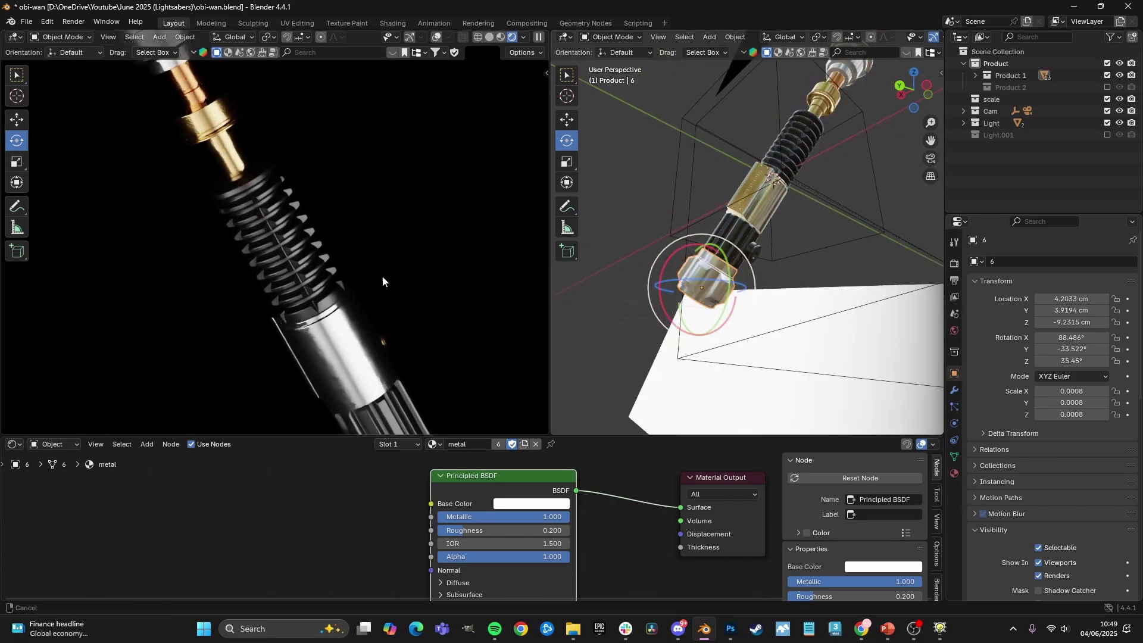
- Examine the emitter, brass neck and gold ring in the rendered view, and check the whole lightsaber through the camera
{"action": "middle_click_drag", "start_coordinate": [220, 134], "coordinate": [314, 251], "text": "shift"}
{"action": "scroll", "coordinate": [314, 251], "scroll_direction": "up", "scroll_amount": 2}
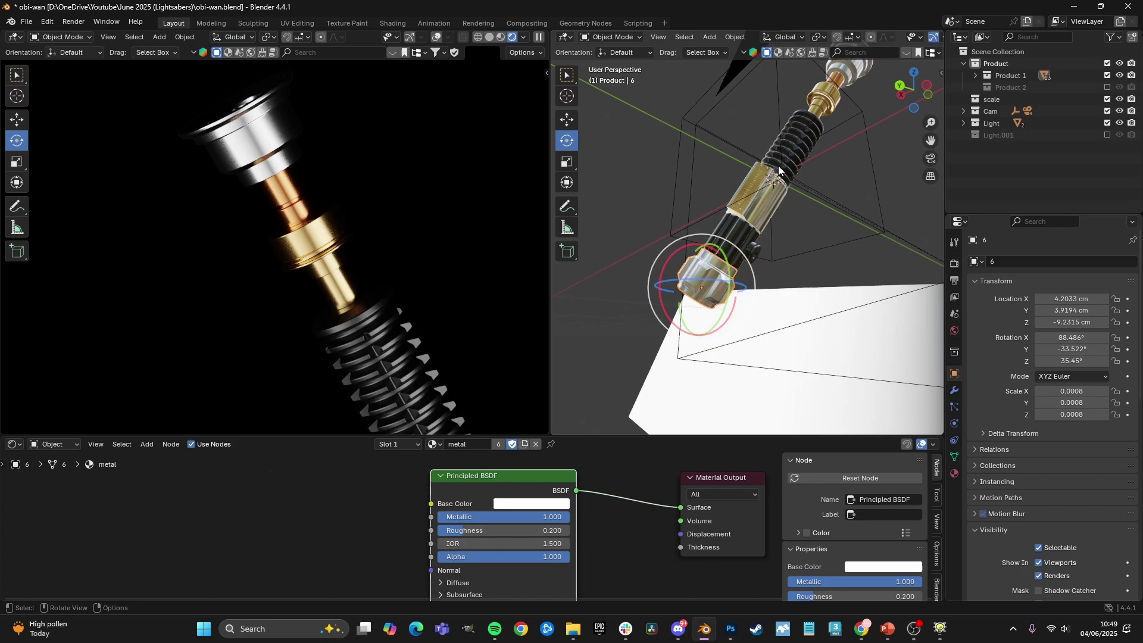
{"action": "middle_click_drag", "start_coordinate": [794, 154], "coordinate": [680, 295], "text": "shift"}
{"action": "scroll", "coordinate": [691, 303], "scroll_direction": "up", "scroll_amount": 2}
{"action": "scroll", "coordinate": [679, 297], "scroll_direction": "down", "scroll_amount": 5}
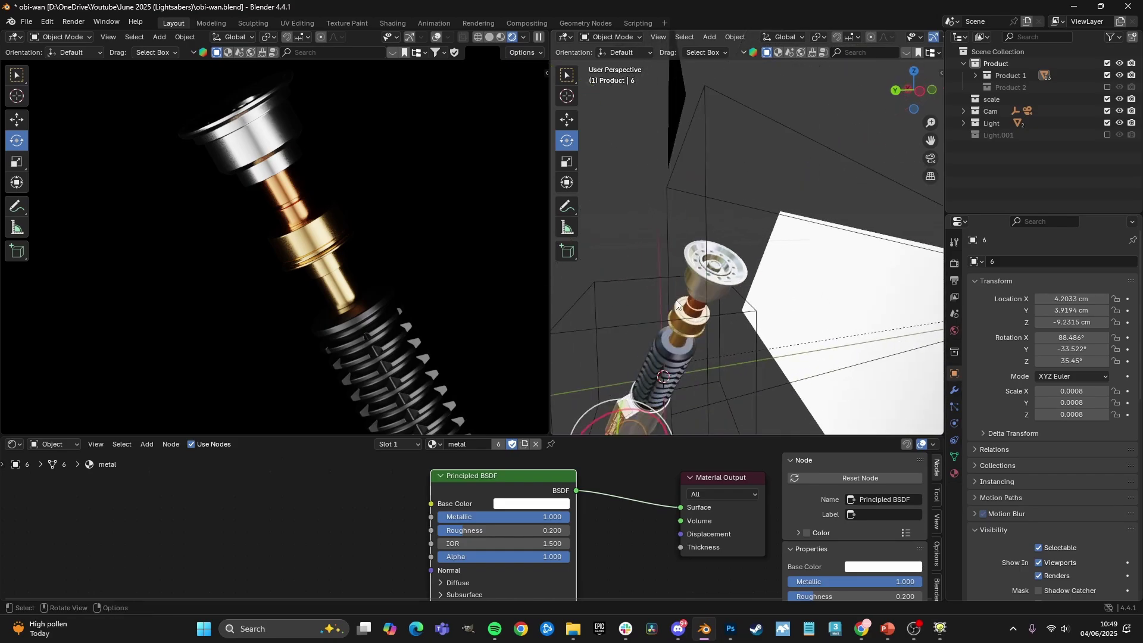
{"action": "key", "text": "KP_0"}
{"action": "scroll", "coordinate": [252, 191], "scroll_direction": "up", "scroll_amount": 3}
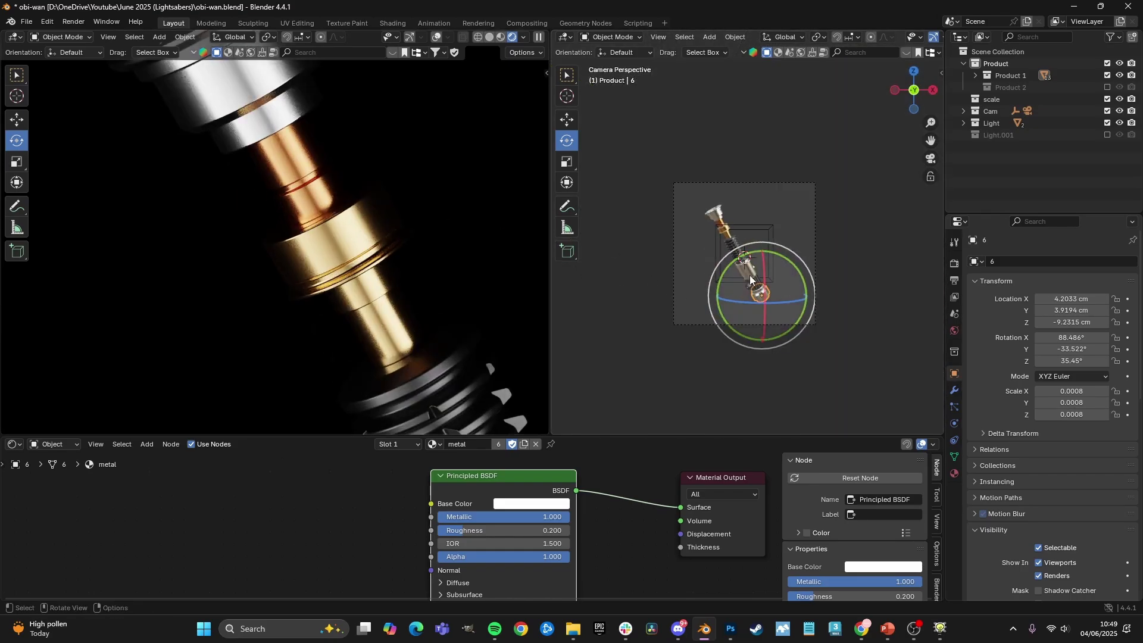
{"action": "scroll", "coordinate": [748, 276], "scroll_direction": "down", "scroll_amount": 4}
{"action": "scroll", "coordinate": [738, 263], "scroll_direction": "up", "scroll_amount": 5}
{"action": "middle_click_drag", "start_coordinate": [291, 174], "coordinate": [334, 256], "text": "shift"}
{"action": "scroll", "coordinate": [764, 290], "scroll_direction": "down", "scroll_amount": 4}
- Select the light plane and widen the dark band in its Color Ramp using two black stops, the second at 0.686
{"action": "middle_click_drag", "start_coordinate": [714, 287], "coordinate": [737, 294]}
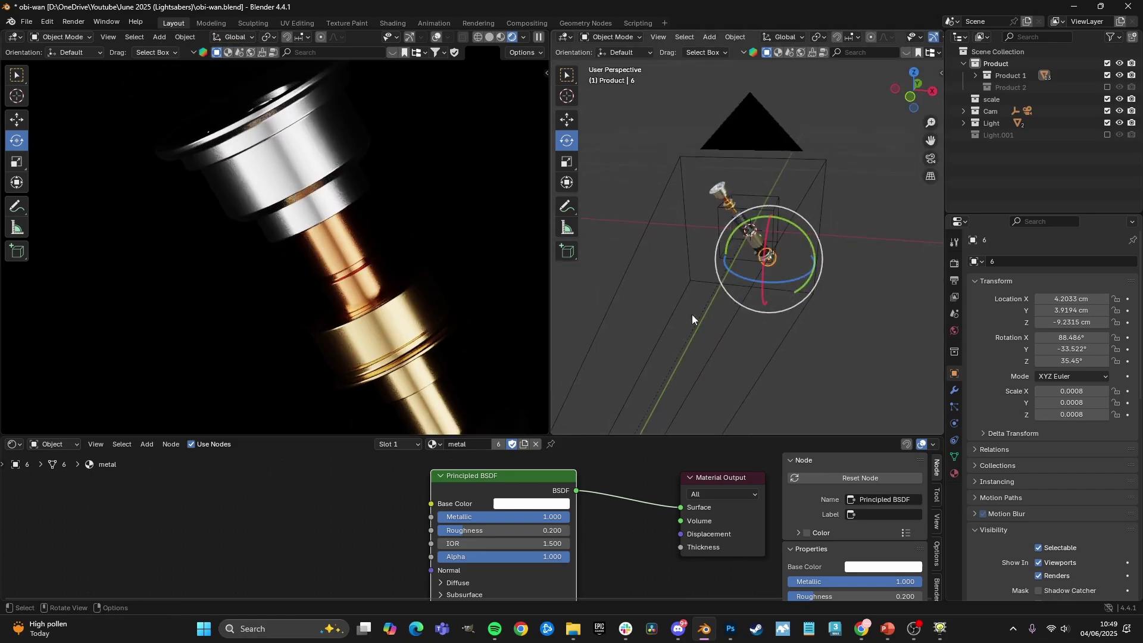
{"action": "left_click", "coordinate": [753, 289]}
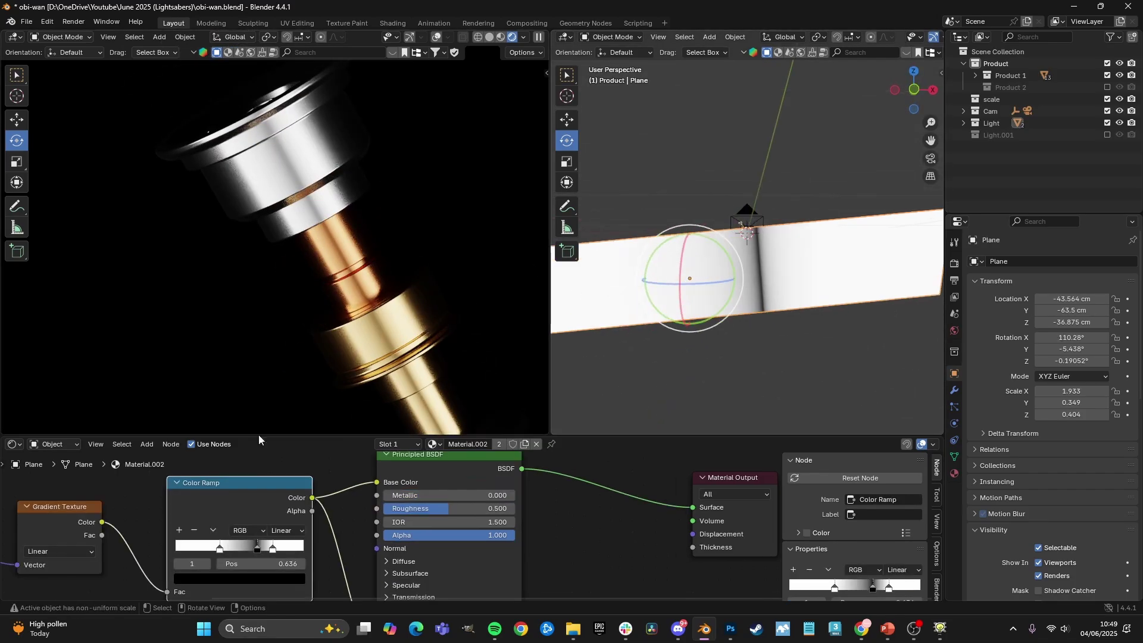
{"action": "mouse_move", "coordinate": [258, 549]}
{"action": "left_mouse_down"}
{"action": "mouse_move", "coordinate": [234, 549]}
{"action": "mouse_move", "coordinate": [252, 550]}
{"action": "left_mouse_up"}
{"action": "left_click", "coordinate": [253, 578]}
{"action": "left_click_drag", "start_coordinate": [283, 457], "coordinate": [283, 477]}
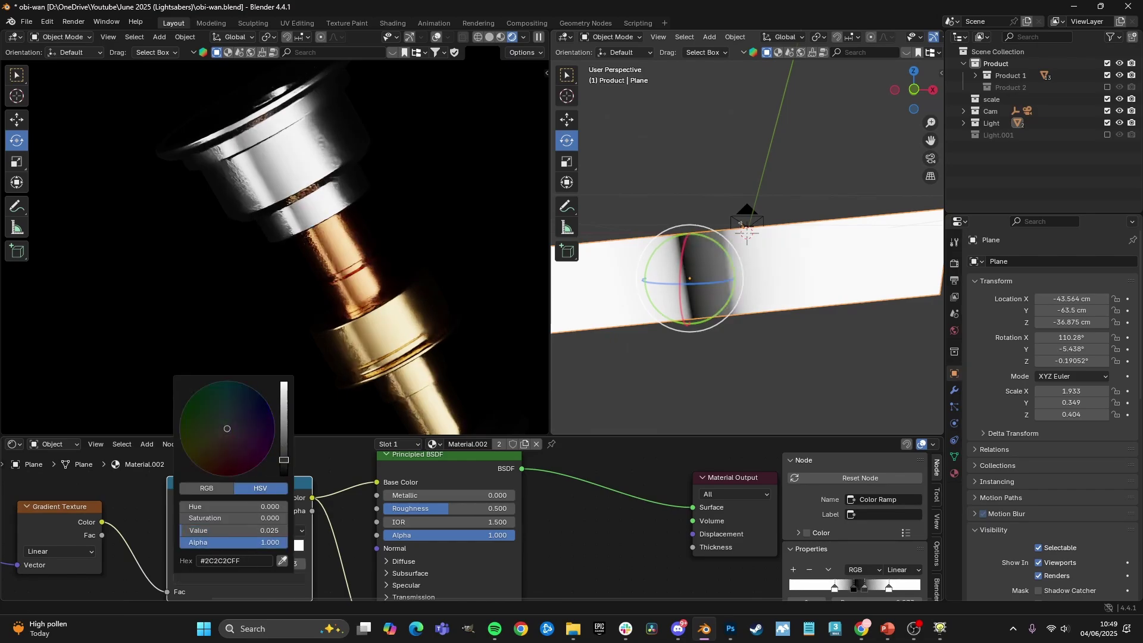
{"action": "left_click_drag", "start_coordinate": [245, 548], "coordinate": [263, 551]}
{"action": "middle_click_drag", "start_coordinate": [327, 292], "coordinate": [309, 327], "text": "shift"}
{"action": "scroll", "coordinate": [330, 335], "scroll_direction": "down", "scroll_amount": 5}
{"action": "scroll", "coordinate": [303, 263], "scroll_direction": "up", "scroll_amount": 2}
{"action": "scroll", "coordinate": [309, 330], "scroll_direction": "up", "scroll_amount": 3}
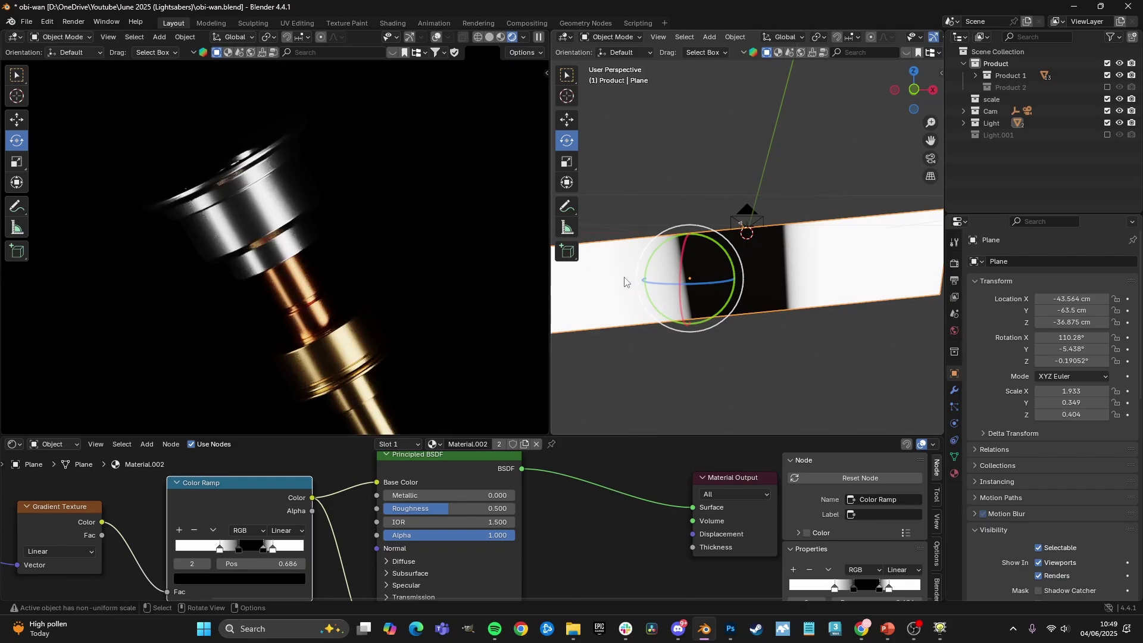
- Spread the Color Ramp's stops, moving the first white stop to 0.295, and set the ramp's interpolation to Ease
{"action": "left_click", "coordinate": [219, 549]}
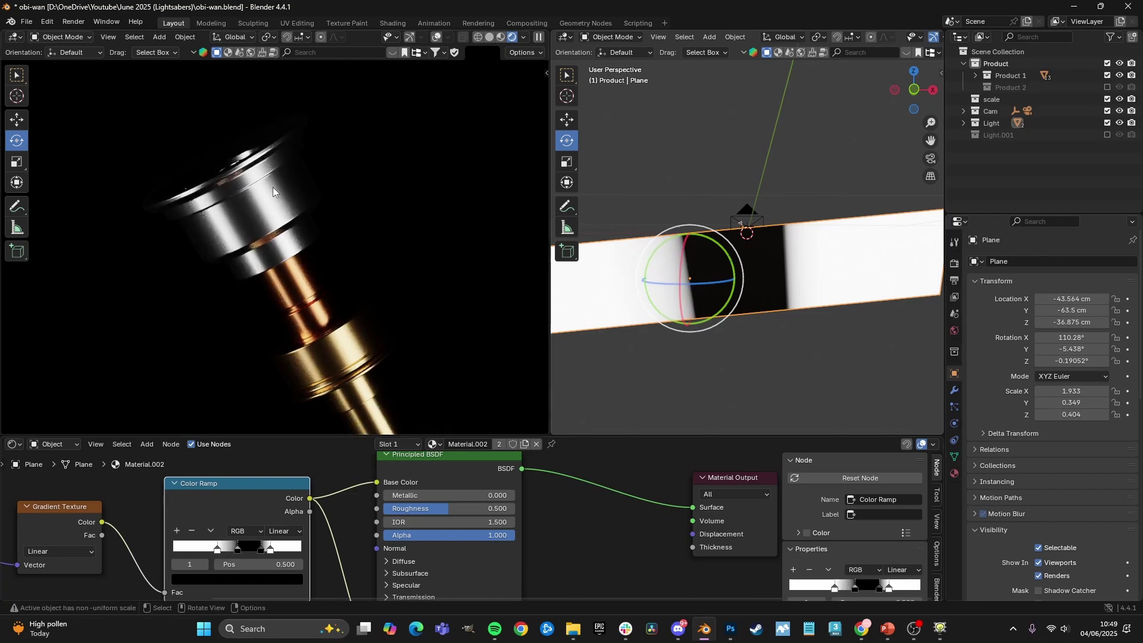
{"action": "scroll", "coordinate": [337, 333], "scroll_direction": "down", "scroll_amount": 3}
{"action": "scroll", "coordinate": [279, 320], "scroll_direction": "up", "scroll_amount": 5}
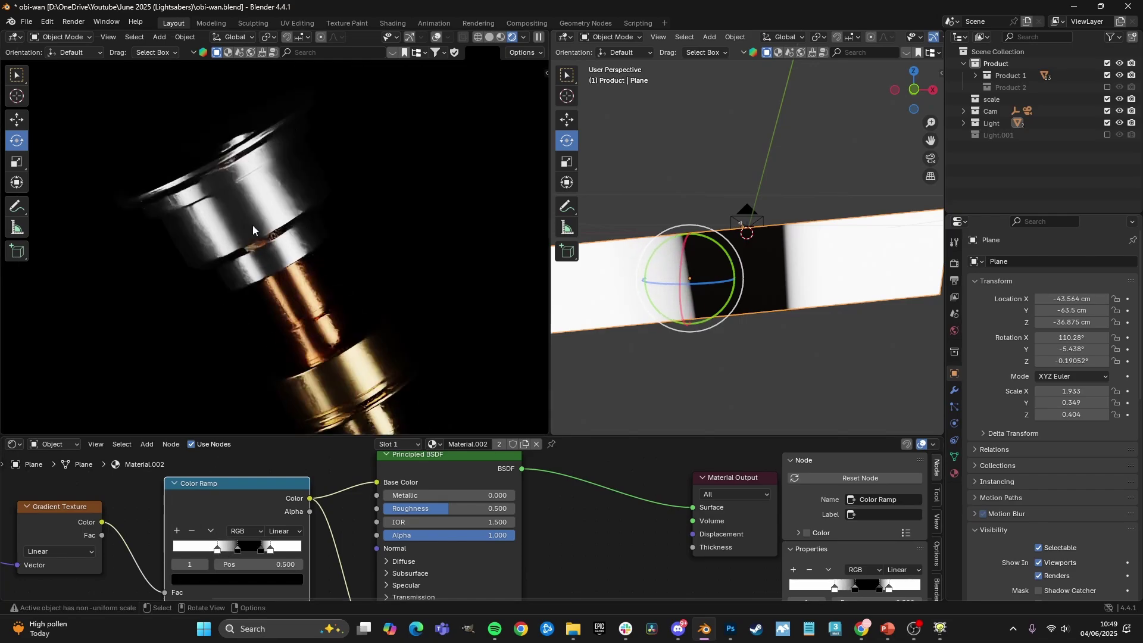
{"action": "scroll", "coordinate": [723, 199], "scroll_direction": "down", "scroll_amount": 4}
{"action": "scroll", "coordinate": [767, 253], "scroll_direction": "up", "scroll_amount": 4}
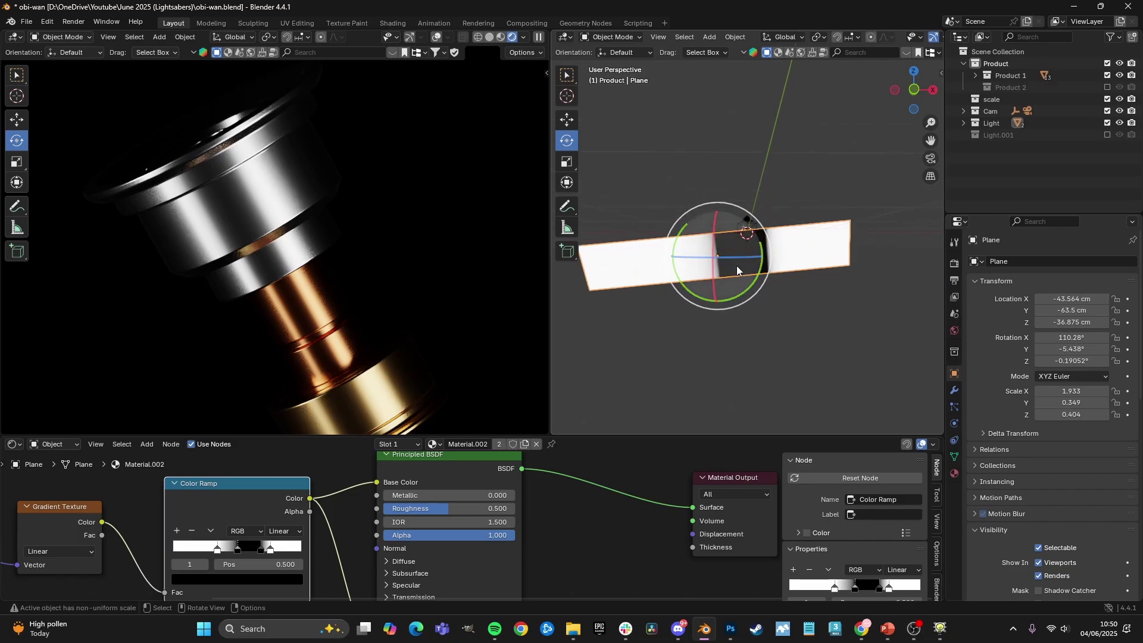
{"action": "left_click_drag", "start_coordinate": [236, 556], "coordinate": [298, 549]}
{"action": "left_click", "coordinate": [285, 531]}
{"action": "left_click", "coordinate": [284, 463]}
{"action": "mouse_move", "coordinate": [217, 550]}
{"action": "left_mouse_down"}
{"action": "mouse_move", "coordinate": [200, 549]}
{"action": "mouse_move", "coordinate": [212, 548]}
{"action": "left_mouse_up"}
{"action": "scroll", "coordinate": [280, 310], "scroll_direction": "down", "scroll_amount": 8}
{"action": "scroll", "coordinate": [277, 323], "scroll_direction": "up", "scroll_amount": 8}
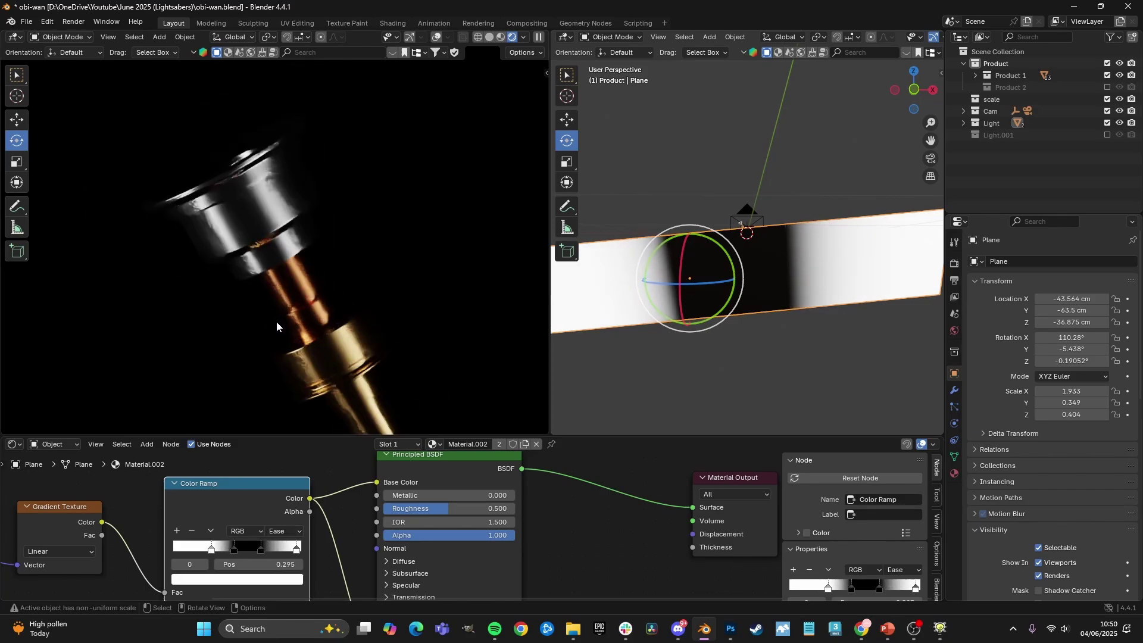
- Invert the light plane's gradient by making the Color Ramp's outer stops black and its two middle stops white
{"action": "left_click", "coordinate": [210, 580]}
{"action": "left_click_drag", "start_coordinate": [280, 442], "coordinate": [283, 512]}
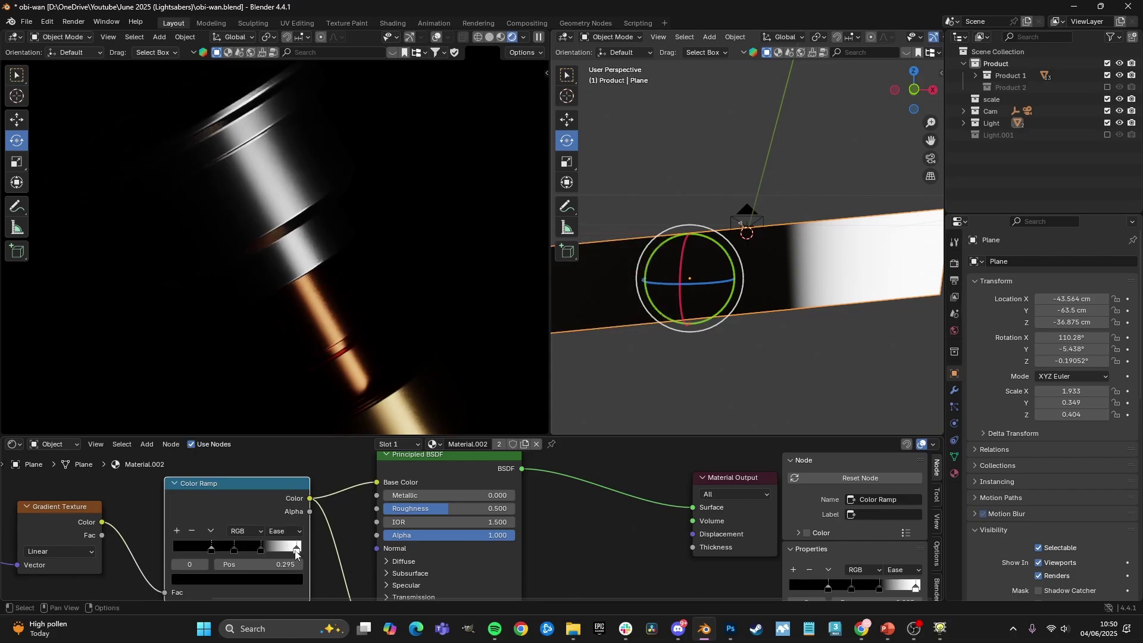
{"action": "left_click", "coordinate": [297, 547]}
{"action": "left_click", "coordinate": [215, 579]}
{"action": "mouse_move", "coordinate": [281, 393]}
{"action": "left_mouse_down"}
{"action": "mouse_move", "coordinate": [283, 476]}
{"action": "mouse_move", "coordinate": [283, 381]}
{"action": "left_mouse_up"}
{"action": "left_click", "coordinate": [228, 583]}
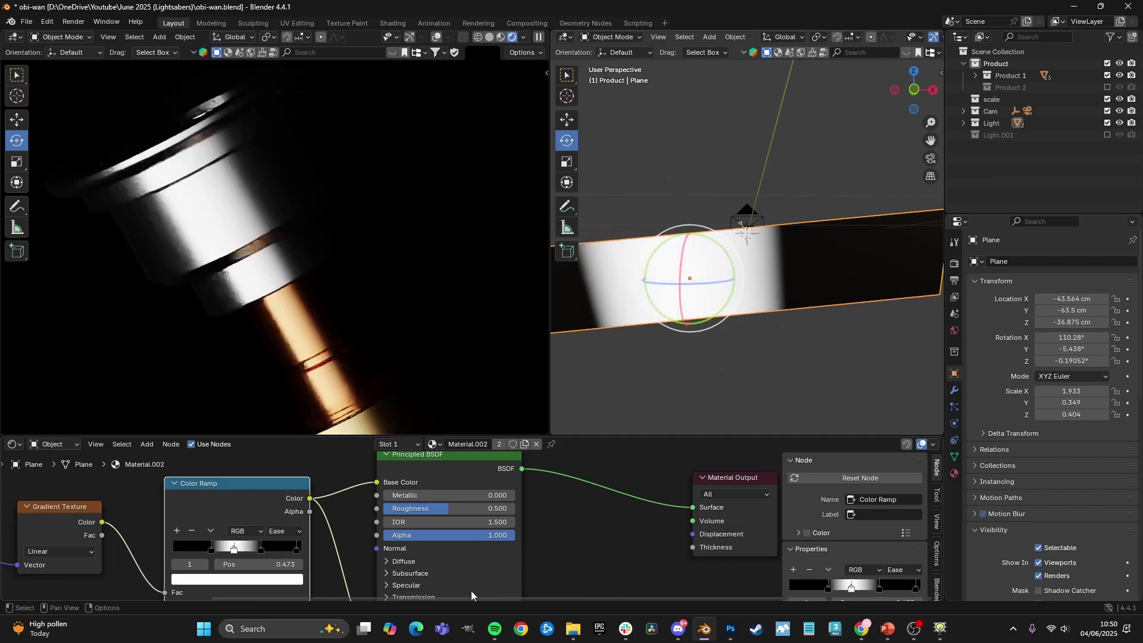
{"action": "left_click", "coordinate": [260, 549]}
{"action": "left_click", "coordinate": [238, 579]}
{"action": "left_click_drag", "start_coordinate": [283, 475], "coordinate": [283, 381]}
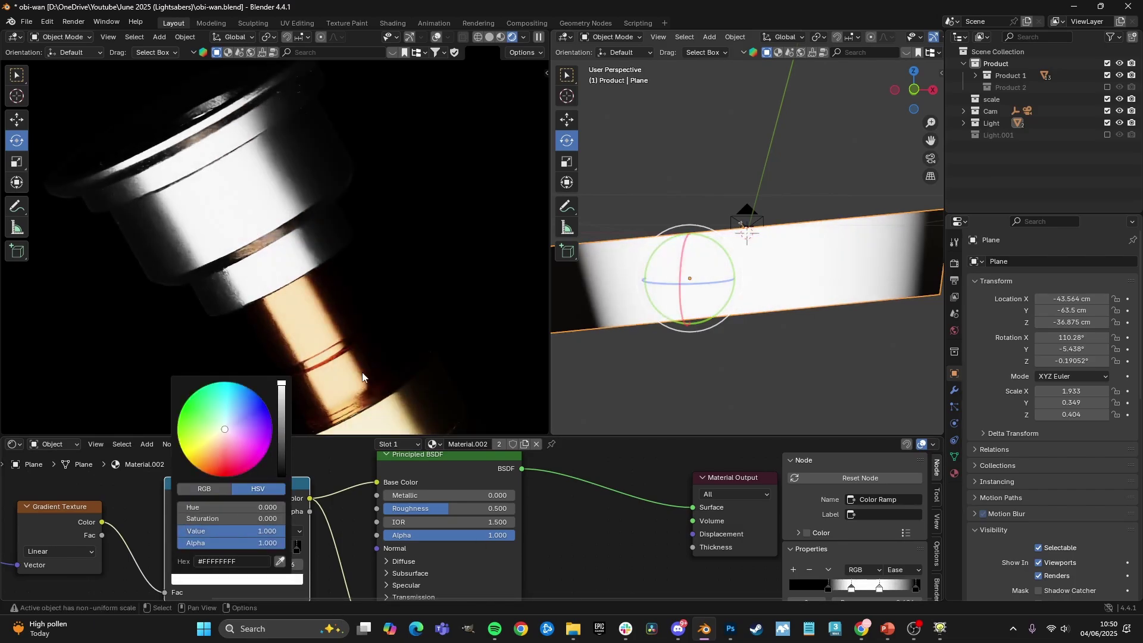
- Move the Color Ramp's outer black stops inward to narrow the white band, placing the first at 0.359
{"action": "left_click_drag", "start_coordinate": [297, 547], "coordinate": [219, 550]}
{"action": "scroll", "coordinate": [644, 323], "scroll_direction": "down", "scroll_amount": 3}
{"action": "scroll", "coordinate": [412, 301], "scroll_direction": "down", "scroll_amount": 3}
{"action": "scroll", "coordinate": [412, 301], "scroll_direction": "down", "scroll_amount": 3}
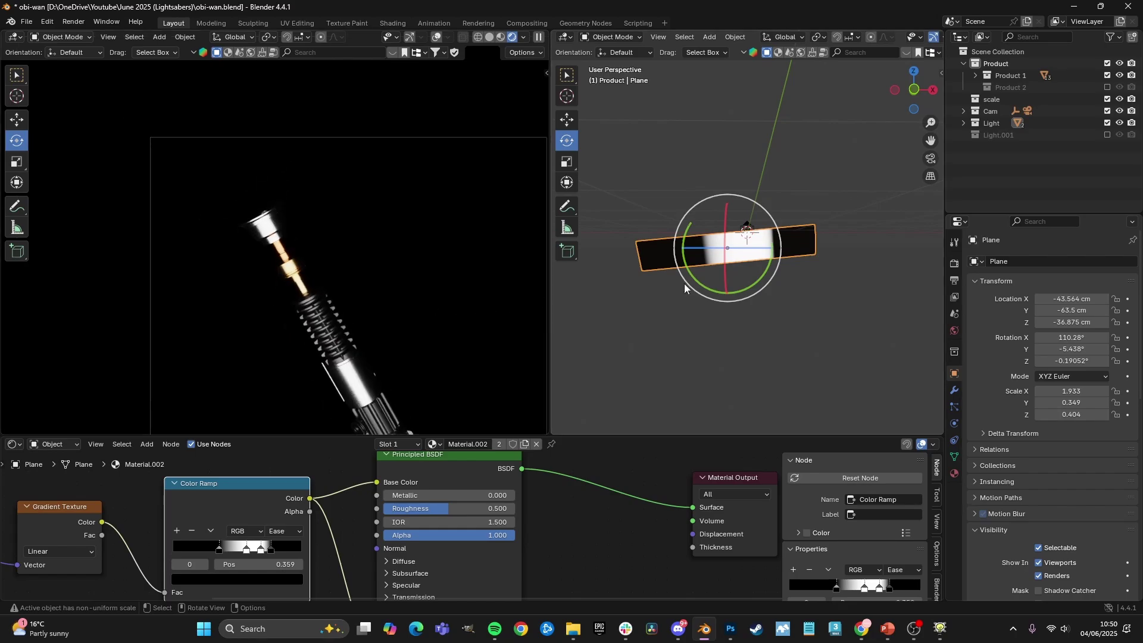
- Scale the light plane to about 2.151, 0.523 and 0.437, and move it slightly to about X -47.5, Z -38.2 cm
{"action": "key", "text": "shift+space"}
{"action": "left_click", "coordinate": [735, 294]}
{"action": "middle_click_drag", "start_coordinate": [743, 278], "coordinate": [753, 243]}
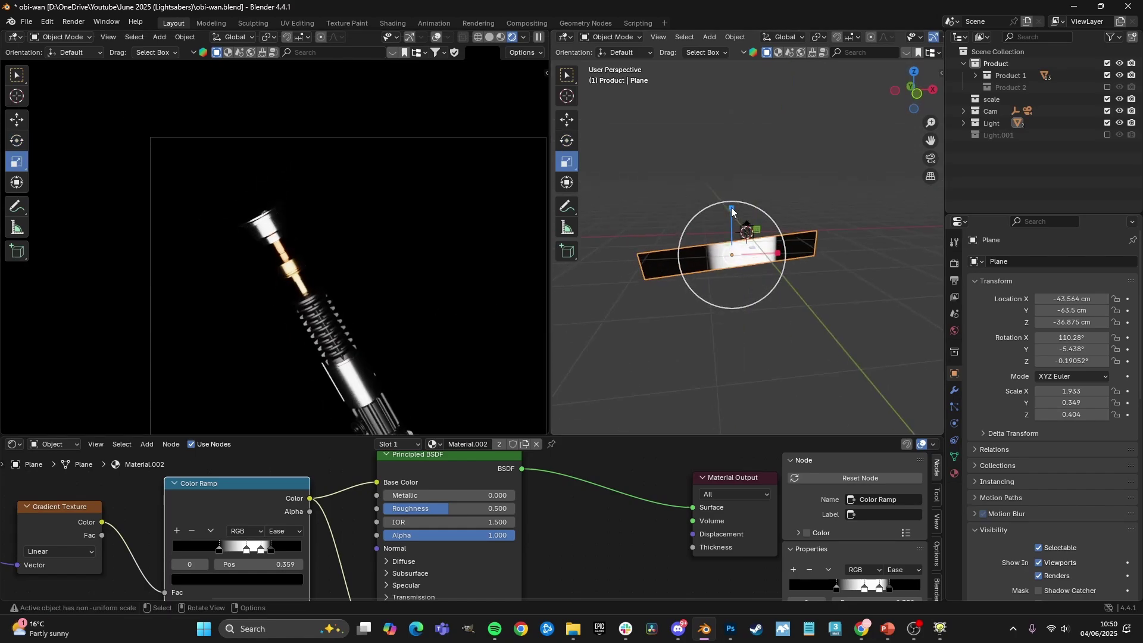
{"action": "left_click_drag", "start_coordinate": [731, 208], "coordinate": [737, 184]}
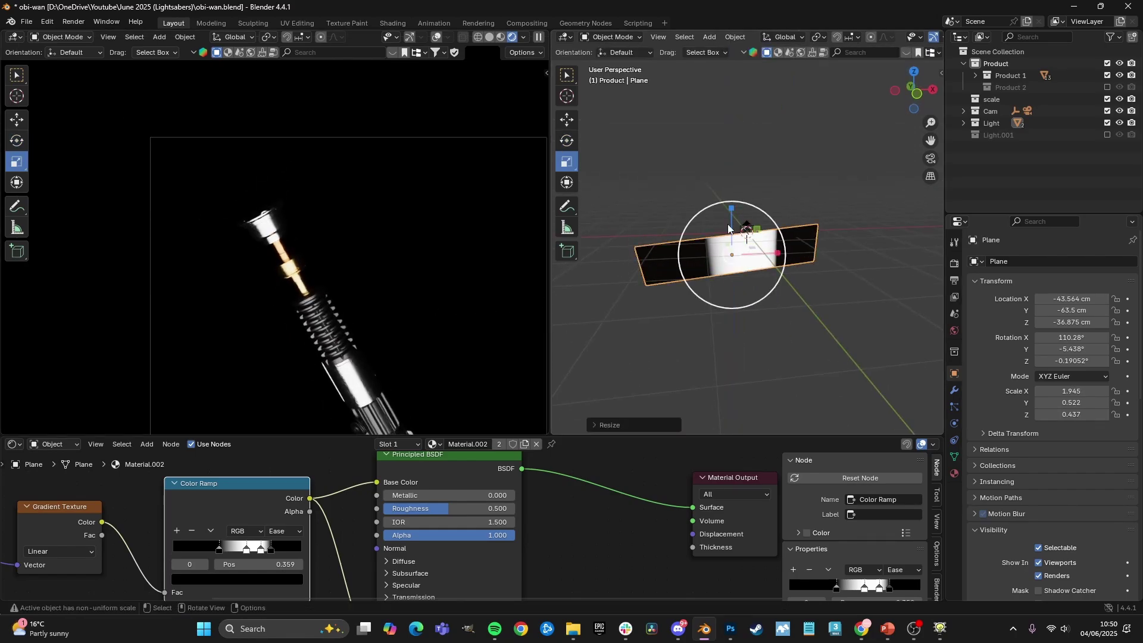
{"action": "mouse_move", "coordinate": [775, 259]}
{"action": "left_mouse_down"}
{"action": "mouse_move", "coordinate": [800, 251]}
{"action": "mouse_move", "coordinate": [782, 257]}
{"action": "left_mouse_up"}
{"action": "key", "text": "g"}
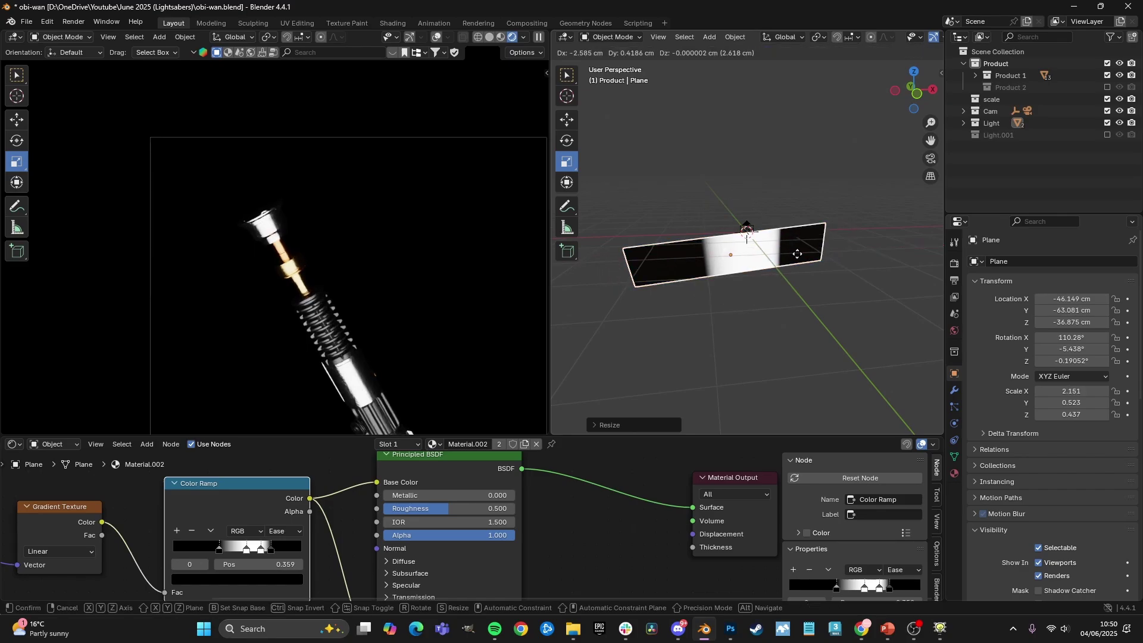
{"action": "left_click", "coordinate": [799, 253]}
- Rotate the light plane in top view to about -6.67° in Z, and move it to about X -69.3, Y -68.1 cm
{"action": "key", "text": "KP_7"}
{"action": "scroll", "coordinate": [801, 257], "scroll_direction": "up", "scroll_amount": 2}
{"action": "key", "text": "r"}
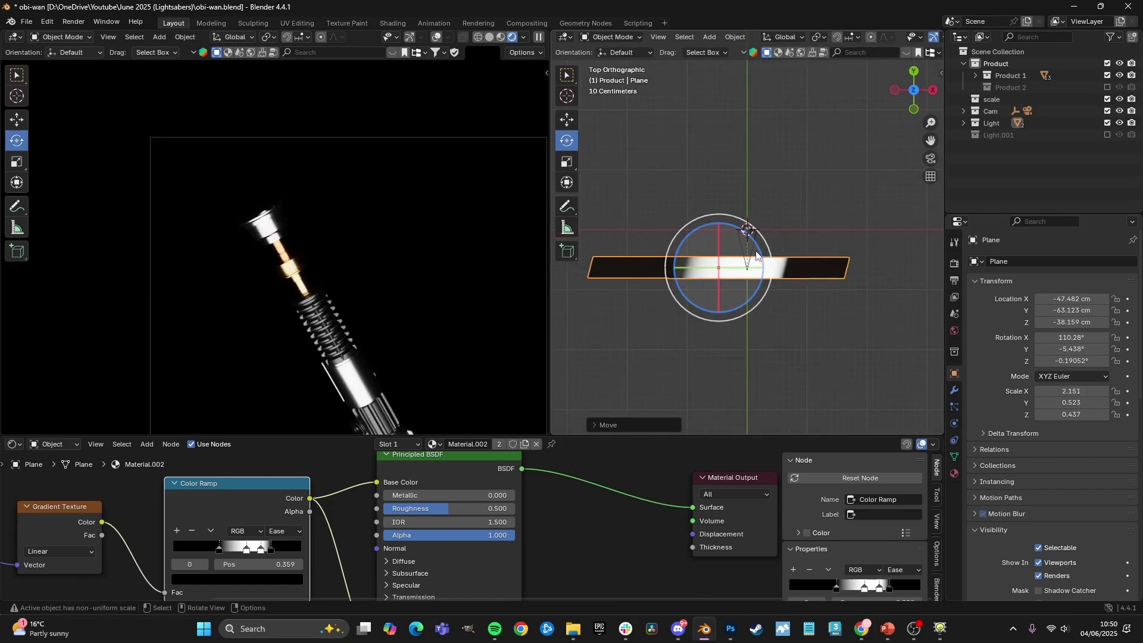
{"action": "left_click_drag", "start_coordinate": [760, 254], "coordinate": [762, 260]}
{"action": "scroll", "coordinate": [296, 245], "scroll_direction": "up", "scroll_amount": 2}
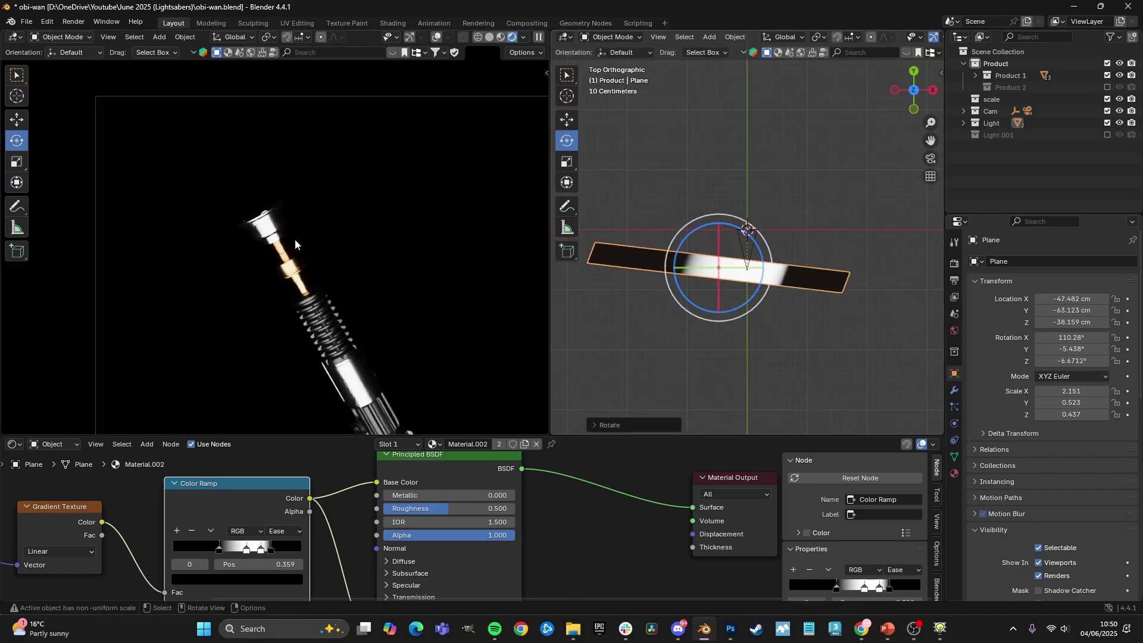
{"action": "scroll", "coordinate": [296, 244], "scroll_direction": "up", "scroll_amount": 2}
{"action": "key", "text": "g"}
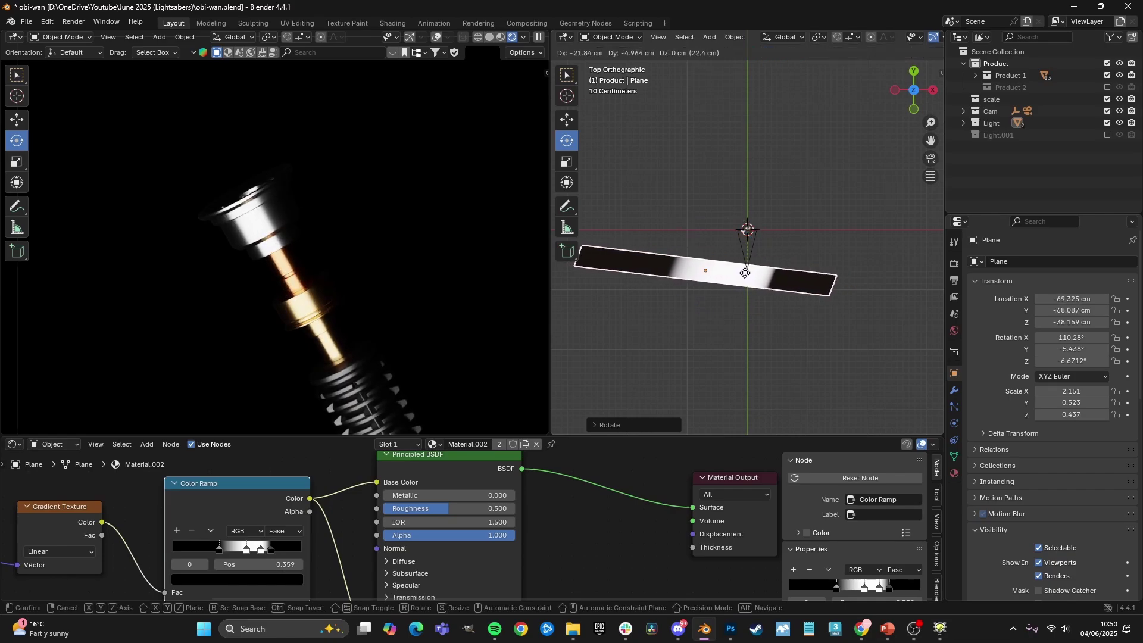
{"action": "left_click", "coordinate": [745, 273]}
{"action": "scroll", "coordinate": [268, 256], "scroll_direction": "up", "scroll_amount": 3}
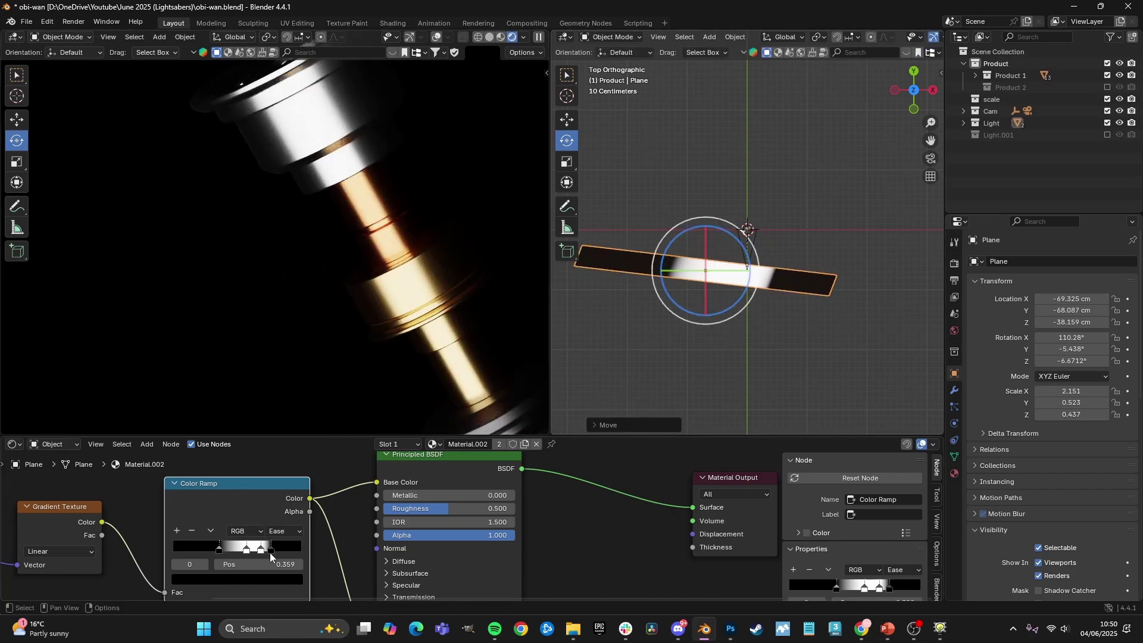
- Add two stops to the Color Ramp after the white band: a black one at 0.874 and a light grey one at 1.000
{"action": "left_click", "coordinate": [219, 550]}
{"action": "left_click", "coordinate": [176, 531]}
{"action": "left_click_drag", "start_coordinate": [247, 557], "coordinate": [299, 555]}
{"action": "left_click", "coordinate": [178, 530]}
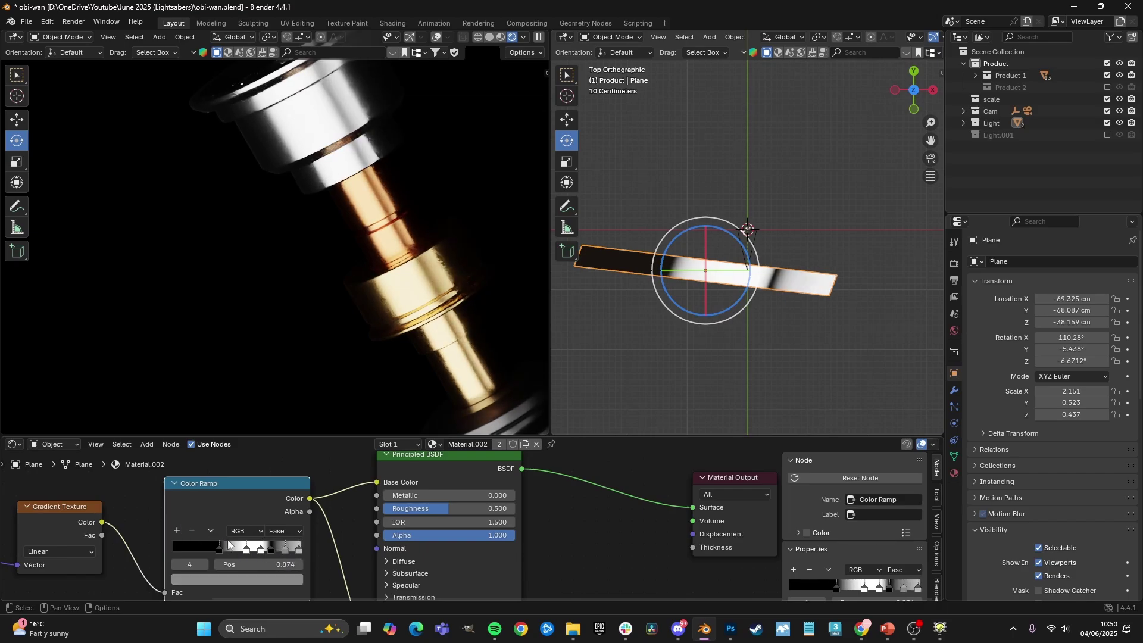
{"action": "left_click", "coordinate": [272, 579]}
{"action": "left_click_drag", "start_coordinate": [281, 449], "coordinate": [282, 485]}
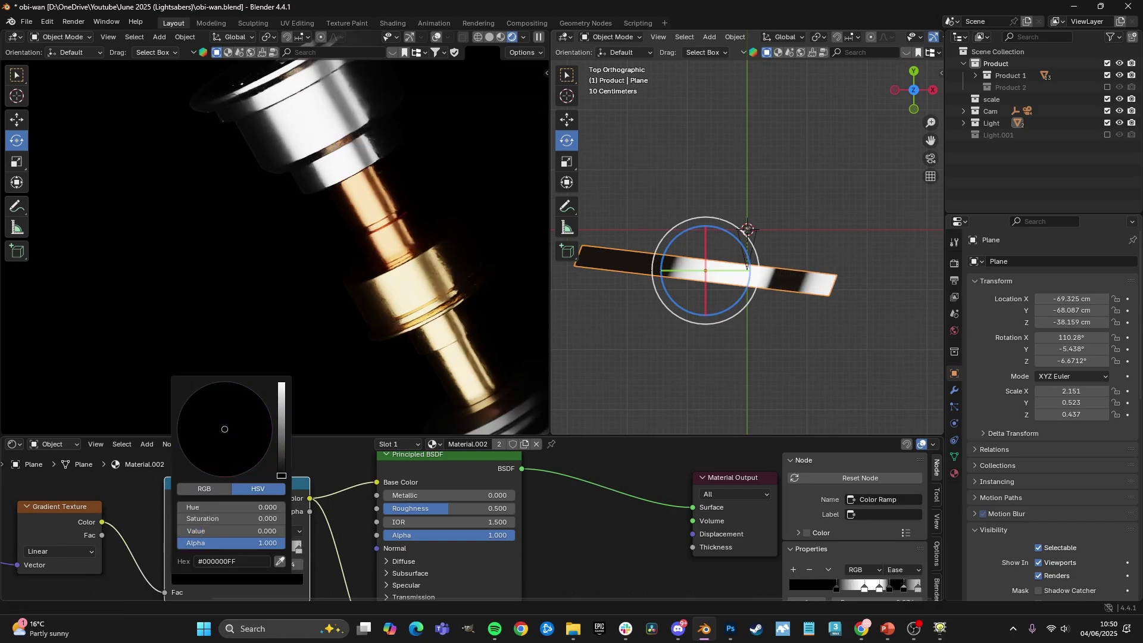
{"action": "left_click_drag", "start_coordinate": [299, 552], "coordinate": [303, 551]}
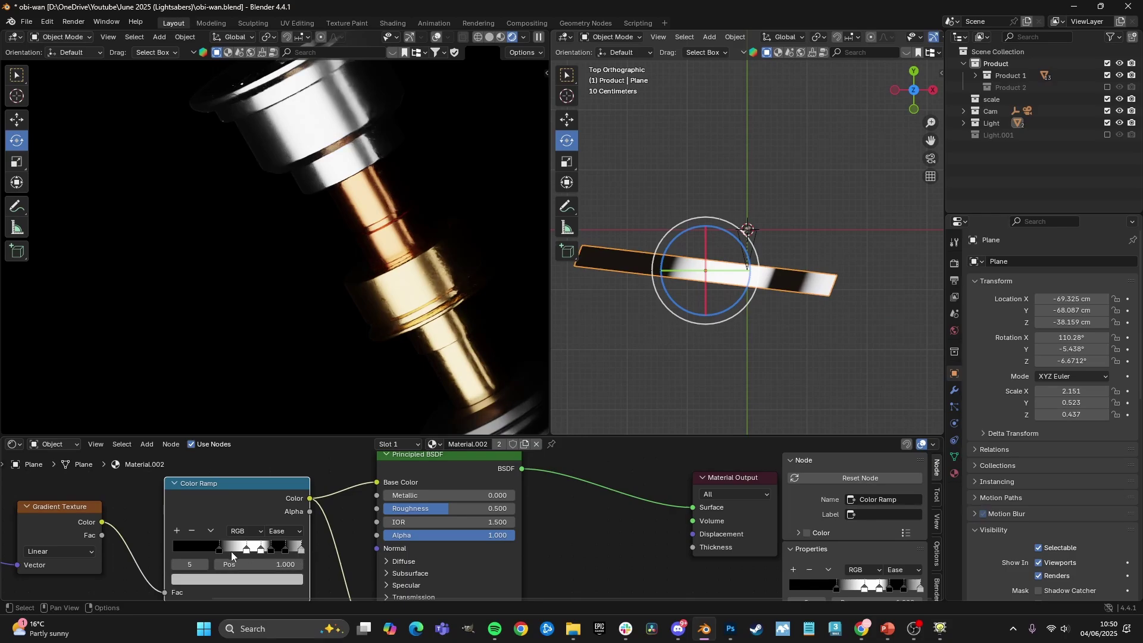
- Shift the Color Ramp's first black stop and white stops towards the start, and move the later black stops to 0.700 and 0.865
{"action": "left_click_drag", "start_coordinate": [219, 551], "coordinate": [206, 551]}
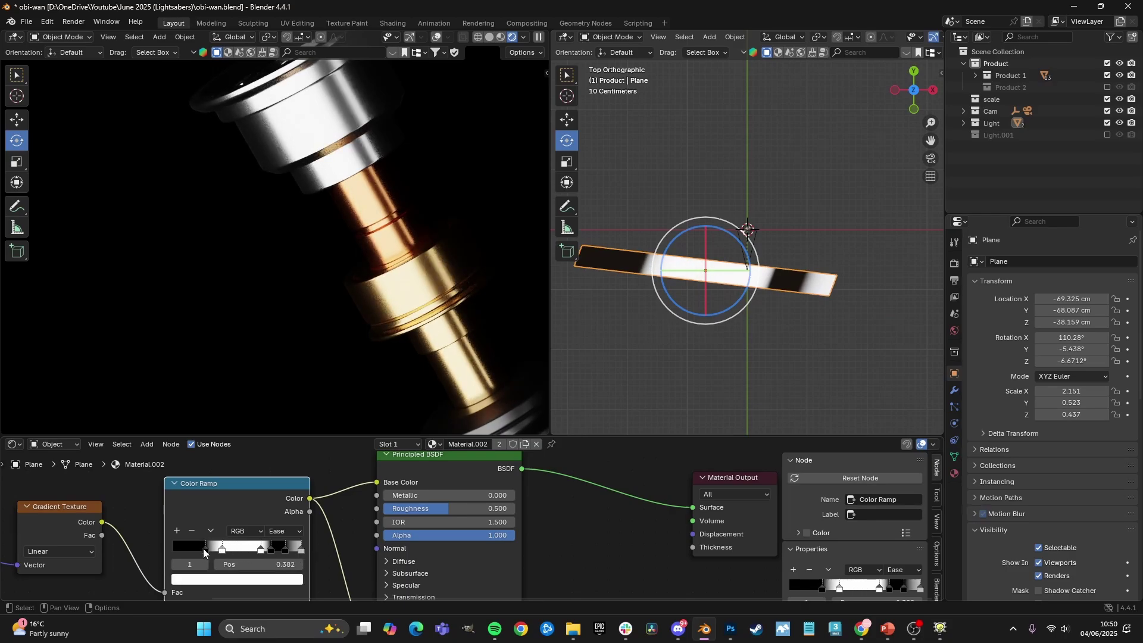
{"action": "mouse_move", "coordinate": [202, 548]}
{"action": "left_mouse_down"}
{"action": "mouse_move", "coordinate": [124, 555]}
{"action": "mouse_move", "coordinate": [265, 555]}
{"action": "left_mouse_up"}
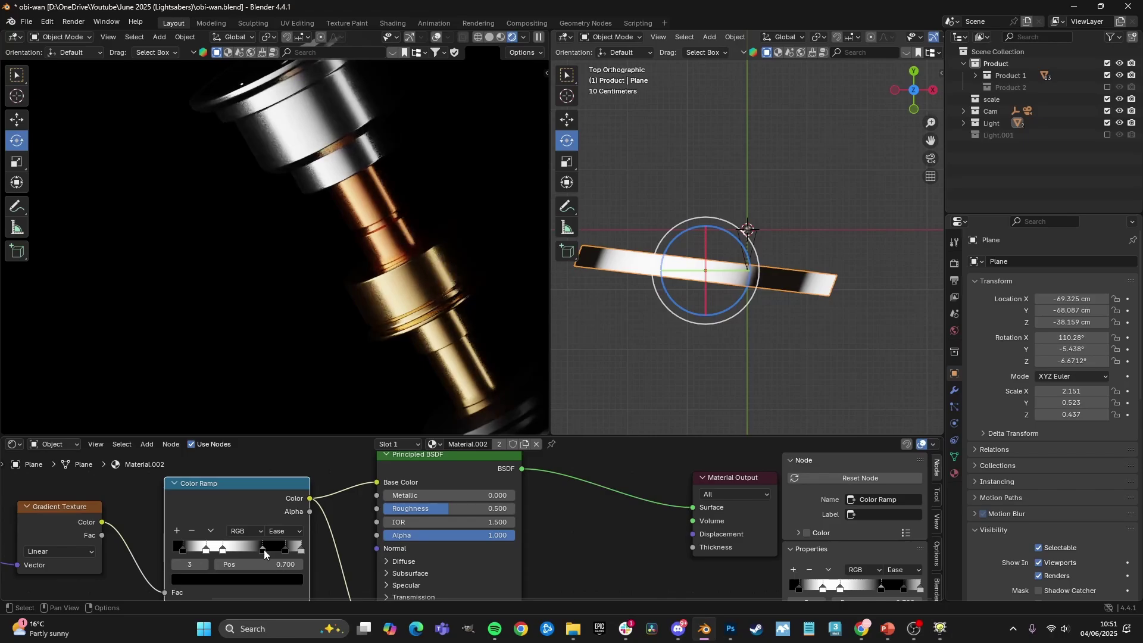
{"action": "scroll", "coordinate": [331, 290], "scroll_direction": "down", "scroll_amount": 3}
{"action": "scroll", "coordinate": [331, 291], "scroll_direction": "up", "scroll_amount": 3}
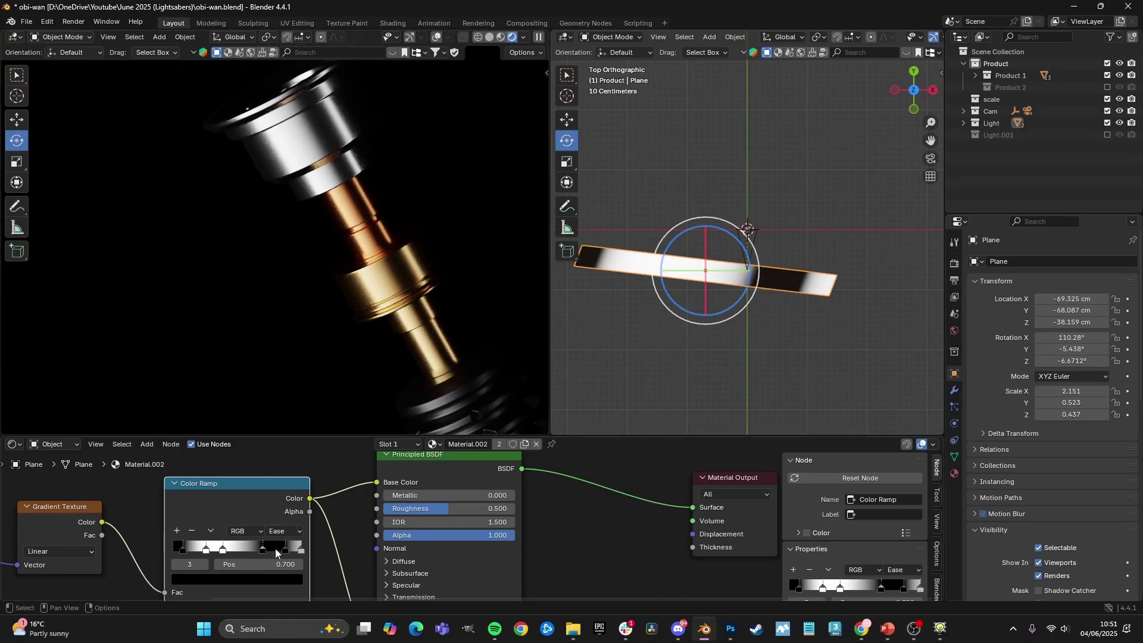
{"action": "left_click_drag", "start_coordinate": [286, 551], "coordinate": [284, 549]}
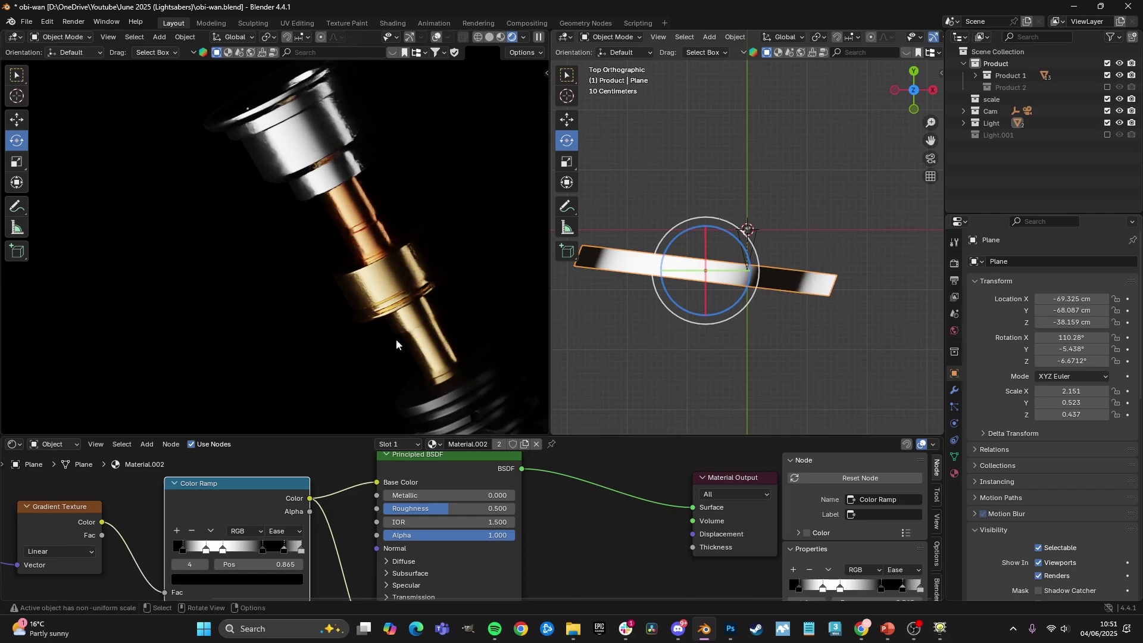
{"action": "scroll", "coordinate": [419, 327], "scroll_direction": "down", "scroll_amount": 3}
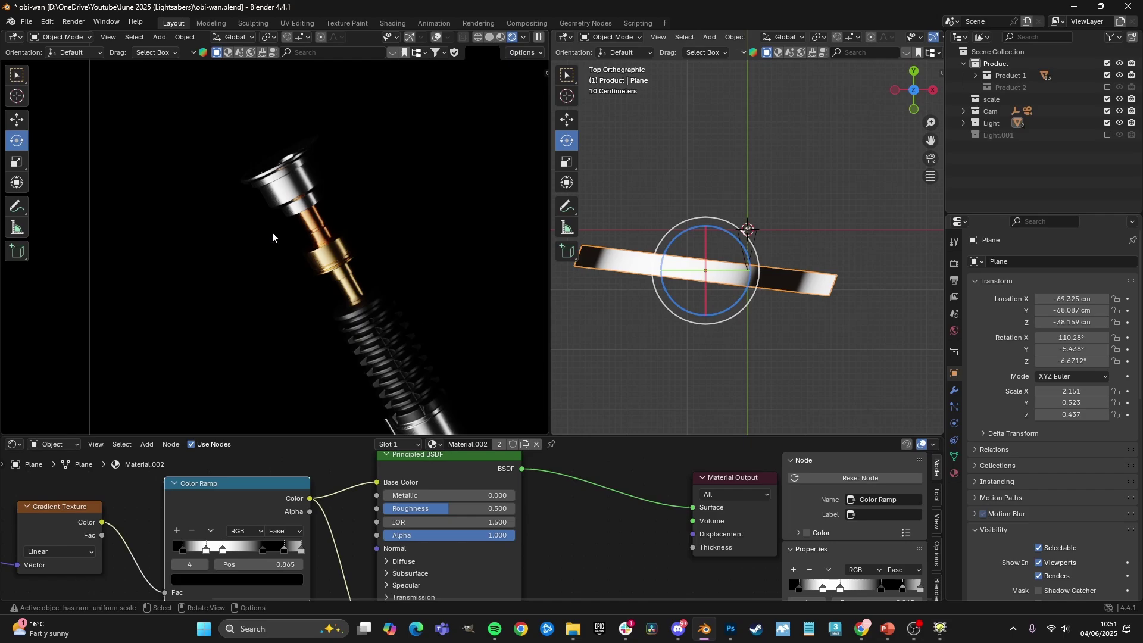
- Make the Color Ramp's last stop pure white and refine the inner stops, moving the black stop after the white band to 0.673
{"action": "left_click", "coordinate": [301, 549]}
{"action": "left_click", "coordinate": [281, 577]}
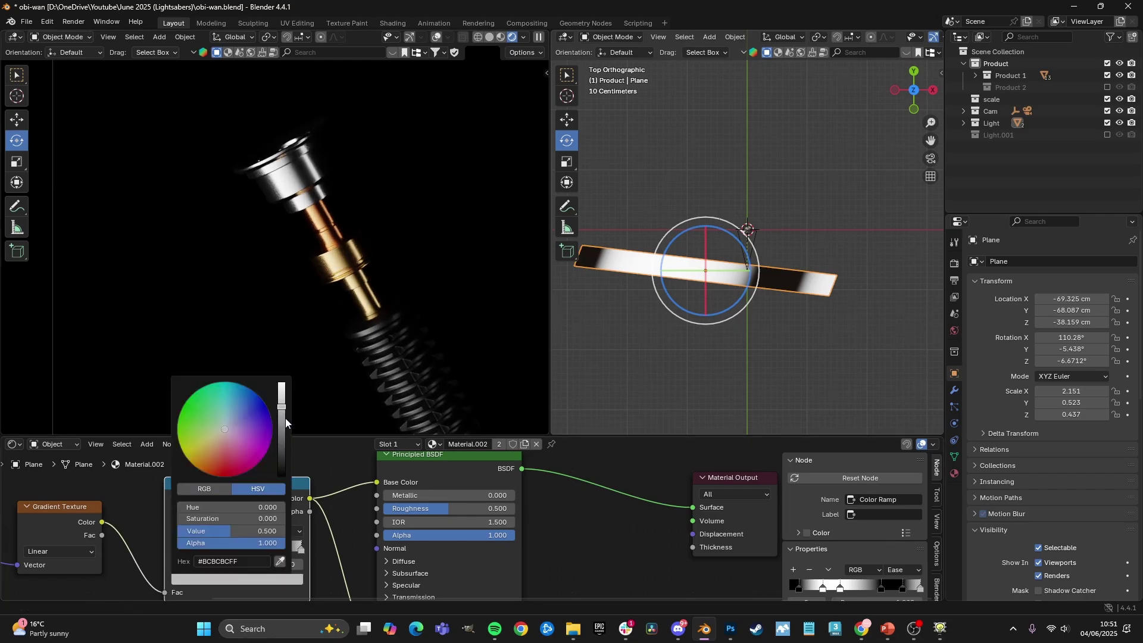
{"action": "left_click_drag", "start_coordinate": [284, 418], "coordinate": [284, 381]}
{"action": "scroll", "coordinate": [318, 361], "scroll_direction": "up", "scroll_amount": 2}
{"action": "left_click", "coordinate": [206, 549]}
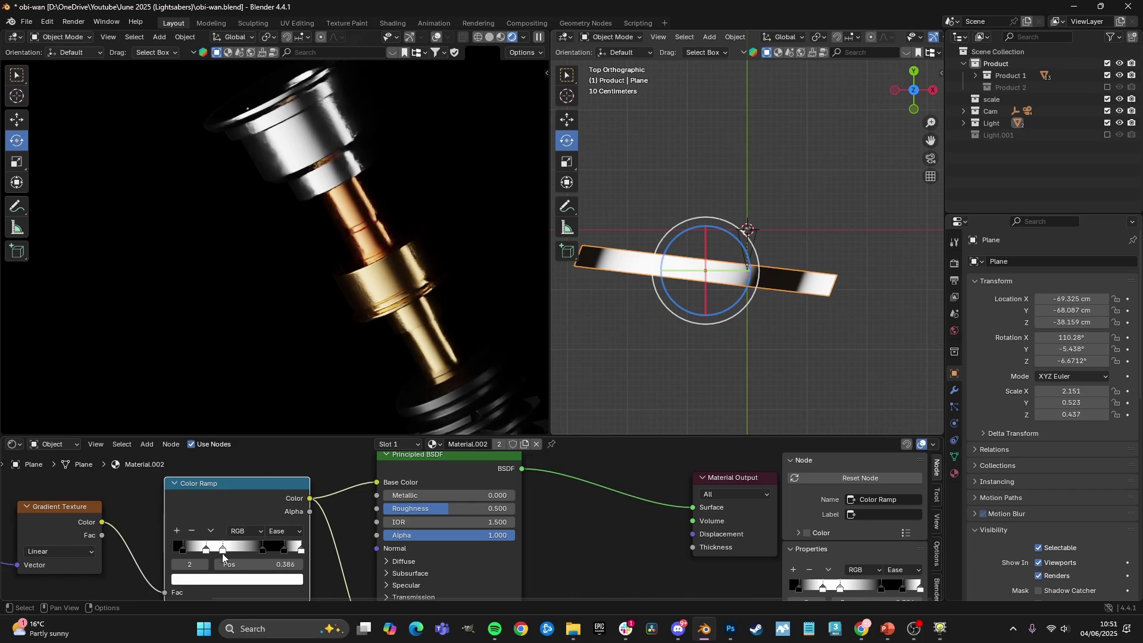
{"action": "left_click", "coordinate": [237, 579]}
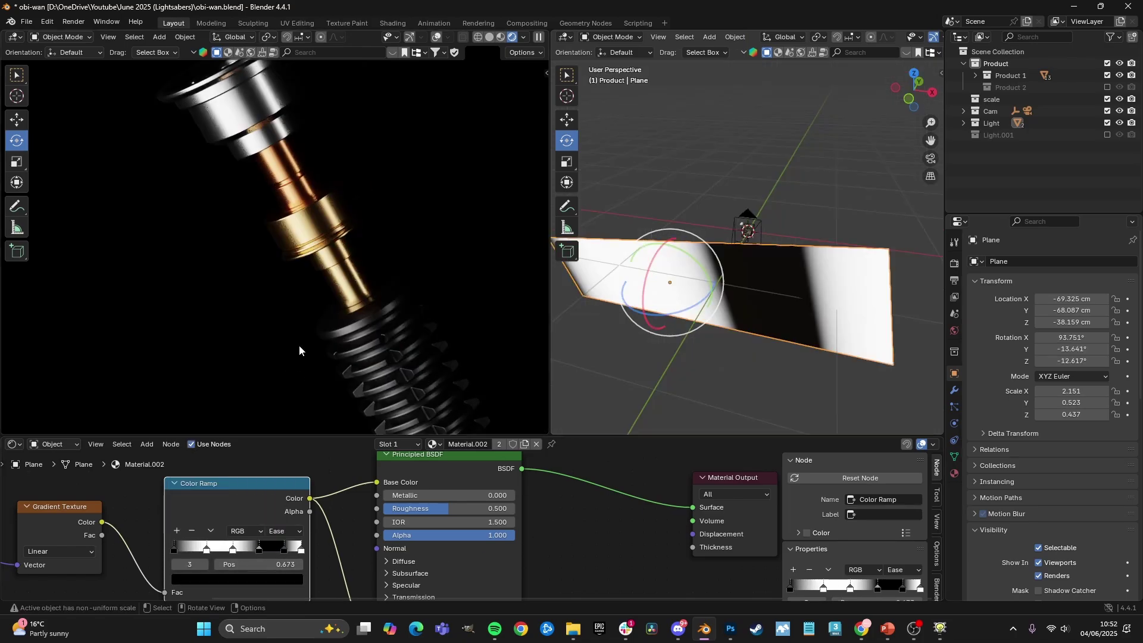
- Unhide the cylinder light in the Light collection and check its effect on the rendered lightsaber
{"action": "left_click", "coordinate": [964, 124]}
{"action": "left_click", "coordinate": [1119, 134]}
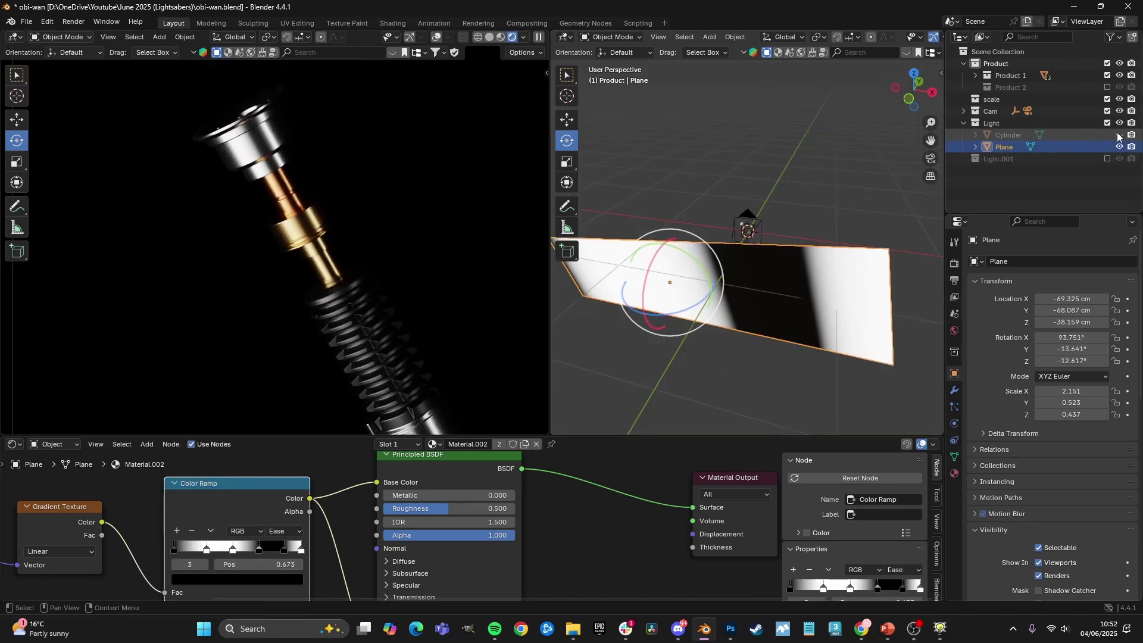
{"action": "scroll", "coordinate": [413, 252], "scroll_direction": "down", "scroll_amount": 4}
{"action": "scroll", "coordinate": [413, 251], "scroll_direction": "up", "scroll_amount": 8}
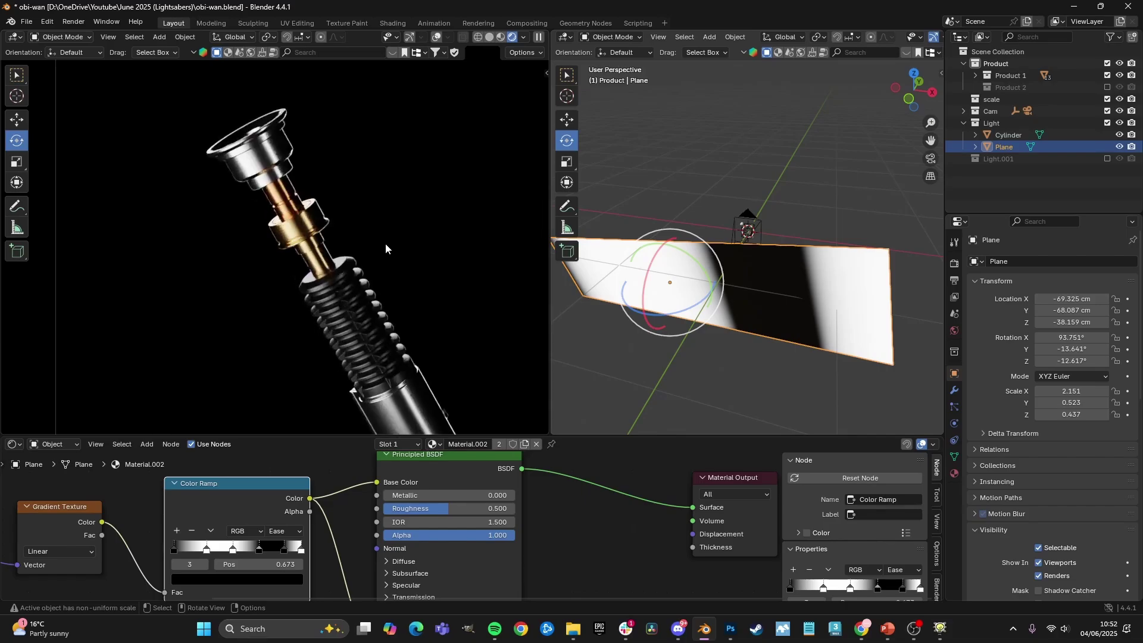
- Nudge the black stop just before the final white stop in the plane light's Color Ramp slightly towards the start of the gradient
{"action": "scroll", "coordinate": [313, 217], "scroll_direction": "down", "scroll_amount": 2}
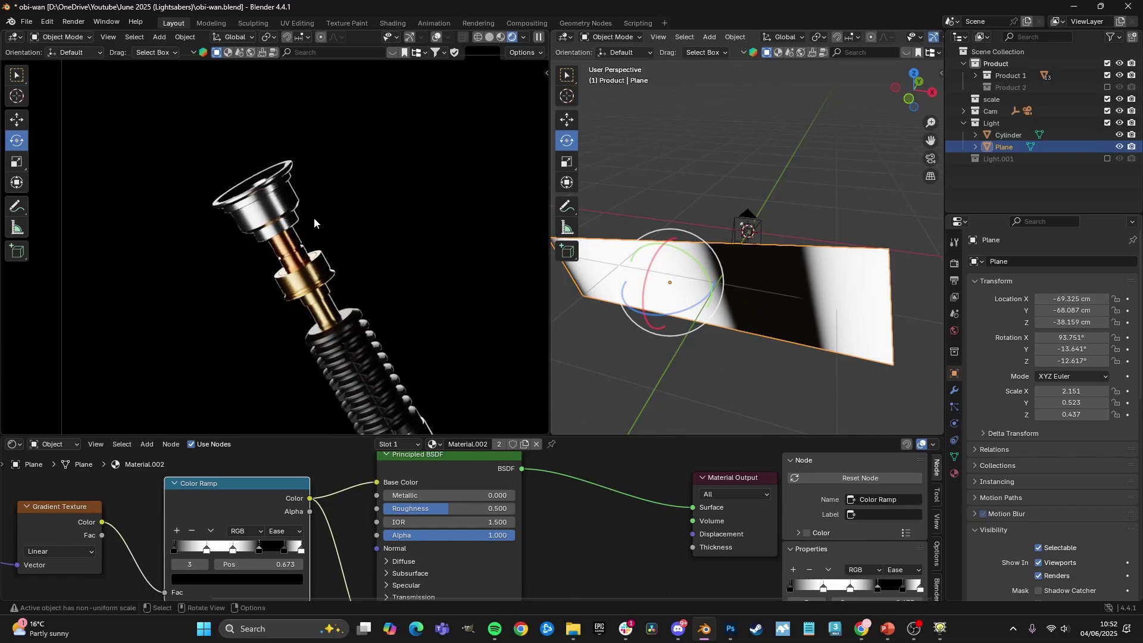
{"action": "scroll", "coordinate": [366, 331], "scroll_direction": "up", "scroll_amount": 5}
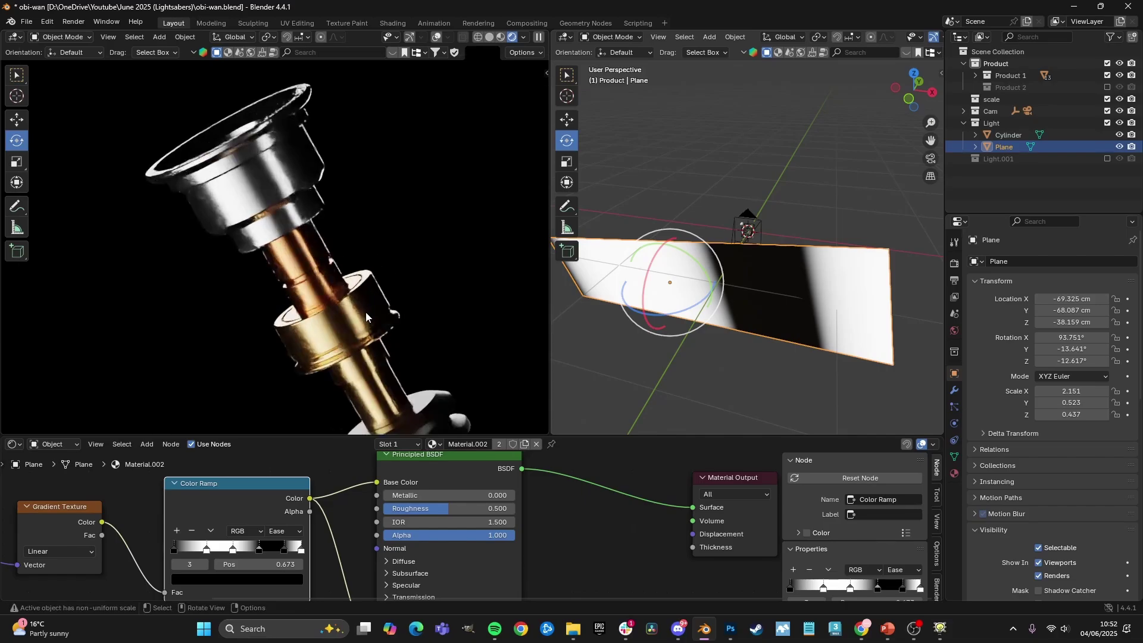
{"action": "scroll", "coordinate": [362, 274], "scroll_direction": "down", "scroll_amount": 4}
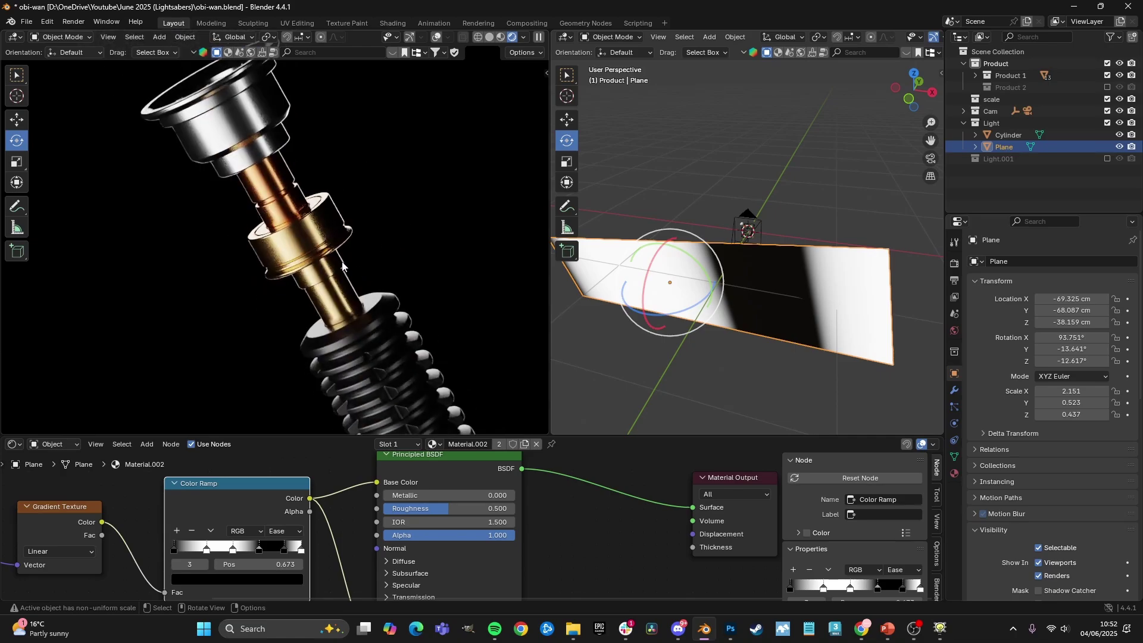
{"action": "scroll", "coordinate": [387, 289], "scroll_direction": "up", "scroll_amount": 3}
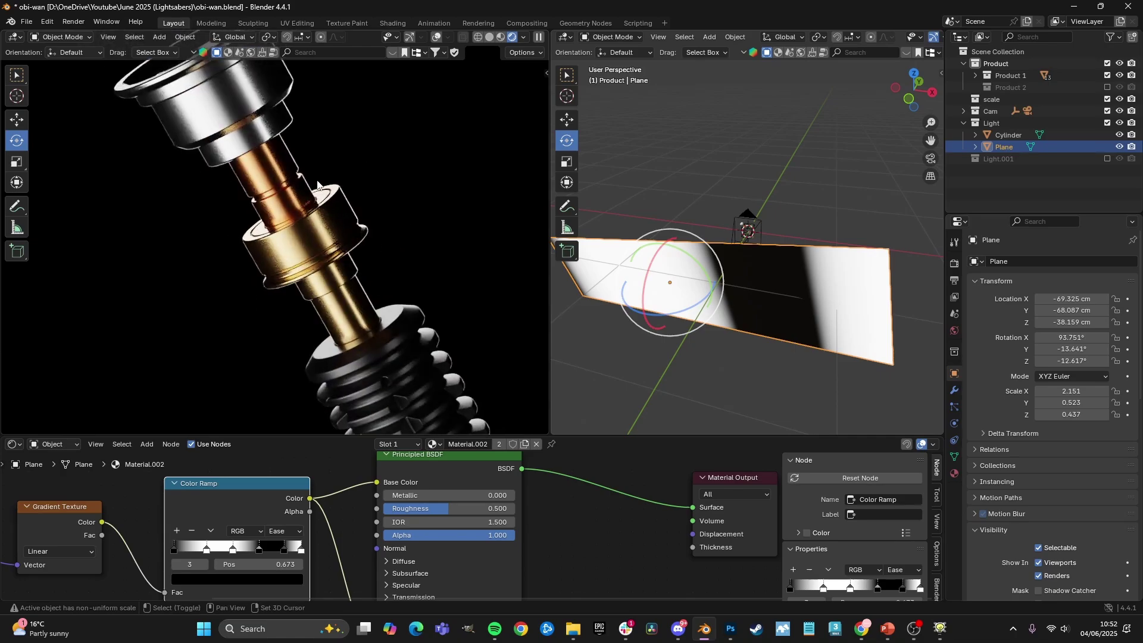
{"action": "left_click", "coordinate": [283, 550]}
{"action": "left_click_drag", "start_coordinate": [282, 552], "coordinate": [281, 552]}
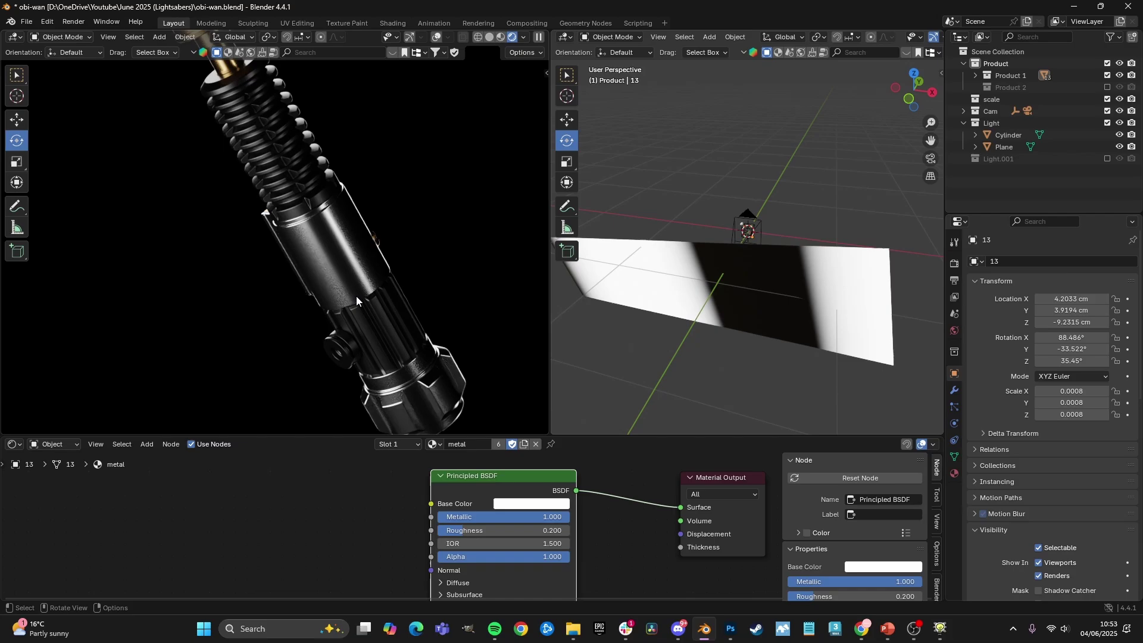
- Inspect how the gradient lights shape the lightsaber's lower body and the hilt as a whole in the rendered view
{"action": "middle_click_drag", "start_coordinate": [356, 295], "coordinate": [406, 288], "text": "shift"}
{"action": "scroll", "coordinate": [426, 276], "scroll_direction": "up", "scroll_amount": 2}
{"action": "scroll", "coordinate": [692, 273], "scroll_direction": "down", "scroll_amount": 4}
{"action": "scroll", "coordinate": [377, 227], "scroll_direction": "down", "scroll_amount": 5}
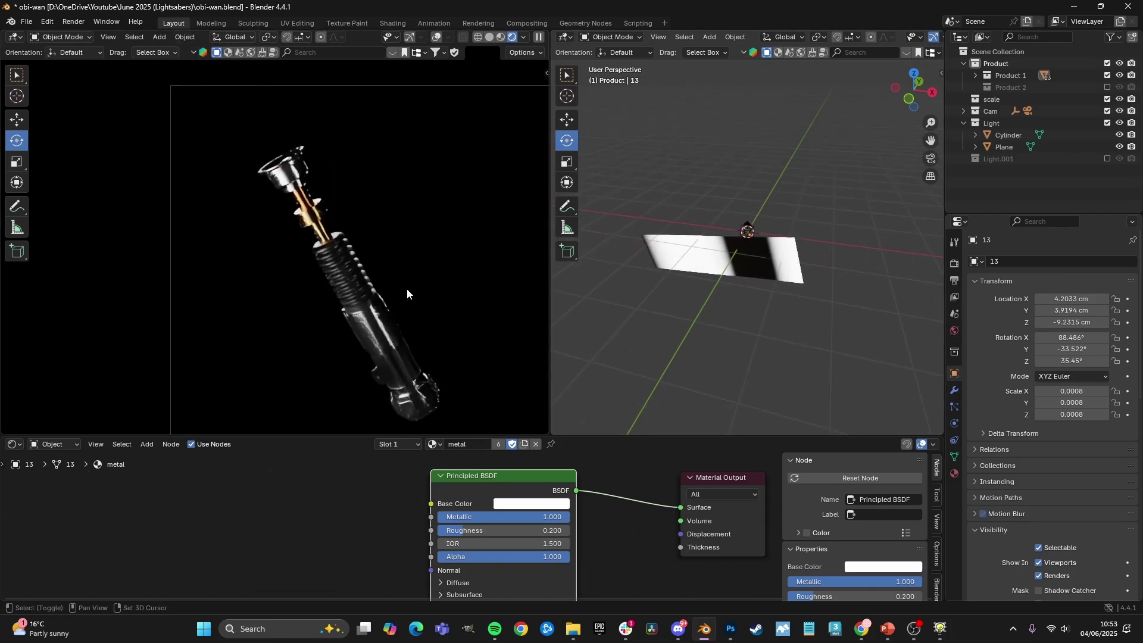
{"action": "scroll", "coordinate": [334, 234], "scroll_direction": "up", "scroll_amount": 3}
{"action": "scroll", "coordinate": [333, 234], "scroll_direction": "down", "scroll_amount": 1}
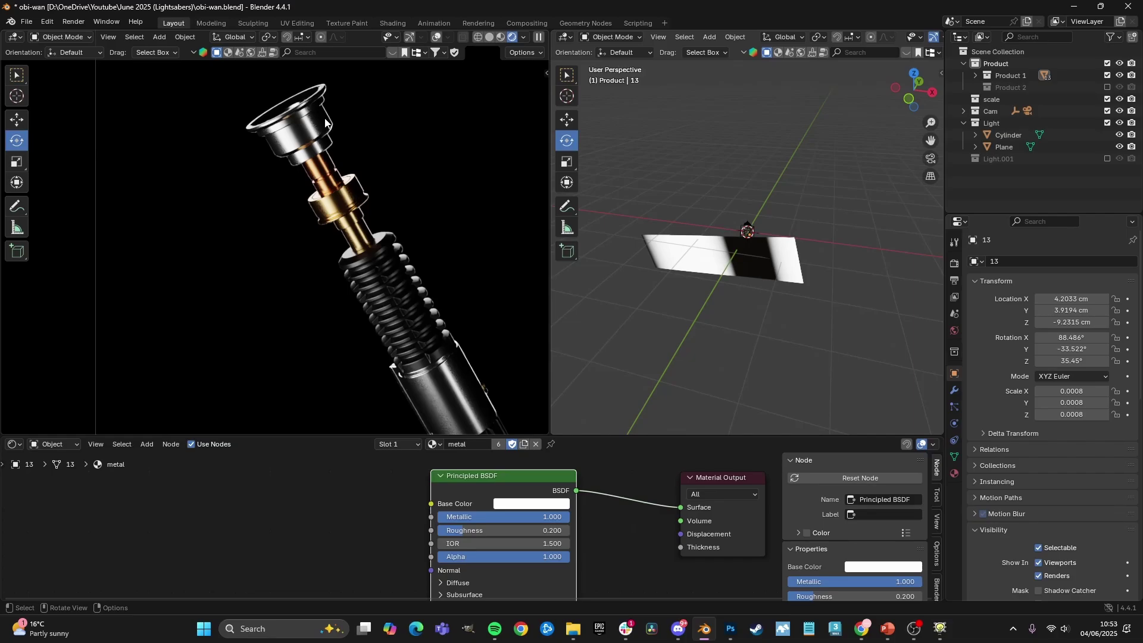
{"action": "scroll", "coordinate": [335, 147], "scroll_direction": "down", "scroll_amount": 3}
{"action": "scroll", "coordinate": [365, 213], "scroll_direction": "up", "scroll_amount": 2}
- Examine the reflections on the silver emitter and the copper and gold neck up close, and compare them with the lower hilt
{"action": "middle_click_drag", "start_coordinate": [365, 213], "coordinate": [322, 178], "text": "shift"}
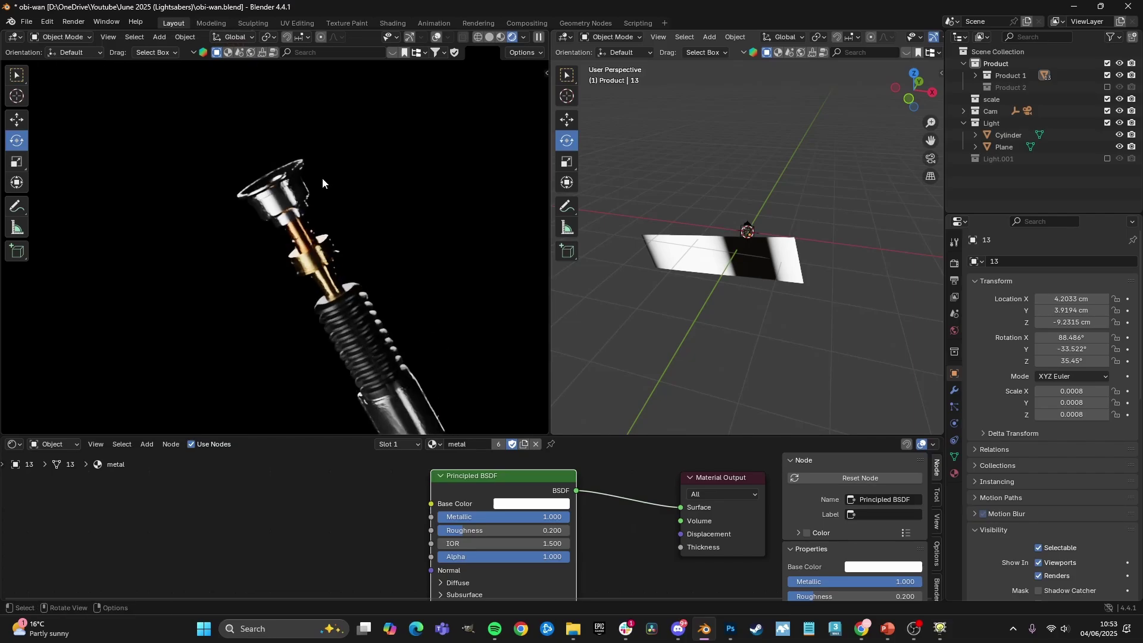
{"action": "scroll", "coordinate": [307, 266], "scroll_direction": "up", "scroll_amount": 6}
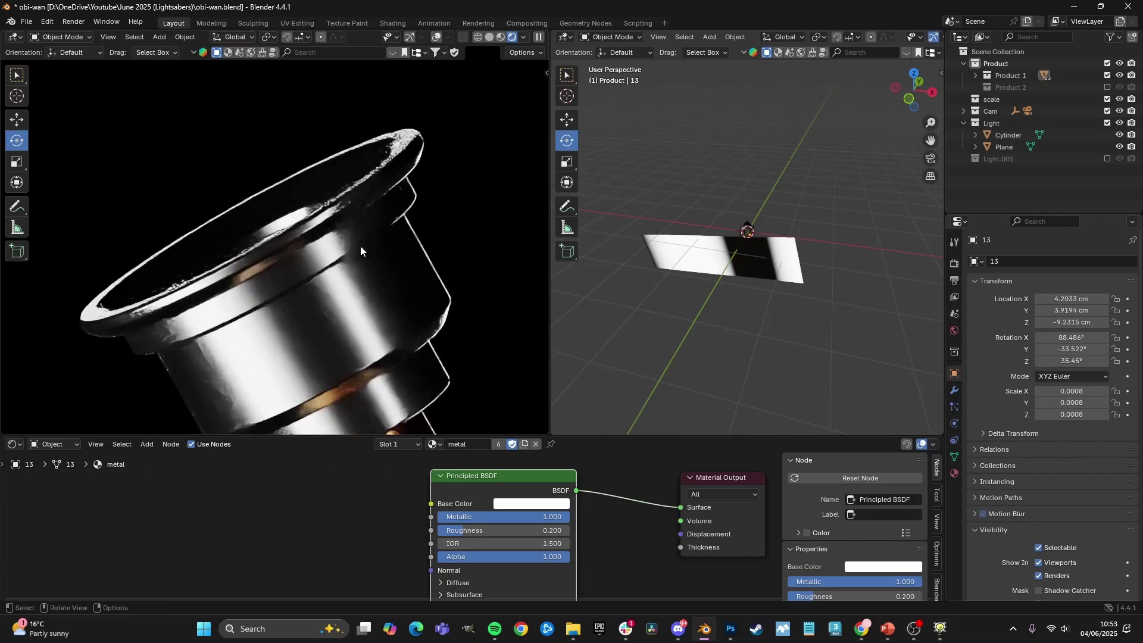
{"action": "scroll", "coordinate": [309, 342], "scroll_direction": "down", "scroll_amount": 2}
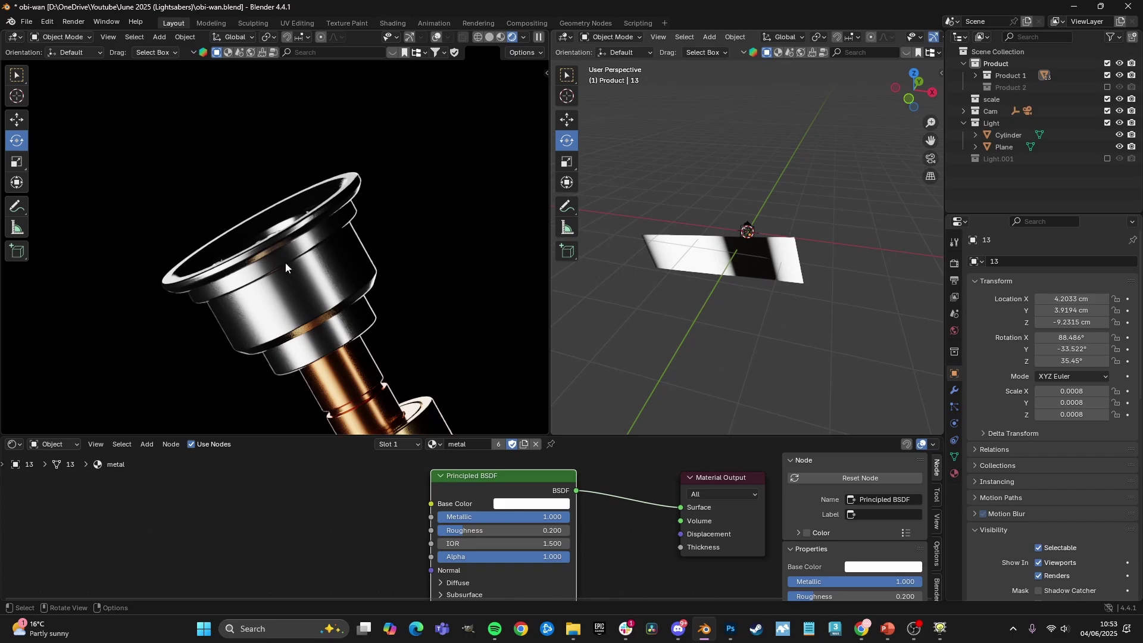
{"action": "scroll", "coordinate": [352, 266], "scroll_direction": "down", "scroll_amount": 2}
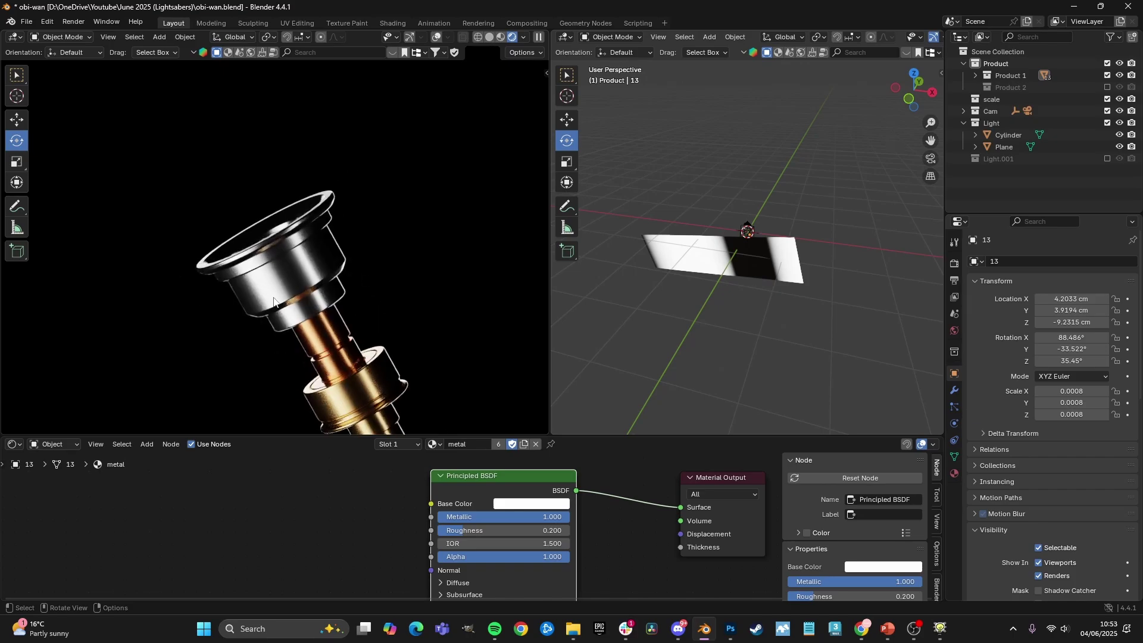
{"action": "scroll", "coordinate": [298, 265], "scroll_direction": "up", "scroll_amount": 2}
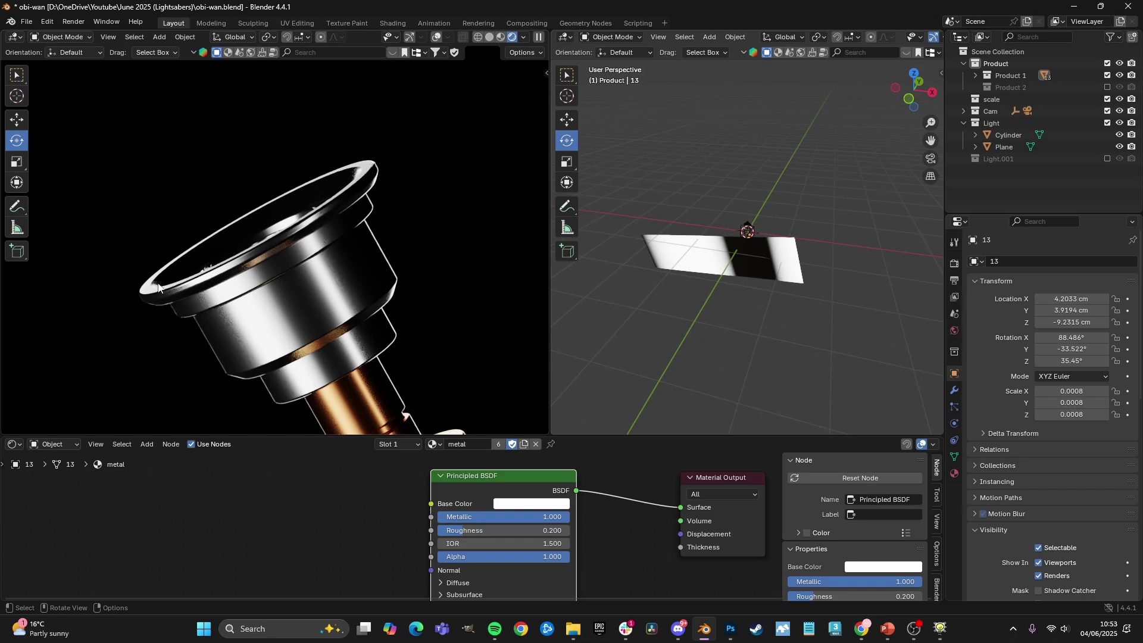
{"action": "scroll", "coordinate": [316, 225], "scroll_direction": "down", "scroll_amount": 3}
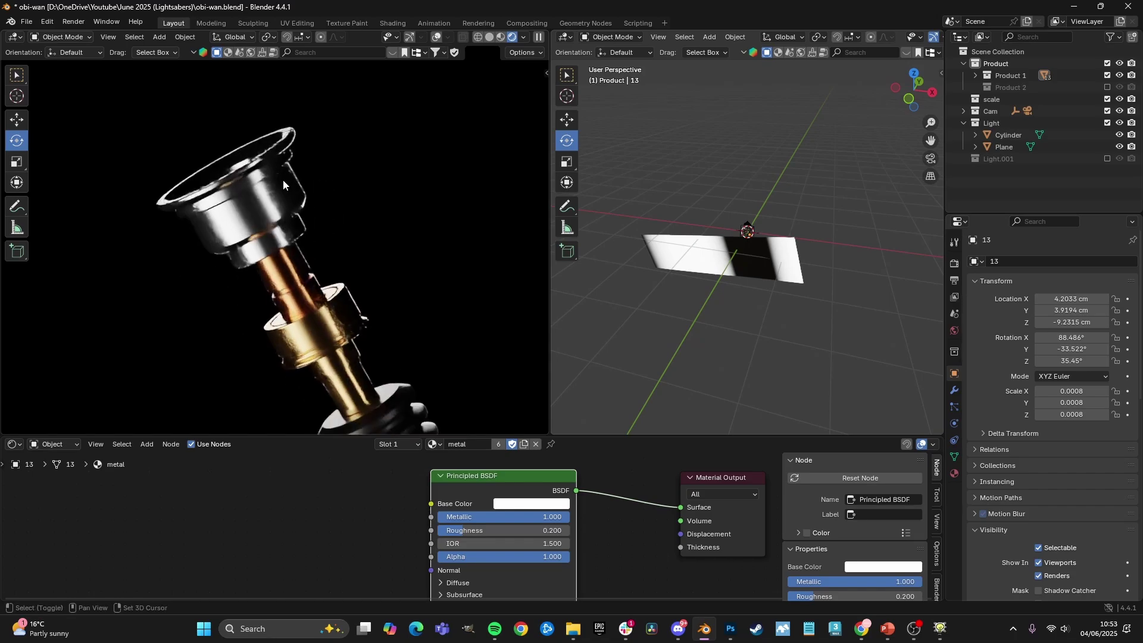
{"action": "scroll", "coordinate": [315, 247], "scroll_direction": "down", "scroll_amount": 4}
{"action": "middle_click_drag", "start_coordinate": [318, 253], "coordinate": [272, 149], "text": "shift"}
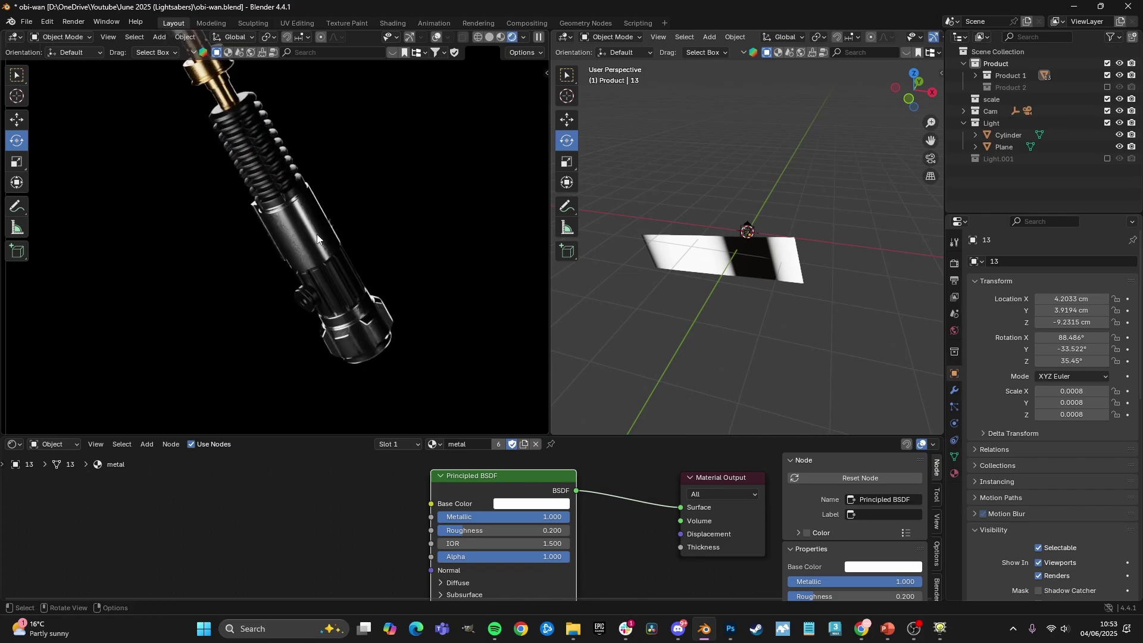
{"action": "scroll", "coordinate": [277, 161], "scroll_direction": "up", "scroll_amount": 1}
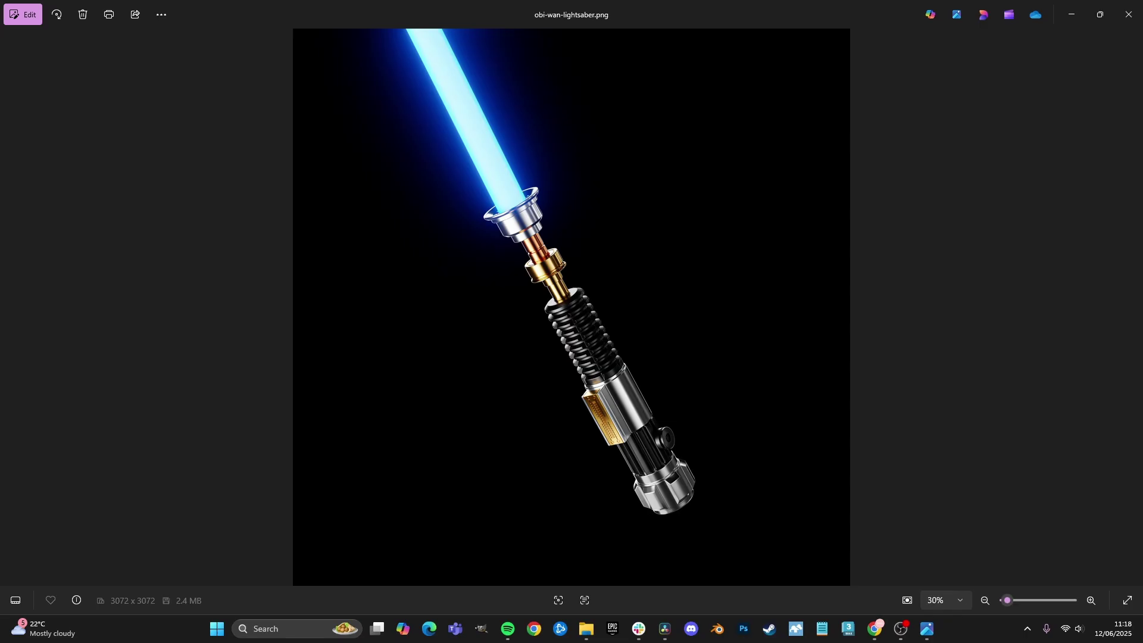